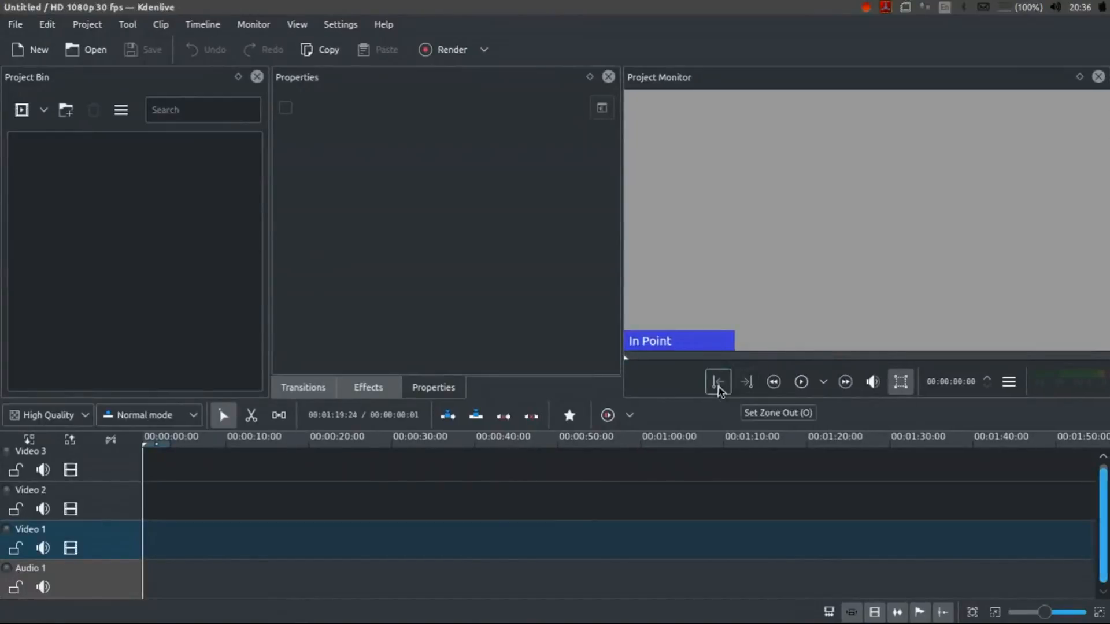
- Configure the project to generate proxy clips for videos larger than 500 pixels and images larger than 500 pixels
left_click(155, 294)
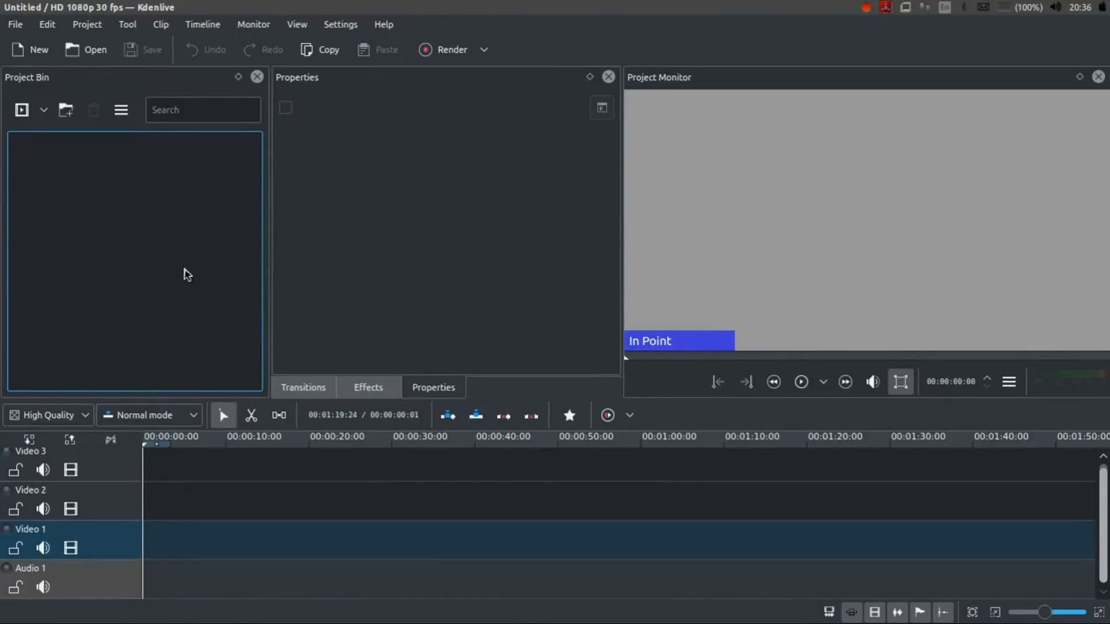
left_click(87, 25)
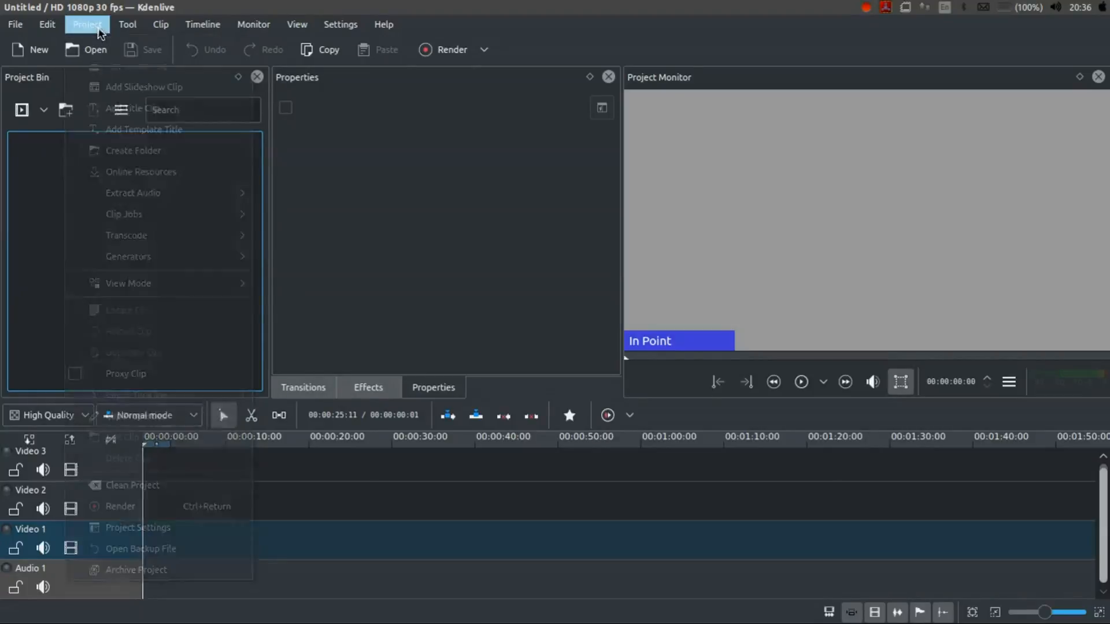
left_click(206, 528)
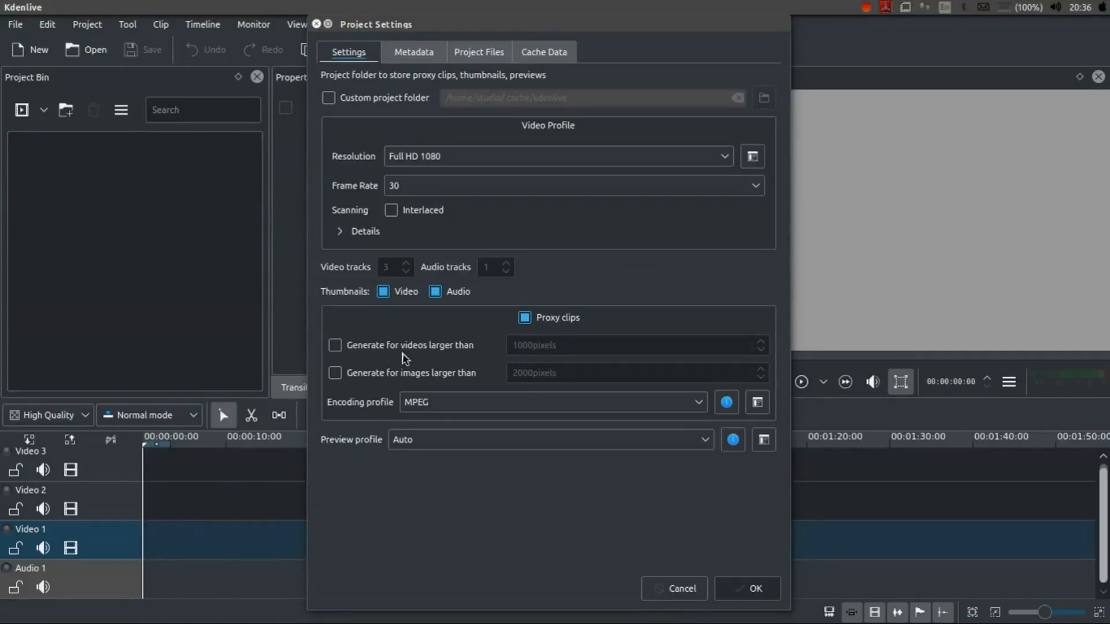
left_click(379, 349)
left_click(471, 374)
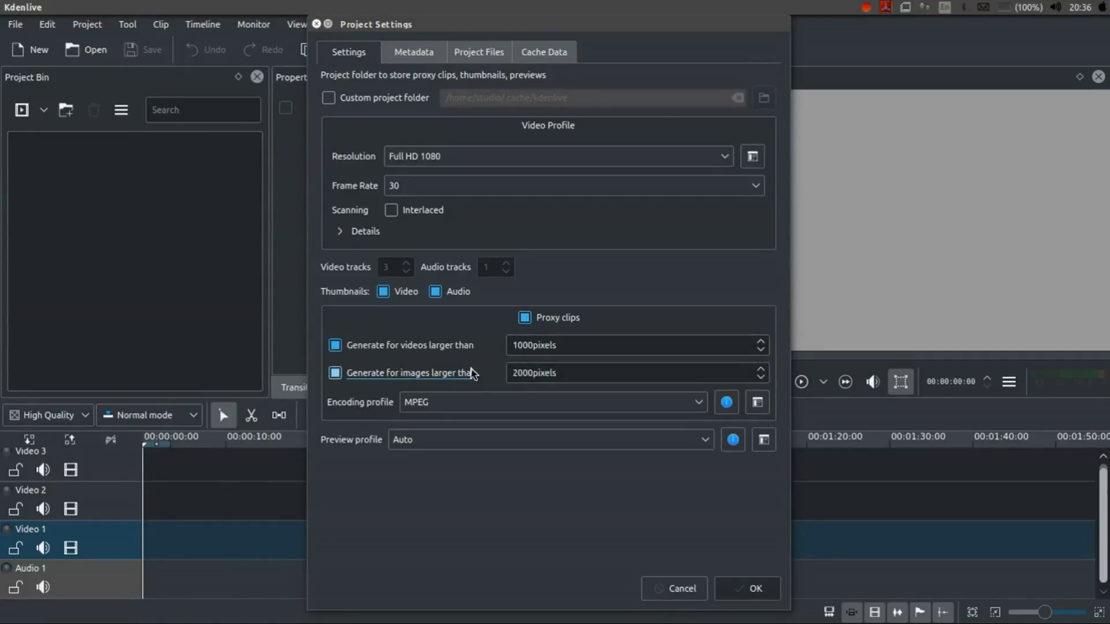
double_click(511, 345)
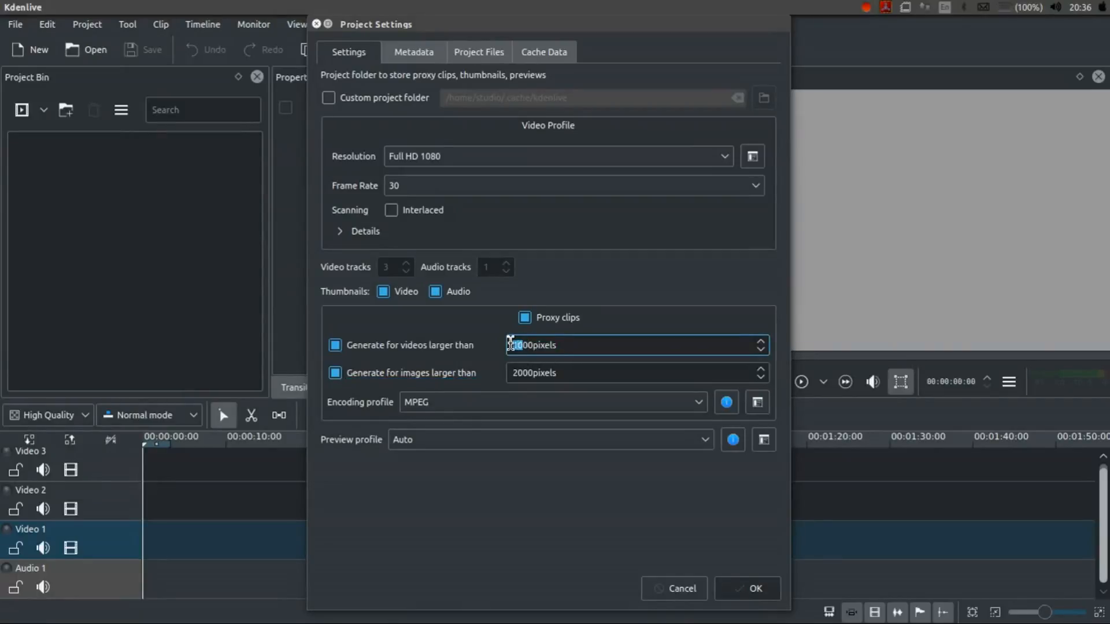
double_click(523, 373)
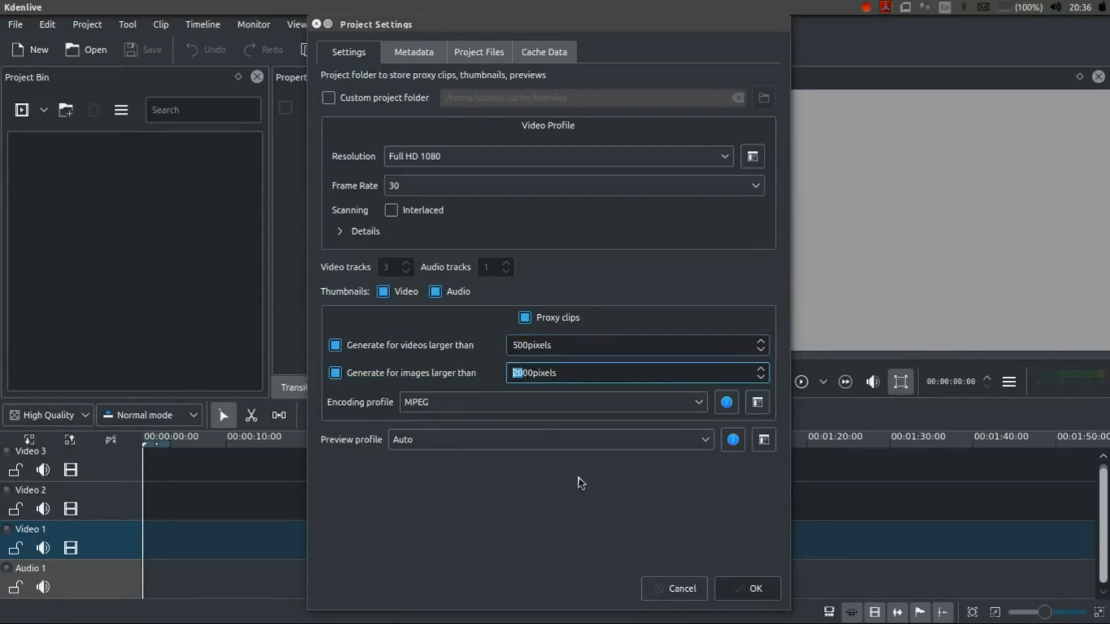
type("500")
left_click(753, 595)
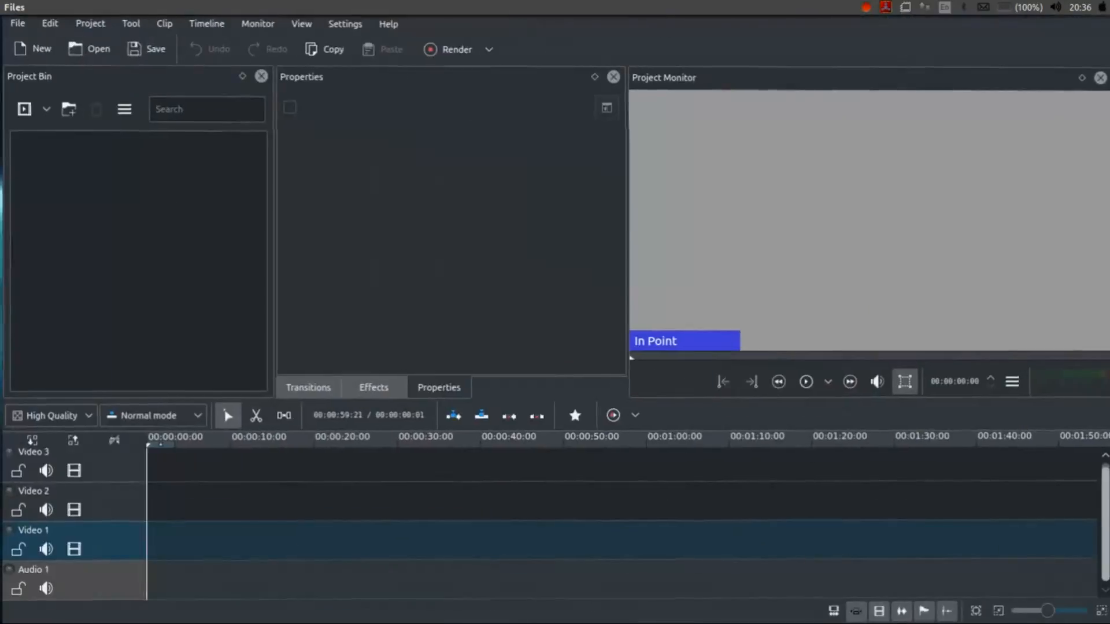
- Switch to the Files window and add rocks.mp4 from the EXAMPLE kdenlive folder to the project bin
key("alt+Tab")
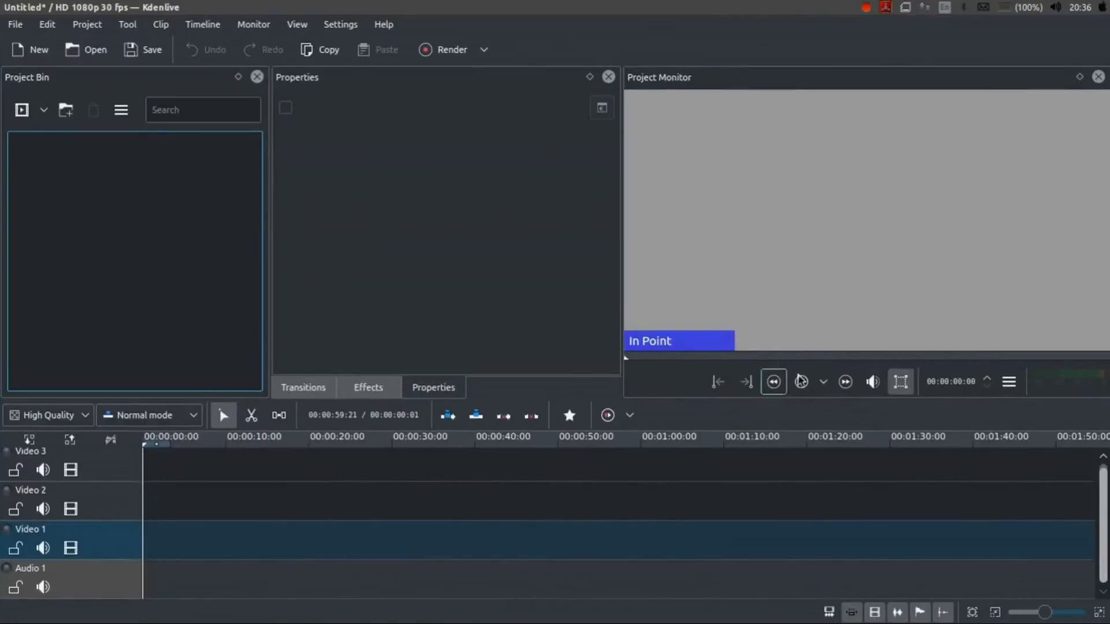
key("alt+Tab")
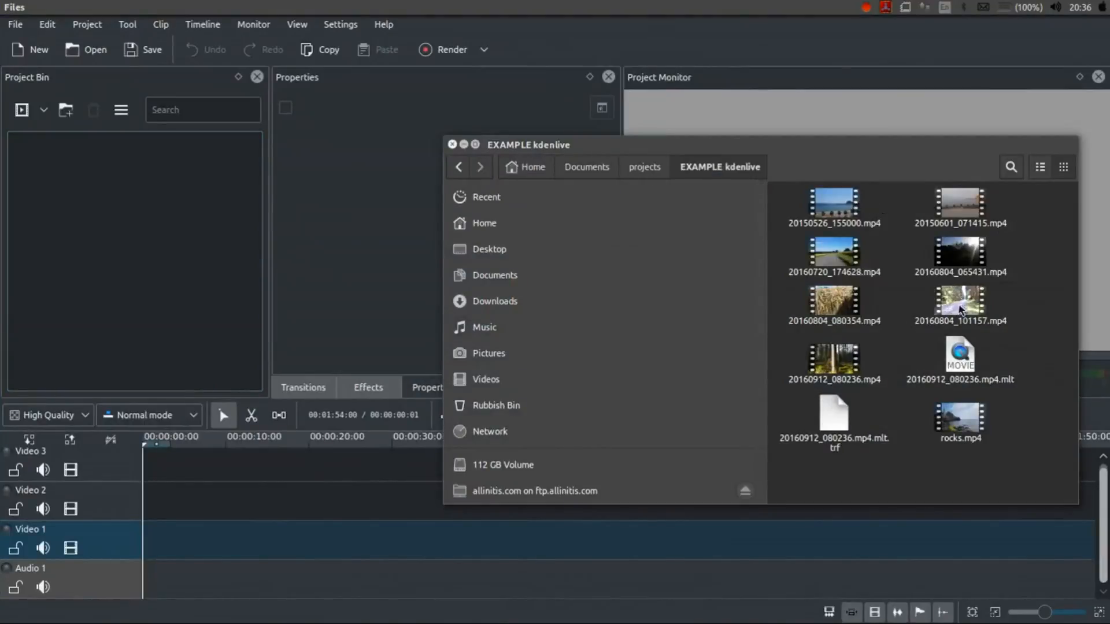
left_click_drag(961, 427, 214, 231)
left_click(245, 202)
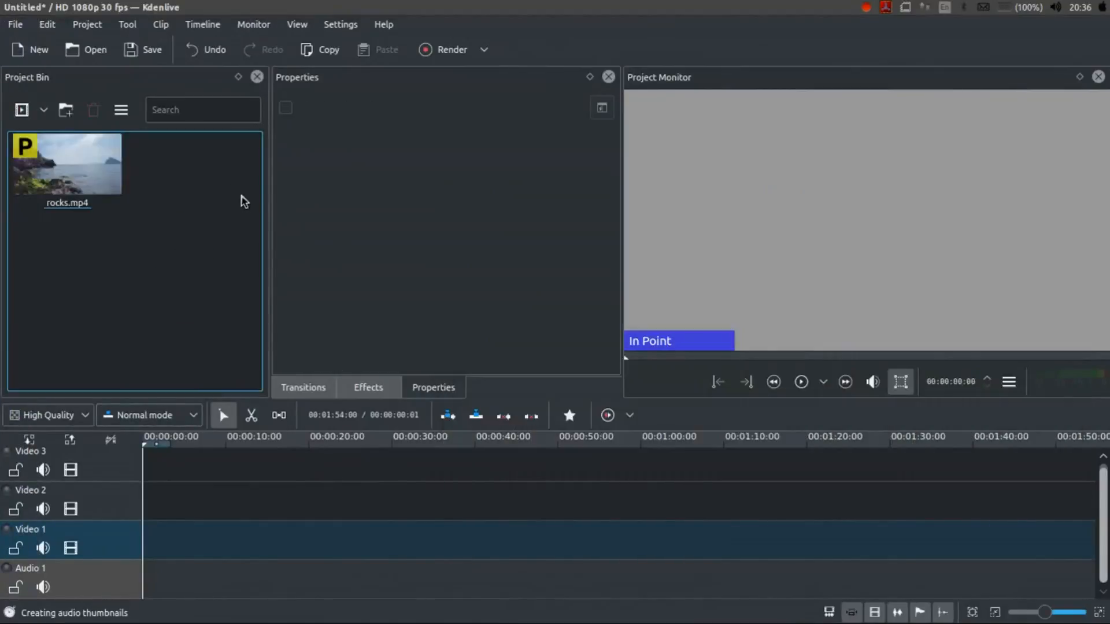
left_click(188, 283)
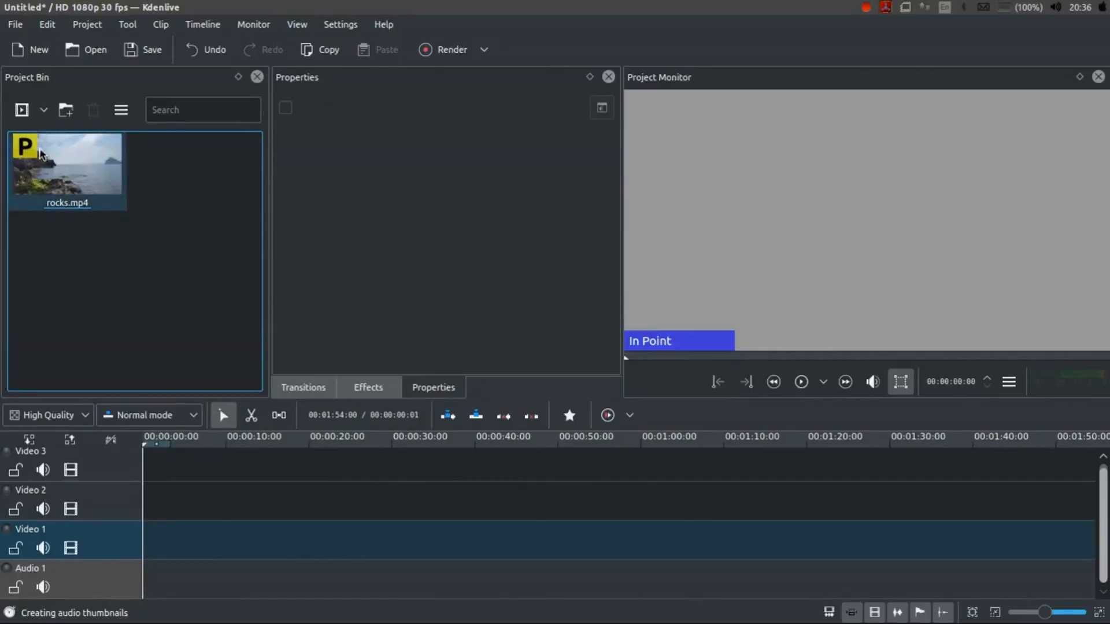
- Add 20160912_080236.mp4 and 20160804_080354.mp4 from the Files window to the project bin, and widen the bin to fit two columns
key("alt+Tab")
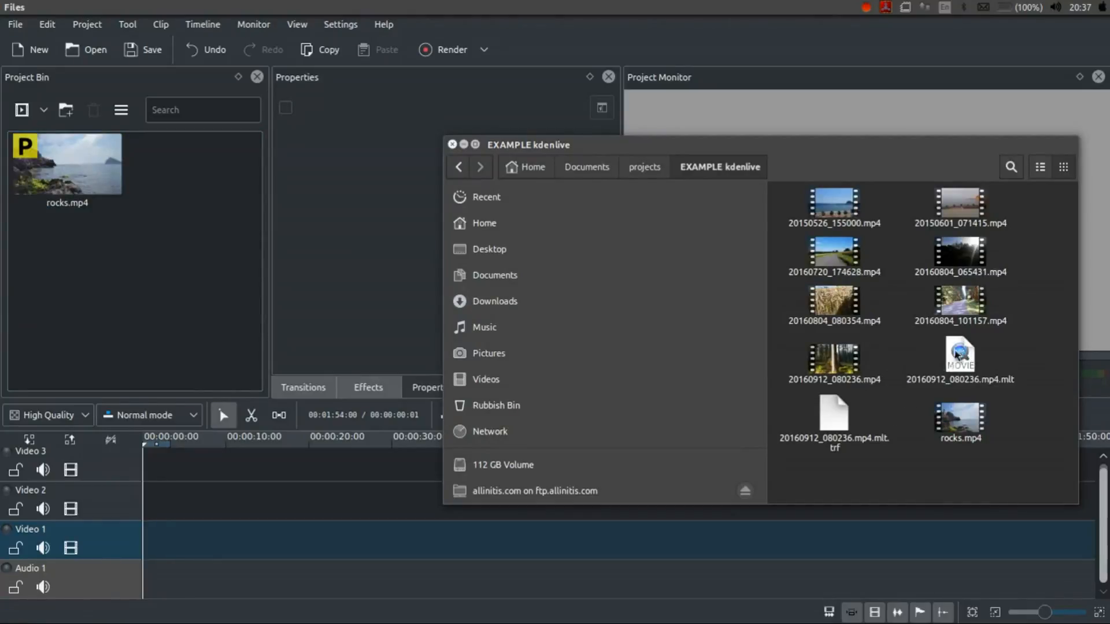
left_click_drag(830, 364, 208, 303)
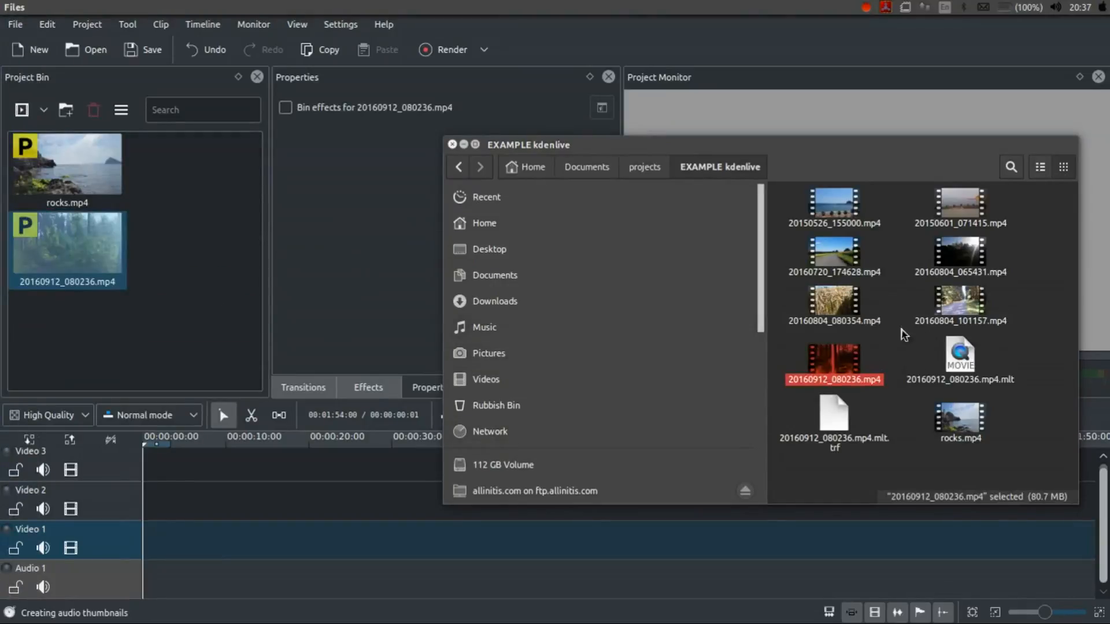
left_click_drag(834, 301, 156, 352)
left_click(206, 298)
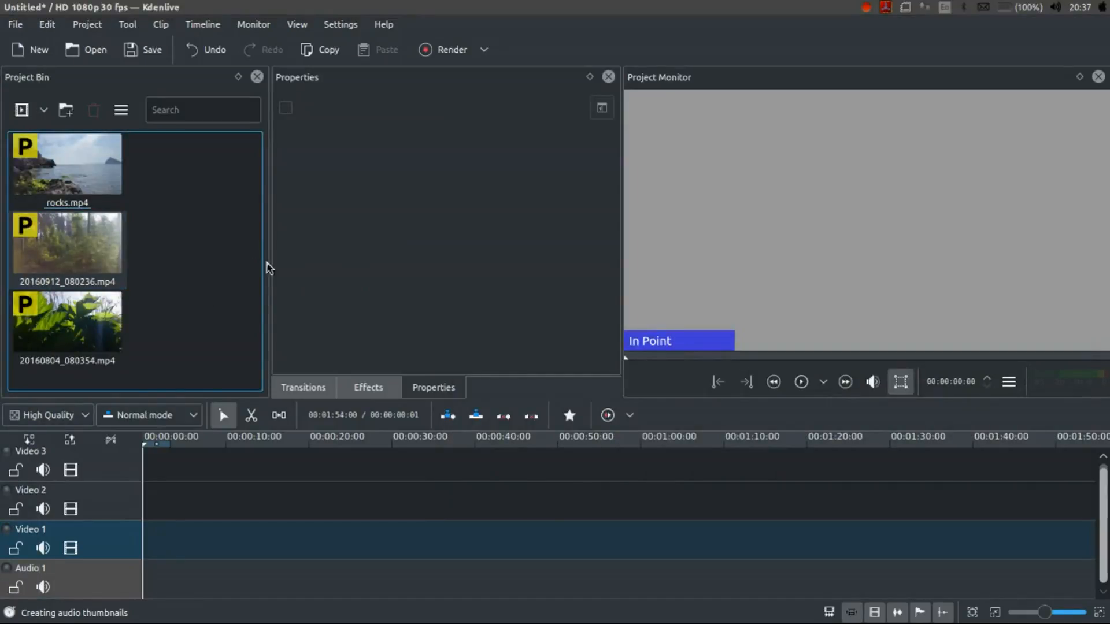
left_click_drag(271, 276, 283, 277)
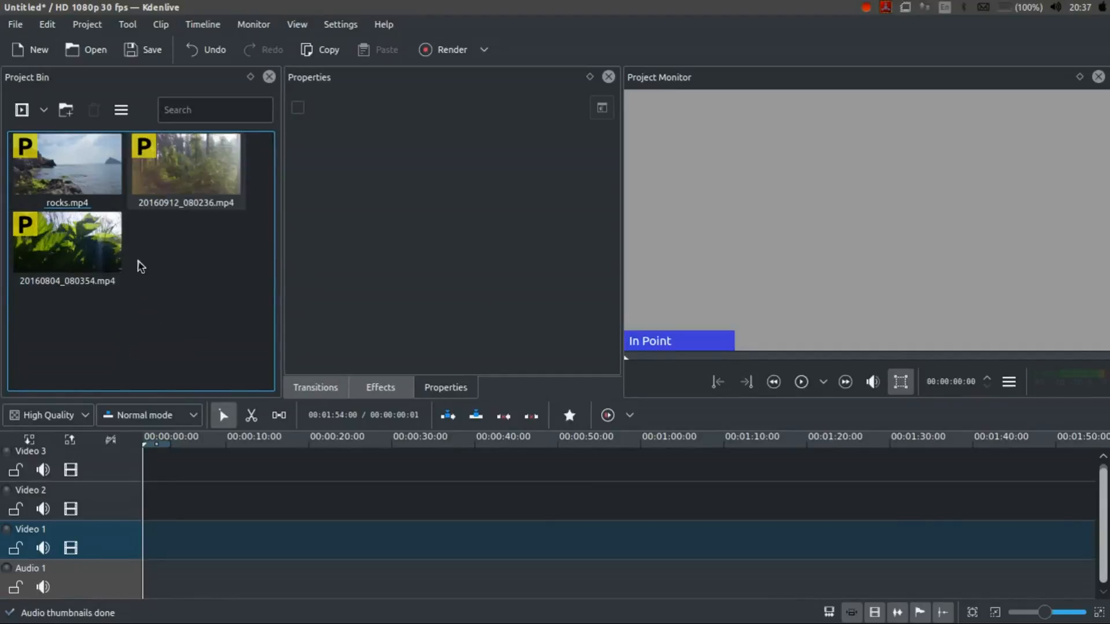
- Place the rocks.mp4 clip on the Video 2 track, starting at 00:00:00:00
left_click_drag(91, 173, 399, 462)
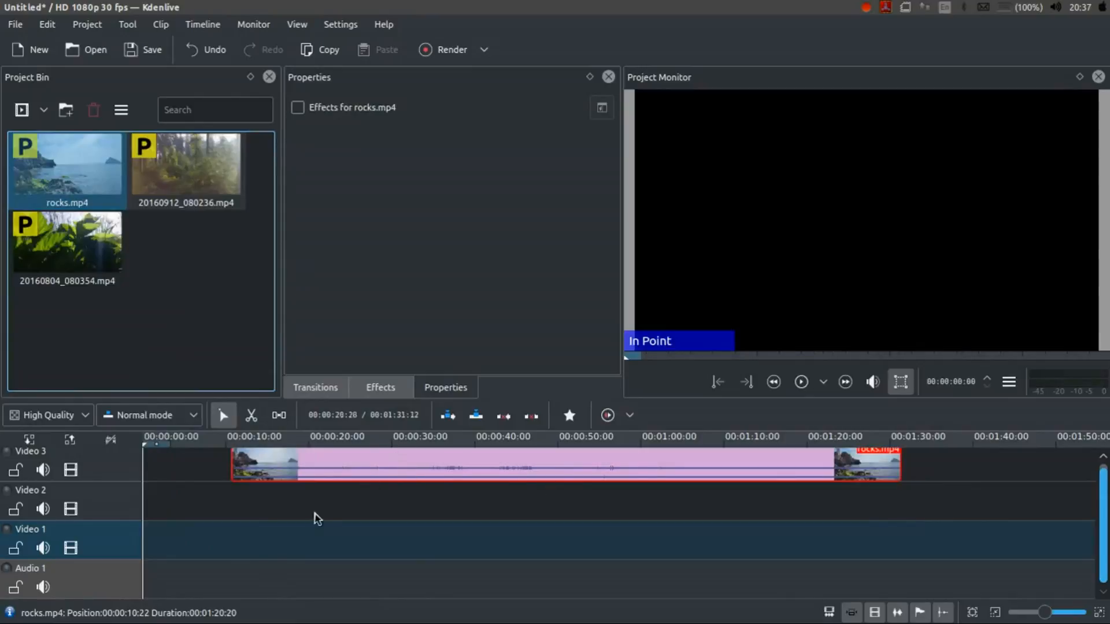
left_click_drag(441, 467, 422, 514)
left_click_drag(510, 515, 370, 505)
- Remove the sound of the rocks.mp4 clip by splitting off its audio, ungrouping the two parts and deleting the Audio 1 part
right_click(391, 508)
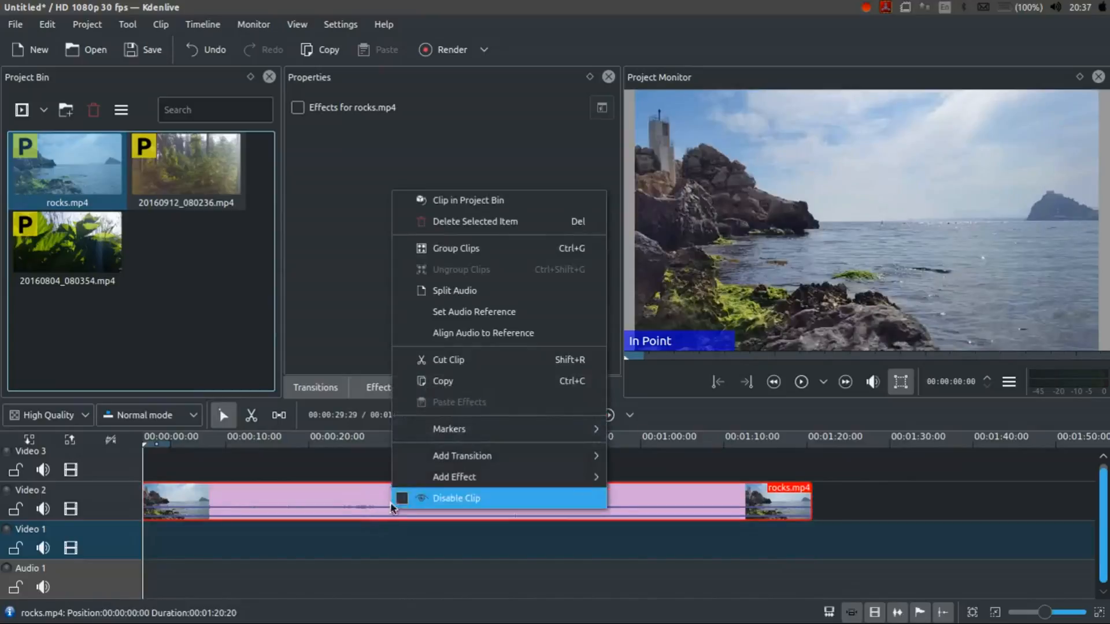
left_click(495, 288)
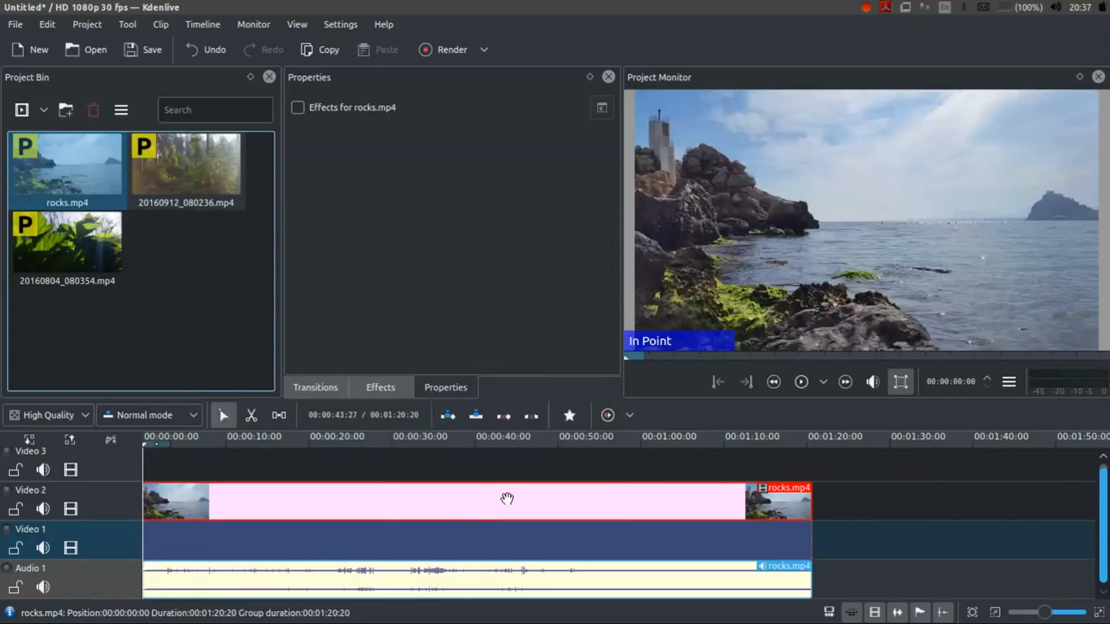
right_click(507, 501)
left_click(614, 258)
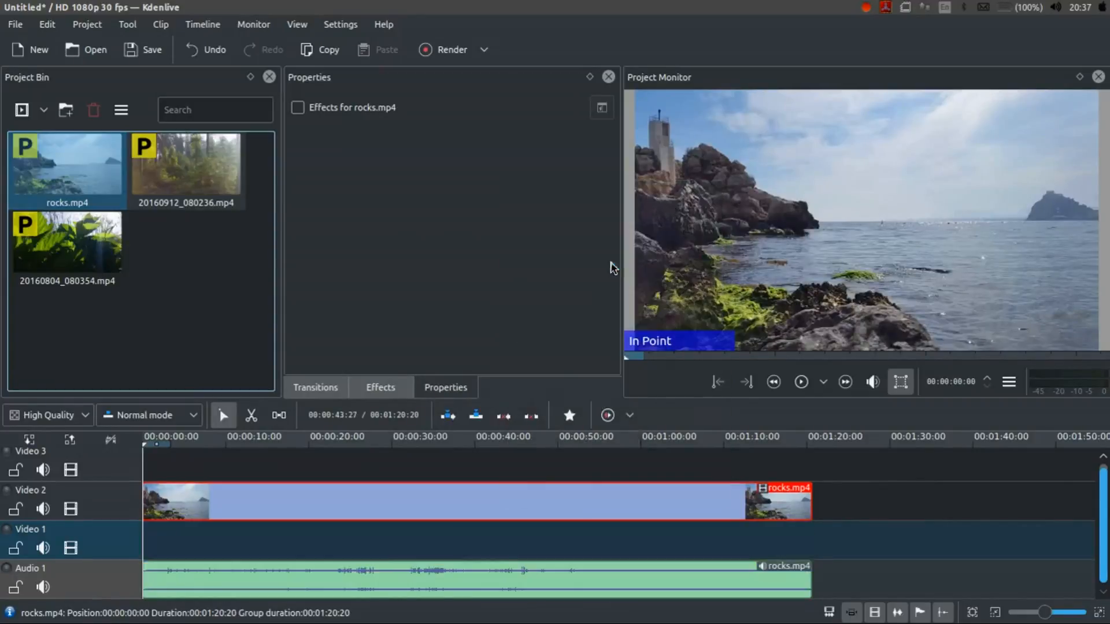
left_click(418, 552)
left_click(427, 571)
key("Delete")
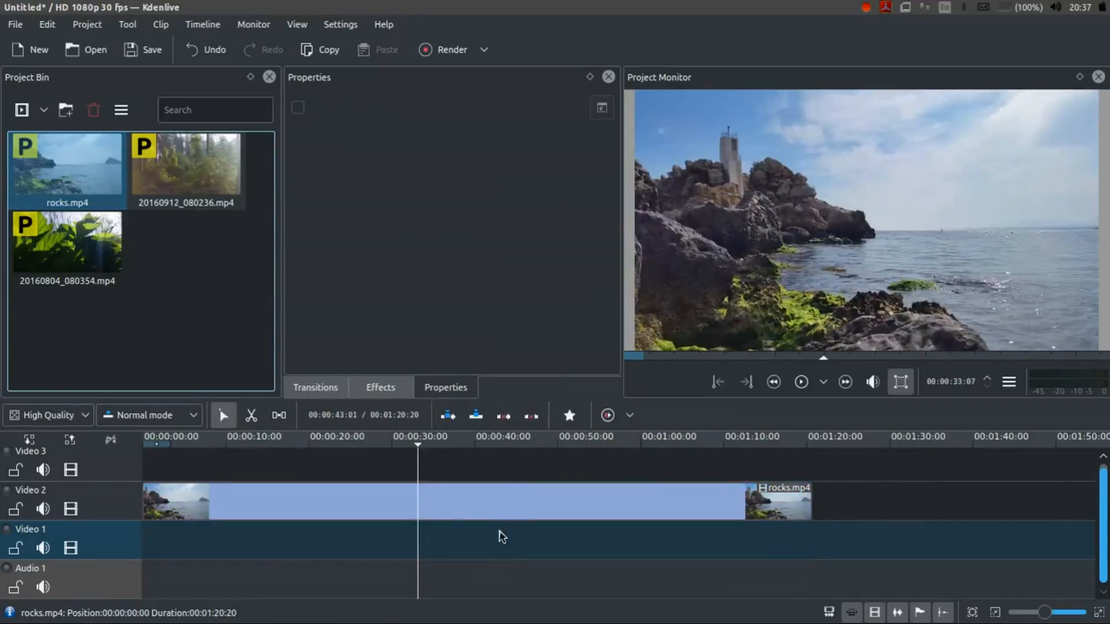
- Cut the rocks.mp4 clip on Video 2 at 00:00:48:07 and delete the part before the cut
left_click_drag(428, 444, 543, 446)
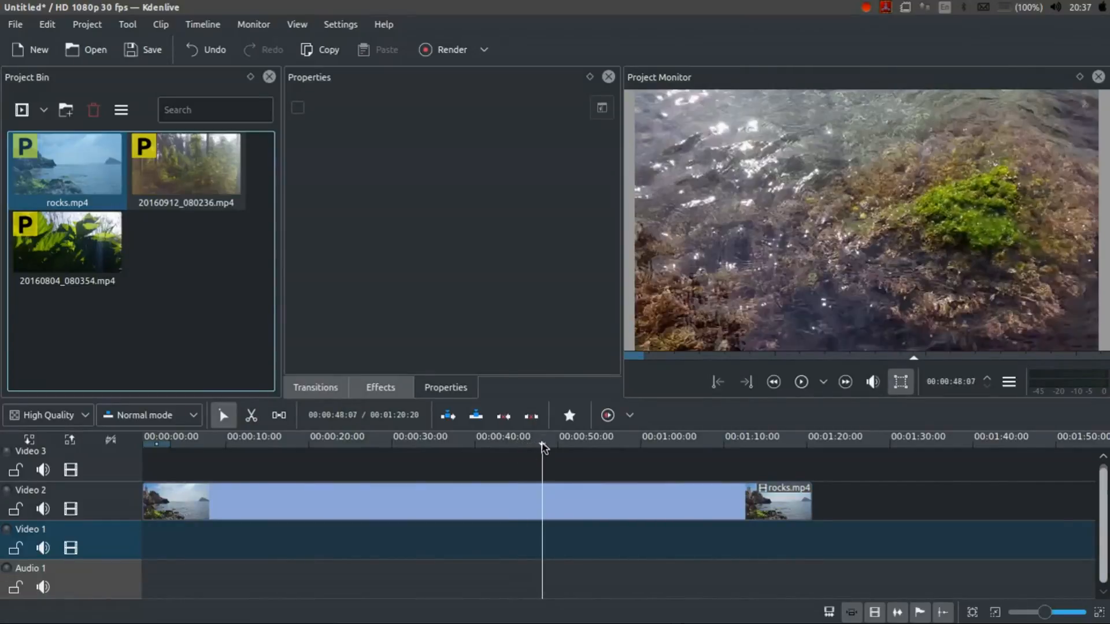
key("x")
left_click(542, 507)
key("s")
left_click(497, 507)
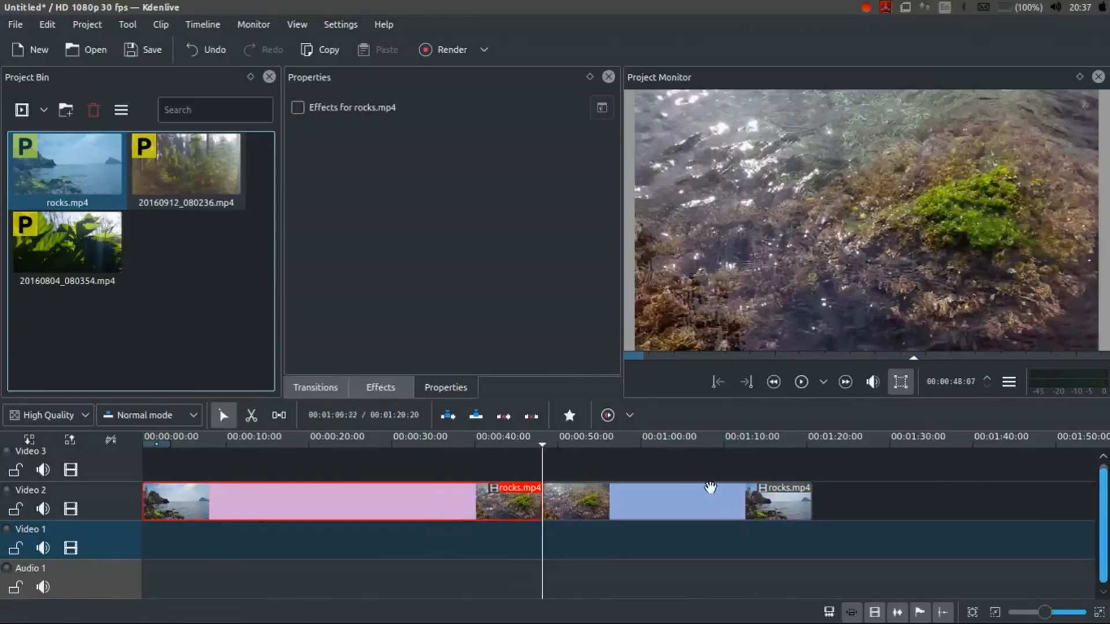
key("Delete")
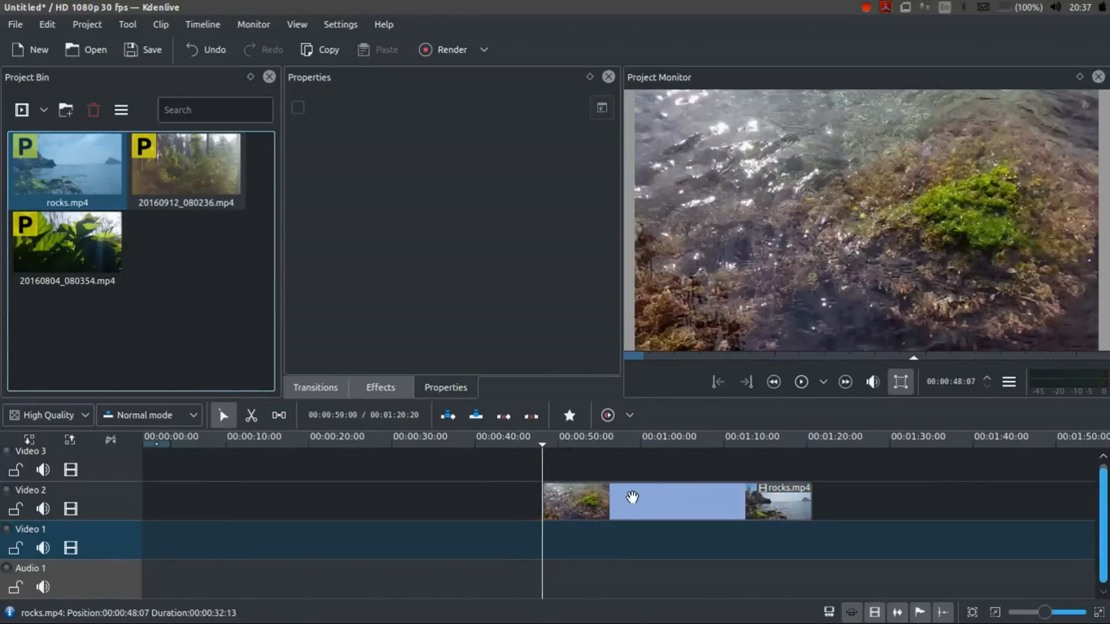
- Move the remaining rocks.mp4 clip to the start of Video 2 and return the playhead to the timeline start
key("x")
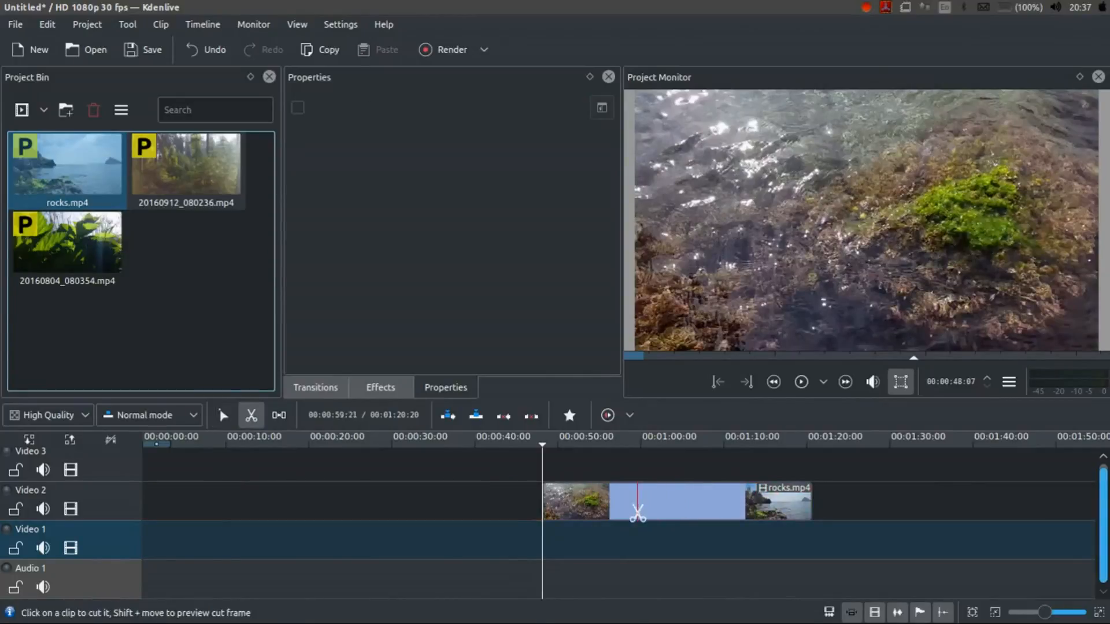
key("s")
left_click_drag(637, 503, 248, 495)
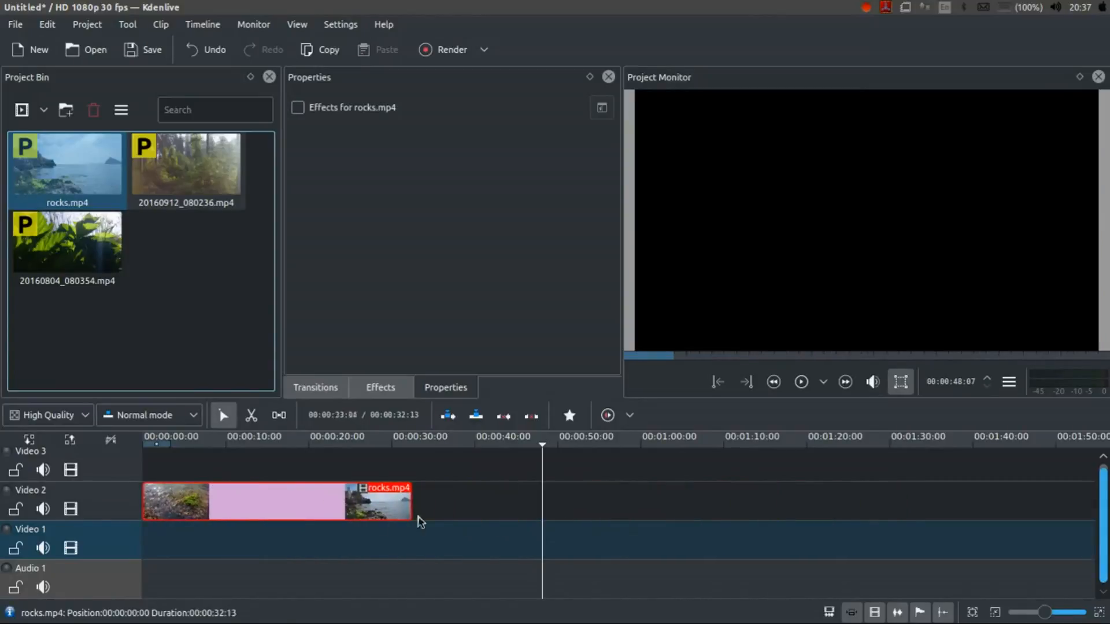
key("Home")
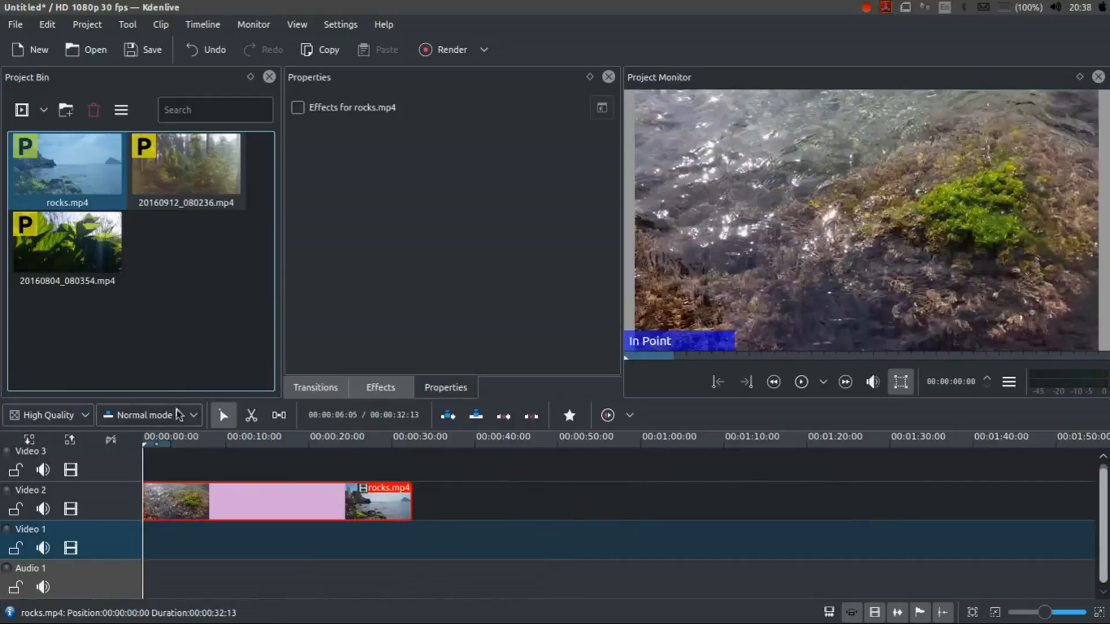
- Create a title clip with the video frame shown as background and add the text "SPAIN"
right_click(215, 281)
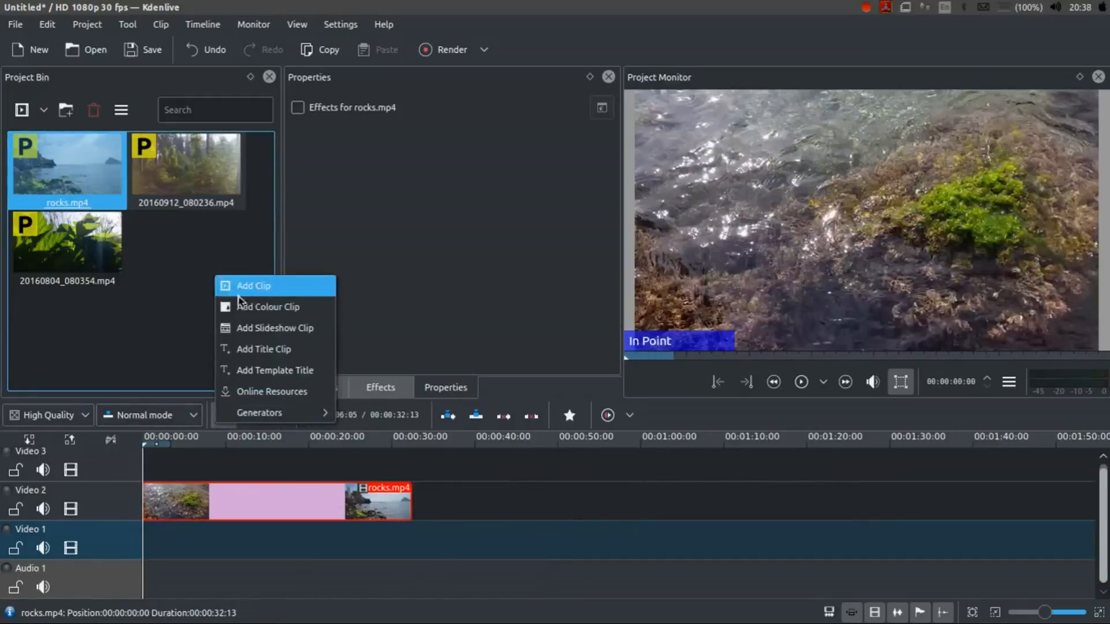
left_click(292, 350)
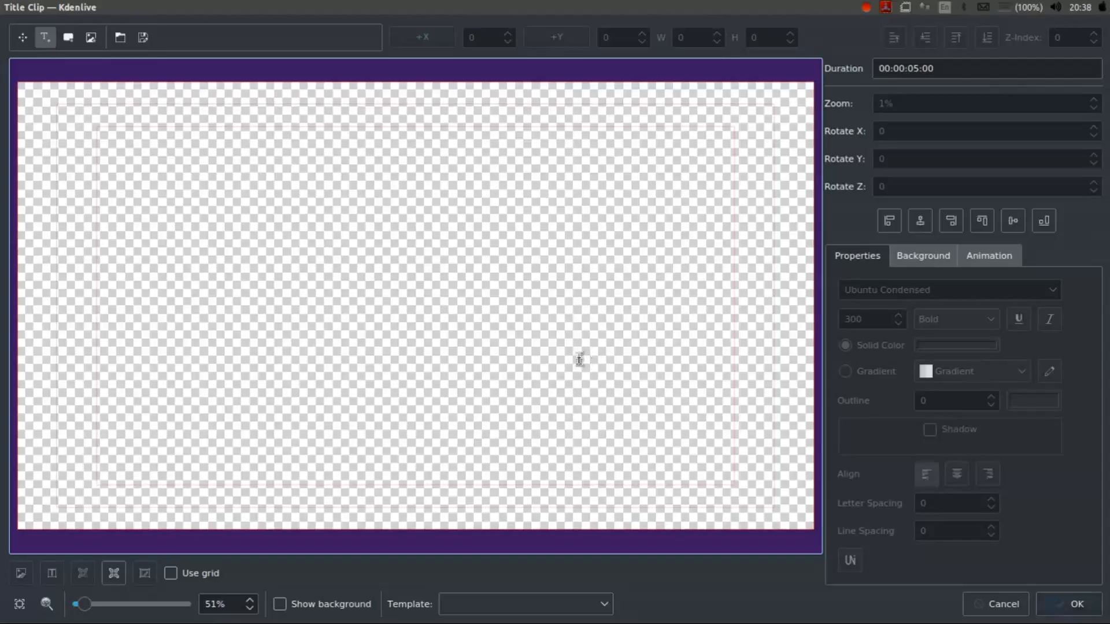
left_click(282, 604)
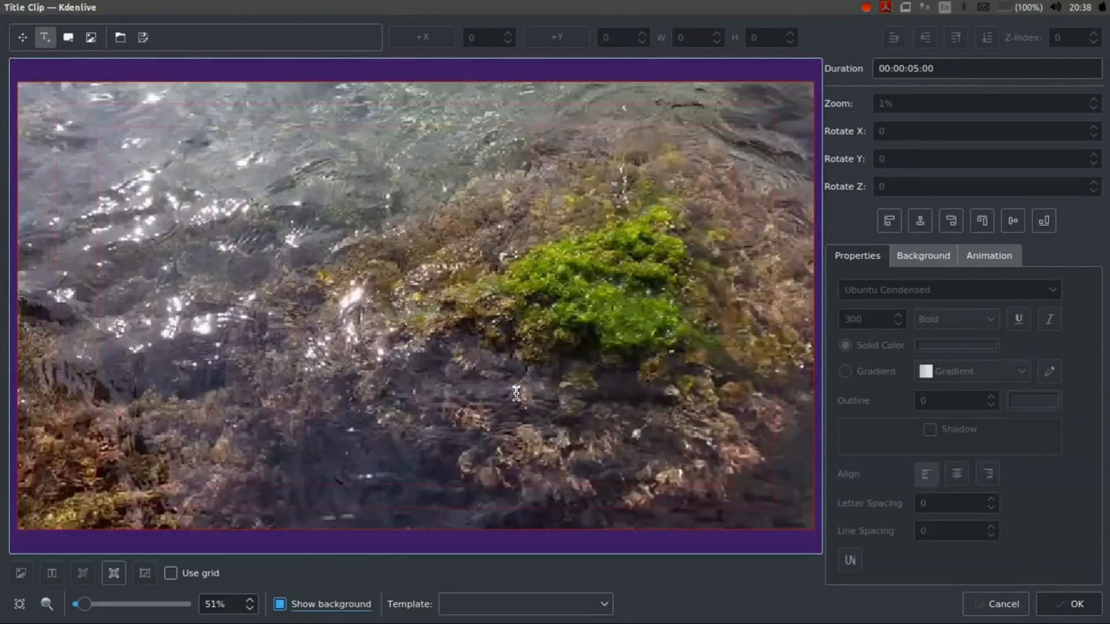
left_click(264, 275)
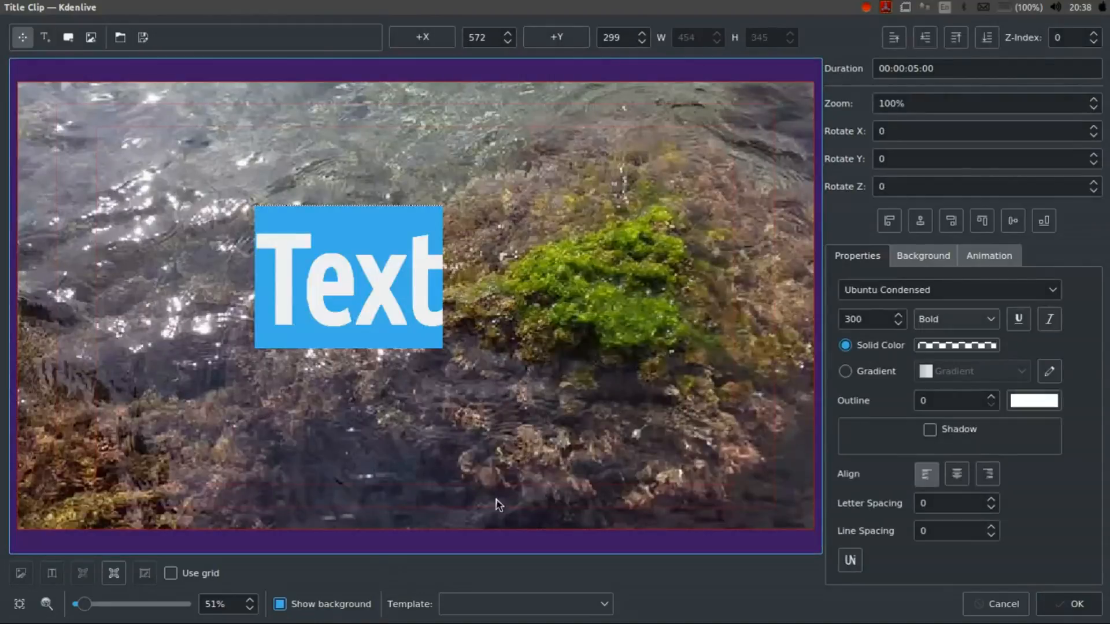
type("SPAIN")
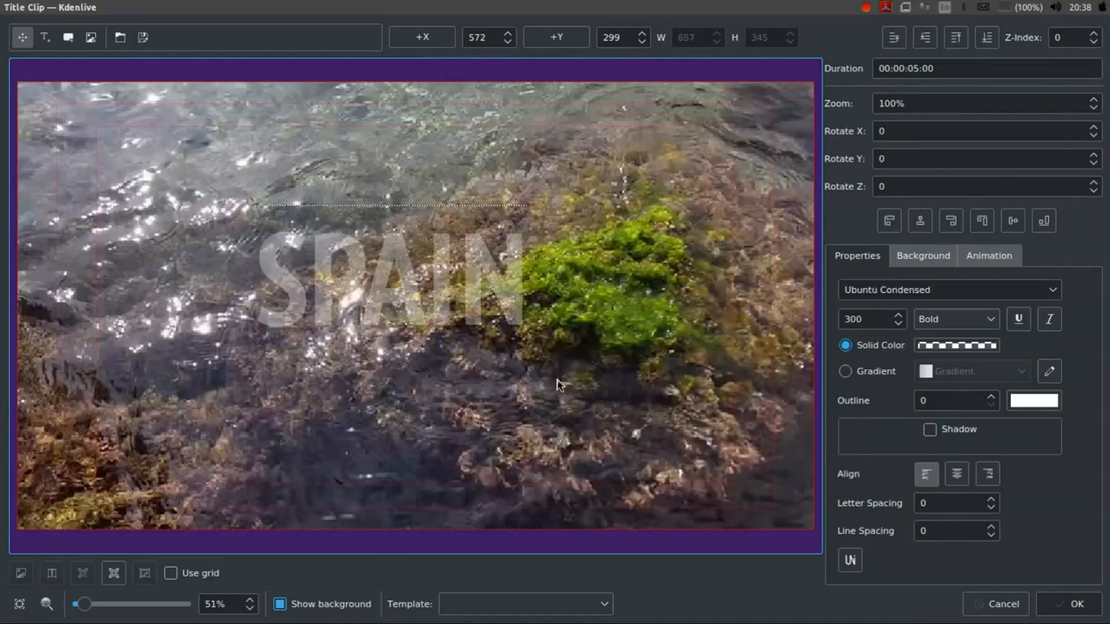
left_click(559, 386)
- Check the SPAIN text's solid colour and move the text to about X 280, Y 178 in the title frame
left_click_drag(478, 274, 484, 405)
left_click(975, 353)
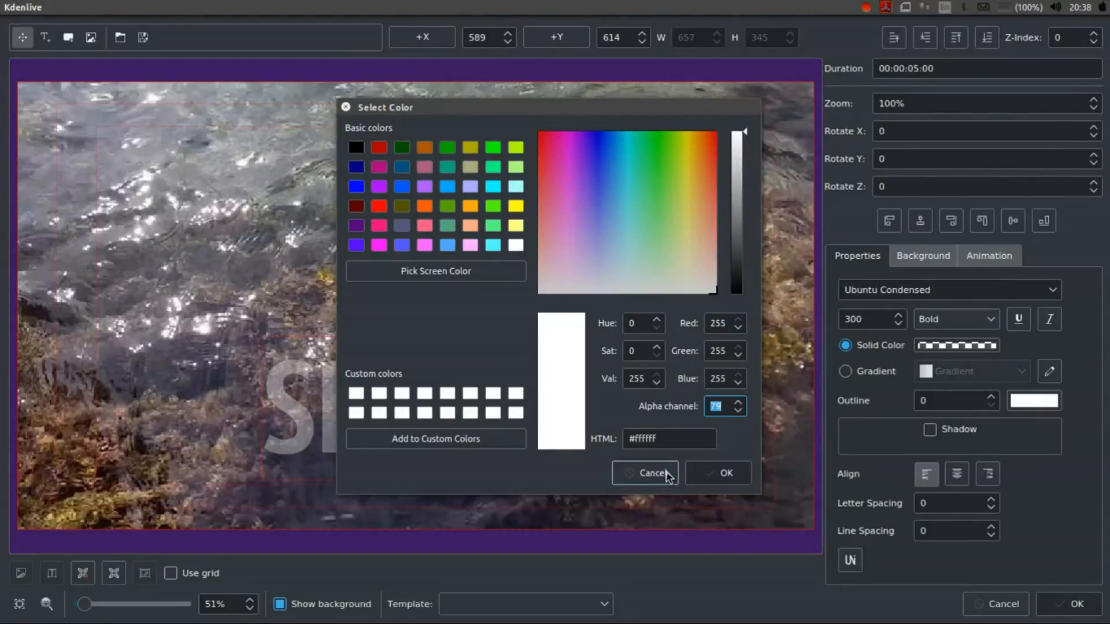
left_click(590, 155)
mouse_move(590, 155)
left_mouse_down()
mouse_move(590, 173)
mouse_move(574, 161)
mouse_move(689, 203)
mouse_move(750, 337)
left_mouse_up()
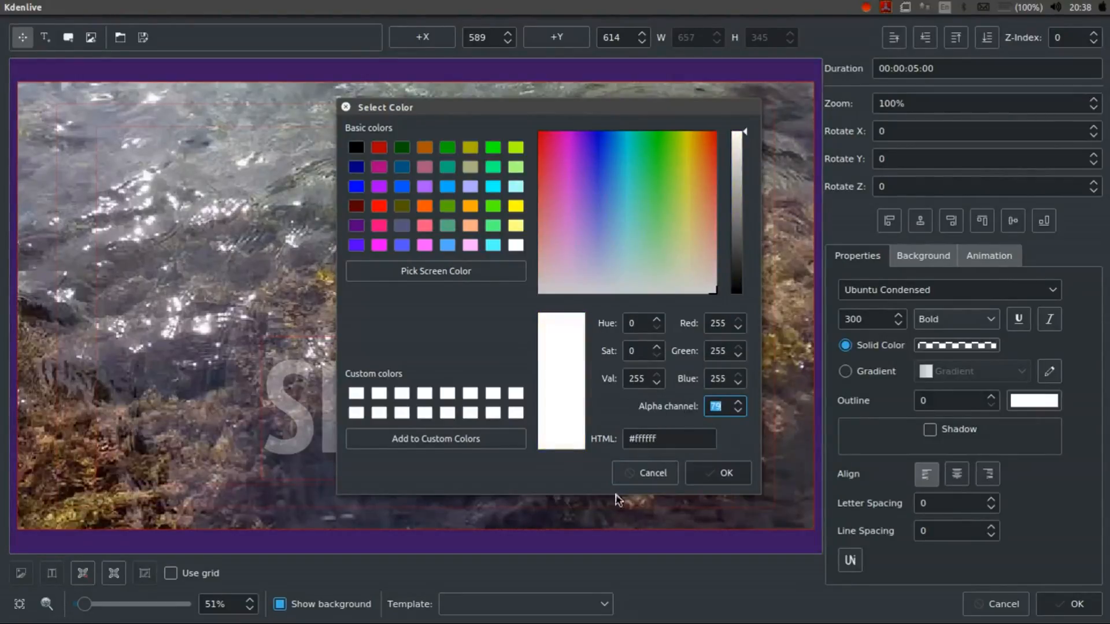
left_click(723, 475)
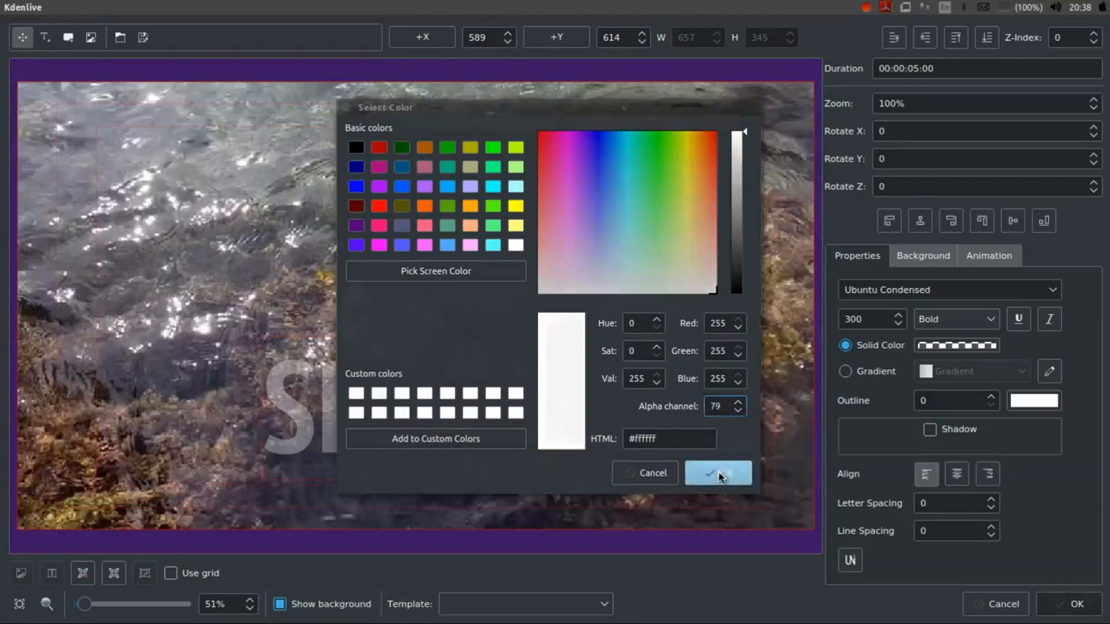
left_click_drag(424, 403, 289, 231)
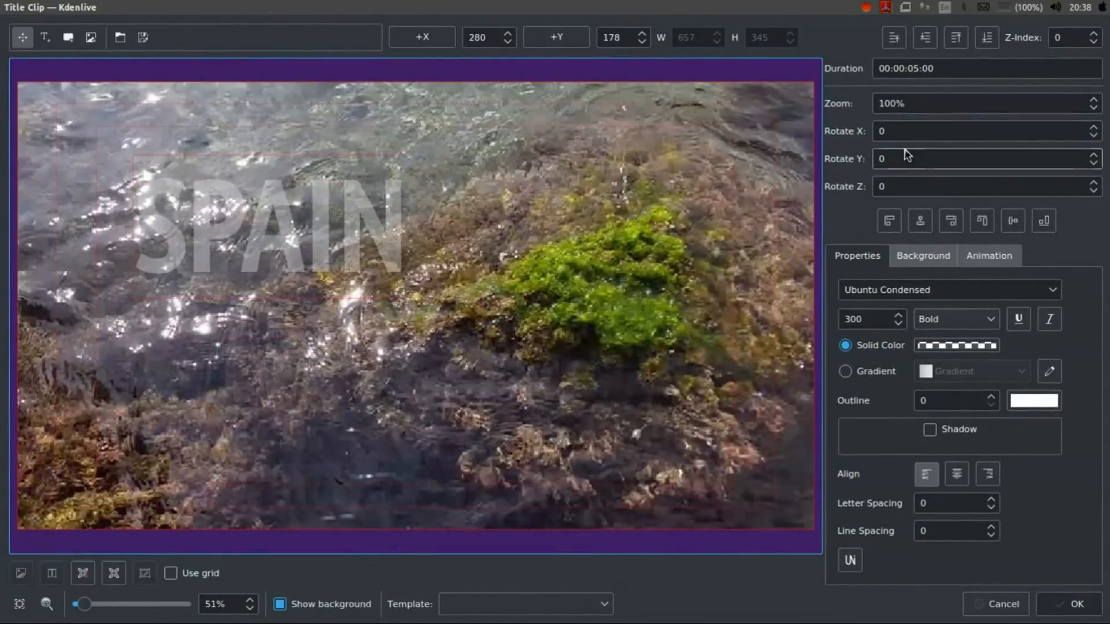
- Rotate the SPAIN text to 33 on X and -12 on Z, and move it to about X 456, Y 702
scroll(910, 130, "up", 20)
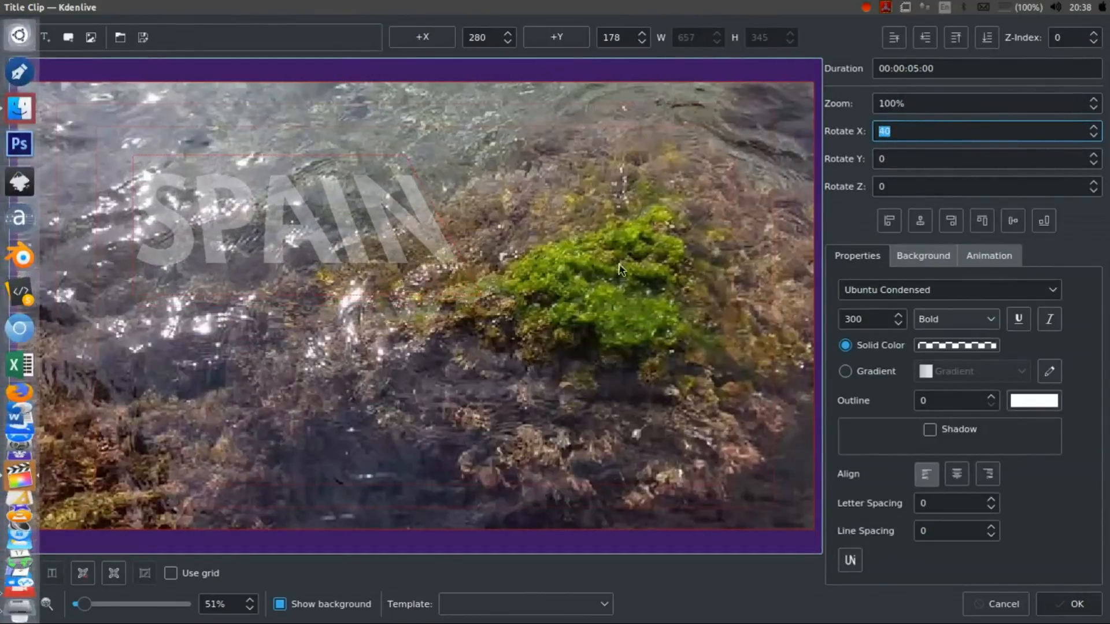
left_click_drag(401, 242, 474, 439)
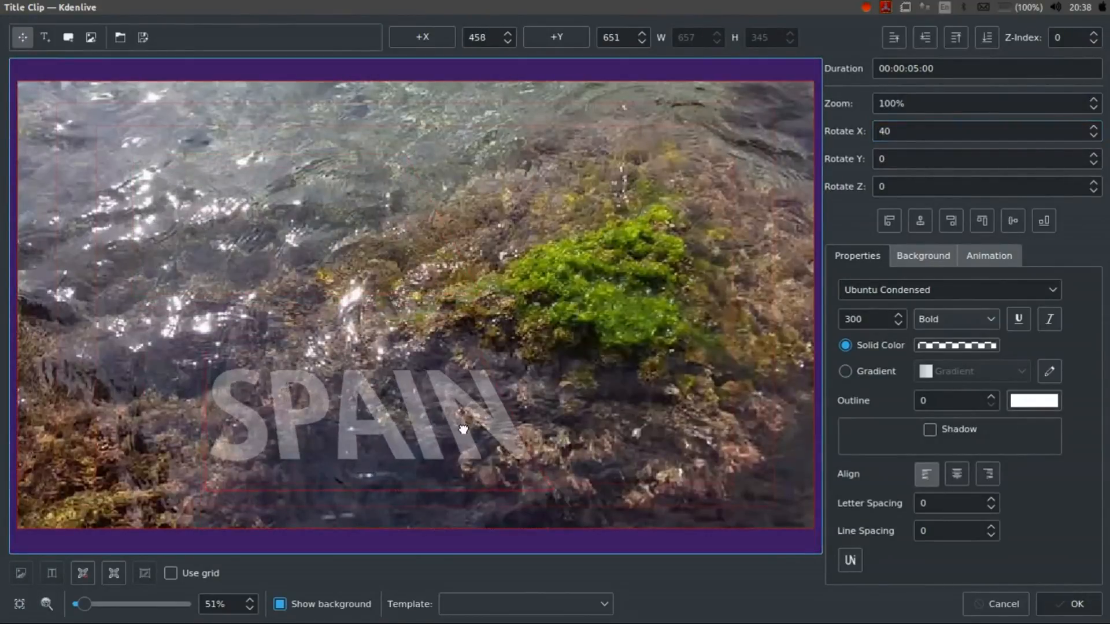
scroll(905, 130, "down", 7)
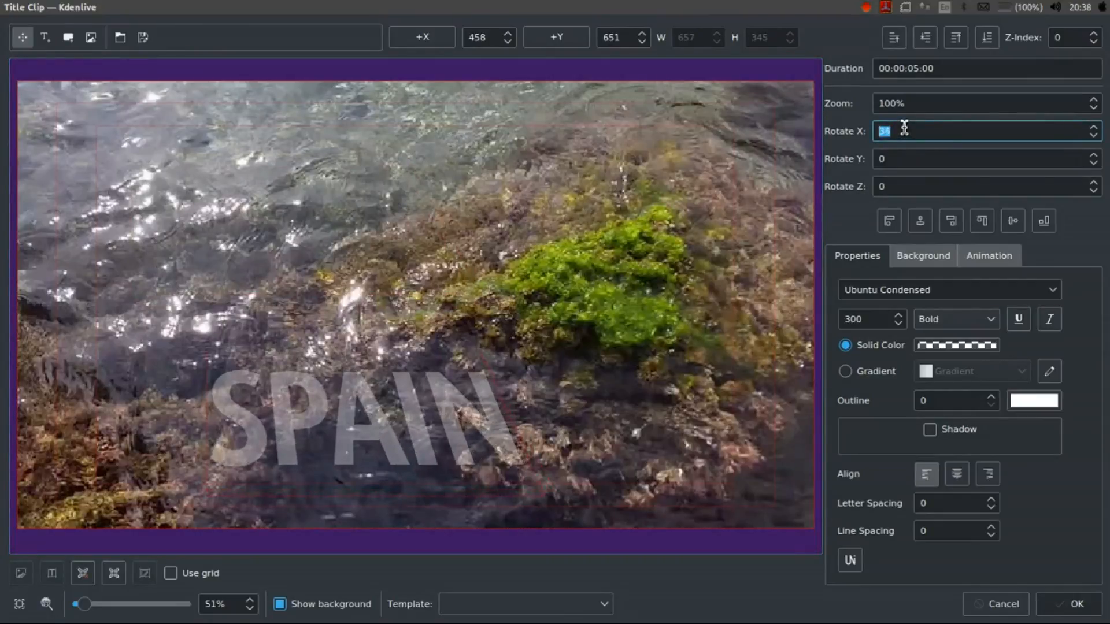
scroll(892, 184, "down", 6)
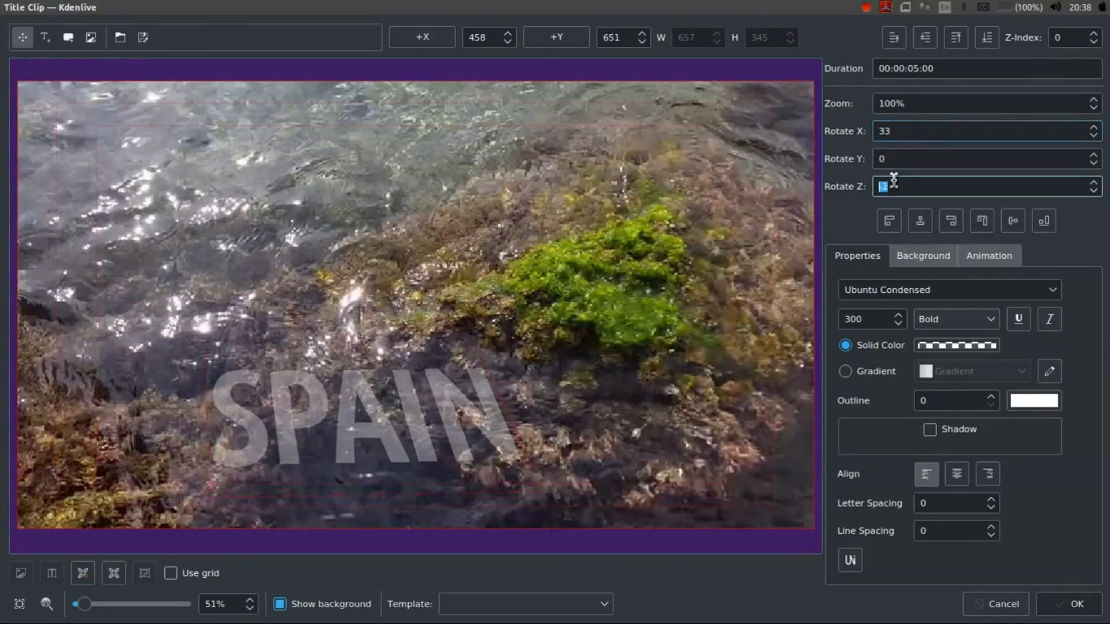
scroll(893, 184, "down", 6)
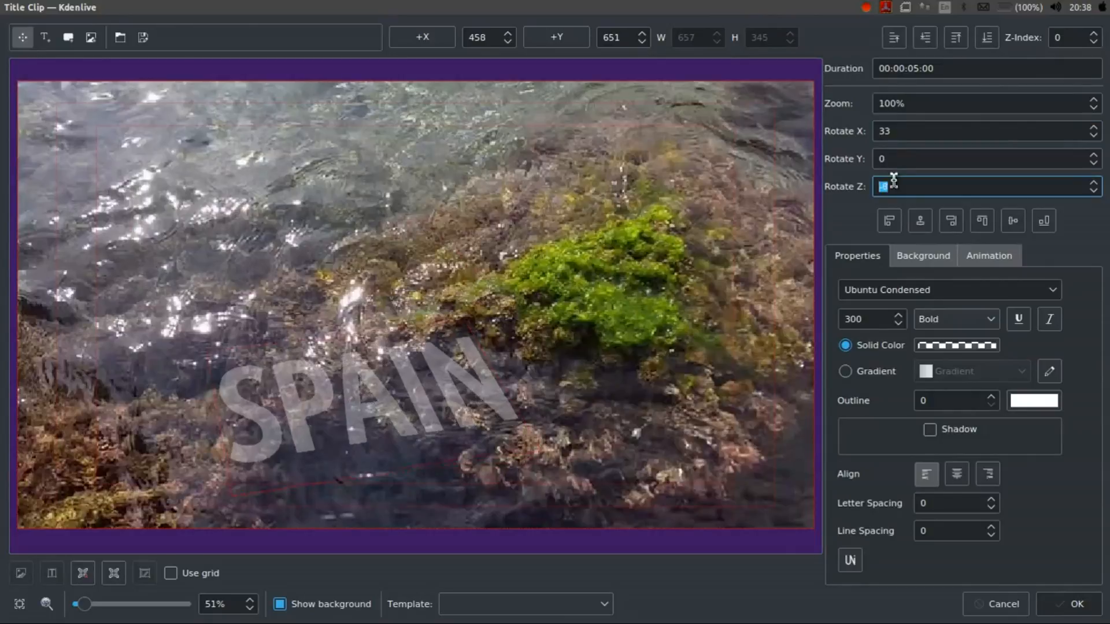
left_click_drag(428, 405, 398, 382)
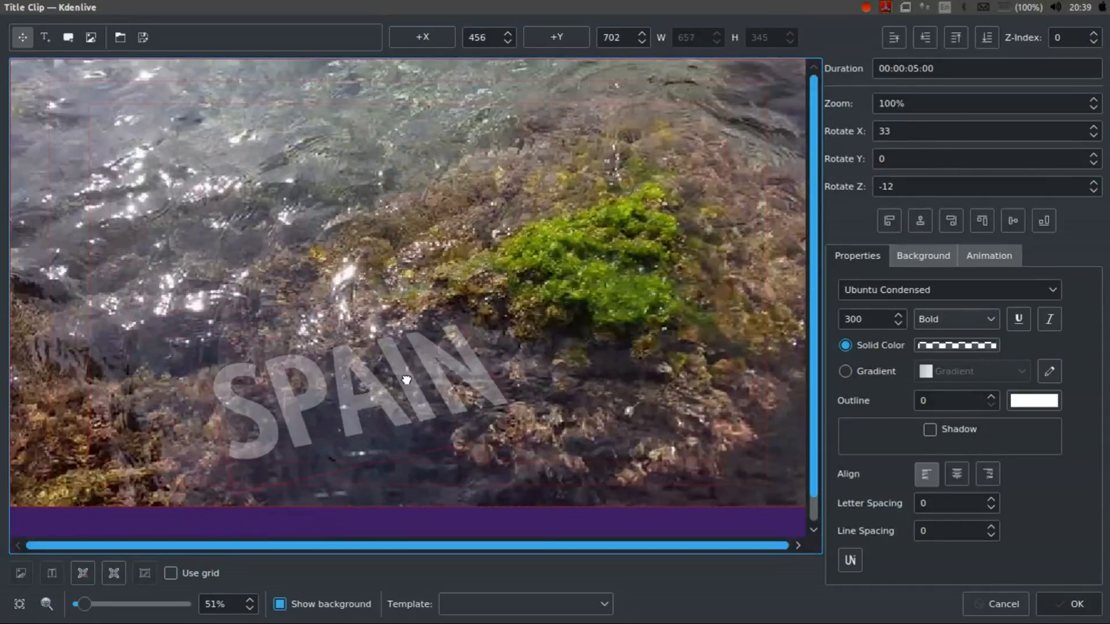
- Rotate the SPAIN text to 6 on Y, reposition it at about X 444, Y 757, and accept the title clip
double_click(899, 159)
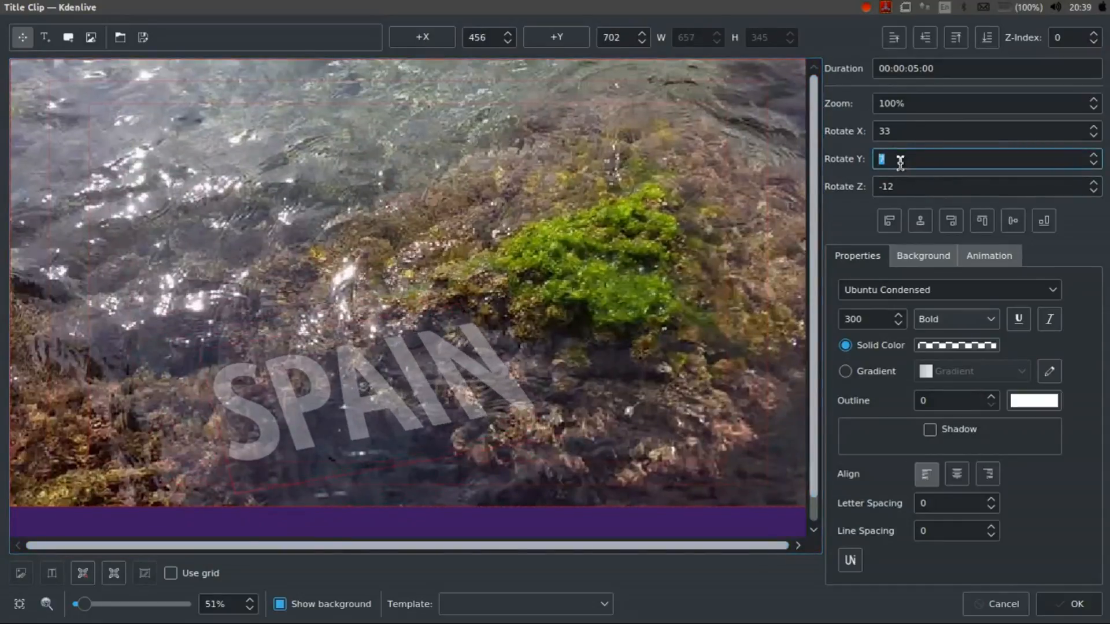
scroll(900, 161, "up", 3)
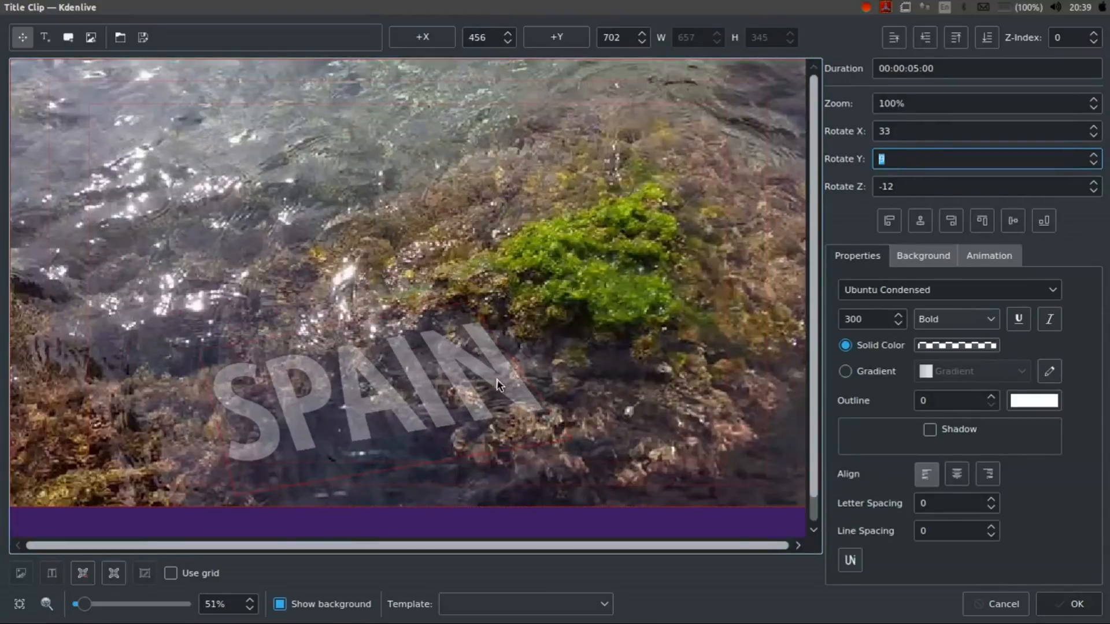
left_click_drag(505, 380, 493, 404)
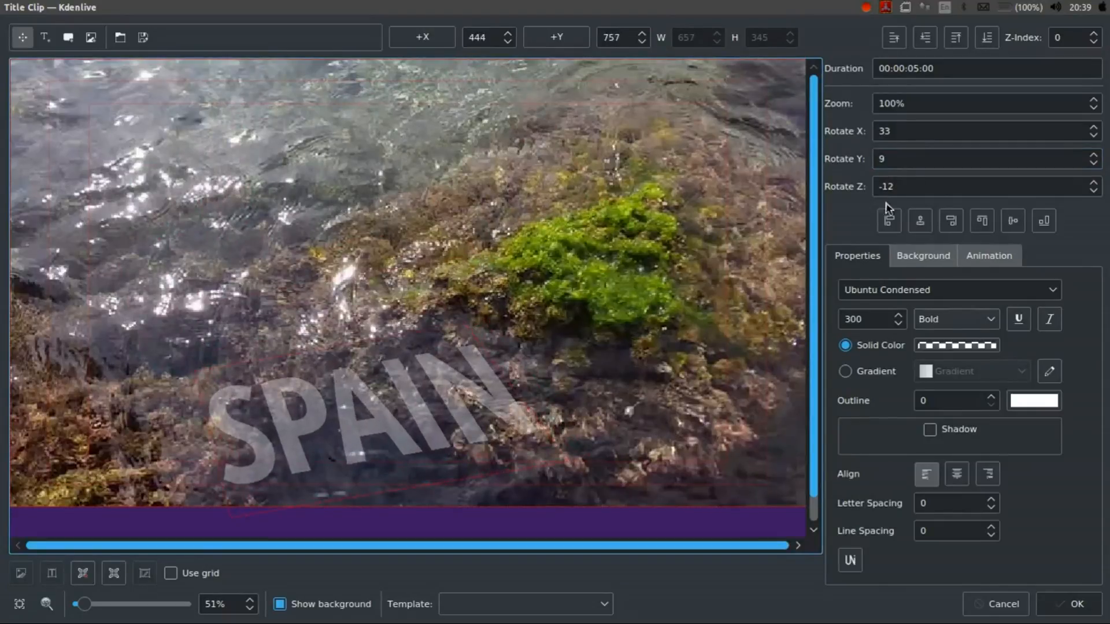
left_click(912, 156)
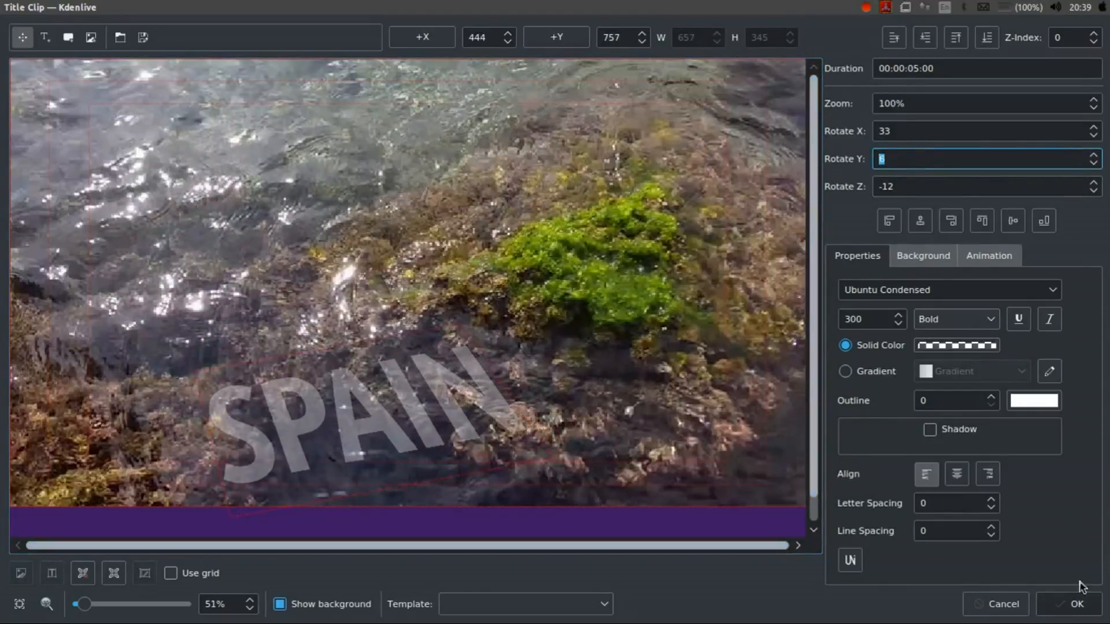
left_click(1072, 604)
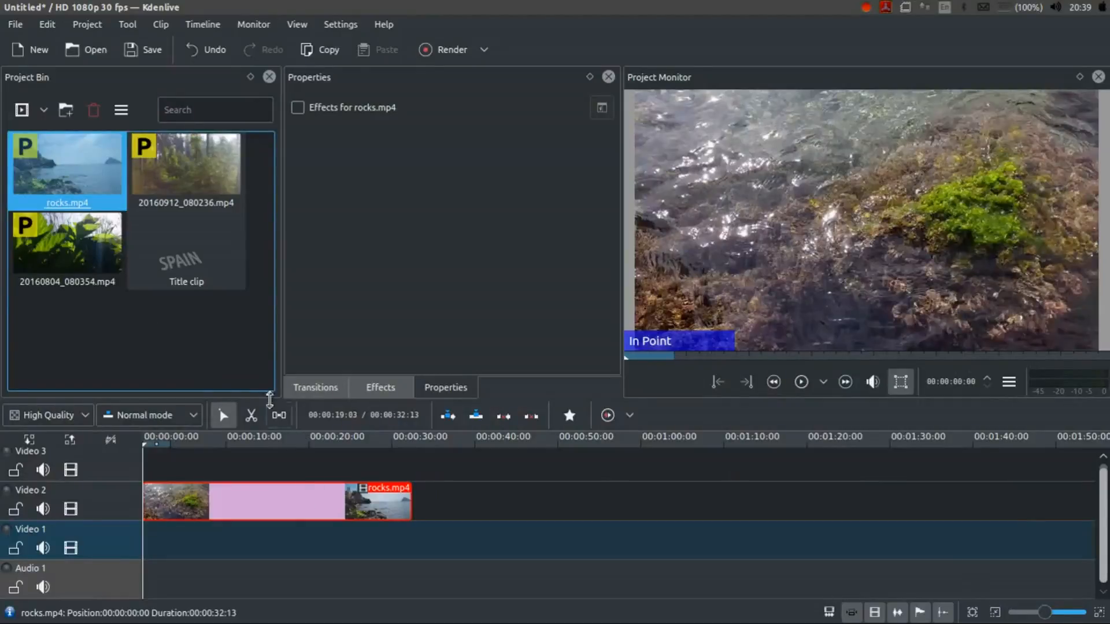
- Place the SPAIN title clip on Video 3 at about 00:00:10:11 and preview the overlay at 00:00:12:07
left_click(173, 241)
left_click(181, 345)
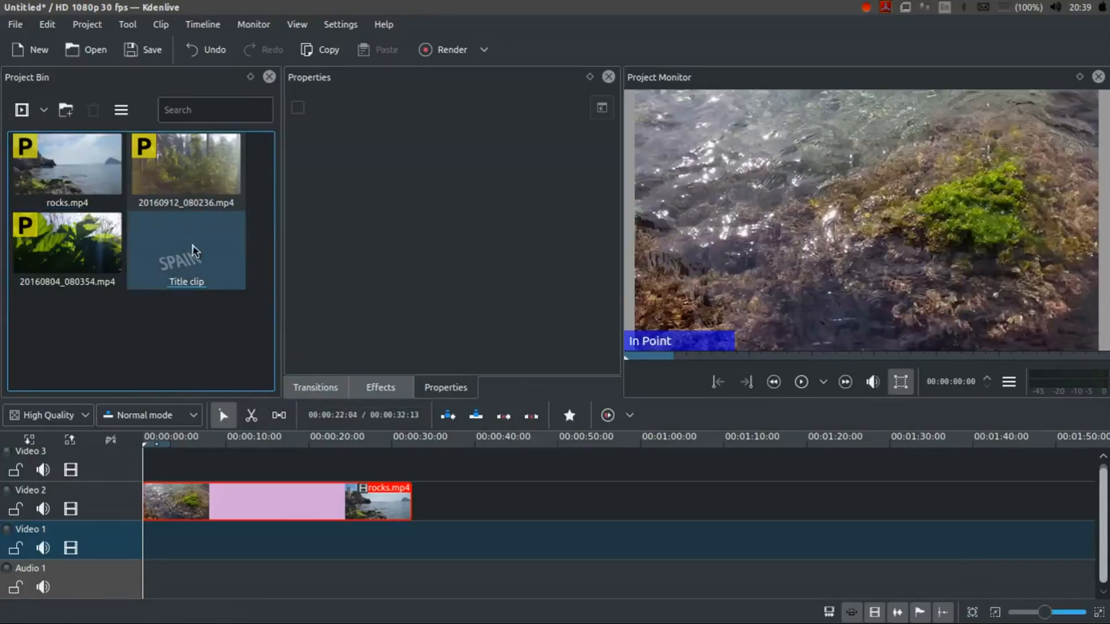
left_click_drag(230, 248, 225, 454)
key("space")
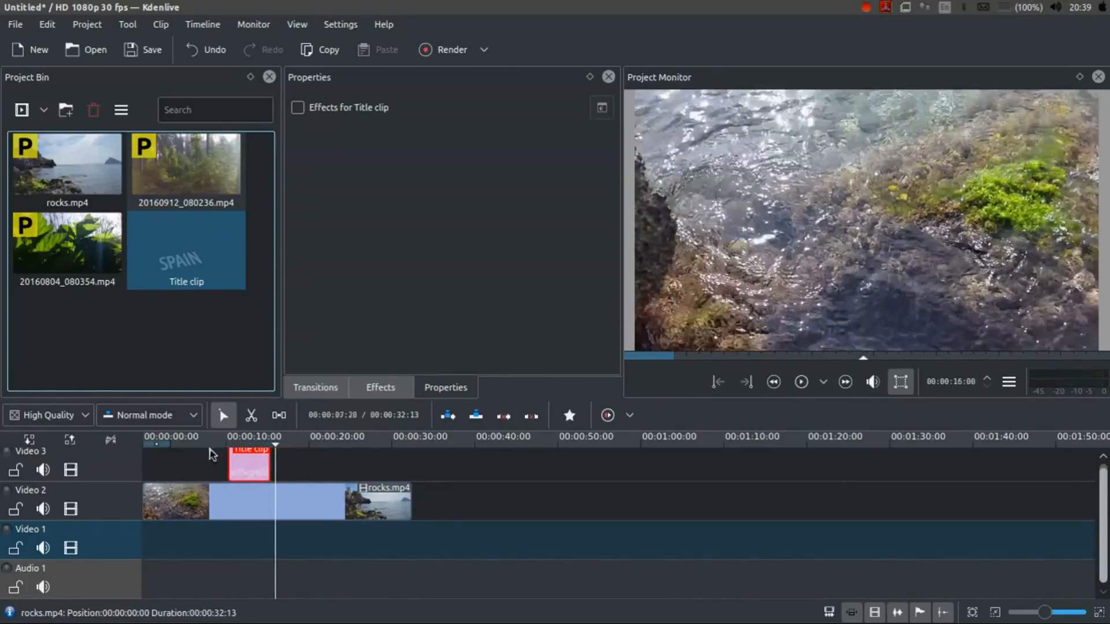
left_click(243, 436)
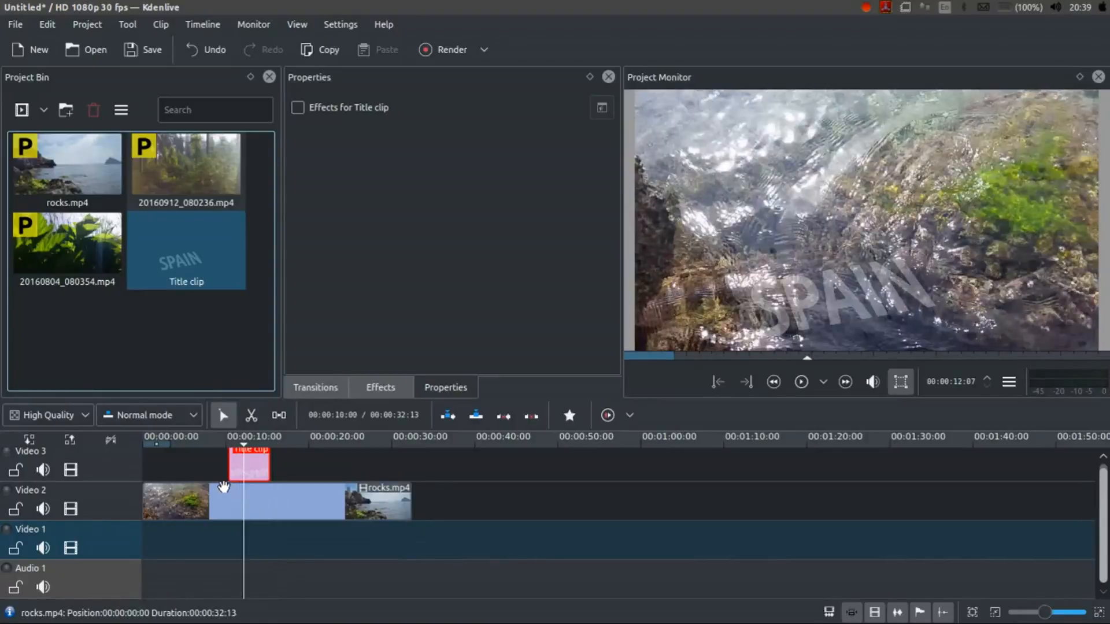
- Add a Wipe transition at the end of the title clip on Video 3
scroll(226, 491, "up", 4)
scroll(322, 478, "down", 2)
scroll(389, 468, "up", 2)
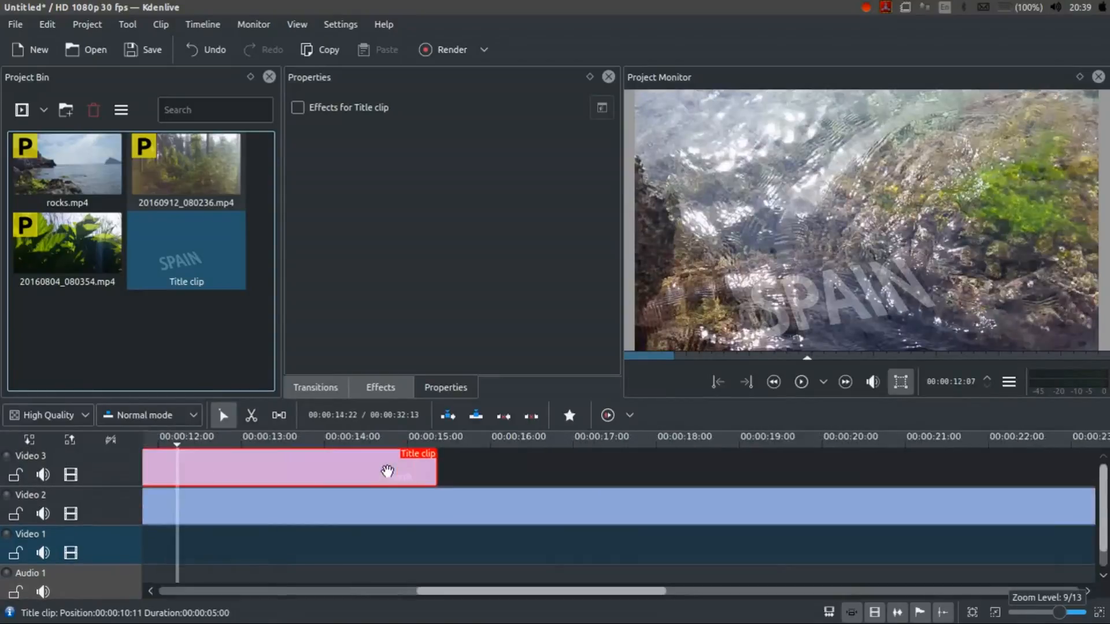
scroll(293, 495, "down", 2)
scroll(292, 492, "up", 1)
scroll(292, 493, "down", 1)
scroll(293, 499, "up", 1)
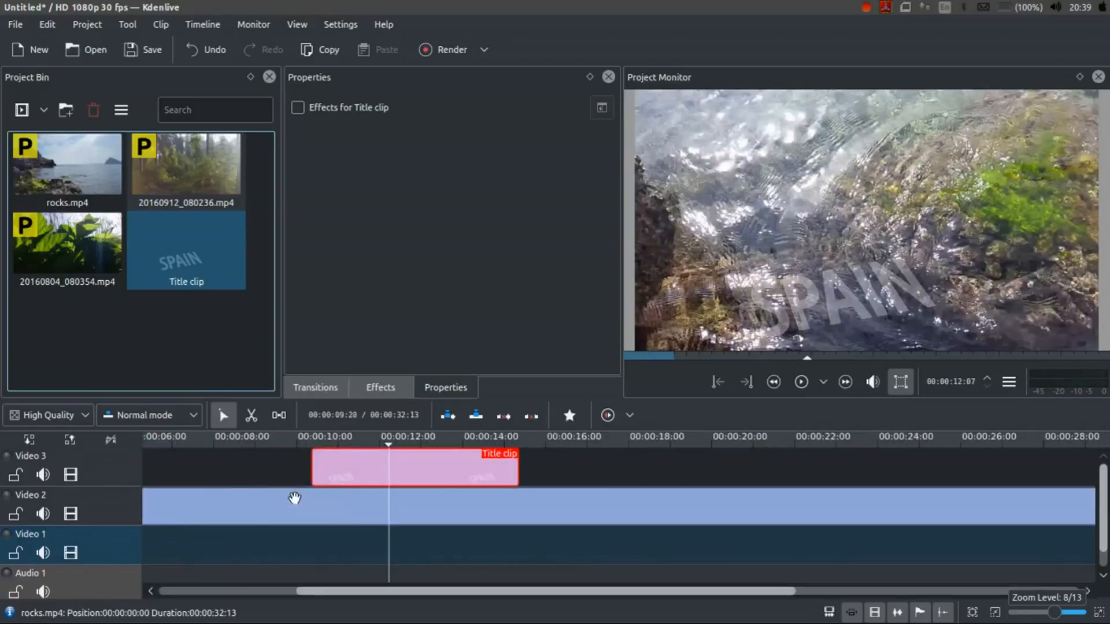
scroll(343, 497, "up", 1)
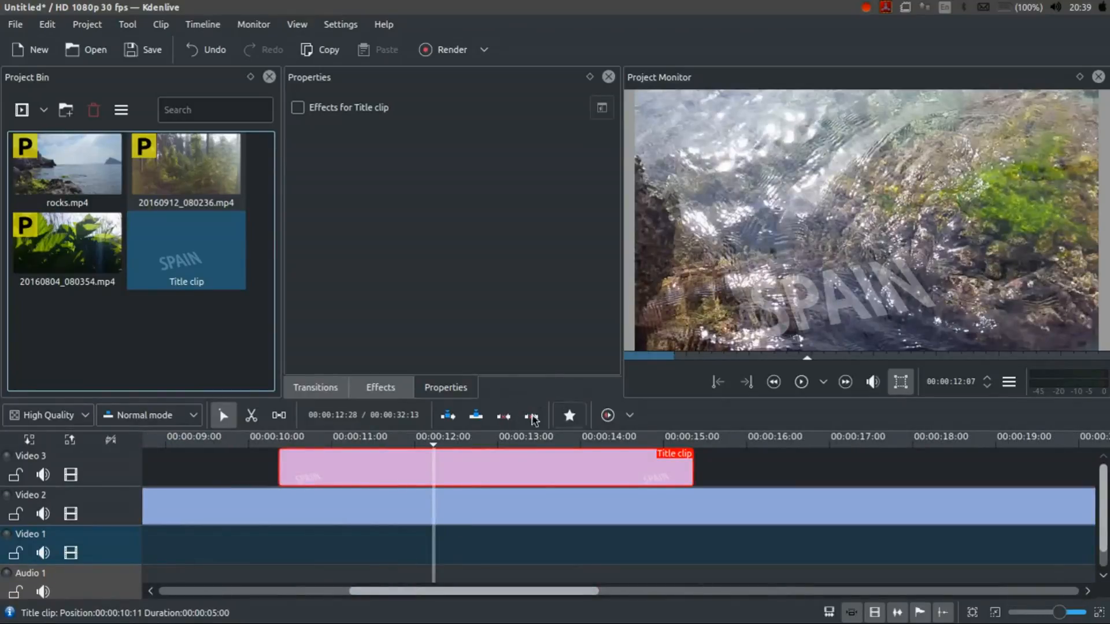
right_click(514, 473)
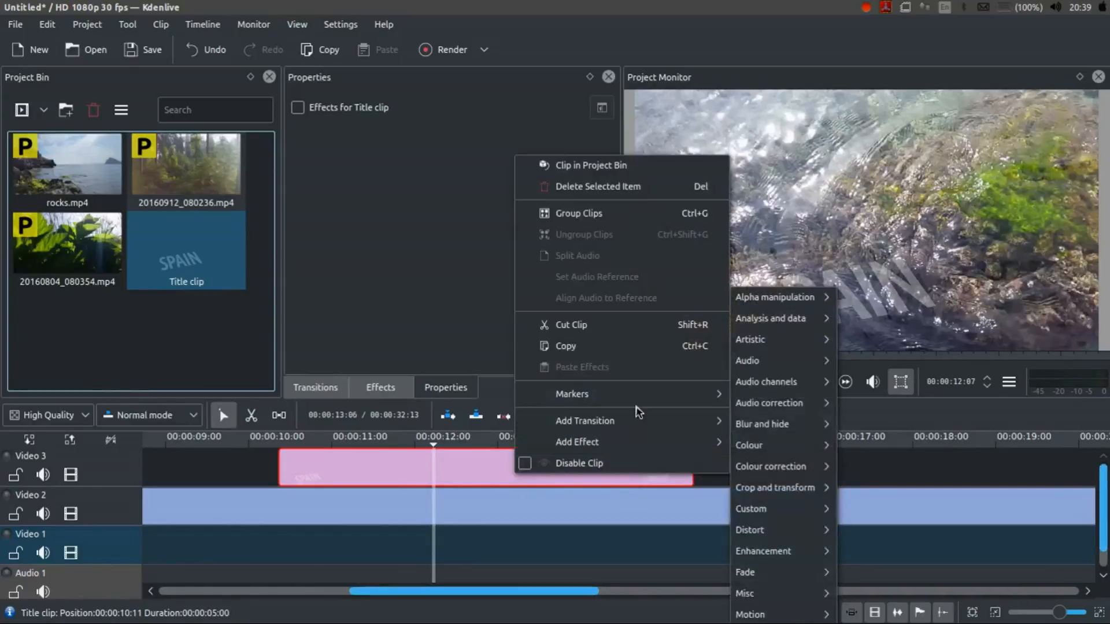
mouse_move(532, 444)
left_click(484, 467)
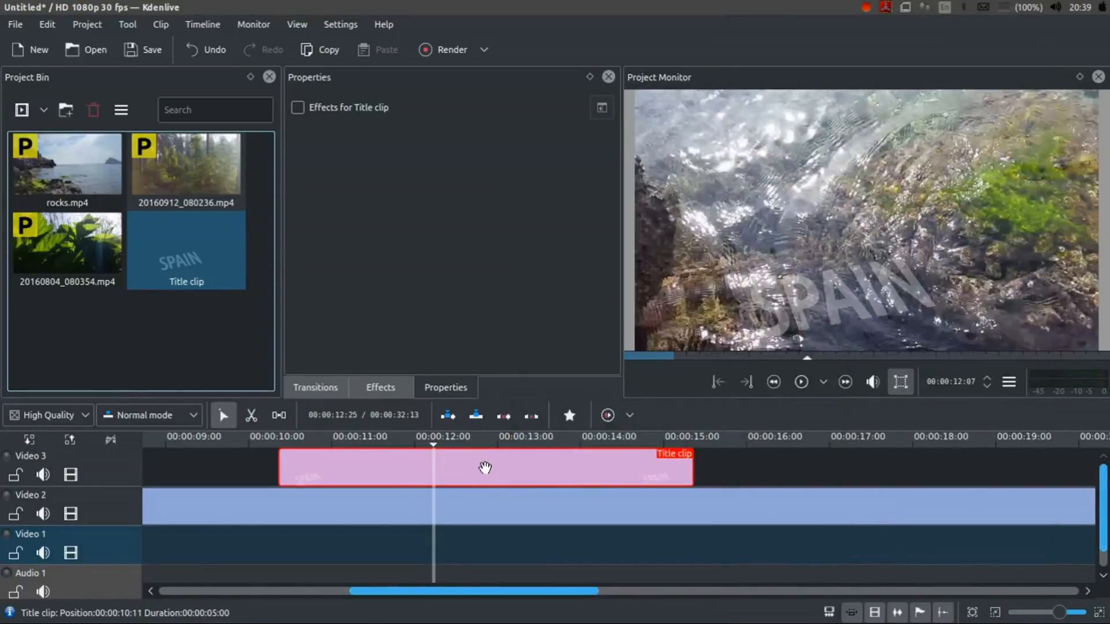
right_click(513, 466)
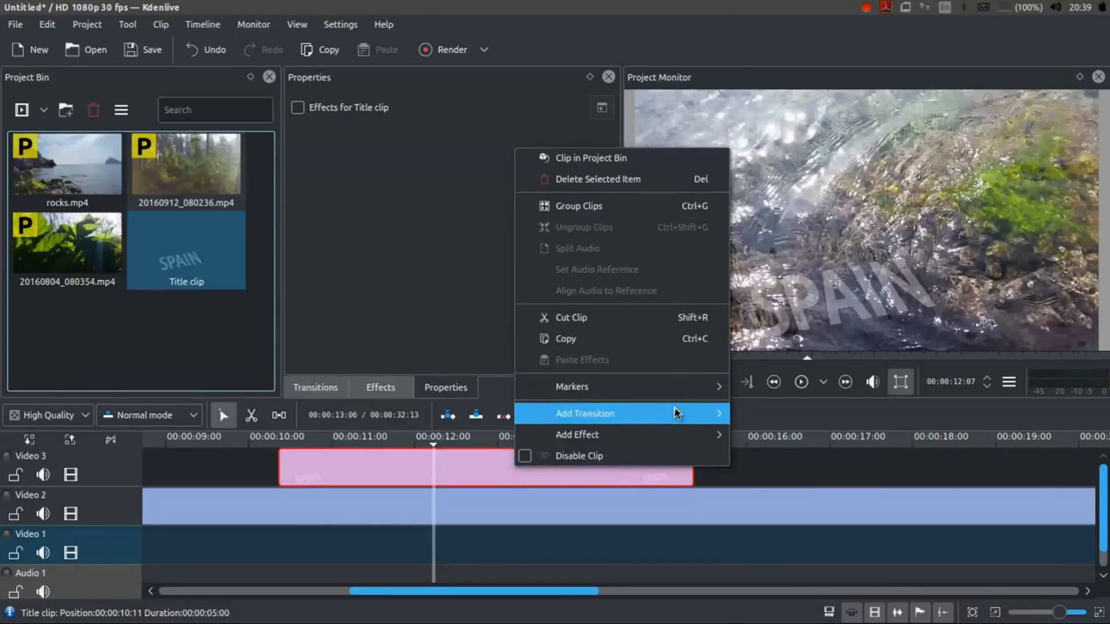
mouse_move(529, 413)
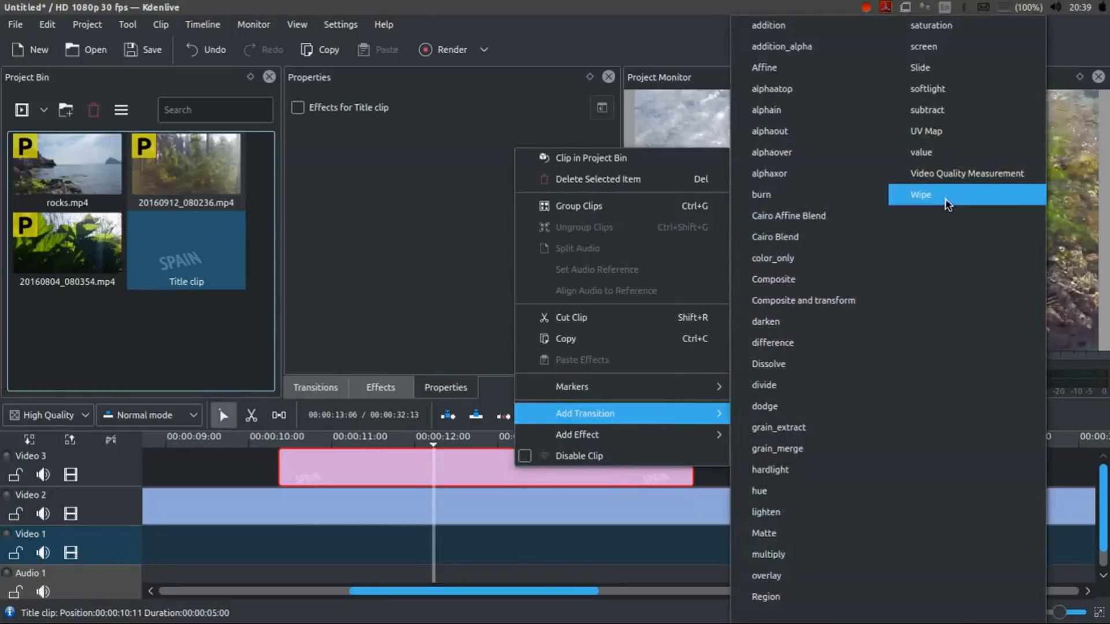
left_click(948, 203)
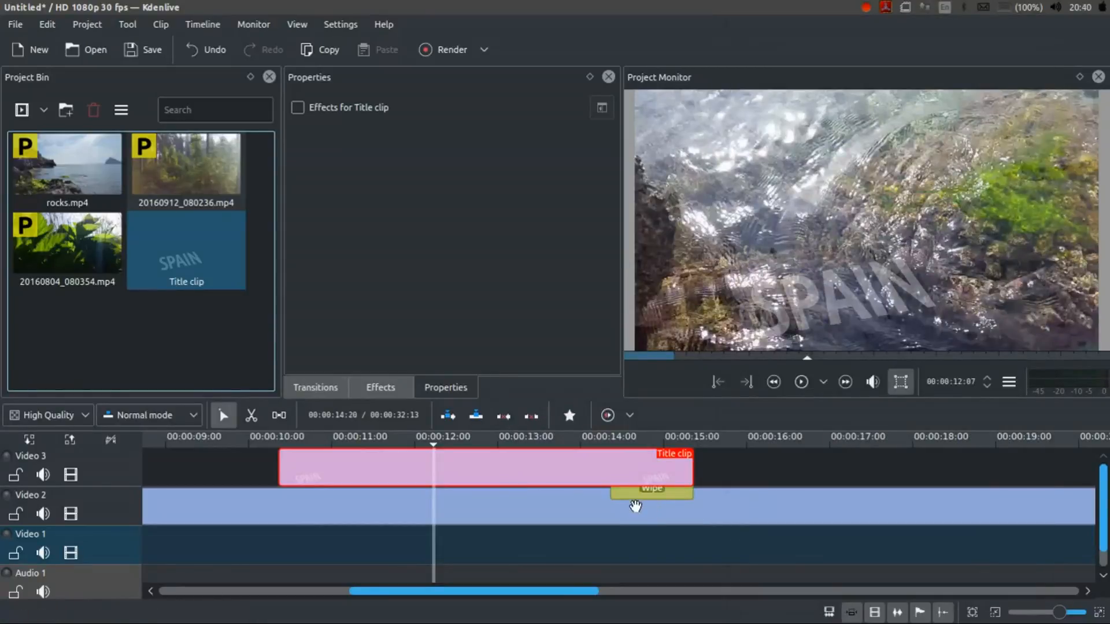
- Add a Wipe transition at the start of the title clip and scrub through the title to 00:00:14:23
right_click(348, 466)
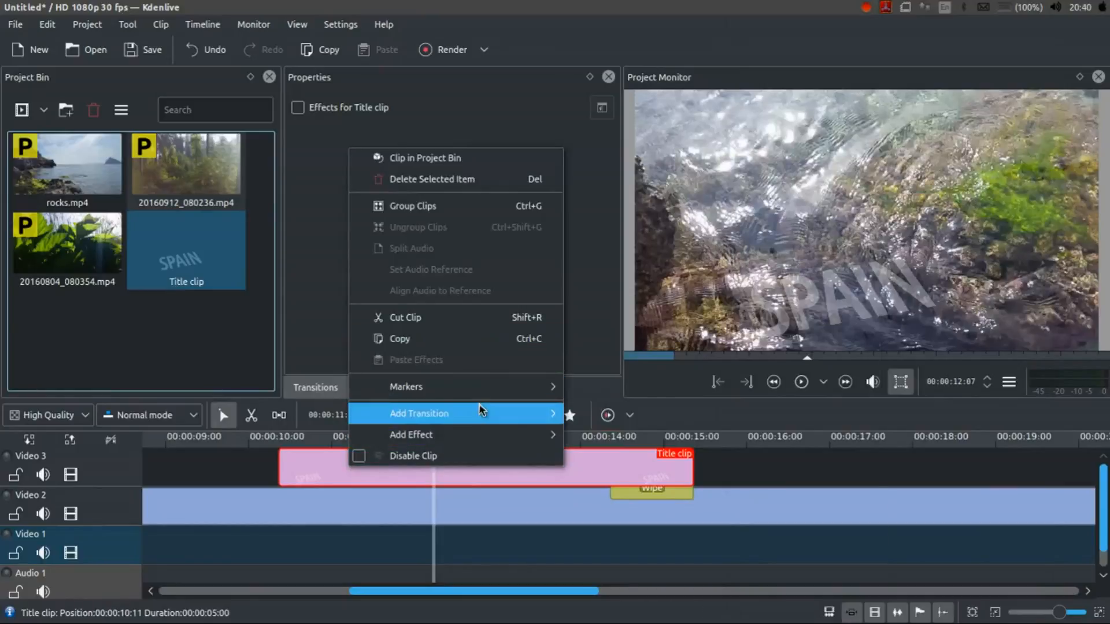
mouse_move(481, 412)
left_click(799, 197)
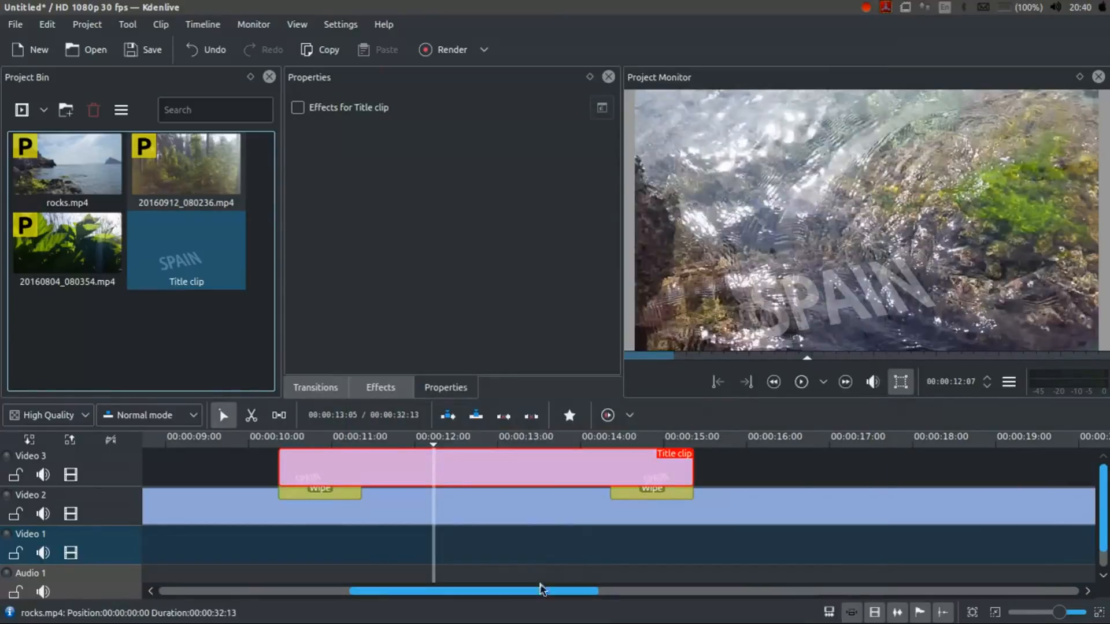
left_click(341, 442)
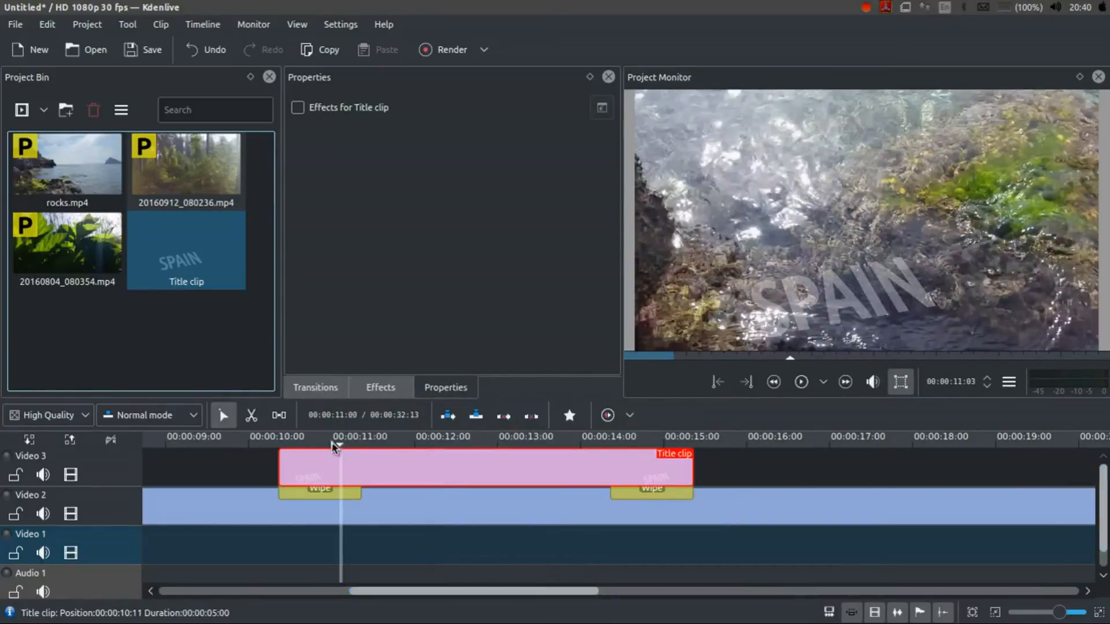
left_click_drag(334, 446, 645, 463)
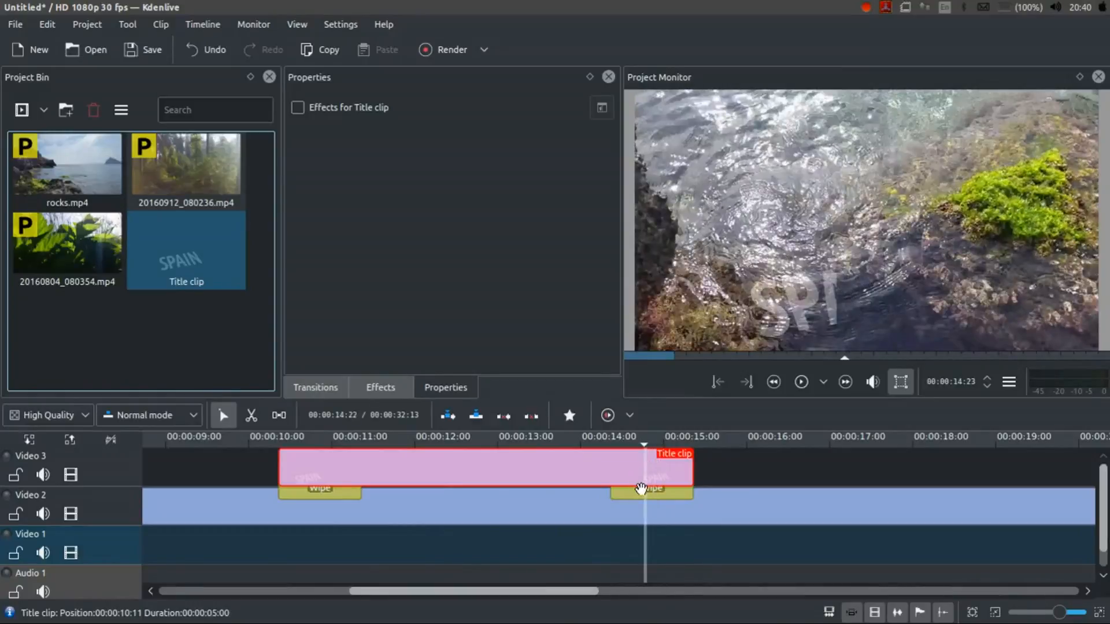
- Set the closing Wipe's method to linear_y.pgm, enable Revert, and preview it by scrubbing back to 00:00:14:16
left_click(643, 487)
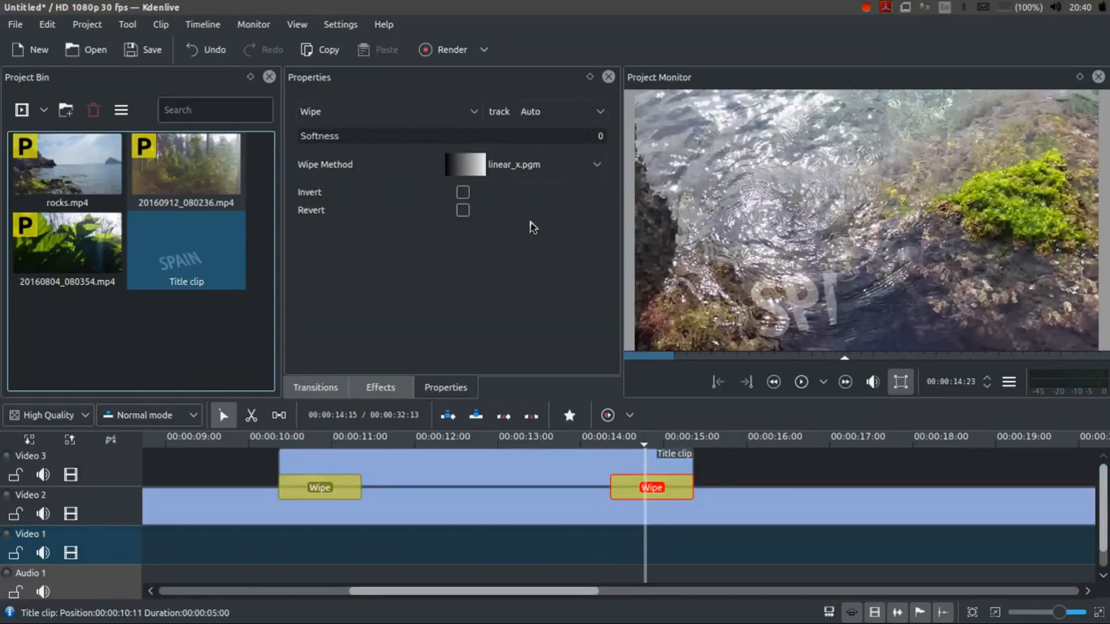
left_click(512, 179)
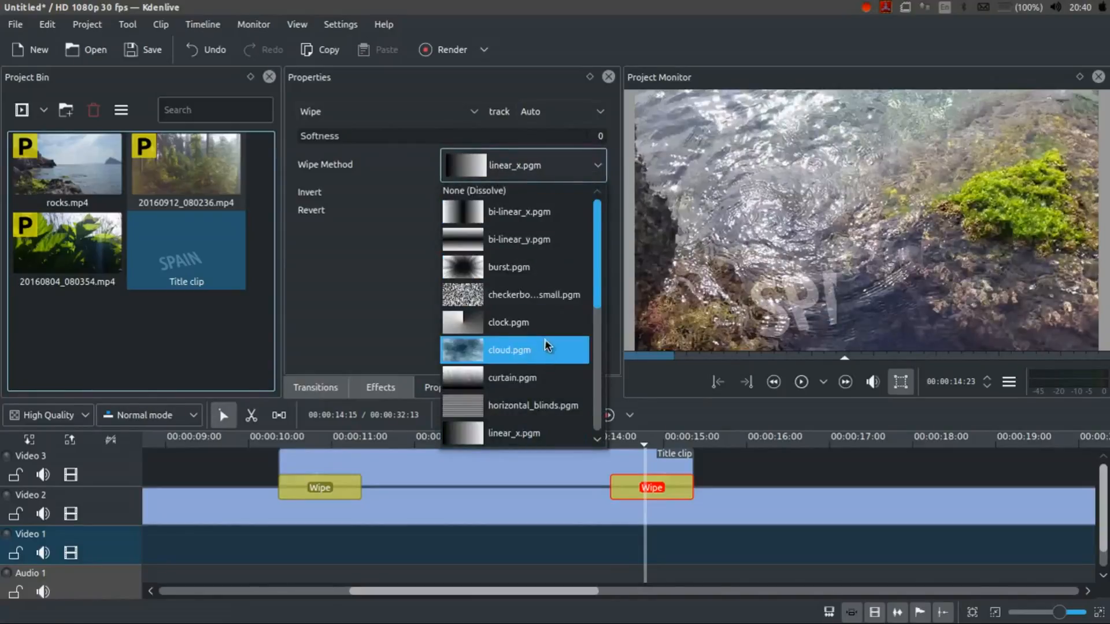
scroll(547, 341, "down", 2)
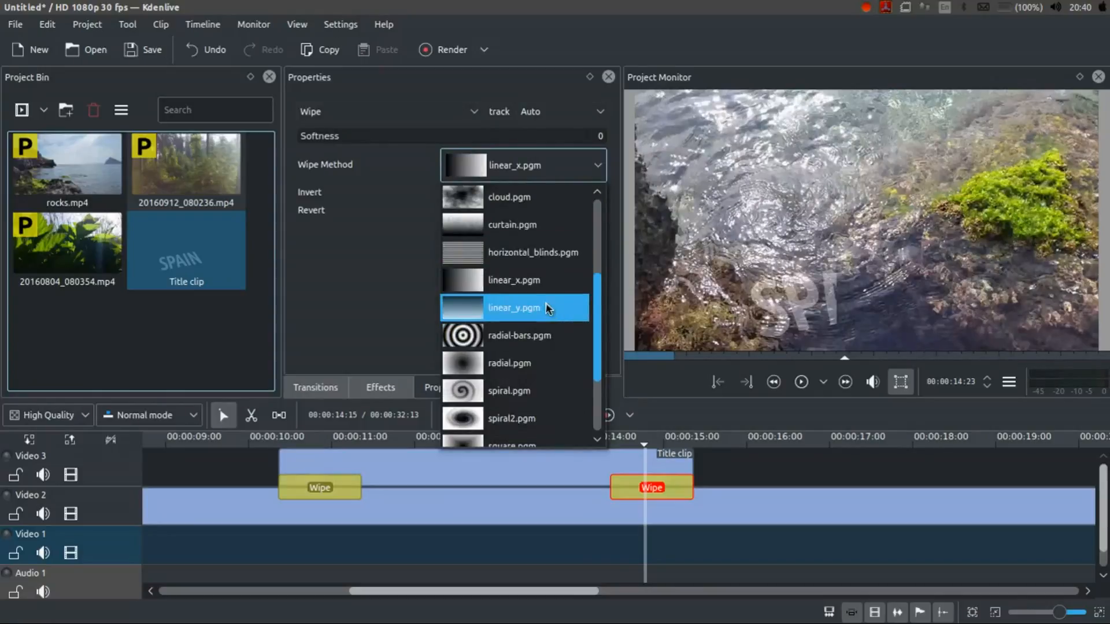
left_click(545, 315)
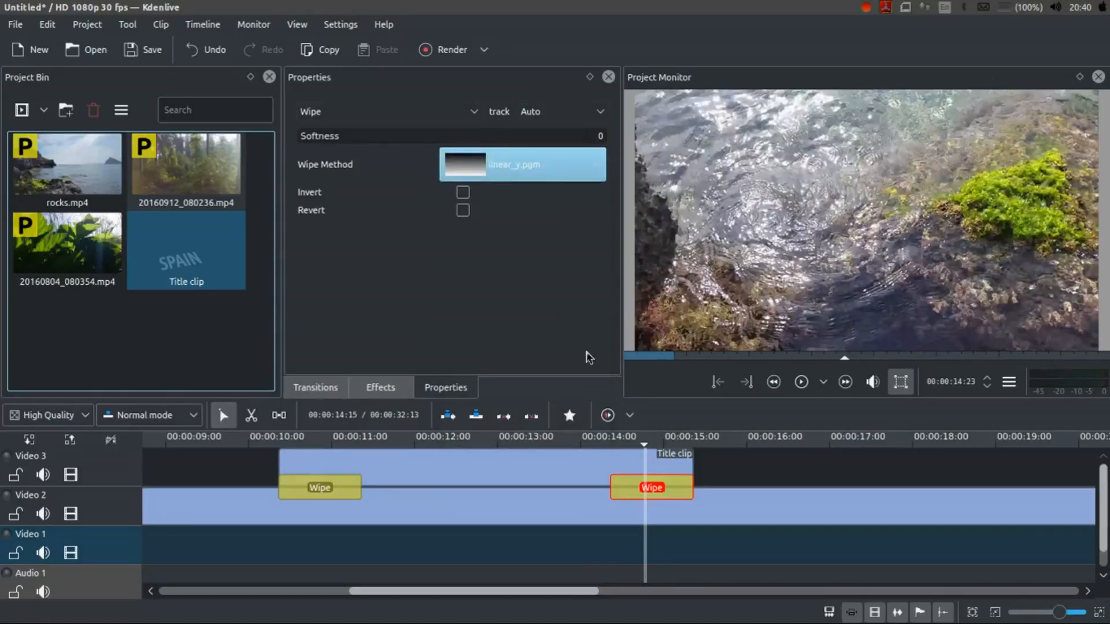
left_click(463, 211)
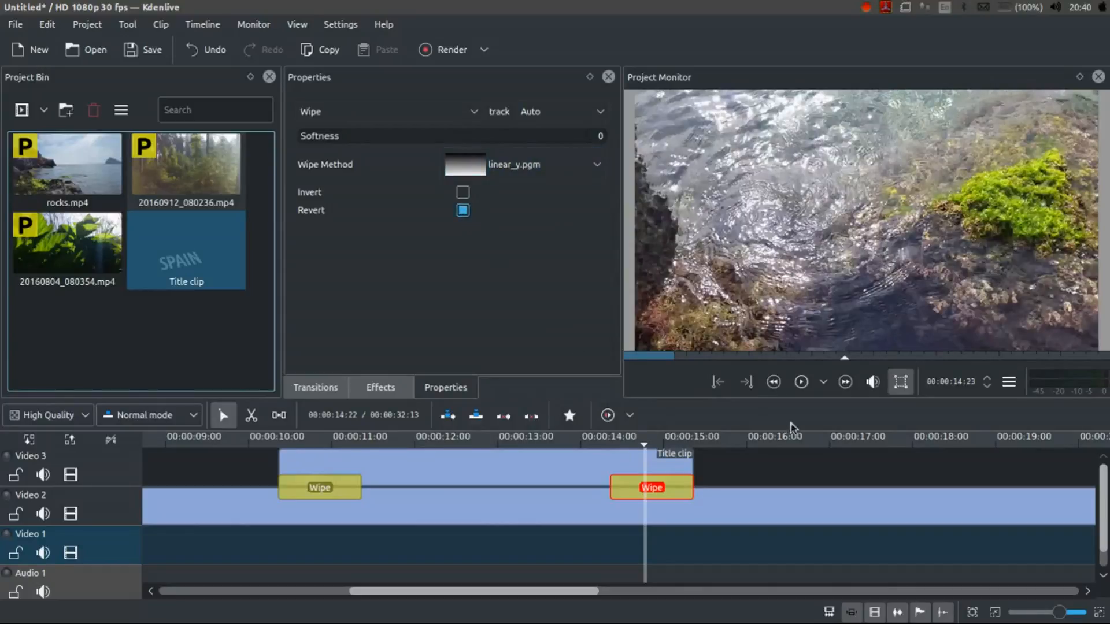
left_click_drag(656, 444, 624, 446)
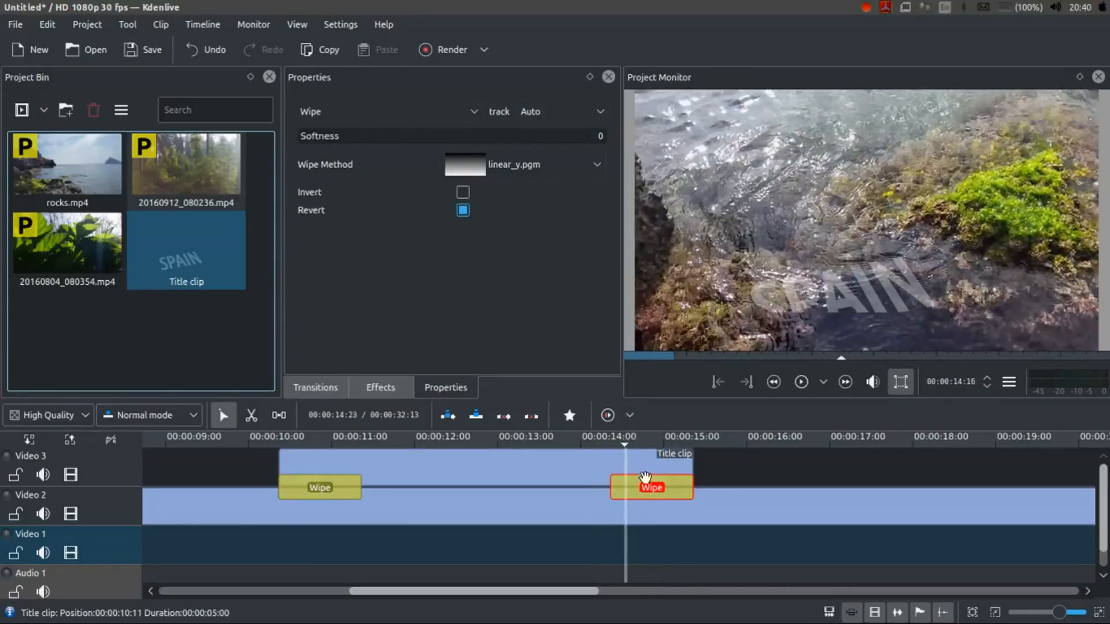
- Lengthen the closing Wipe by extending its start earlier, set its Softness to 38, and scrub through it
left_click_drag(612, 485, 567, 485)
left_click_drag(611, 440, 587, 453)
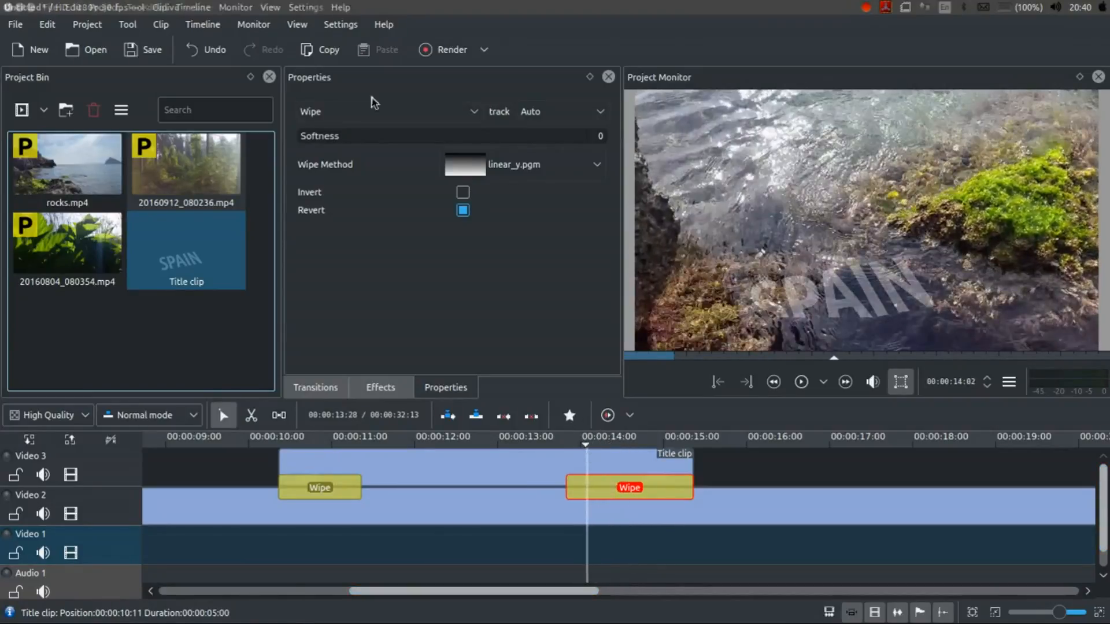
left_click_drag(350, 143, 397, 150)
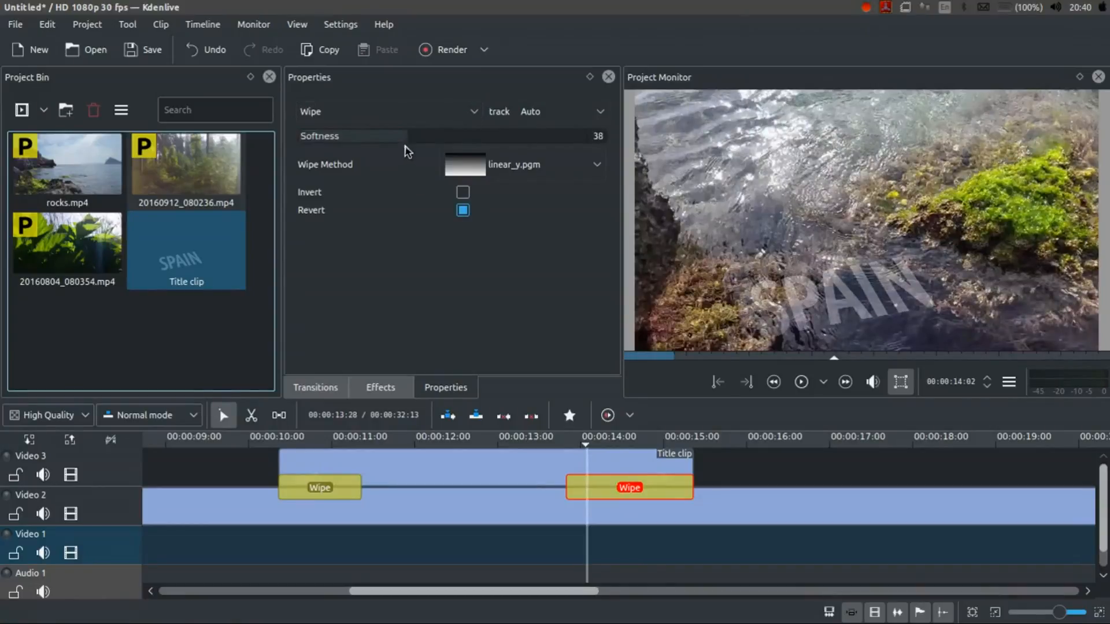
left_click(635, 445)
left_click_drag(634, 453, 606, 448)
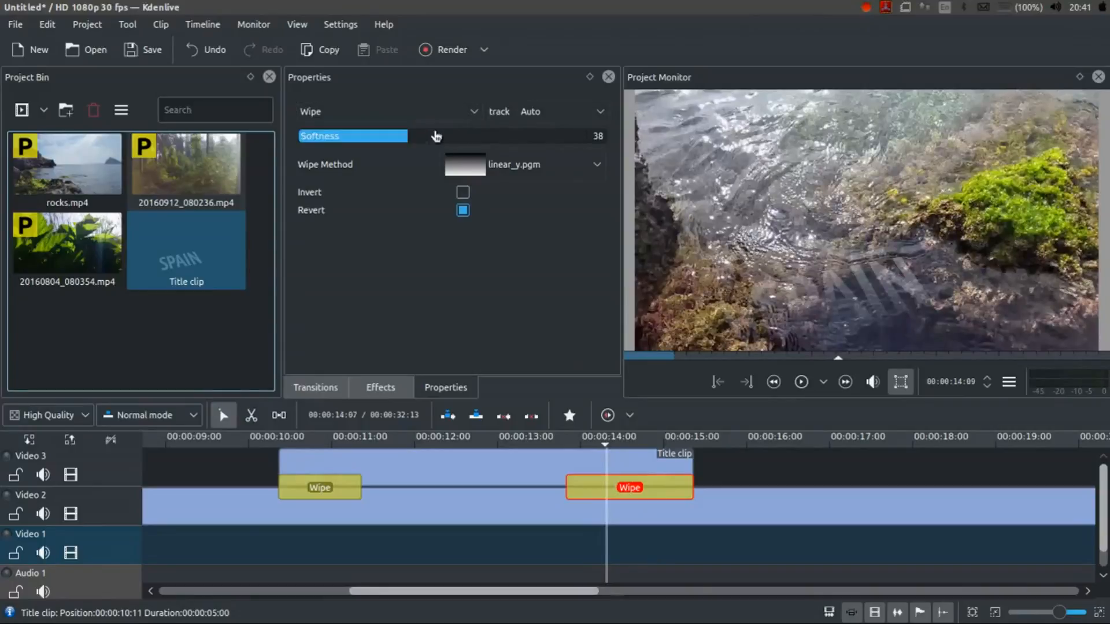
- Set the closing Wipe's Softness to 41 and play the end of the title to preview it
mouse_move(398, 134)
left_mouse_down()
mouse_move(306, 126)
mouse_move(415, 135)
left_mouse_up()
left_click_drag(618, 444, 535, 445)
key("space")
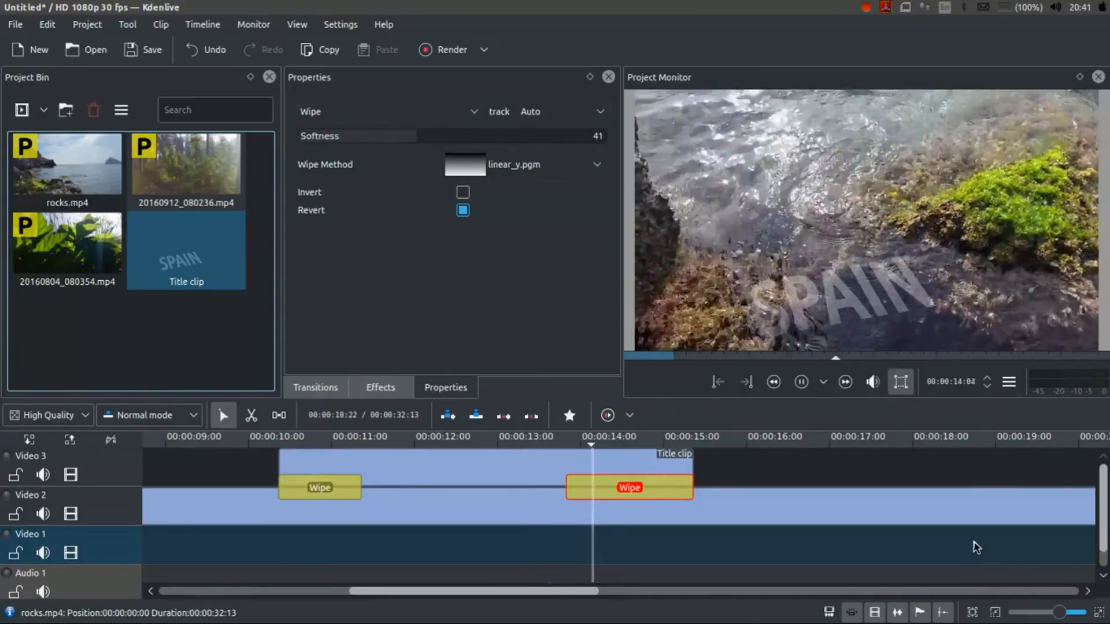
key("space")
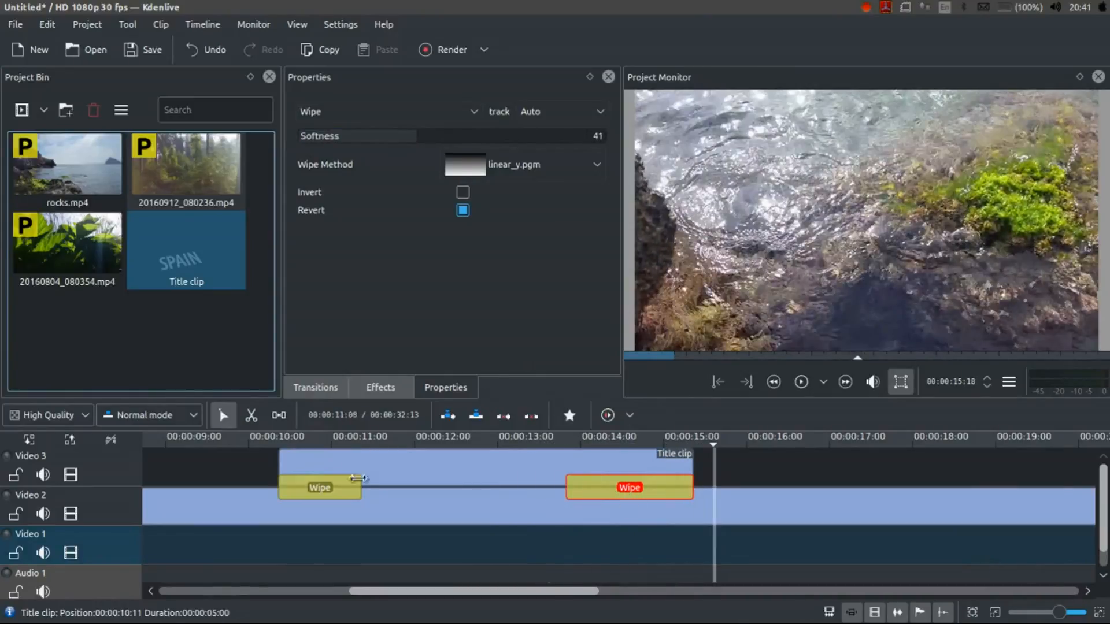
- Lengthen the opening Wipe to 00:00:01:20 by extending its end and scrub to 00:00:11:02
left_click_drag(360, 486, 416, 486)
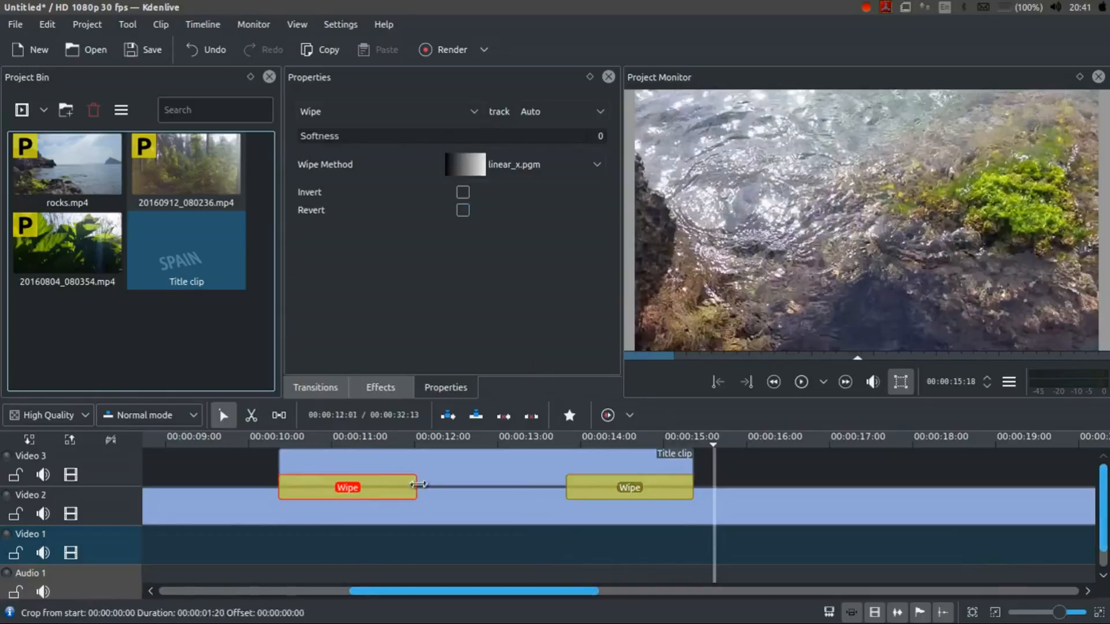
mouse_move(323, 442)
left_mouse_down()
mouse_move(310, 444)
mouse_move(337, 443)
left_mouse_up()
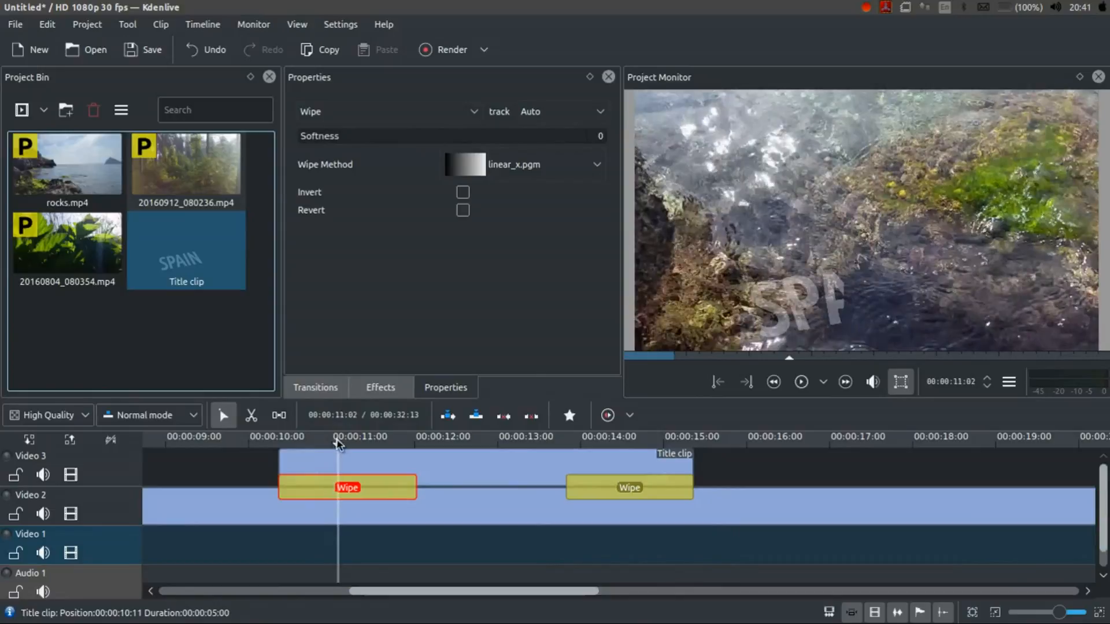
- Set the opening Wipe's method to linear_y.pgm with Softness 43 and scrub through it to 00:00:11:23
left_click(513, 165)
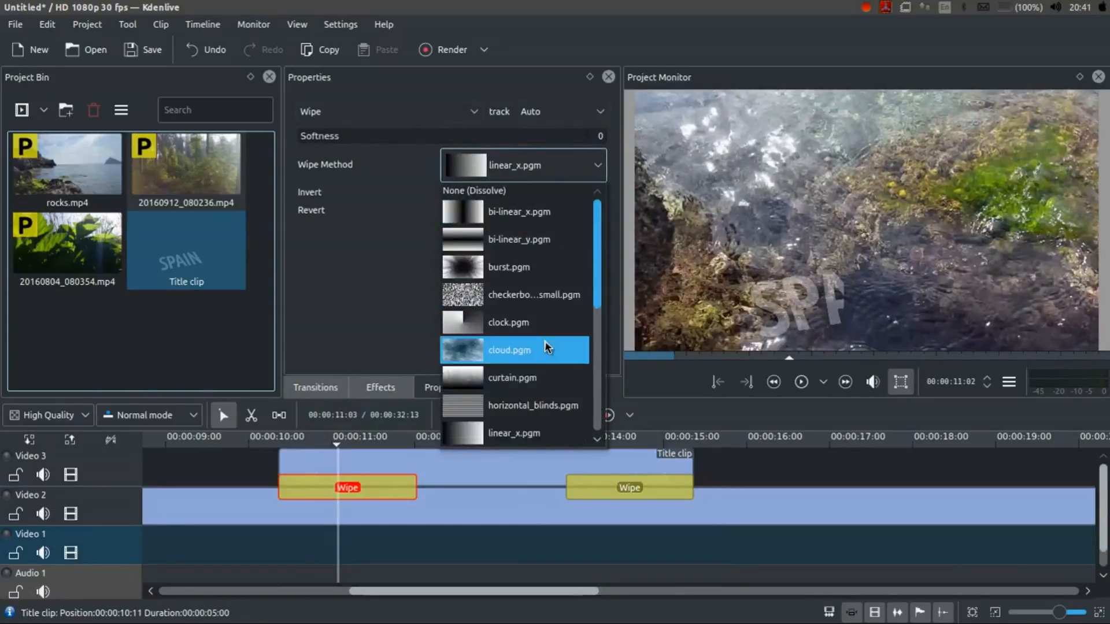
scroll(543, 301, "down", 1)
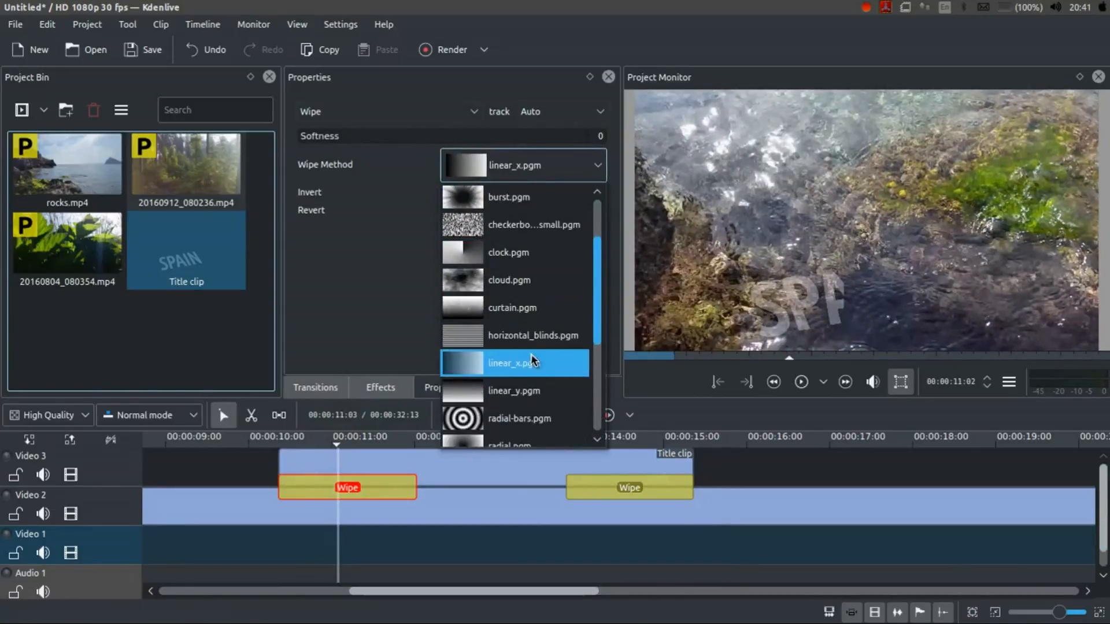
left_click(530, 388)
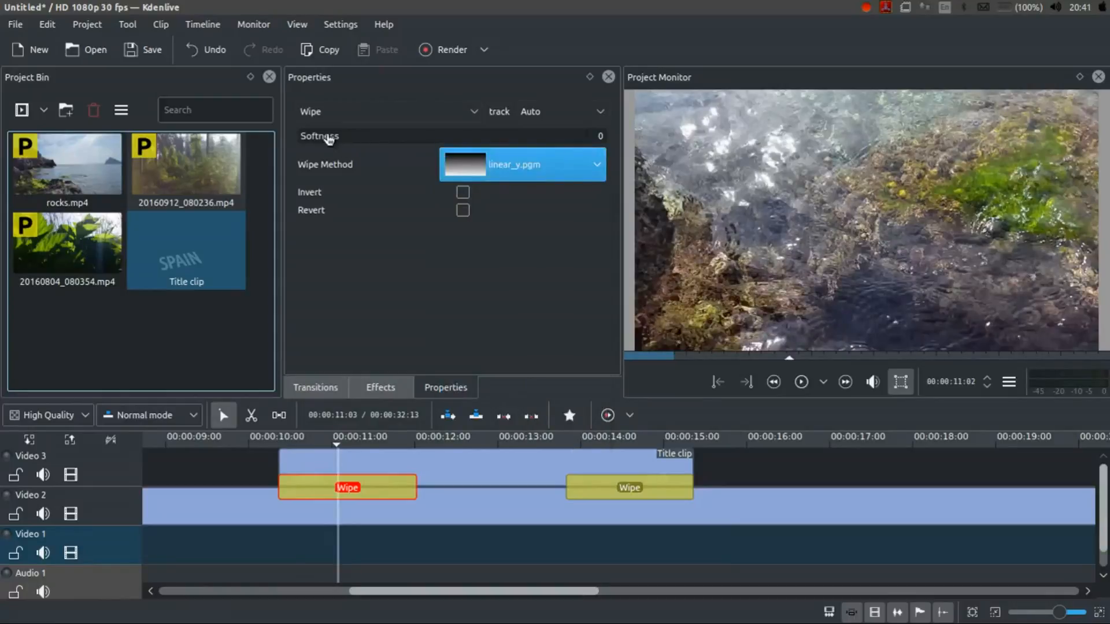
left_click_drag(335, 137, 435, 142)
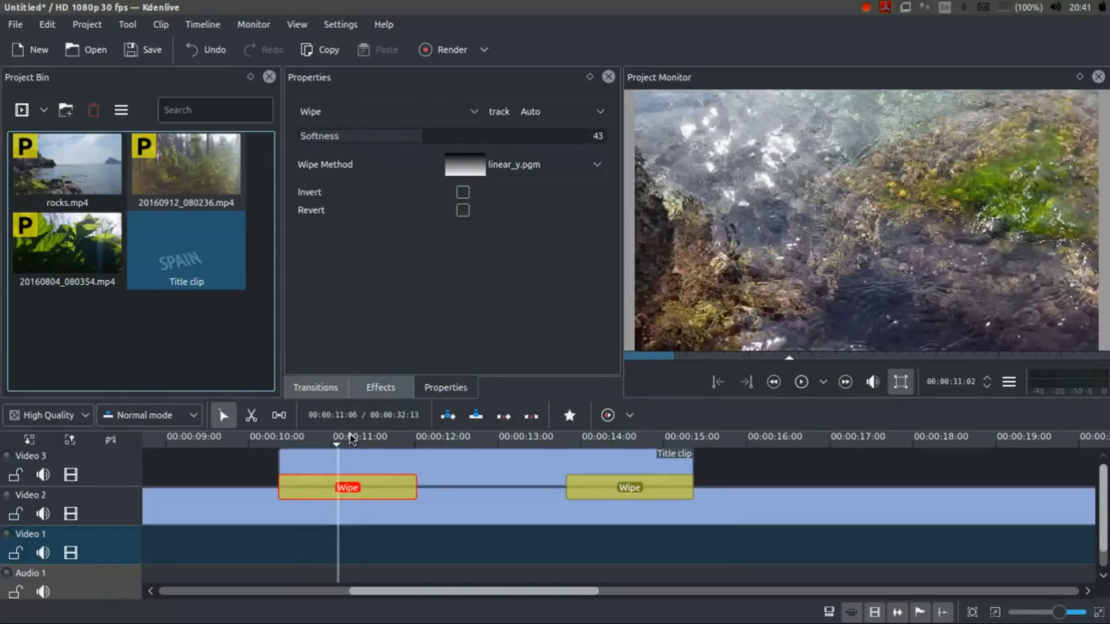
left_click_drag(335, 444, 396, 450)
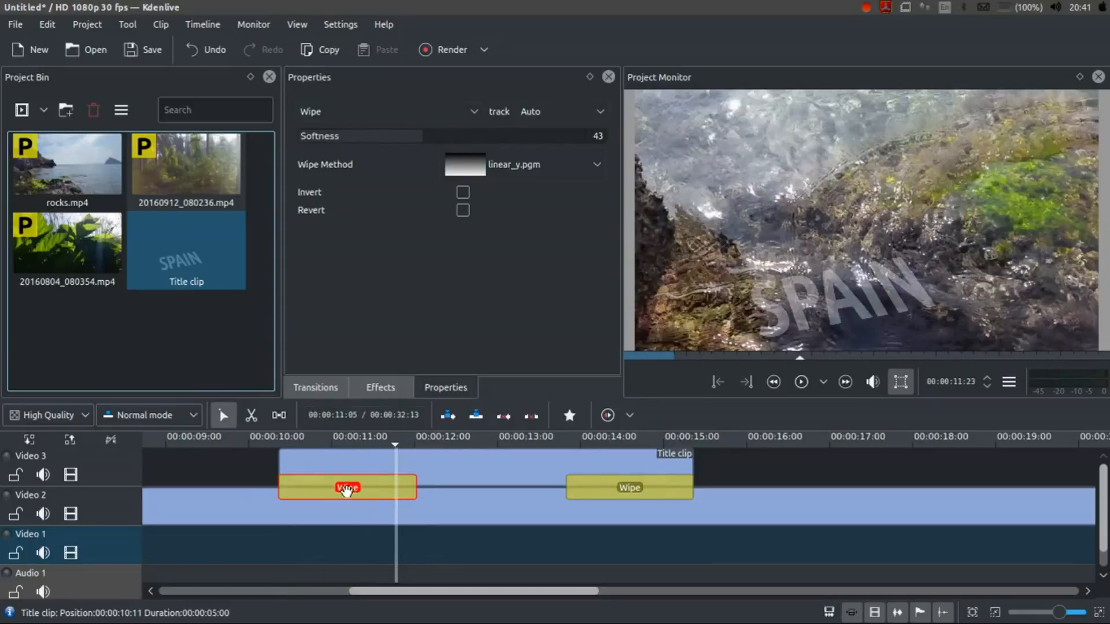
- Return the playhead to the start of the project and bring the beginning of the rocks clip into view
scroll(383, 504, "down", 3)
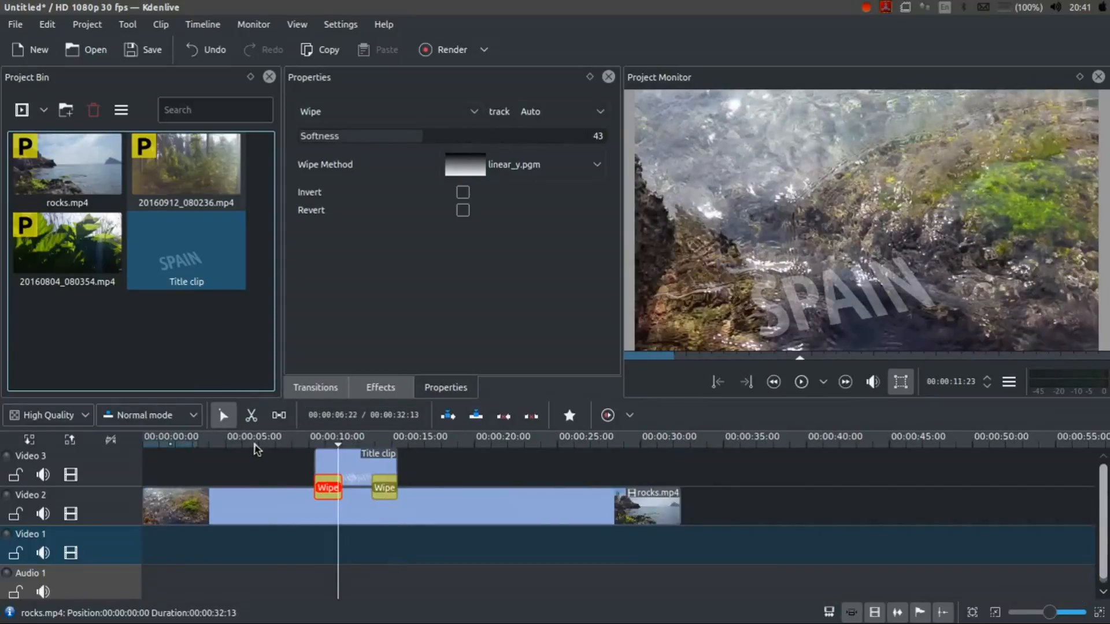
key("Home")
scroll(212, 507, "up", 2)
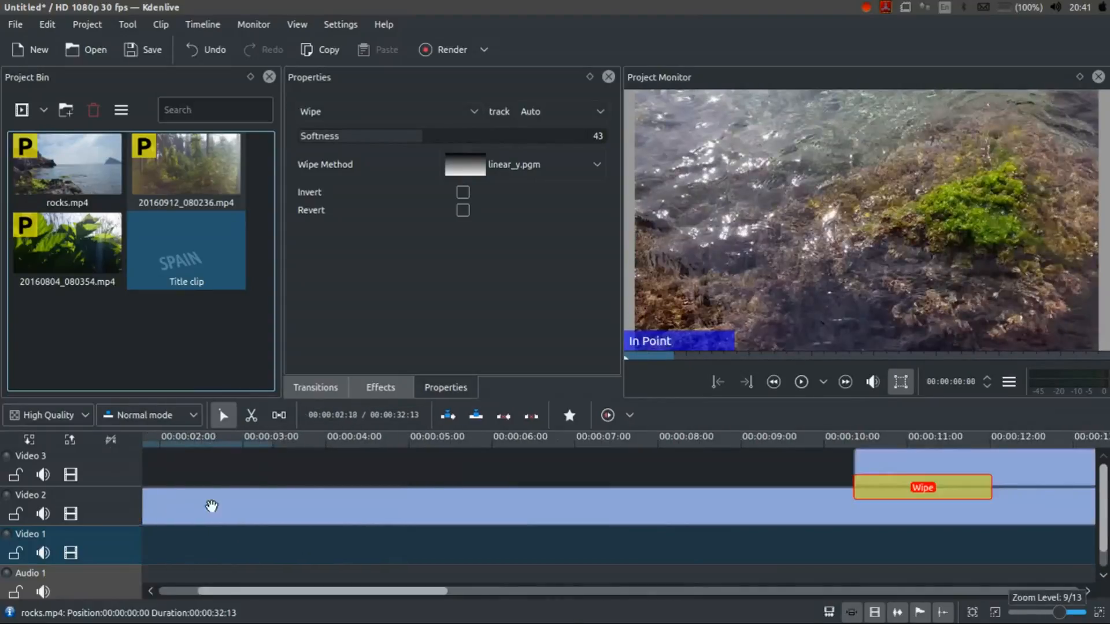
scroll(211, 507, "left", 2)
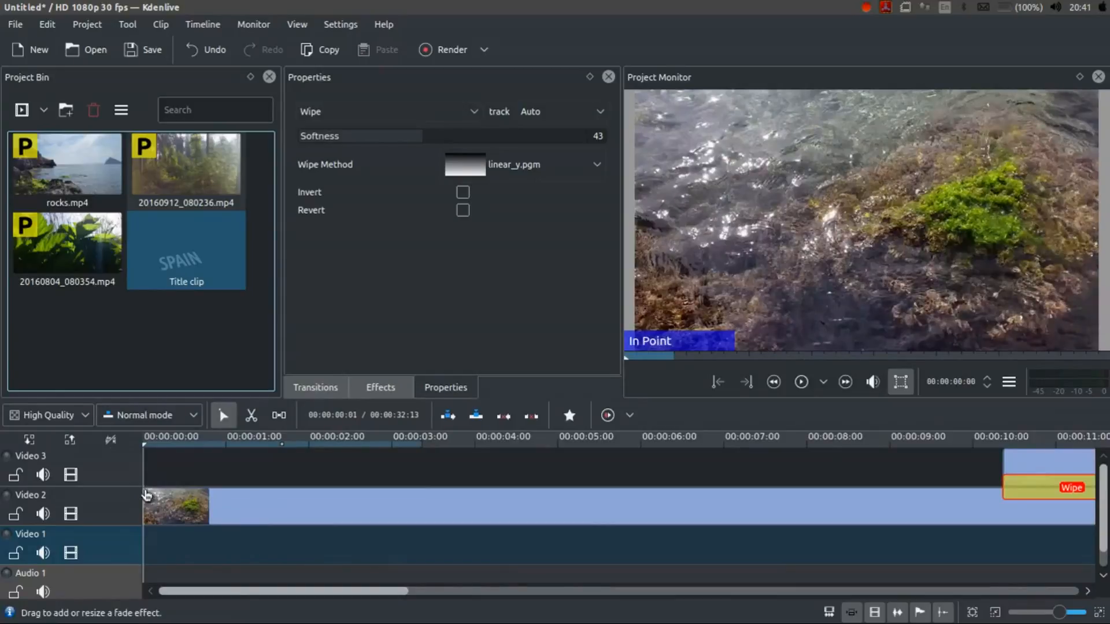
right_click(234, 494)
mouse_move(405, 467)
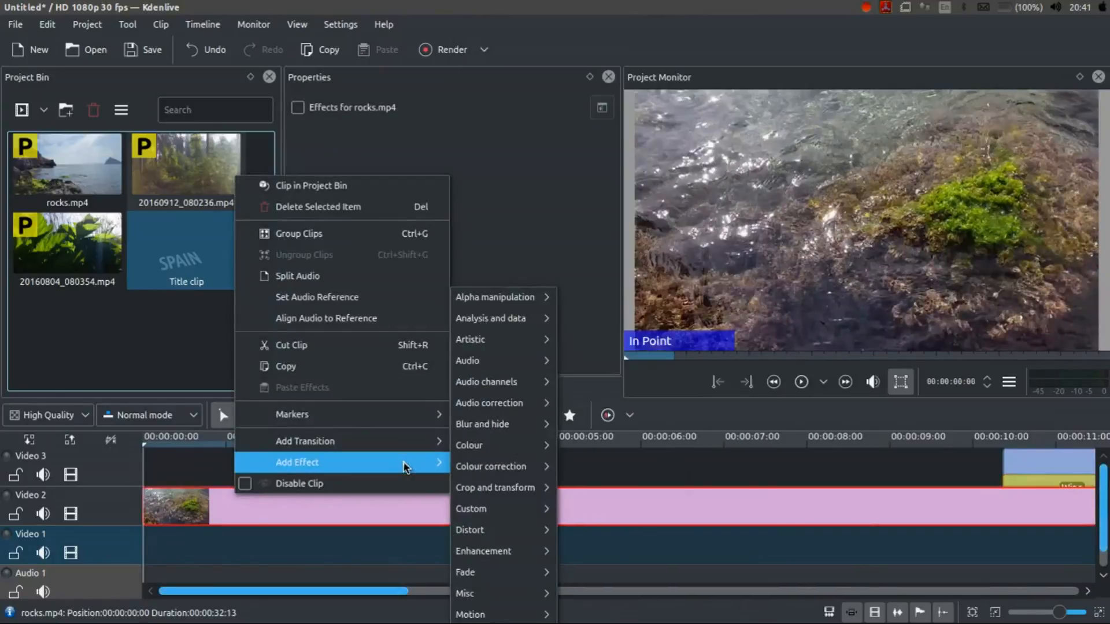
mouse_move(521, 573)
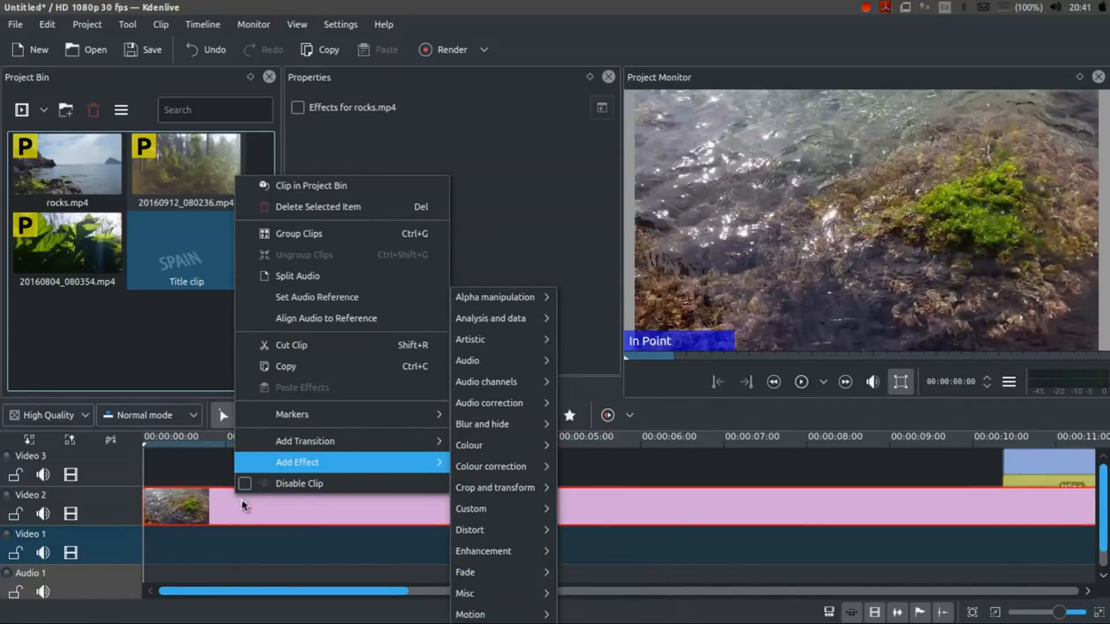
left_click(686, 469)
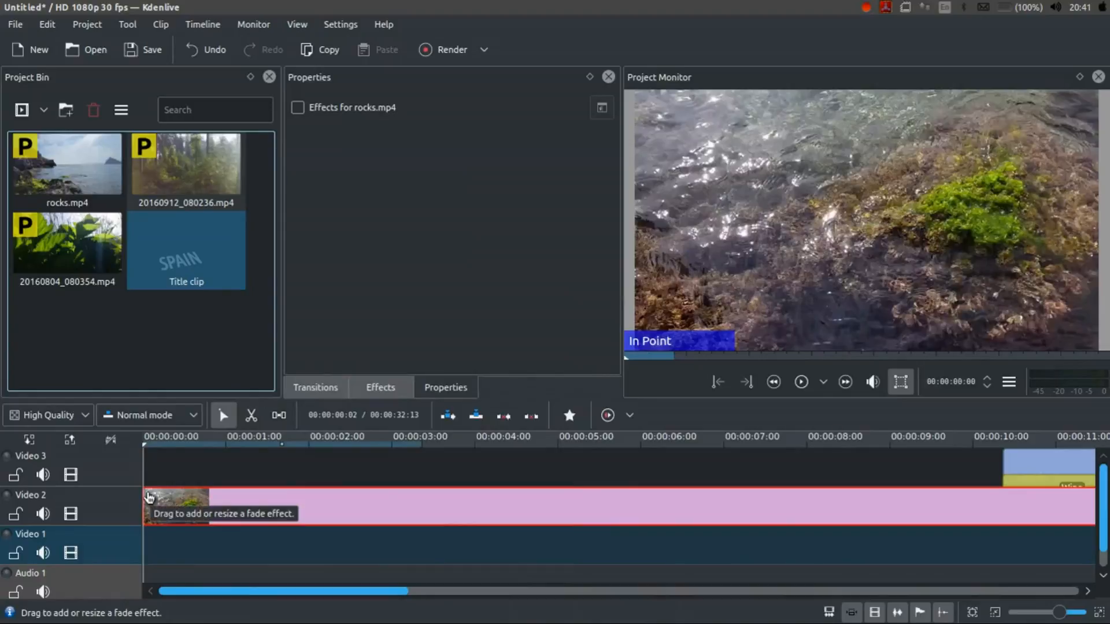
- Fade in the start of the rocks clip from black with a duration of 00:00:01:03 and scrub through the fade
left_click_drag(203, 501, 203, 500)
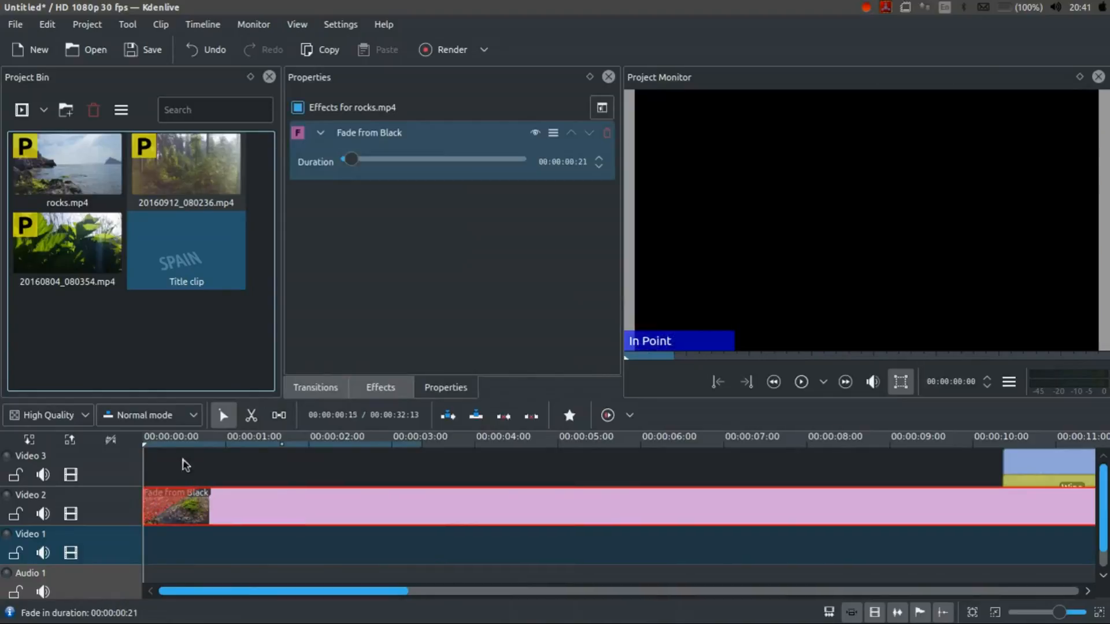
left_click_drag(149, 442, 197, 458)
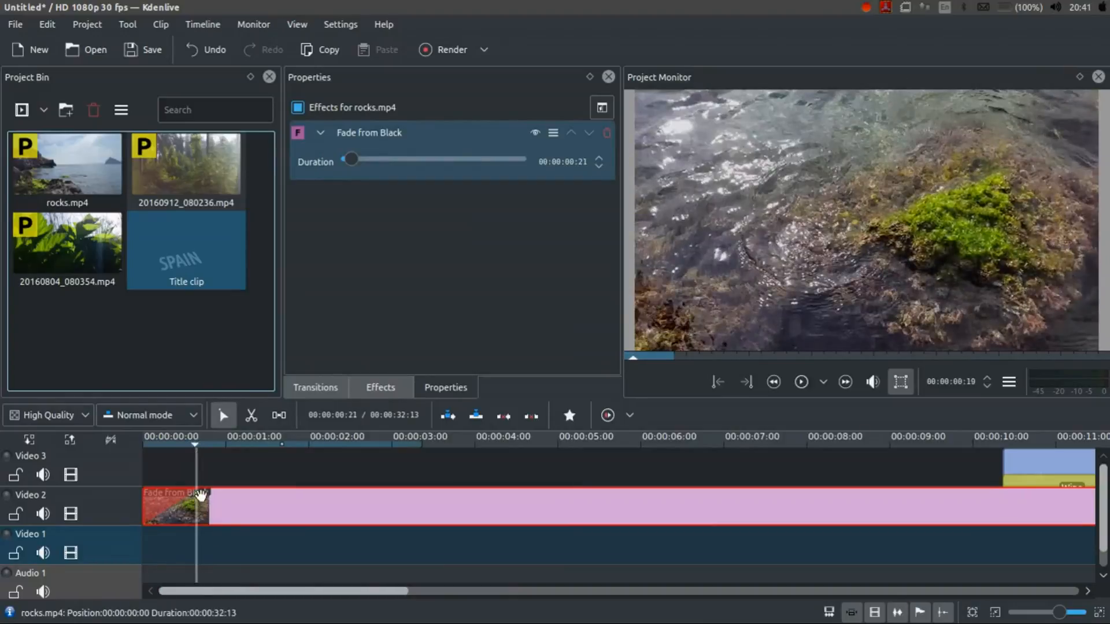
left_click(246, 487)
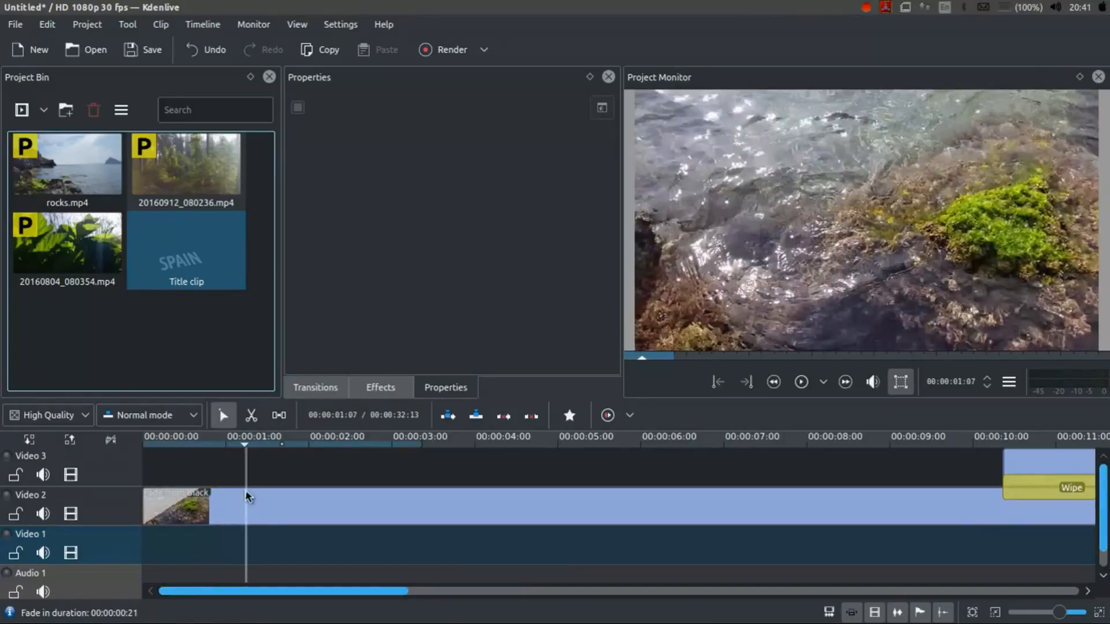
left_click(196, 497)
left_click_drag(225, 444, 732, 490)
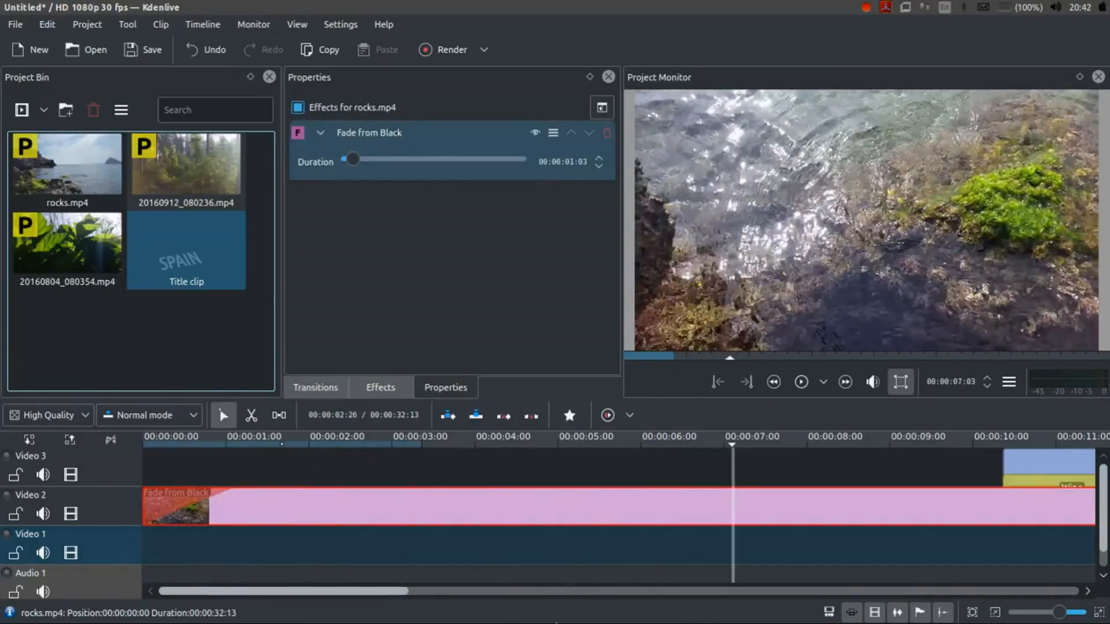
- Place 20160804_080354.mp4 from the bin on Video 3 after the rocks clip, at about 00:00:37:01
scroll(327, 484, "down", 1)
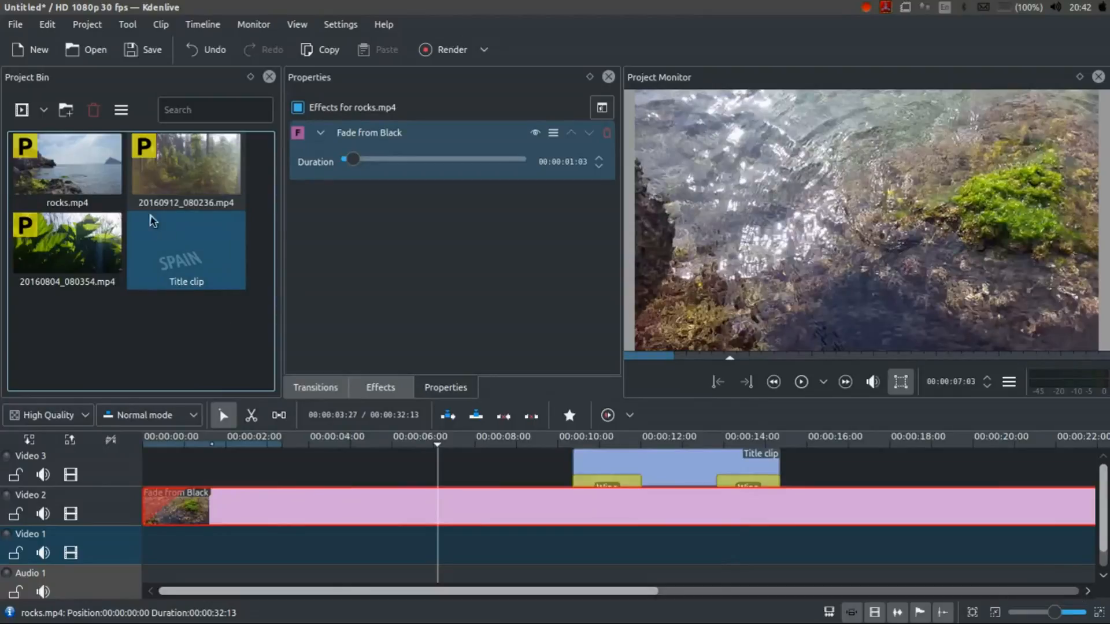
scroll(480, 520, "down", 2)
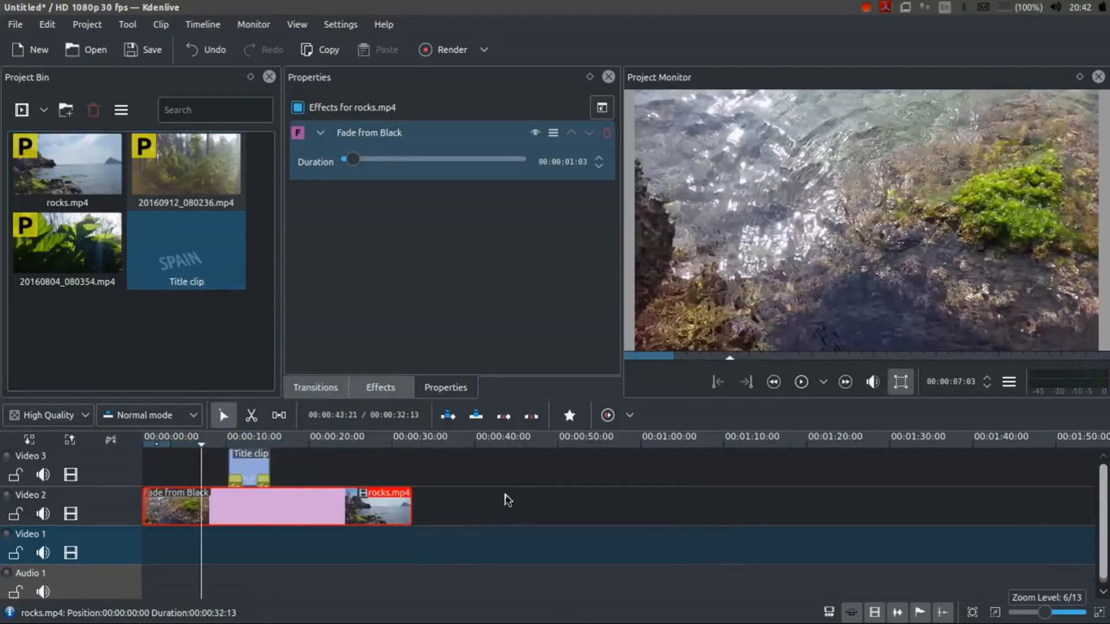
scroll(462, 486, "up", 1)
left_click(488, 445)
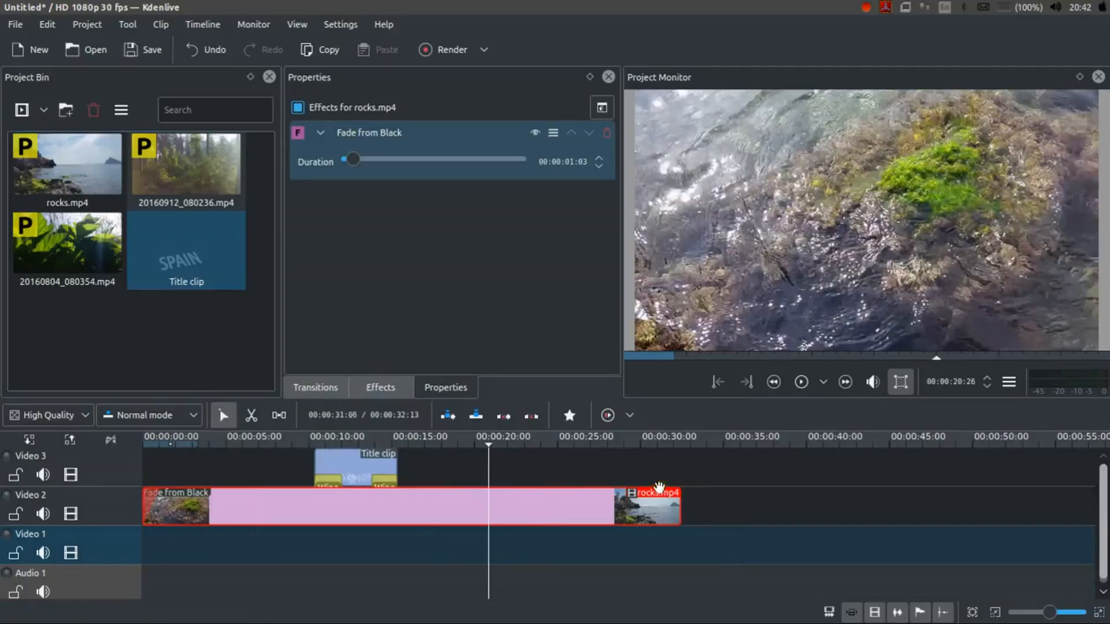
left_click(137, 349)
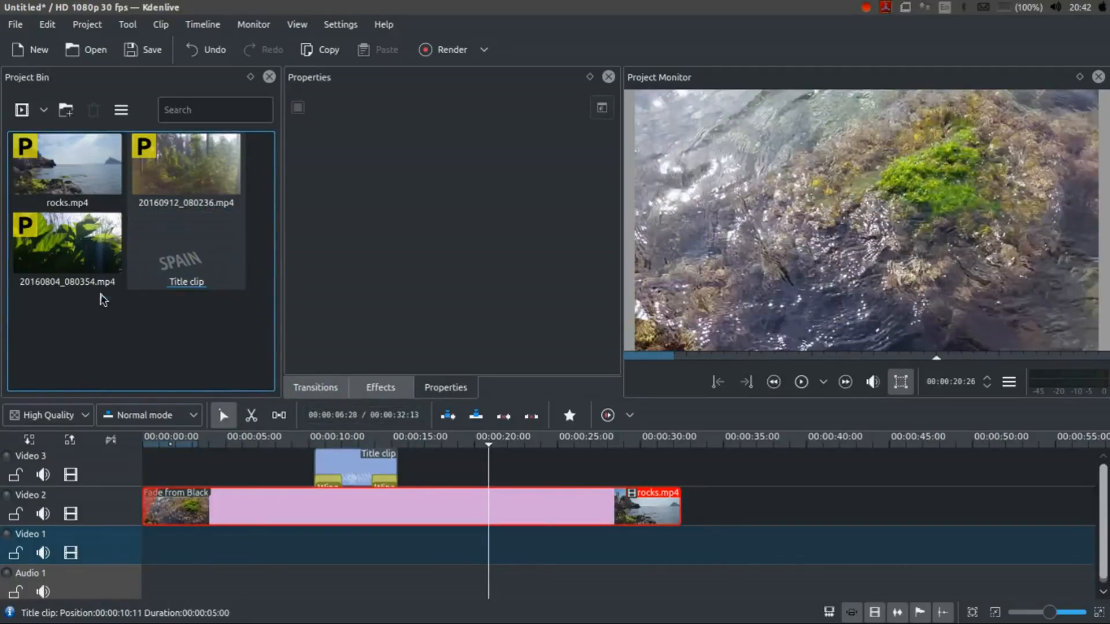
left_click_drag(85, 267, 775, 471)
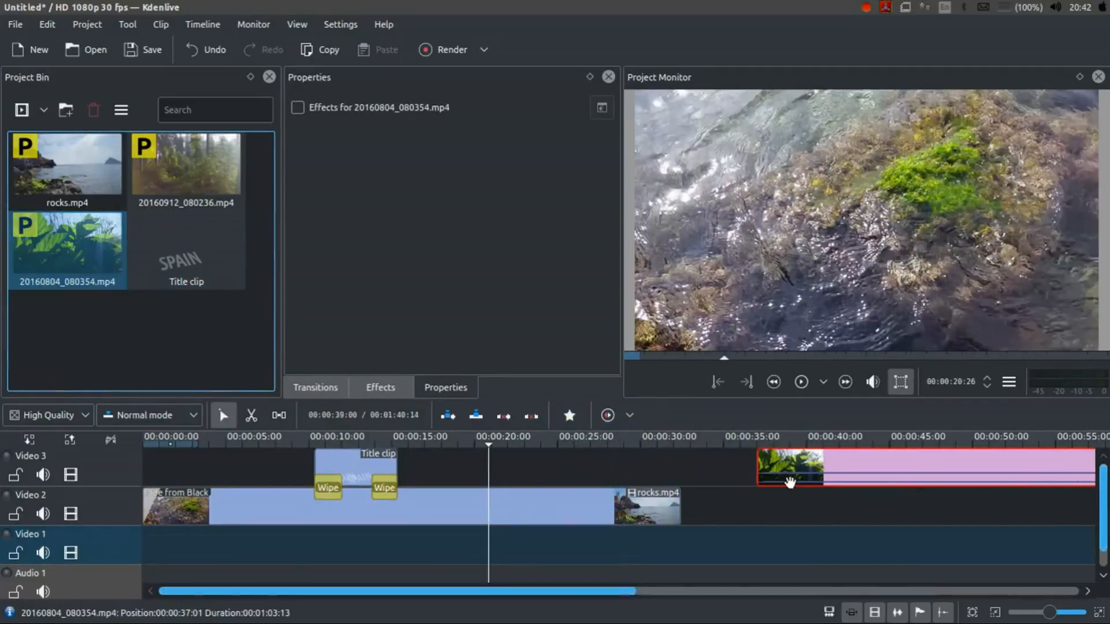
- Scrub back through 20160804_080354.mp4 to 00:00:40:14 and split off its audio
scroll(710, 506, "right", 5)
left_click(658, 443)
left_click_drag(675, 444, 484, 462)
right_click(563, 471)
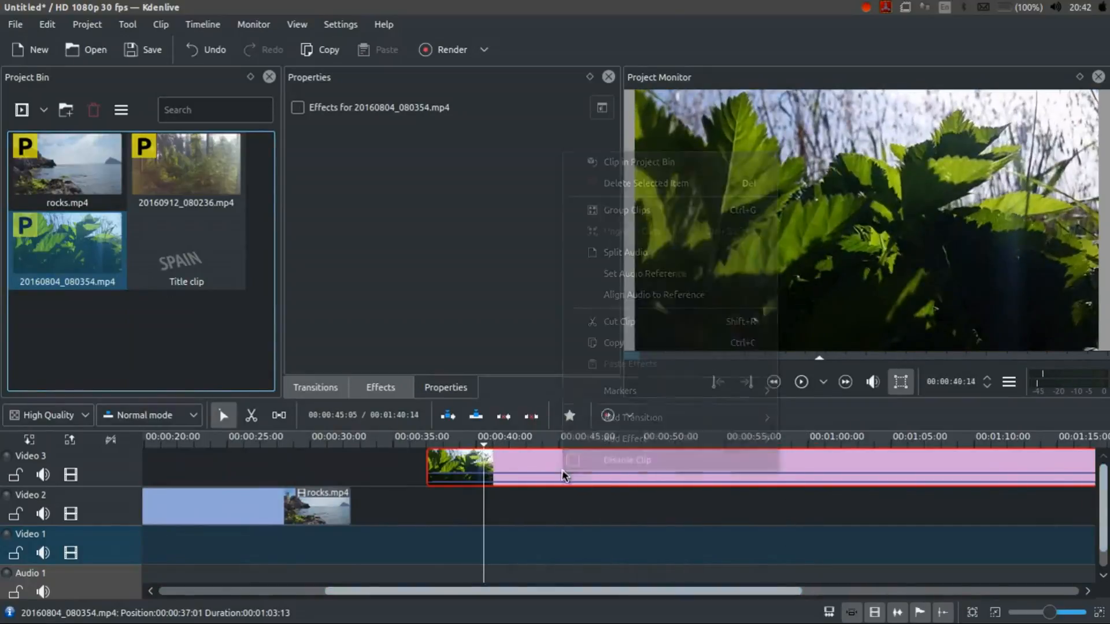
left_click(667, 255)
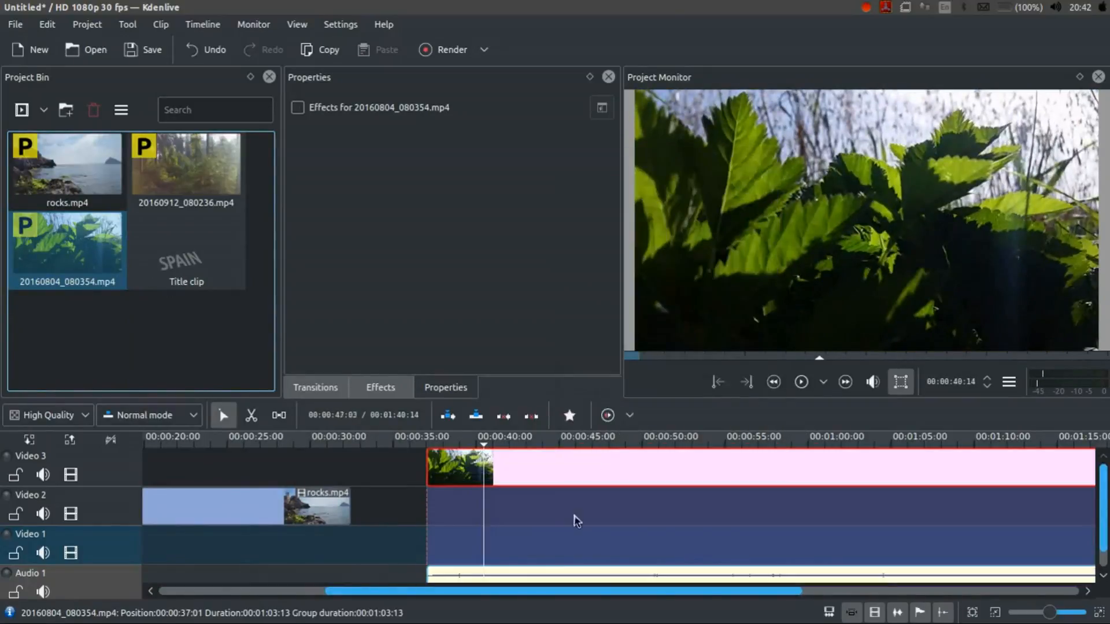
- Ungroup the split clip and delete its separated audio from Audio 1
left_click(575, 518)
scroll(584, 533, "right", 2)
left_click(495, 581)
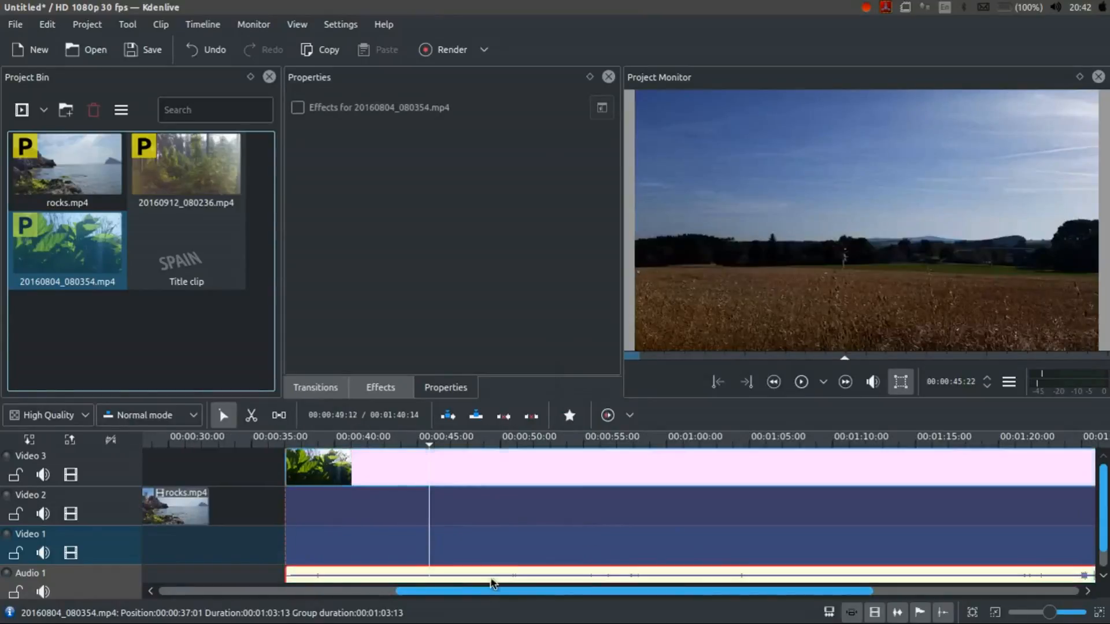
right_click(489, 578)
left_click(575, 339)
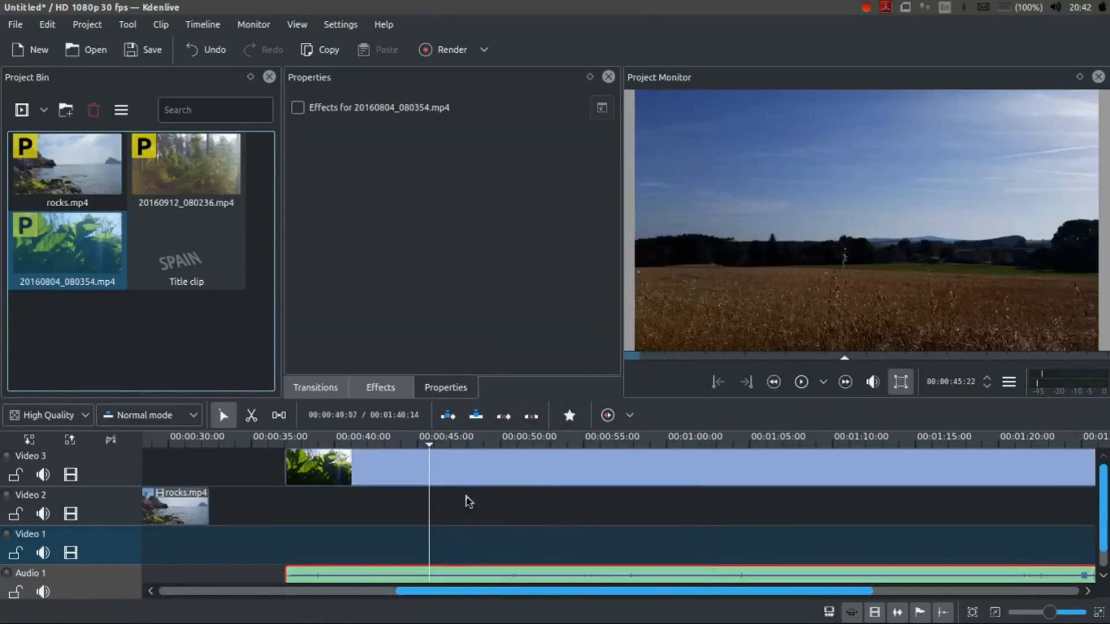
left_click(464, 545)
key("Delete")
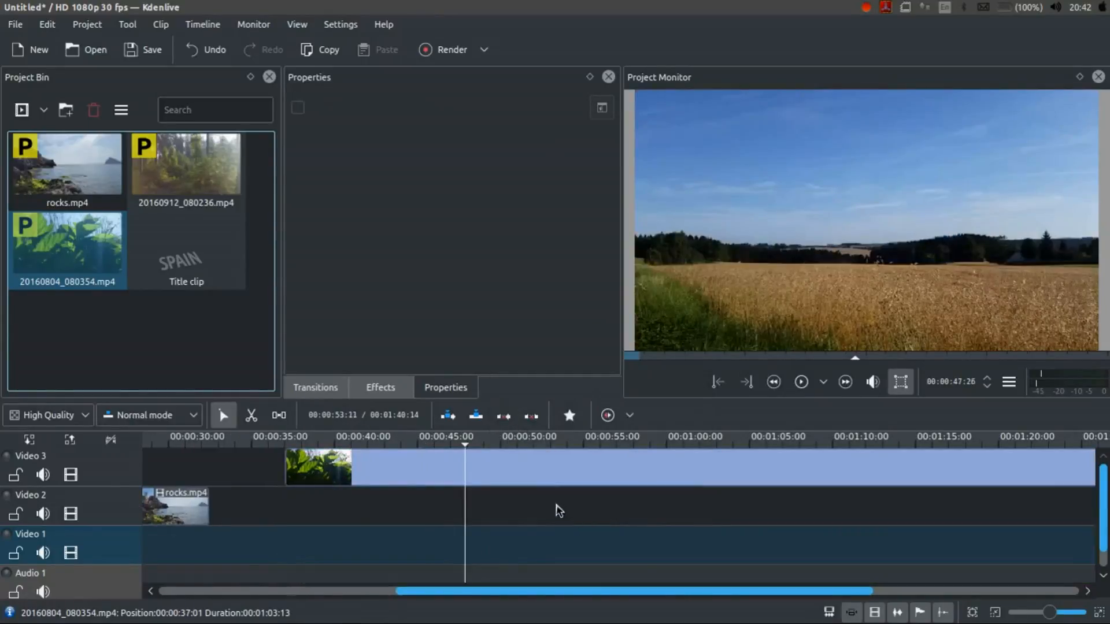
- Move 20160804_080354.mp4 earlier on Video 3 to 00:00:27:14, overlapping the end of the rocks clip, and scrub to 00:00:33:09
scroll(515, 501, "up", 5)
left_click(653, 463)
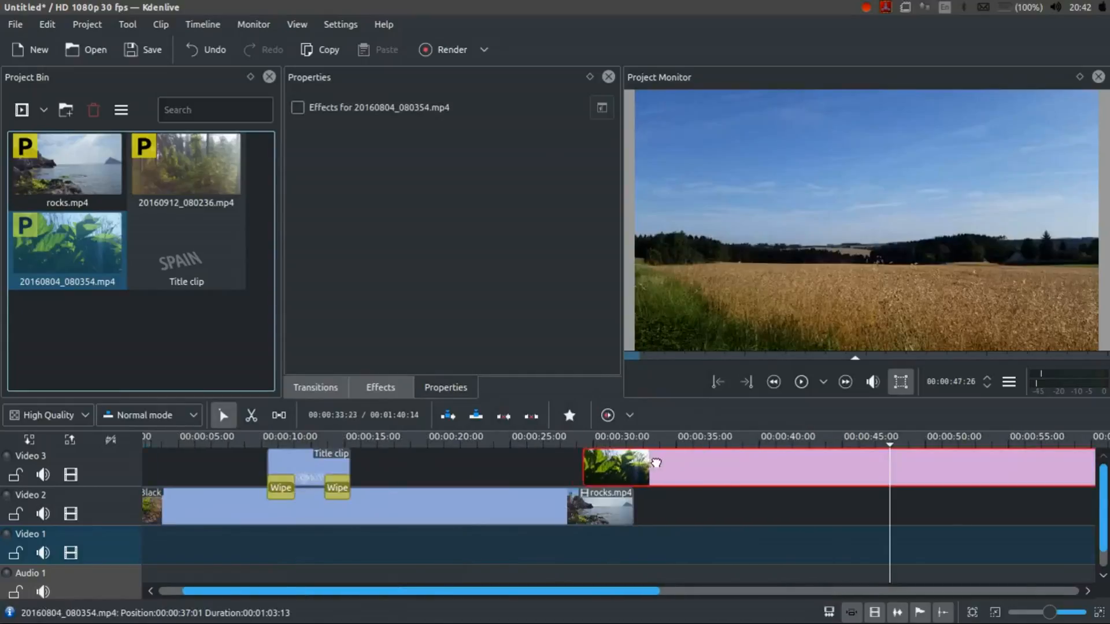
left_click_drag(613, 442, 648, 466)
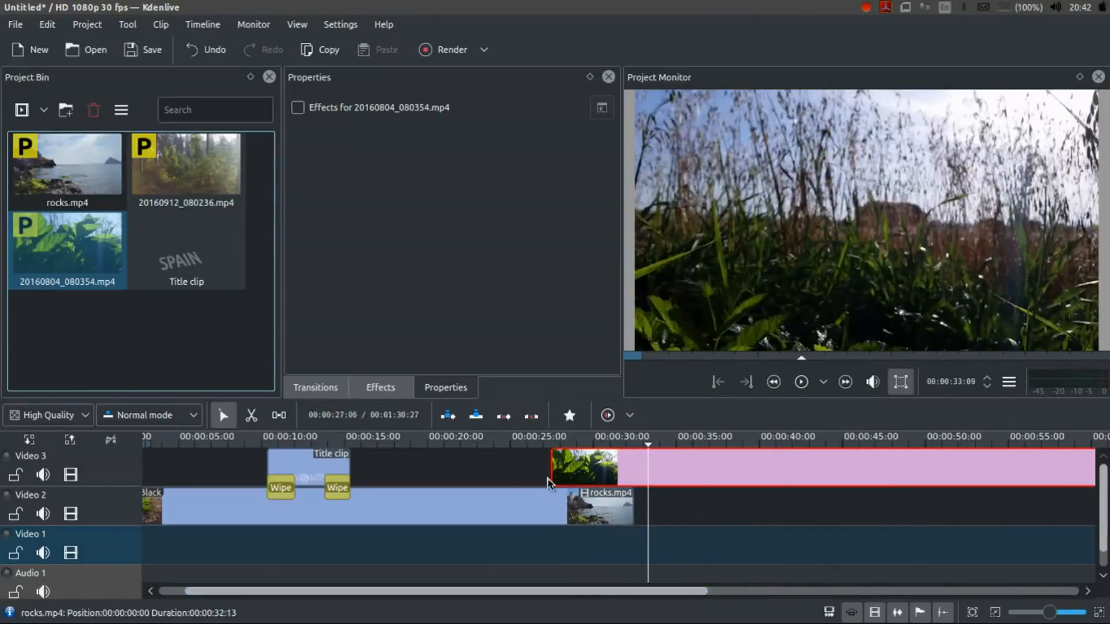
- Add a Wipe transition where 20160804_080354.mp4 overlaps the rocks clip, scrub through it to 00:00:29:02, and select it
right_click(610, 473)
mouse_move(725, 415)
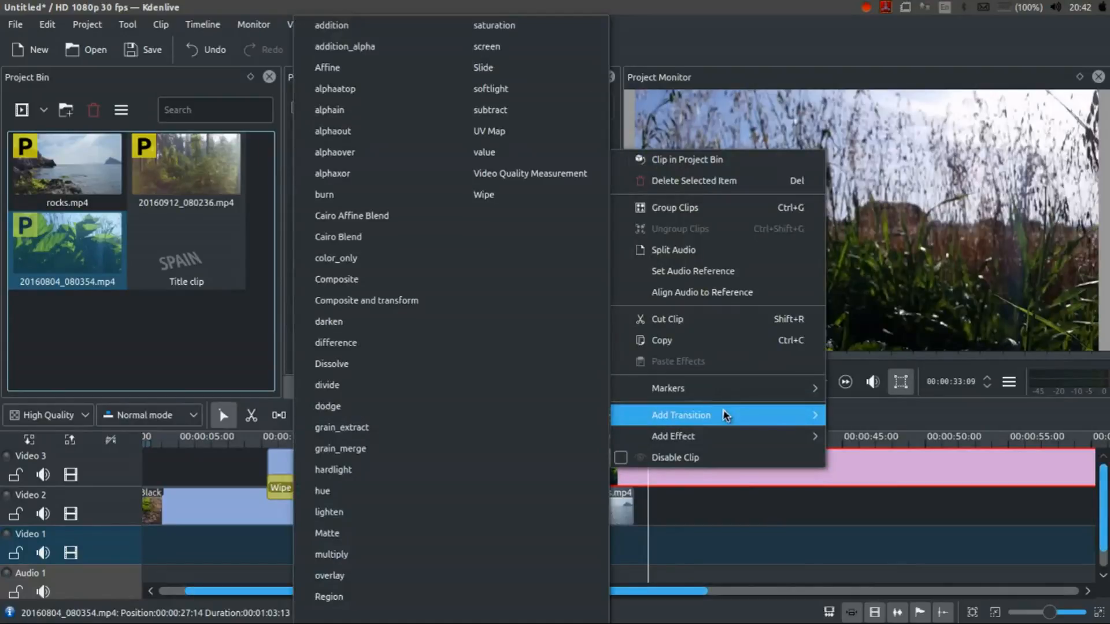
left_click(534, 196)
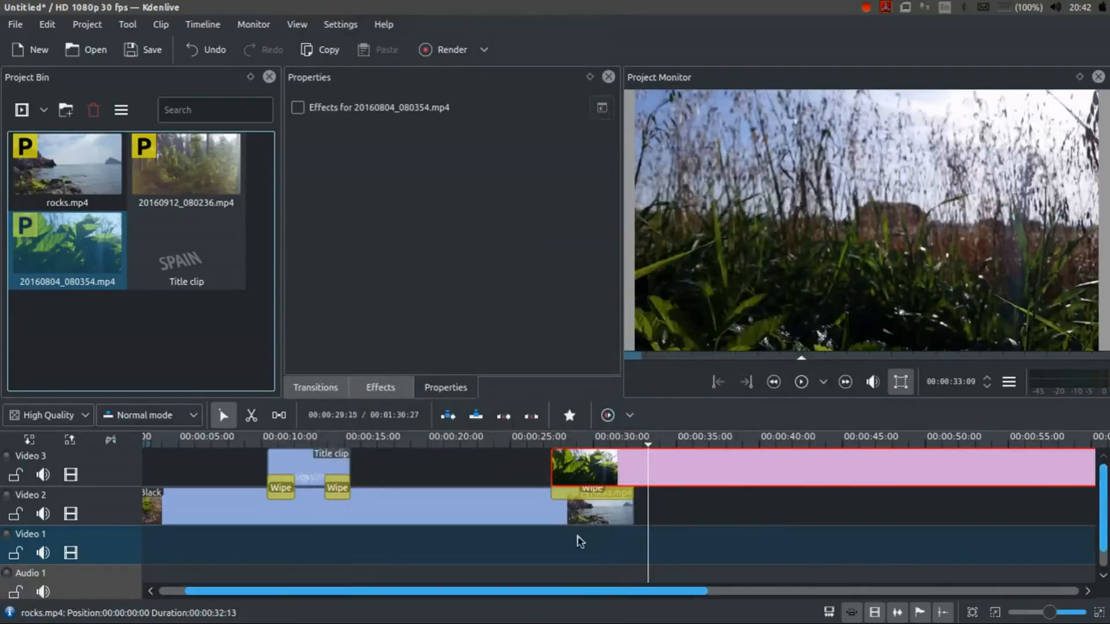
left_click(564, 439)
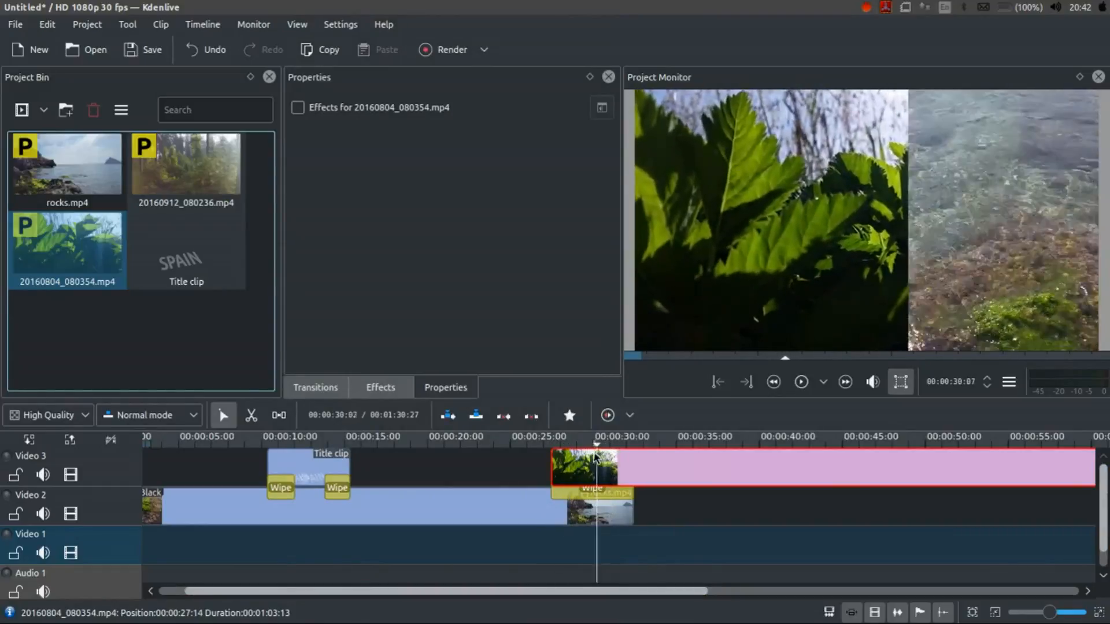
mouse_move(574, 458)
left_mouse_down()
mouse_move(592, 460)
mouse_move(542, 462)
mouse_move(625, 470)
mouse_move(577, 467)
left_mouse_up()
left_click(590, 490)
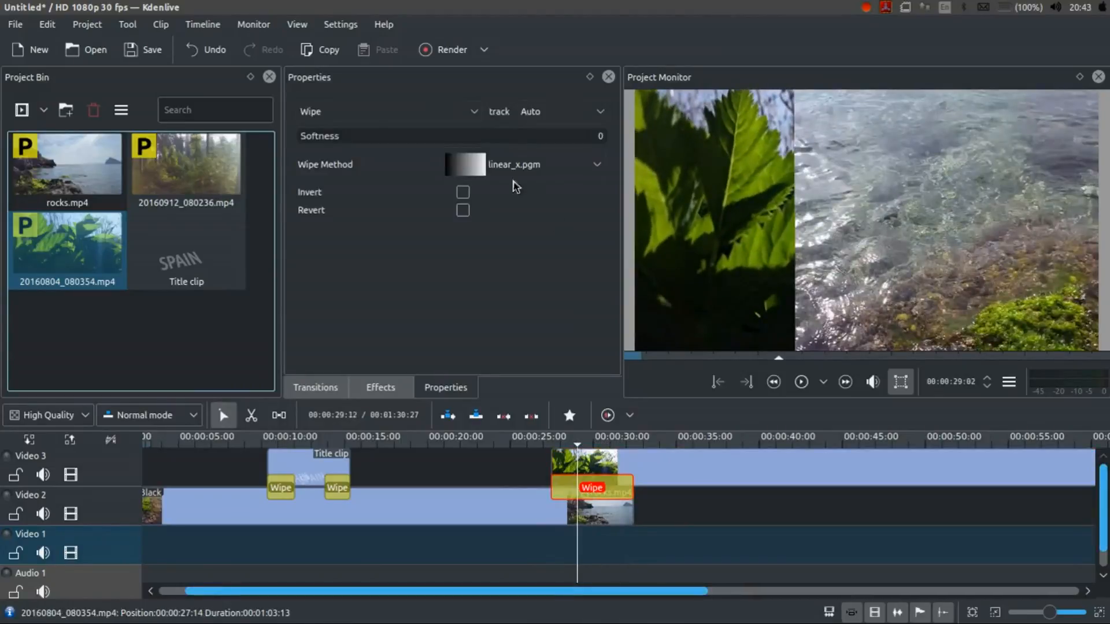
- Set the softness of the wipe between the rocks clip and 20160804_080354.mp4 to 92 and scrub to 00:00:30:01
left_click_drag(382, 135, 485, 140)
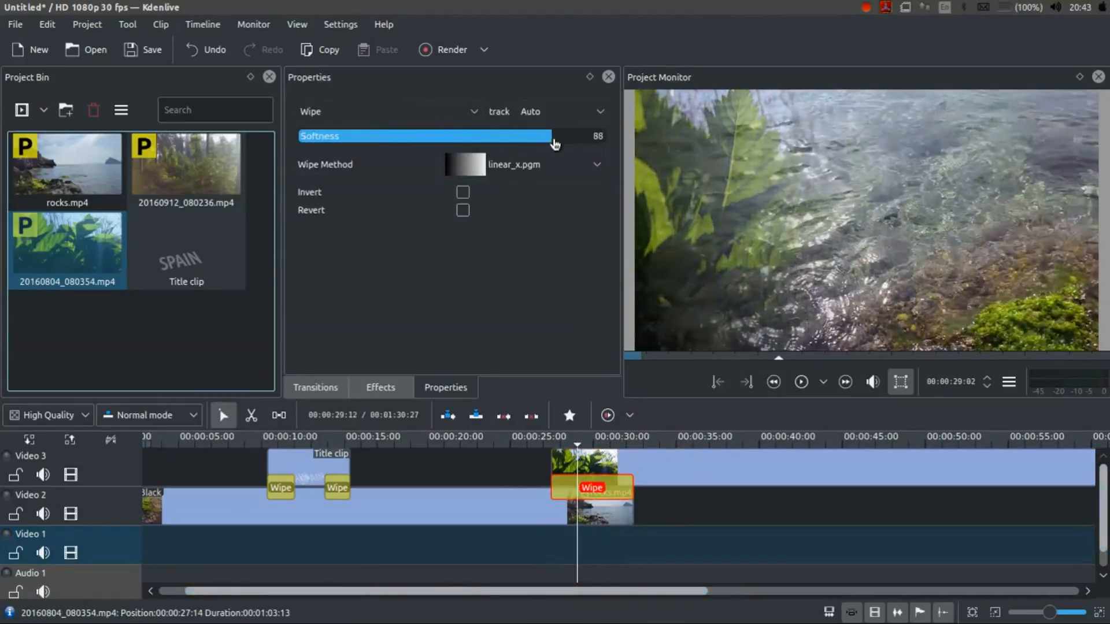
left_click_drag(555, 144, 564, 143)
left_click_drag(571, 451, 593, 446)
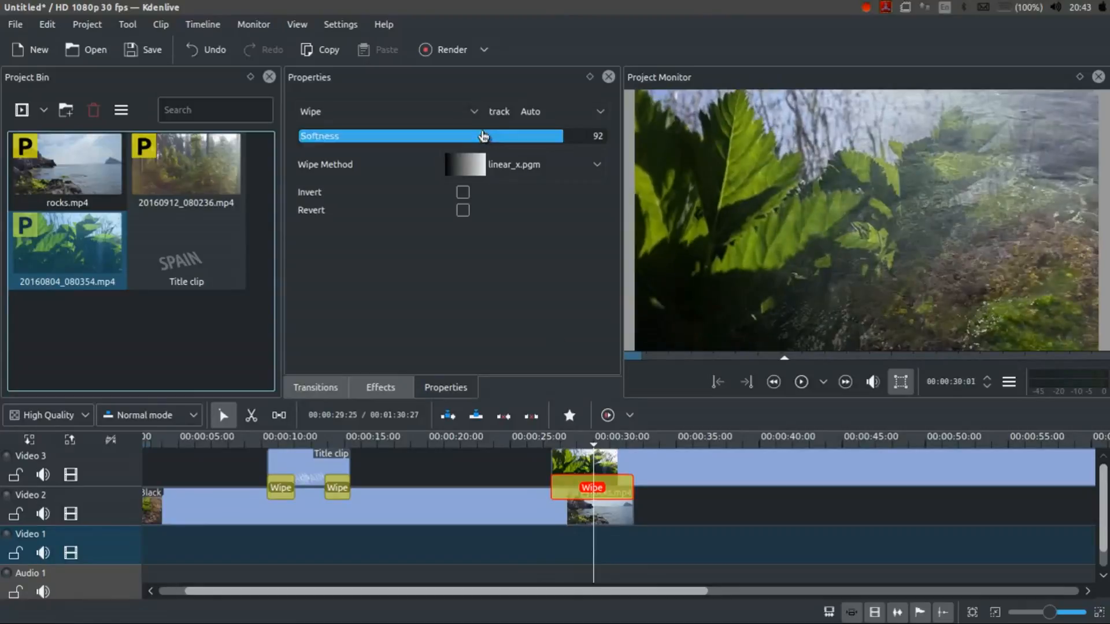
- Change the wipe method to cloud.pgm and play the transition through from just before the overlap
left_click(517, 165)
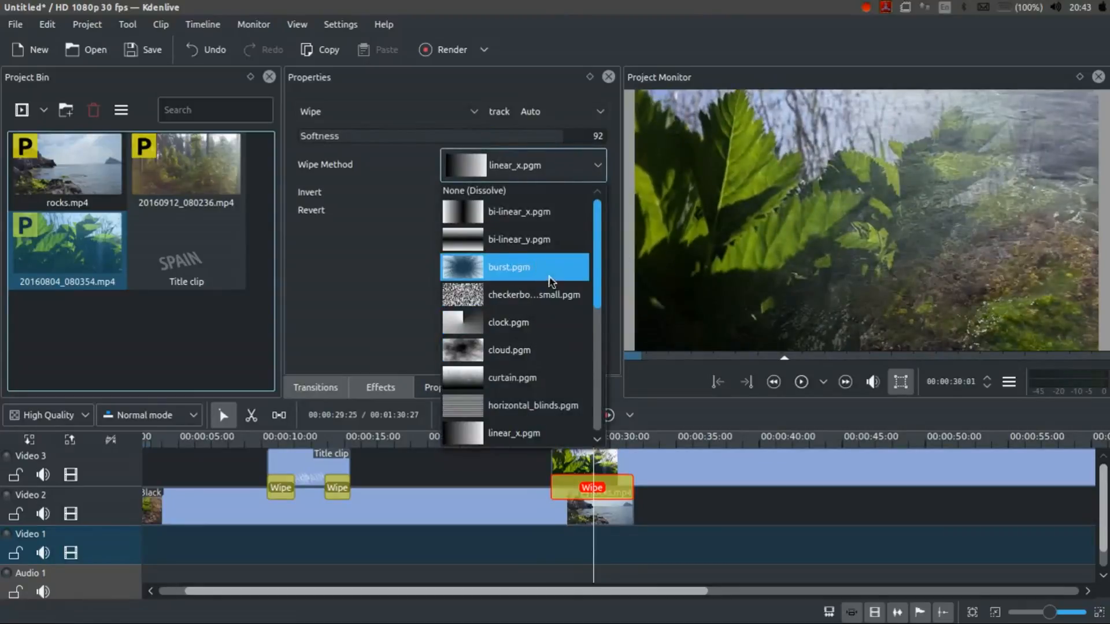
scroll(543, 274, "down", 1)
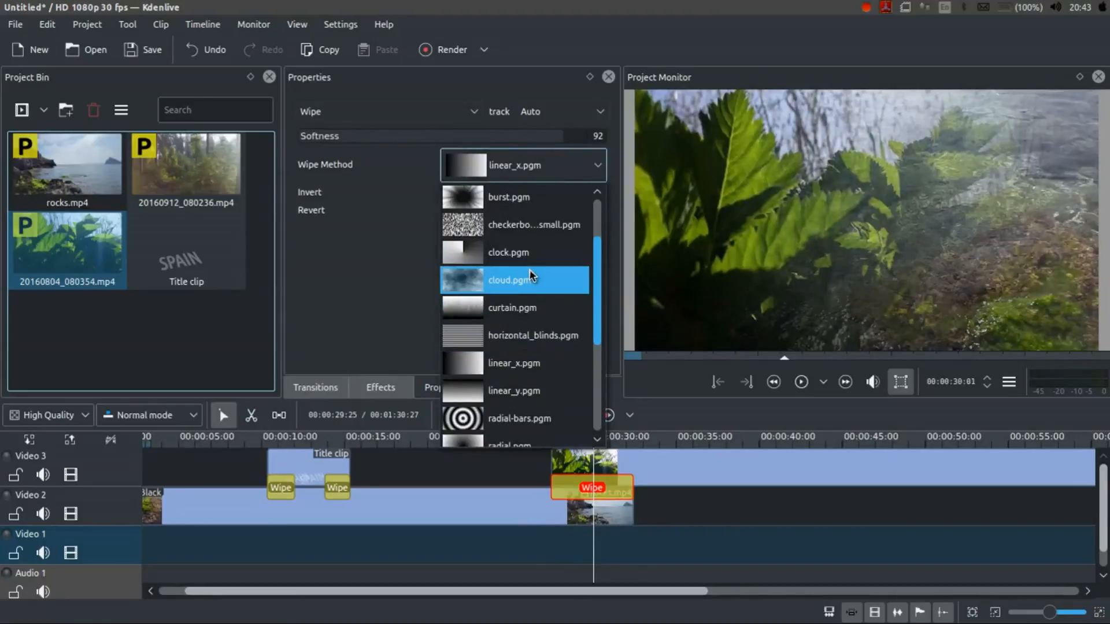
left_click(527, 280)
left_click_drag(594, 443, 643, 457)
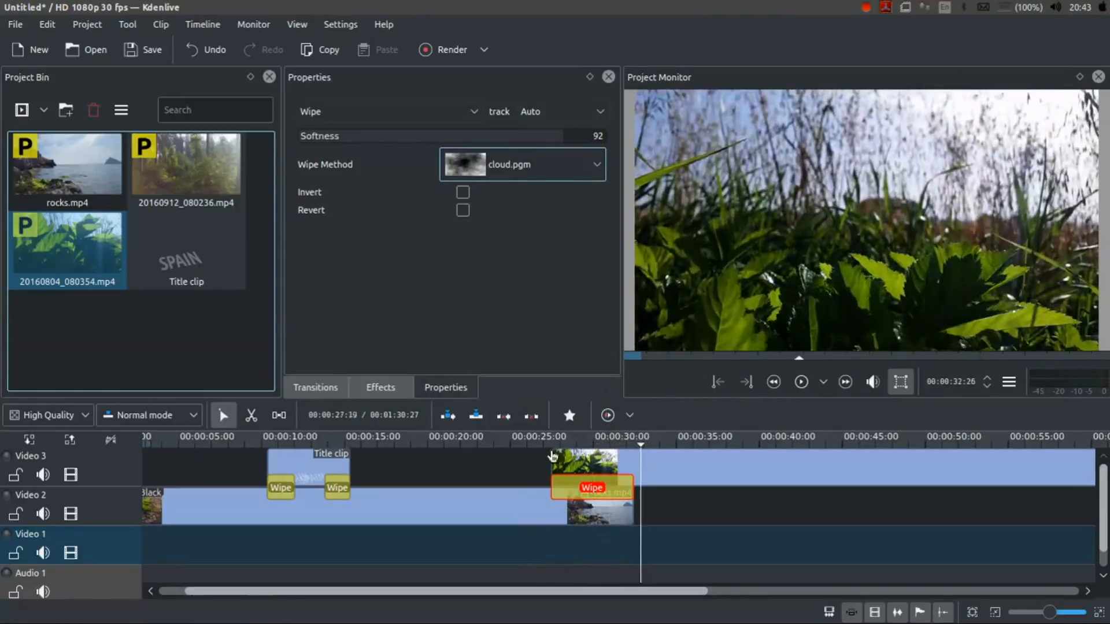
left_click(542, 445)
key("space")
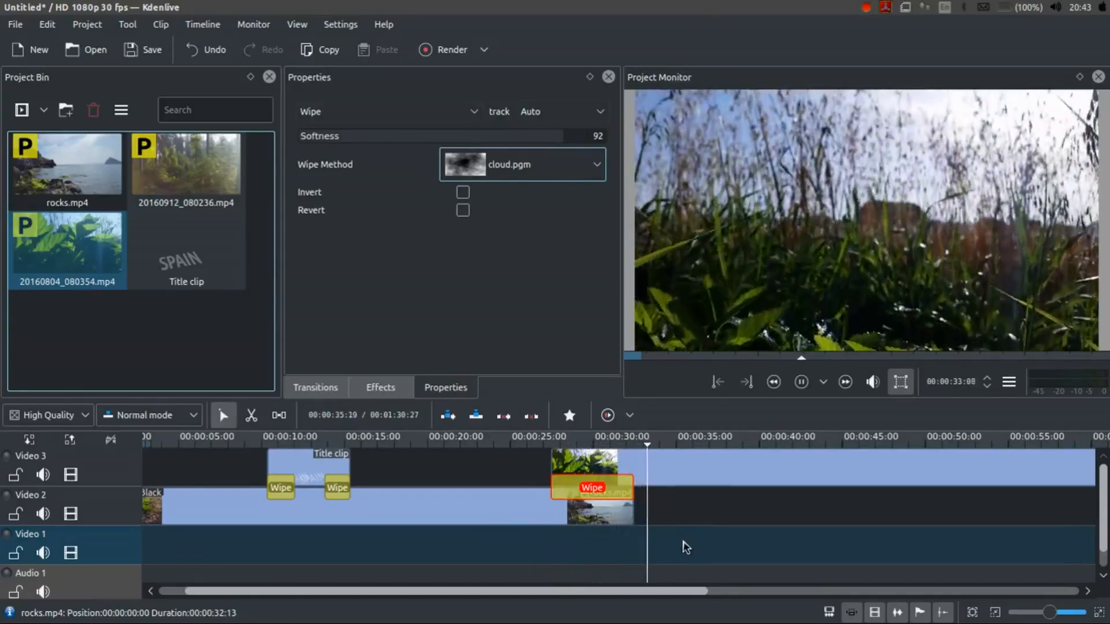
key("space")
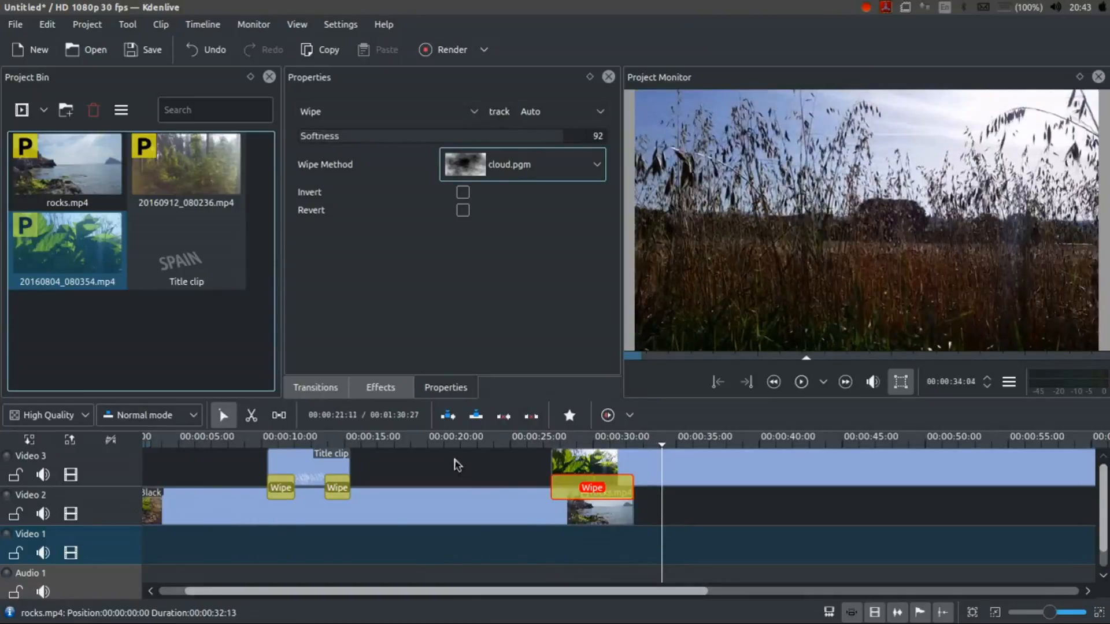
- Insert a new video track named "title track" above Video 3
left_click(302, 470)
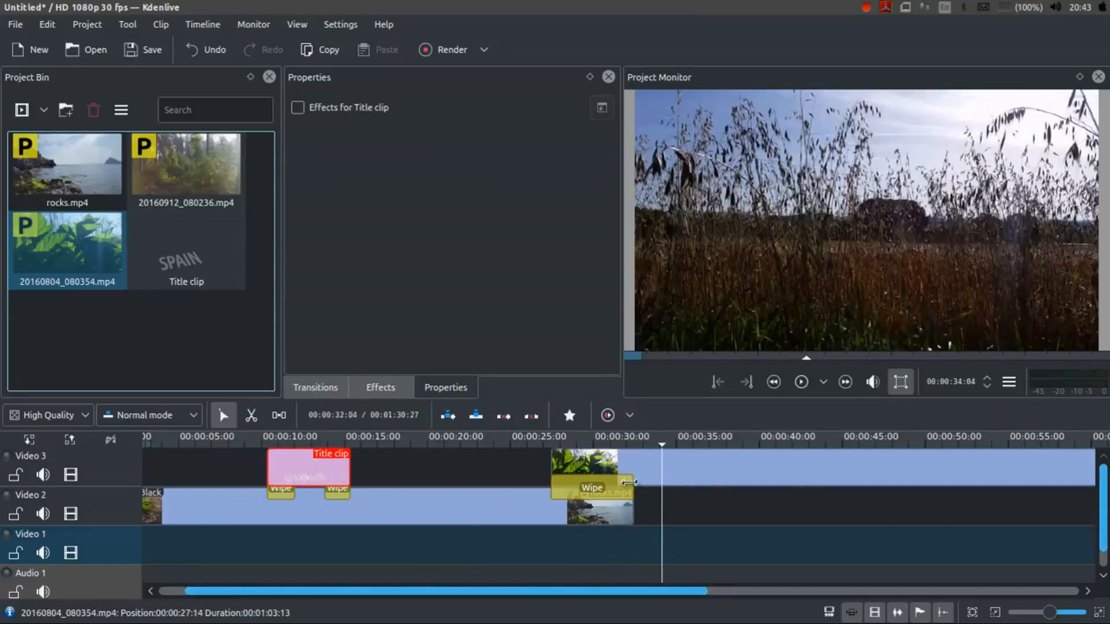
right_click(119, 473)
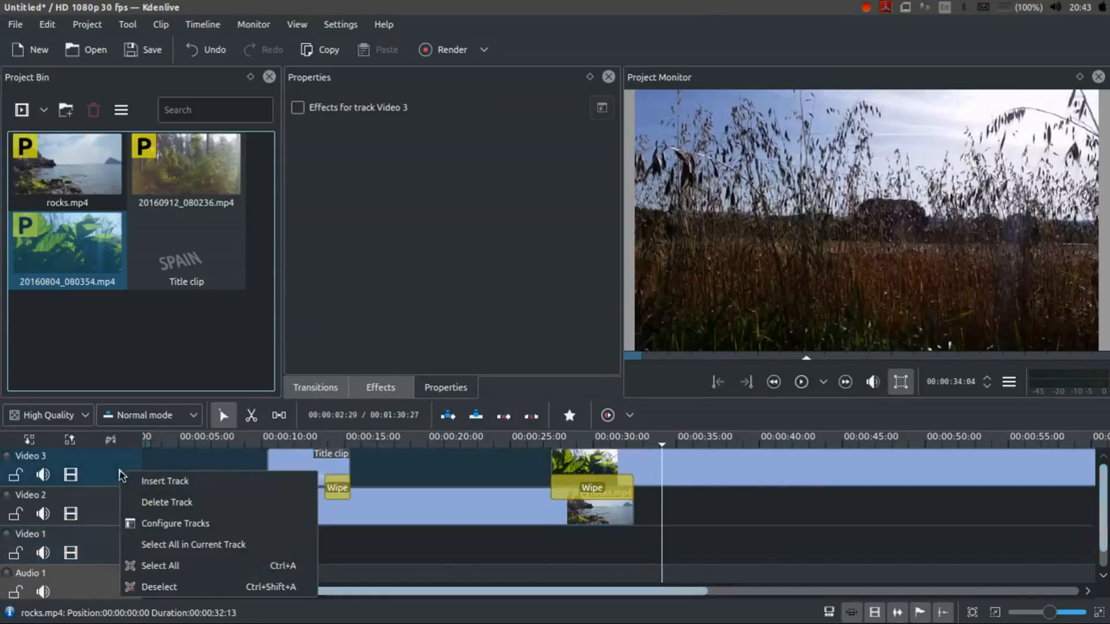
left_click(147, 484)
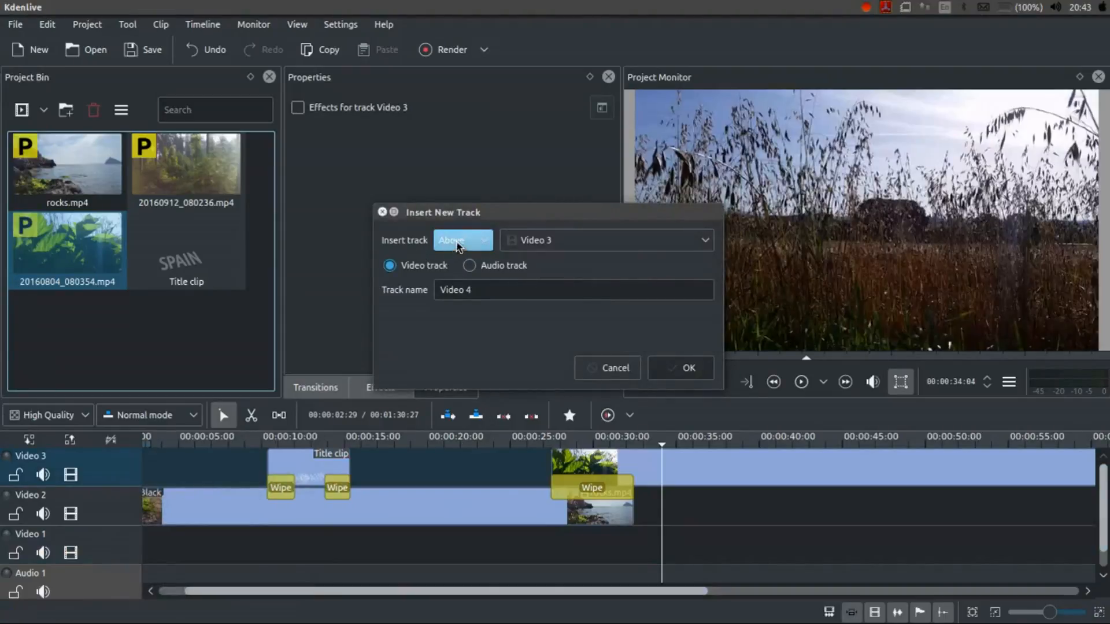
left_click(584, 248)
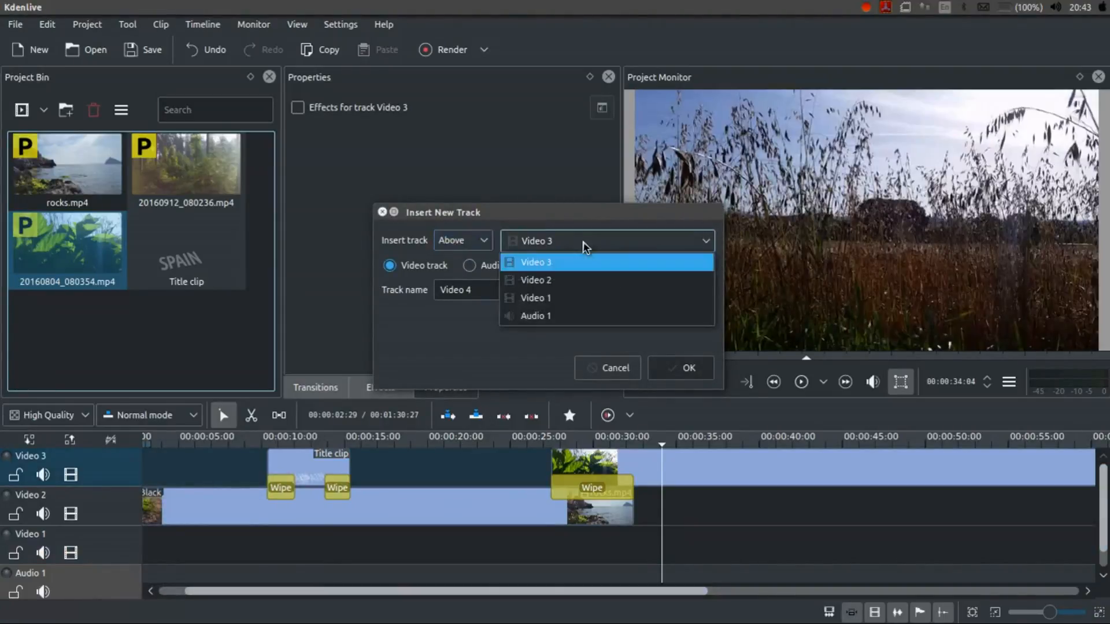
left_click(585, 243)
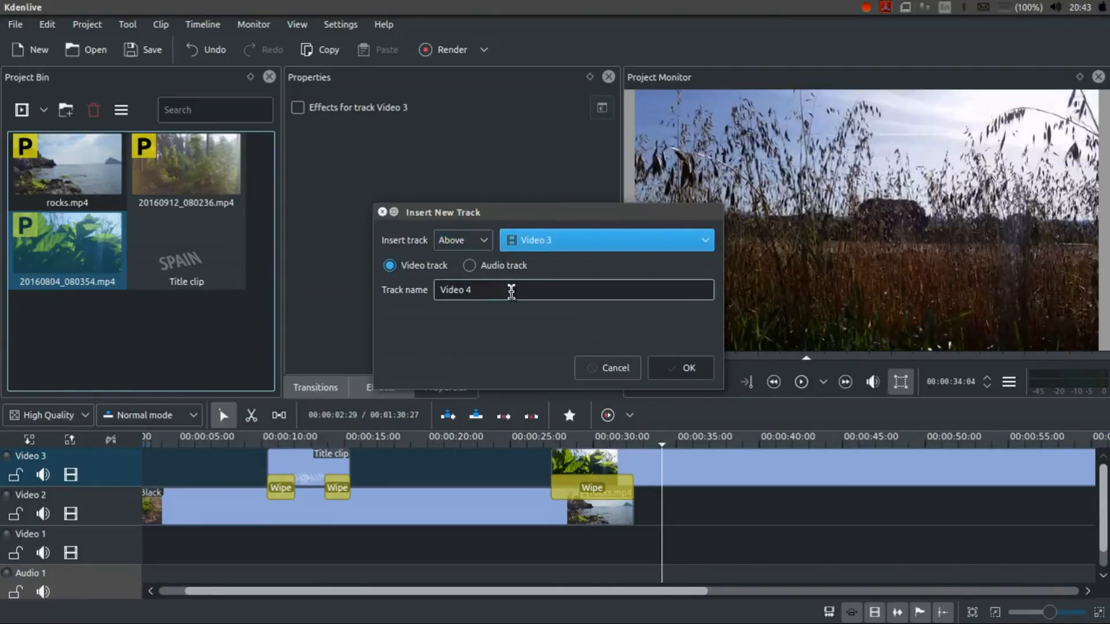
left_click_drag(511, 292, 370, 299)
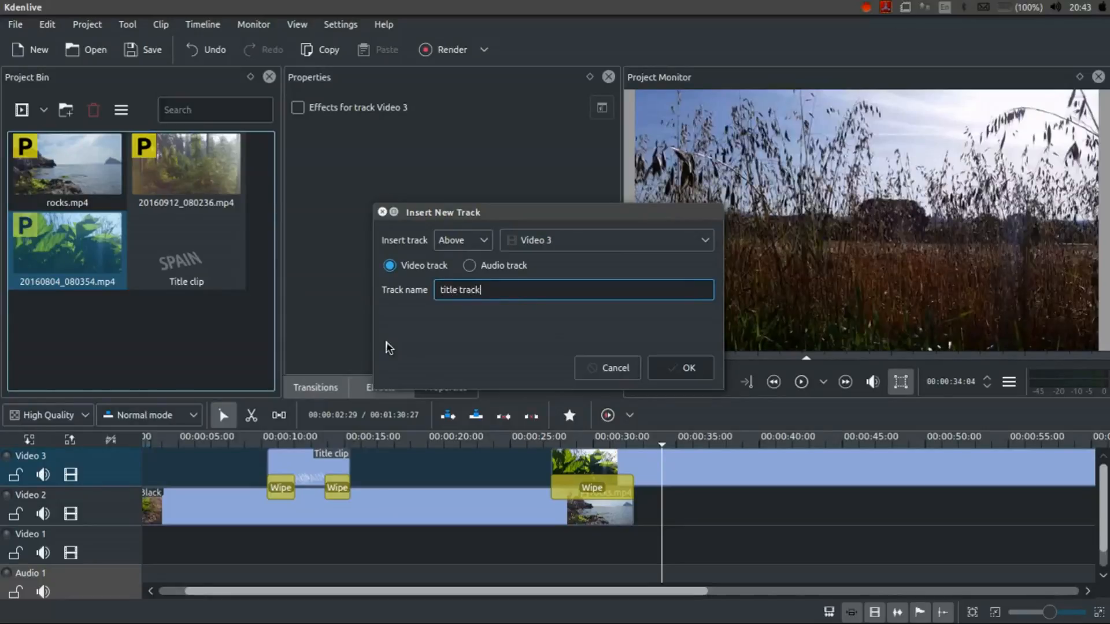
left_click(689, 379)
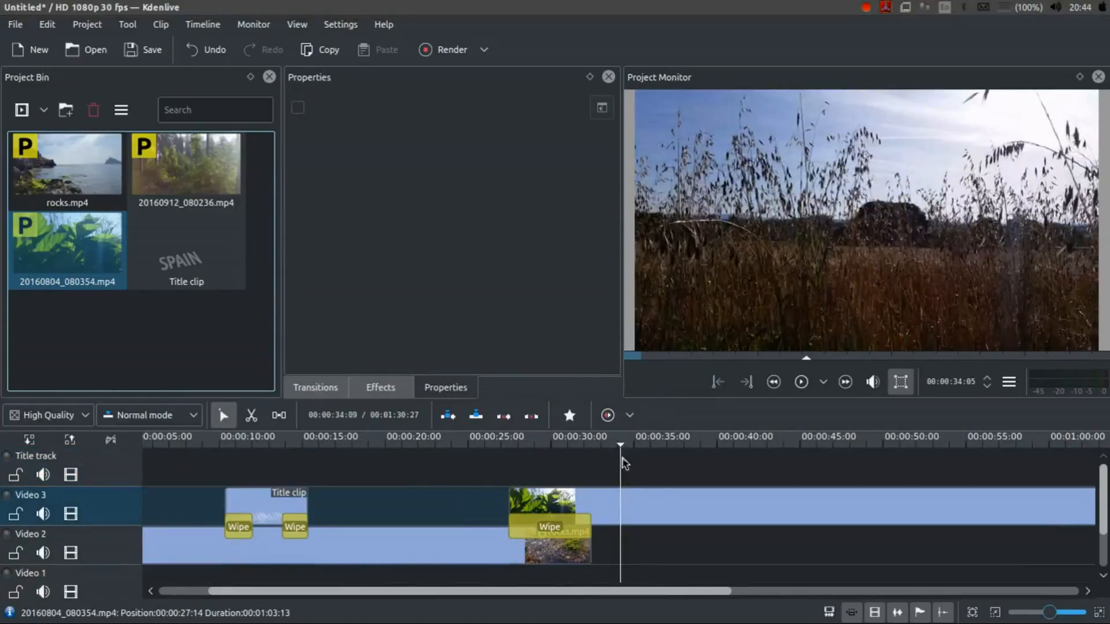
- Scrub to 00:00:36:15 over the field footage and start a new title clip with the background shown
left_click_drag(618, 447, 653, 450)
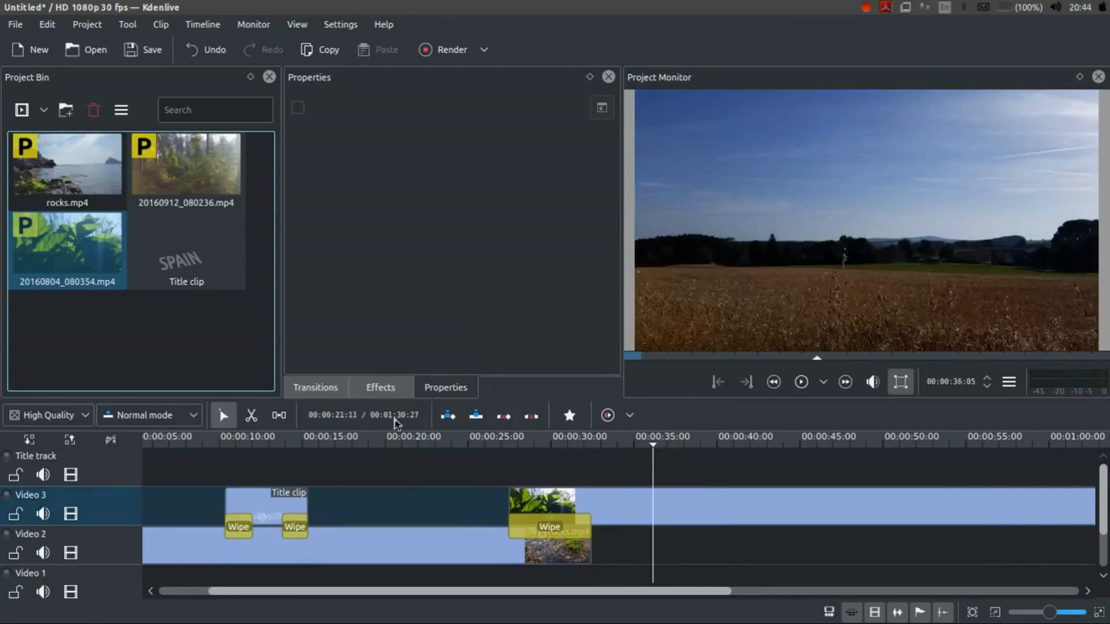
right_click(242, 355)
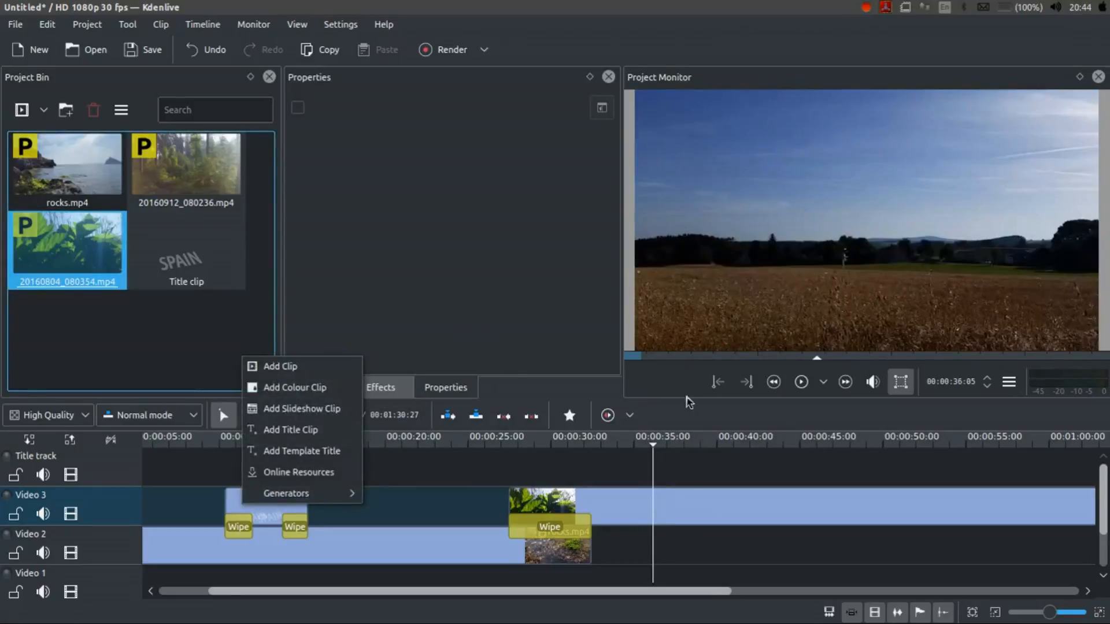
left_click(652, 442)
left_click(642, 451)
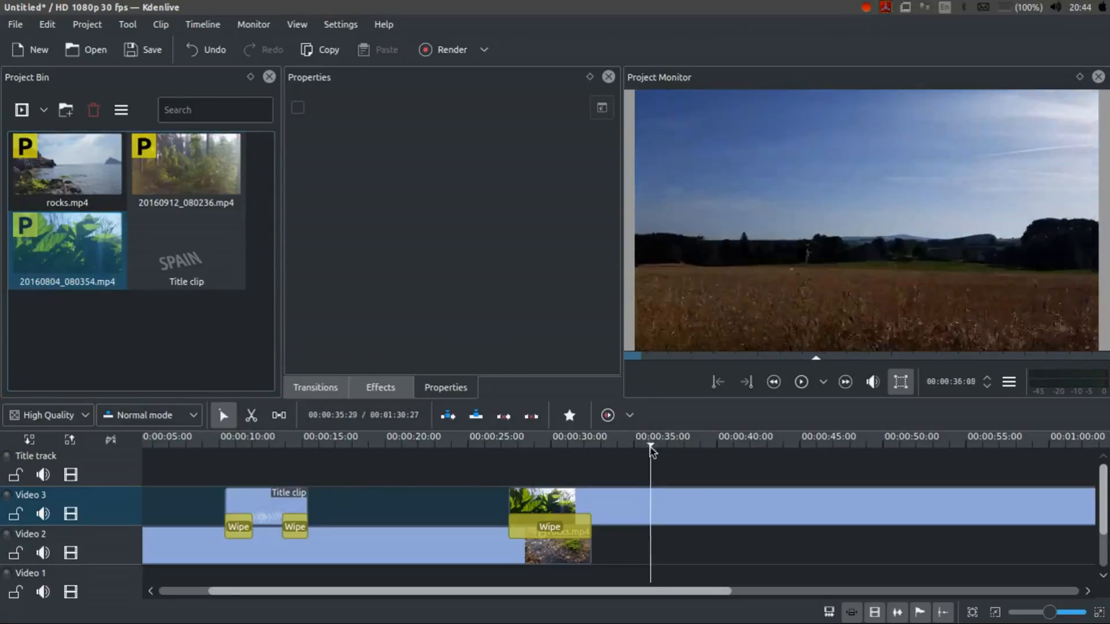
left_click_drag(644, 452, 659, 452)
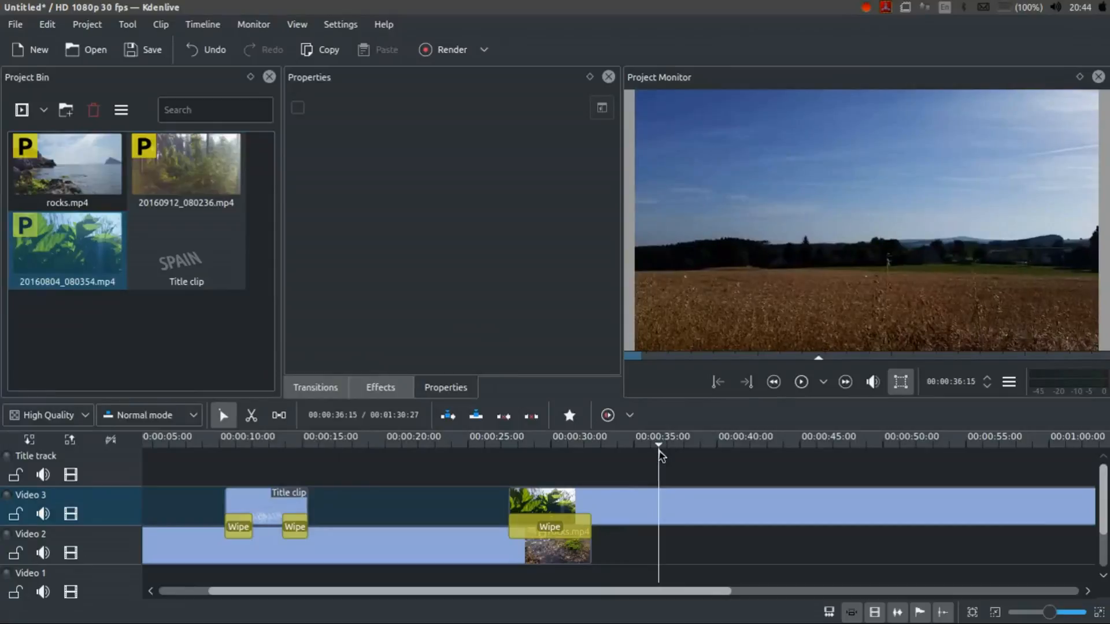
right_click(241, 340)
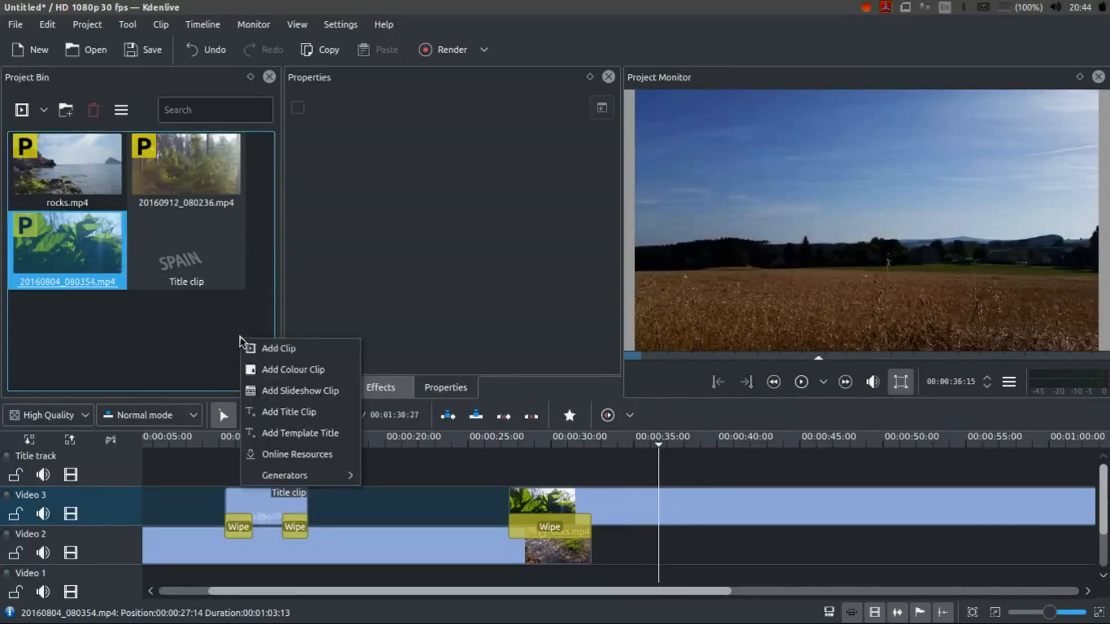
left_click(281, 412)
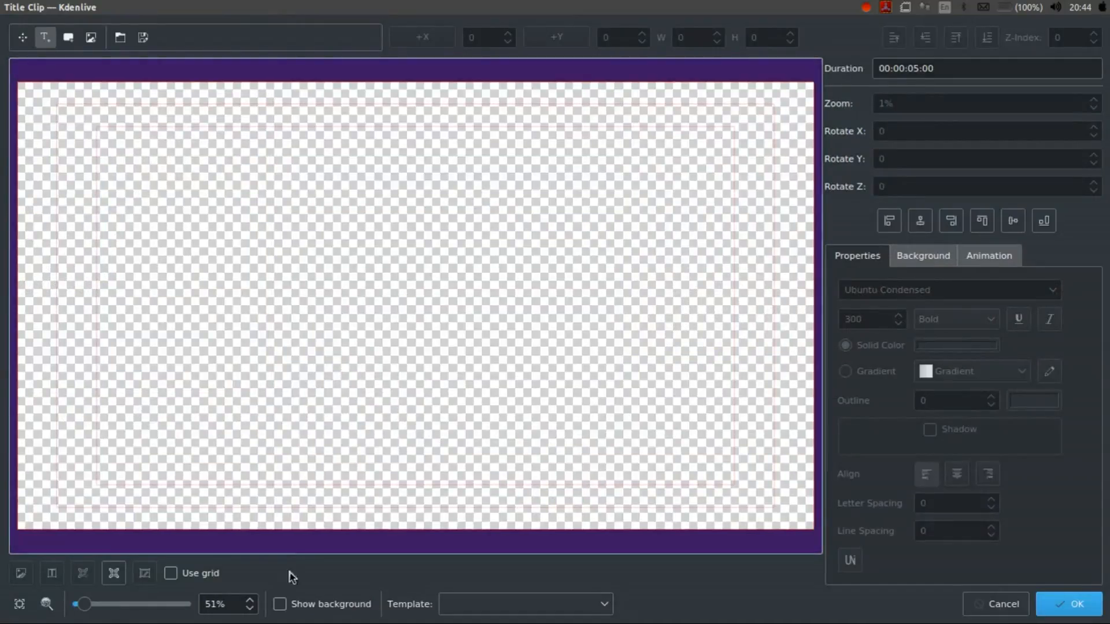
left_click(280, 604)
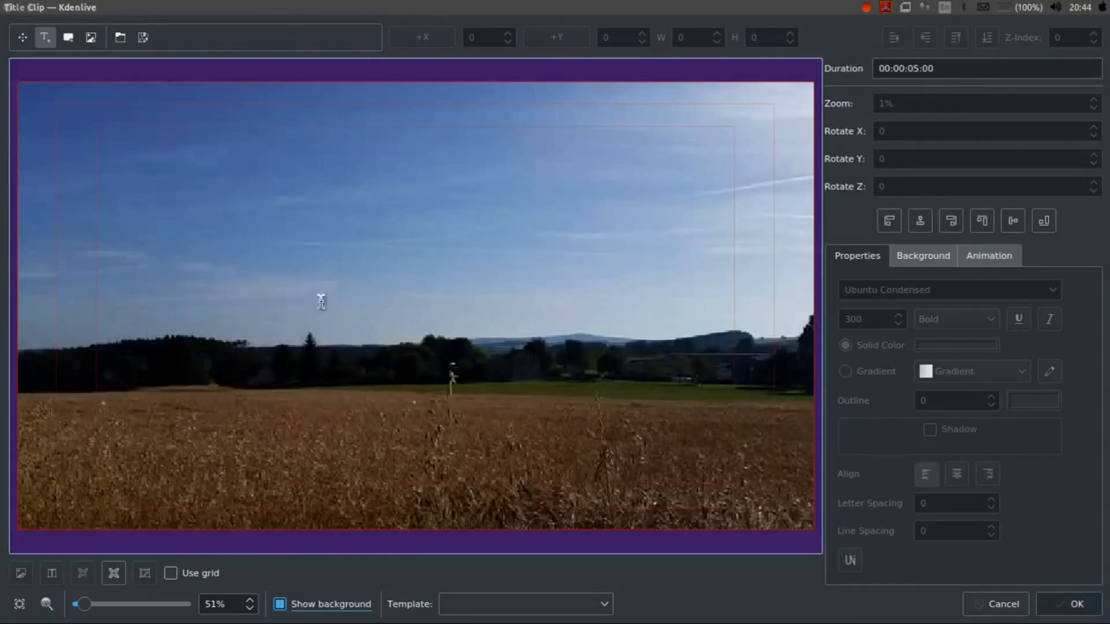
- Add the text CZECHIA to the title, position it at X 448, Y 461, and save the title clip
left_click(260, 296)
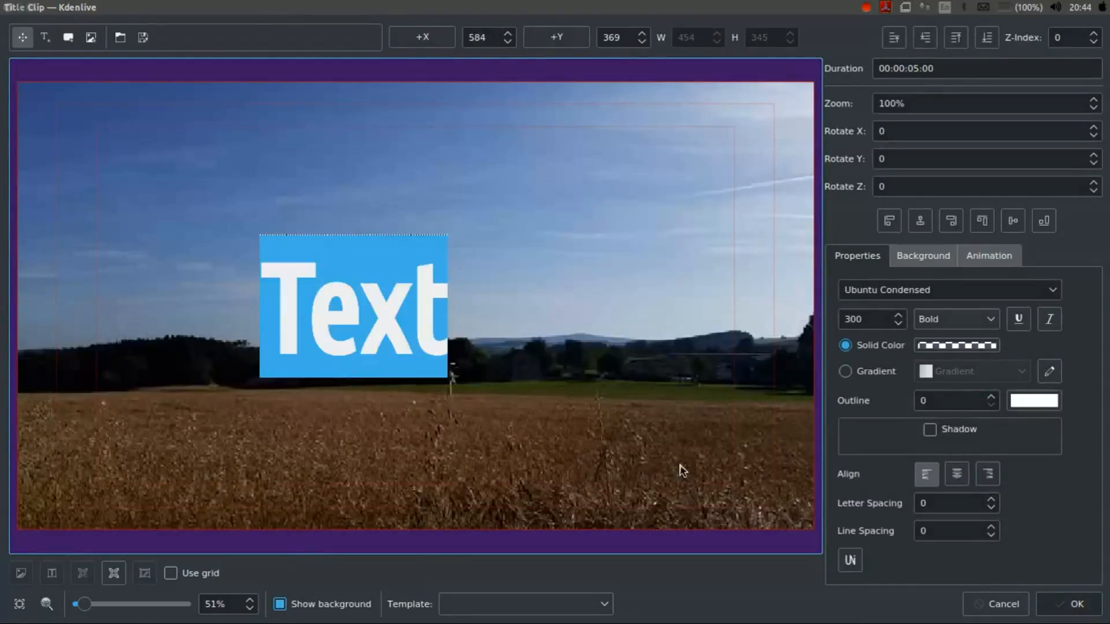
type("CZECHI")
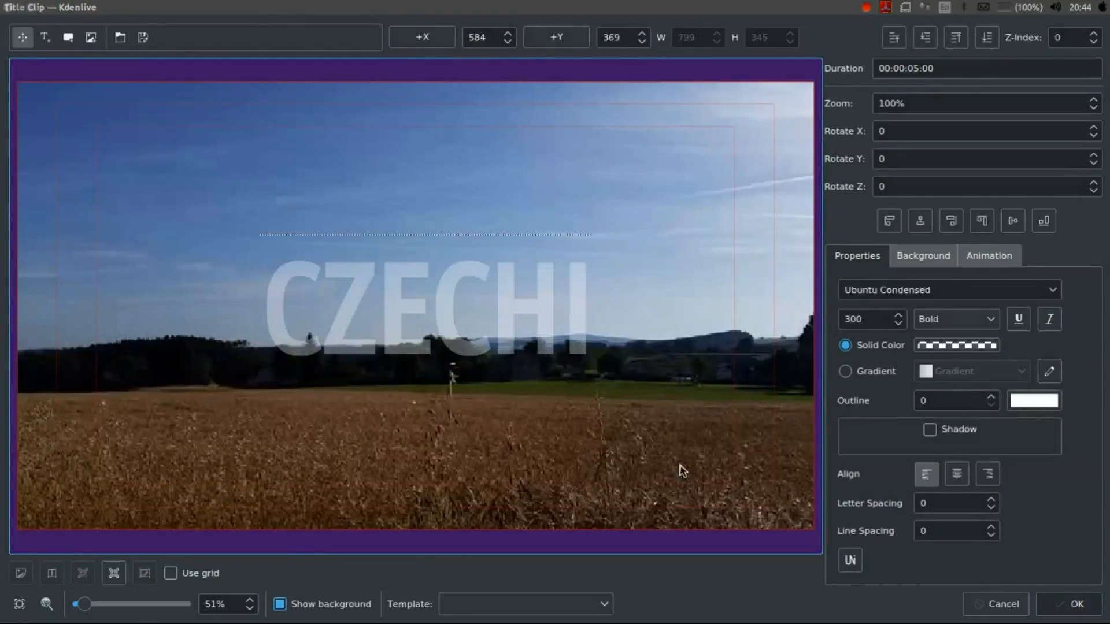
type("A")
left_click(495, 156)
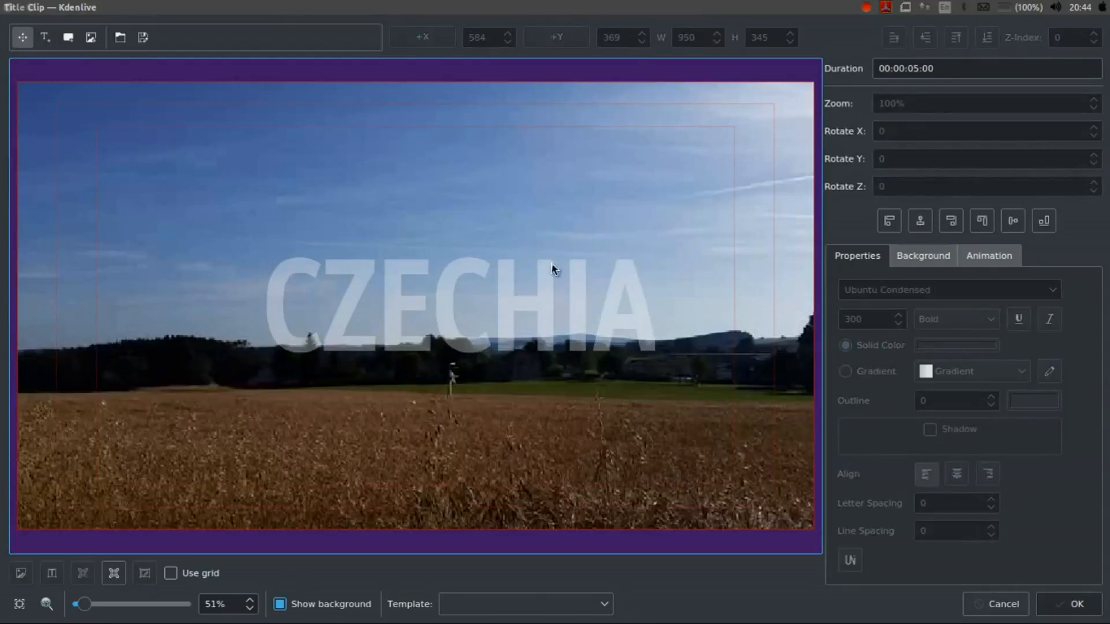
left_click_drag(502, 299, 446, 342)
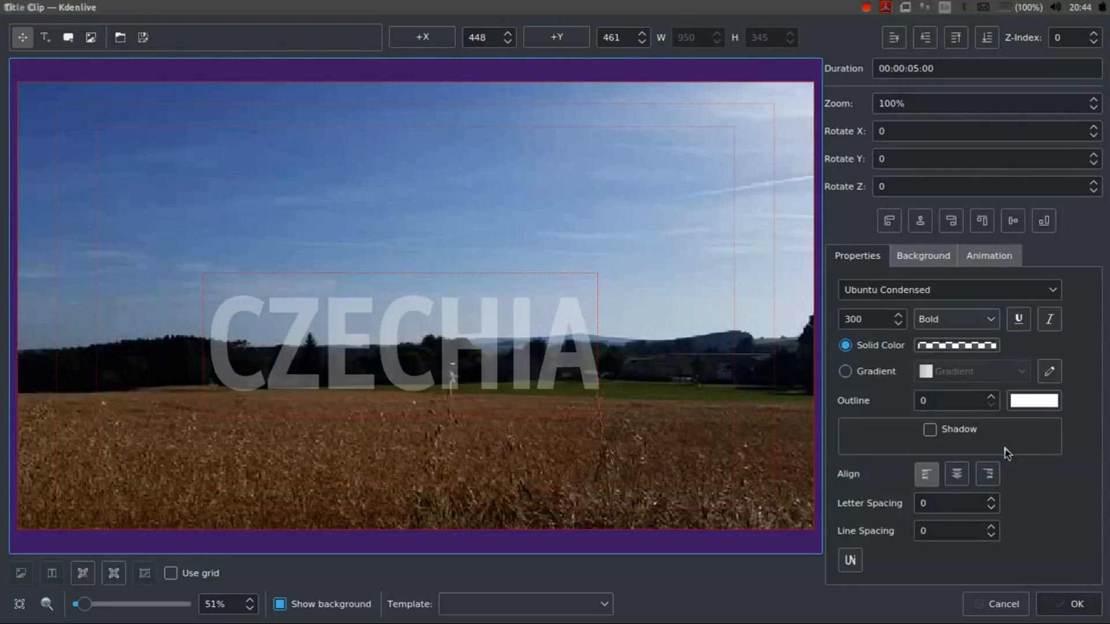
left_click(1067, 615)
- Place the CZECHIA title clip on the Title track at 00:00:34:05 and add a Wipe transition at its start
left_click_drag(81, 330, 646, 471)
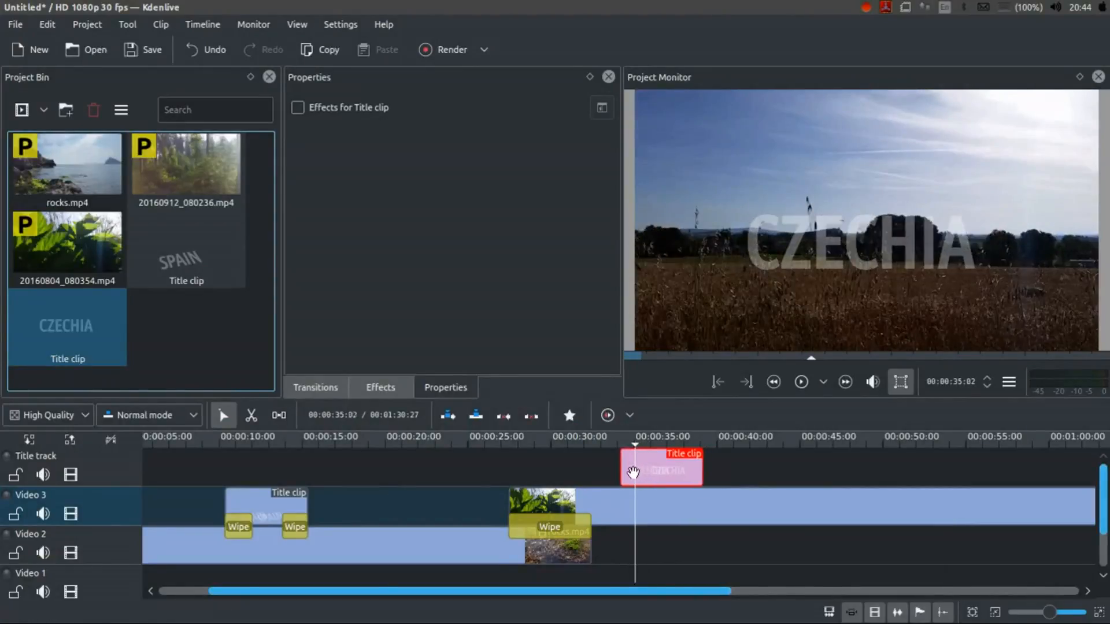
scroll(633, 471, "up", 1)
right_click(625, 471)
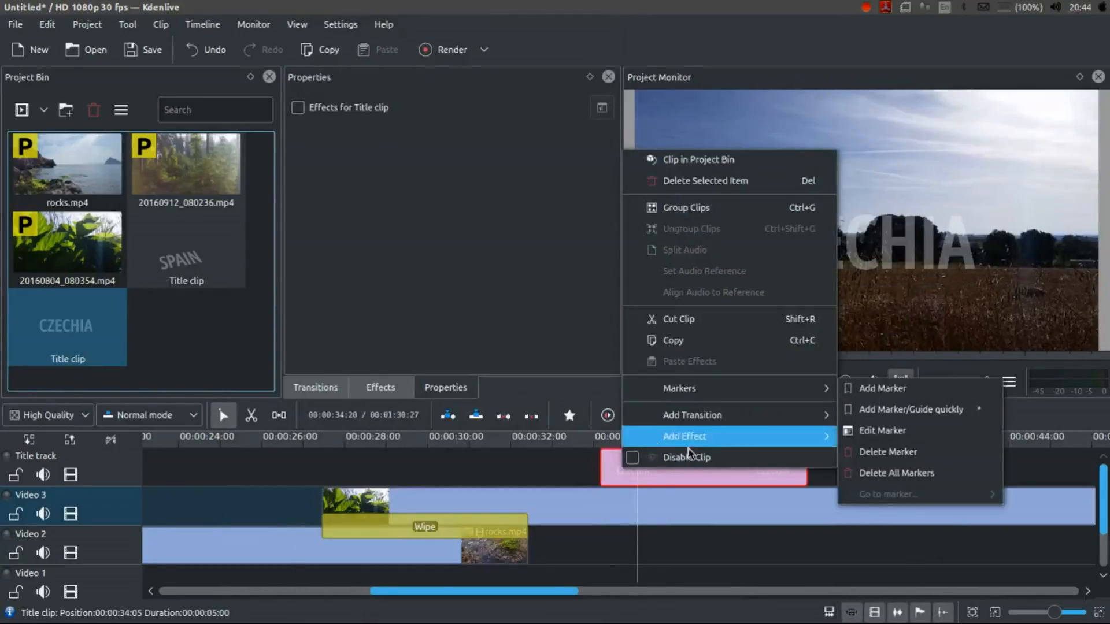
left_click(535, 194)
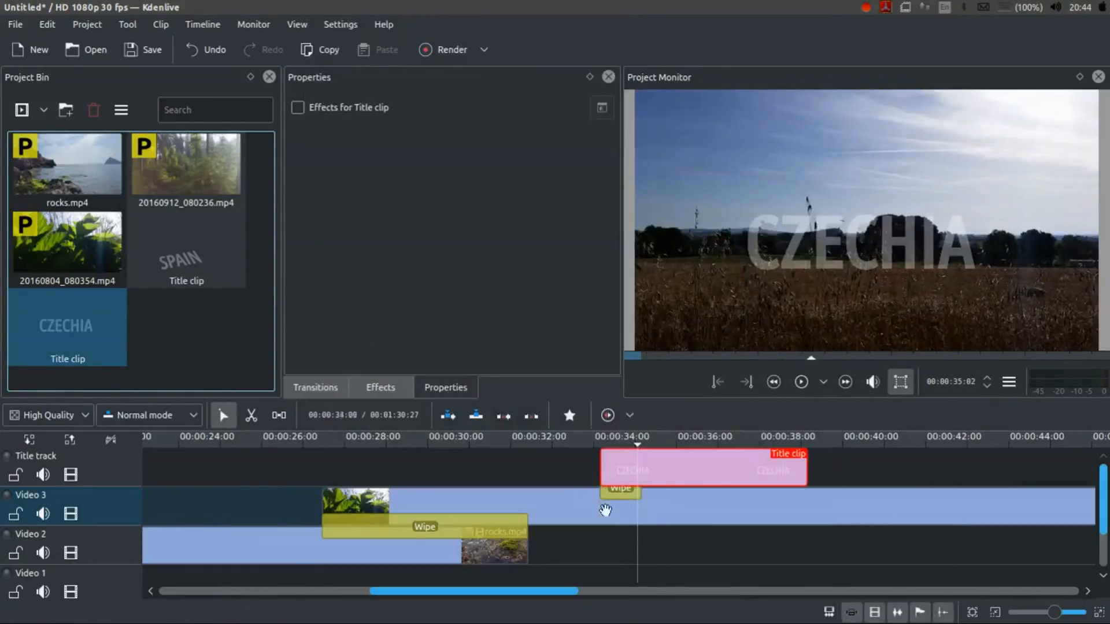
- Change the CZECHIA title's wipe method to linear_y.pgm and scrub through it to 00:00:34:22
left_click(622, 489)
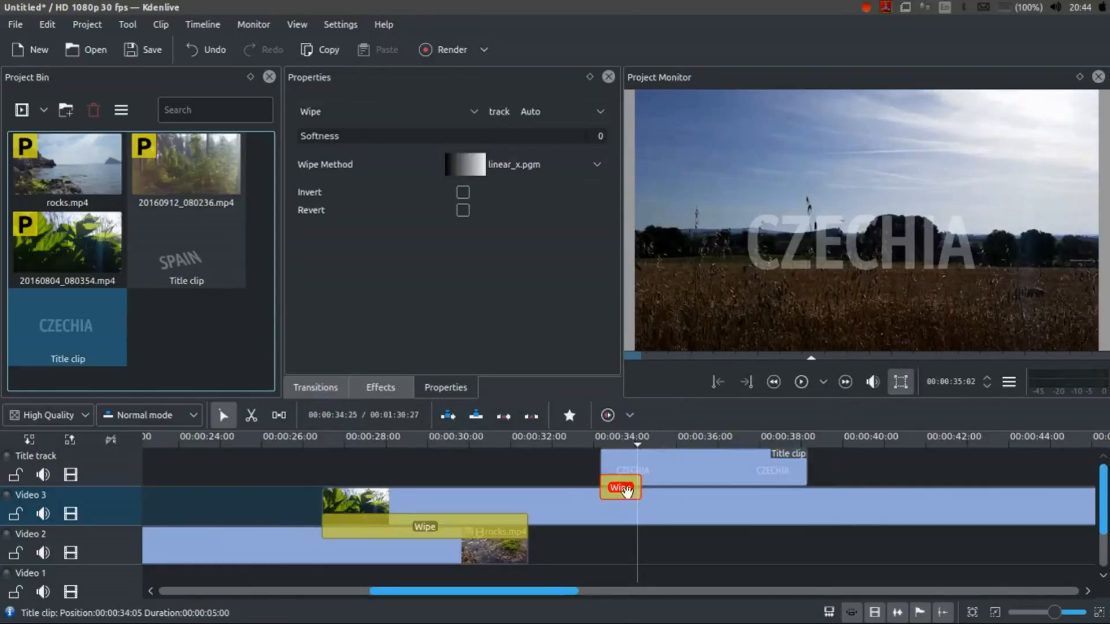
left_click(617, 443)
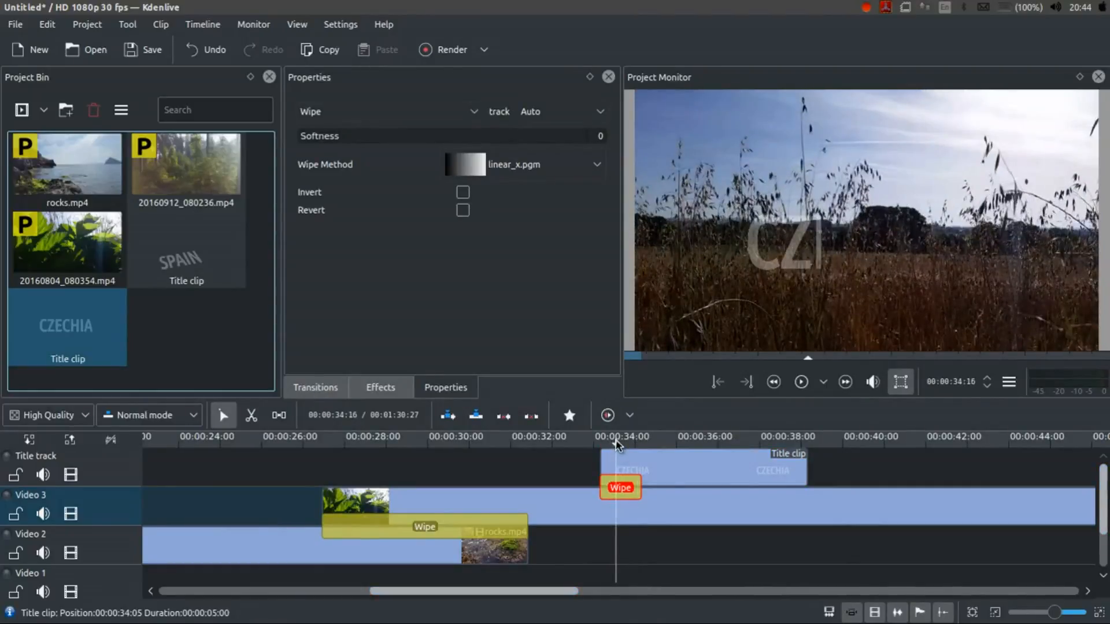
left_click_drag(616, 441, 617, 442)
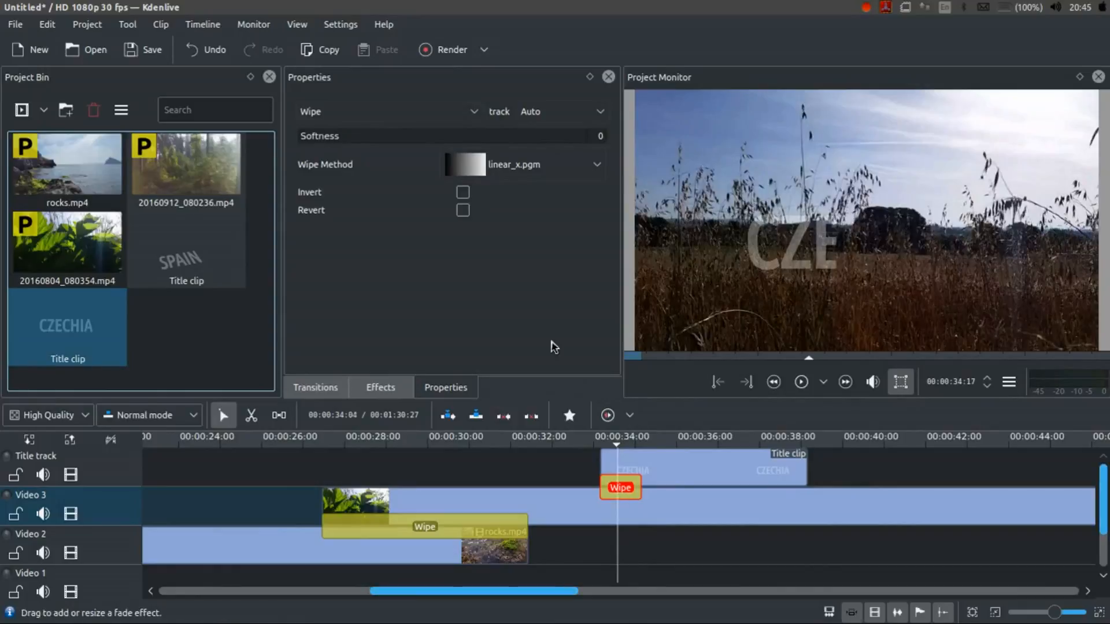
left_click(493, 174)
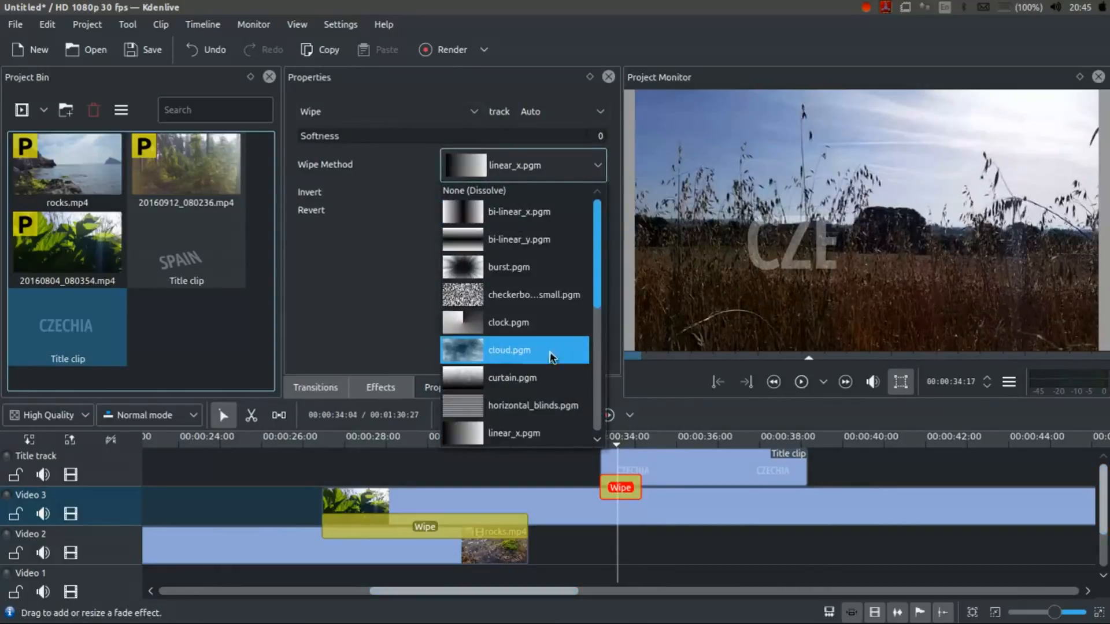
scroll(552, 338, "down", 2)
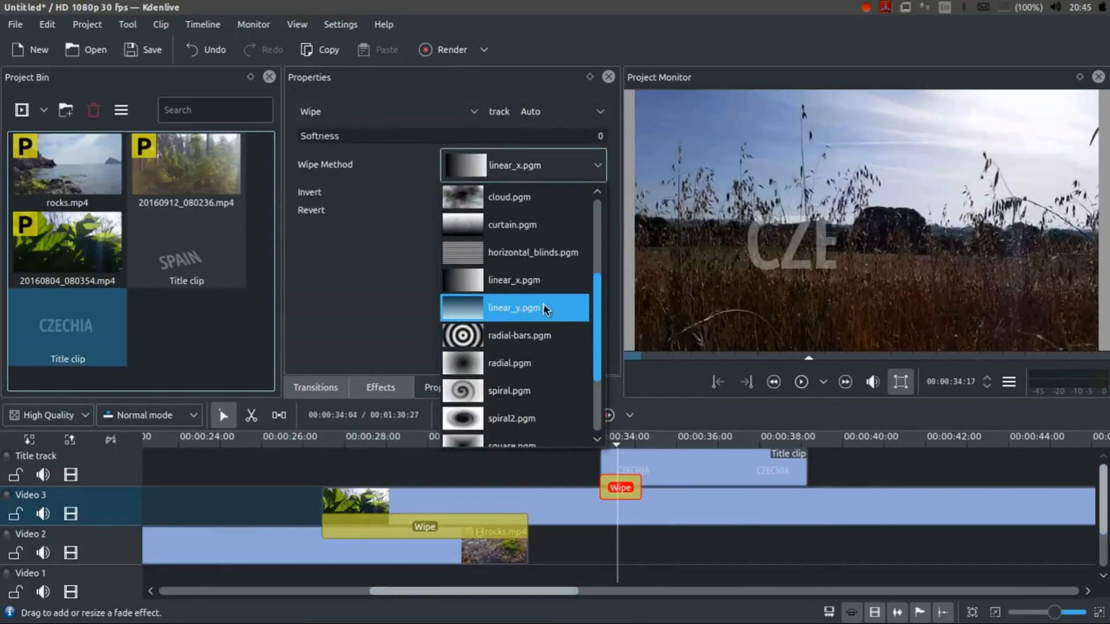
left_click(546, 310)
left_click(617, 438)
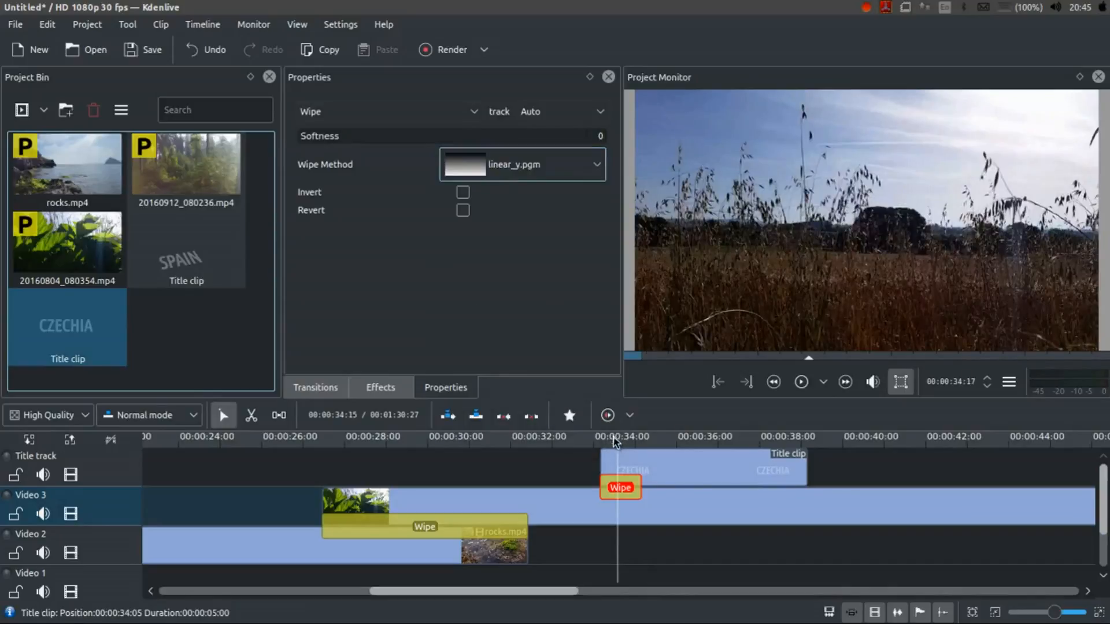
left_click_drag(618, 438, 624, 439)
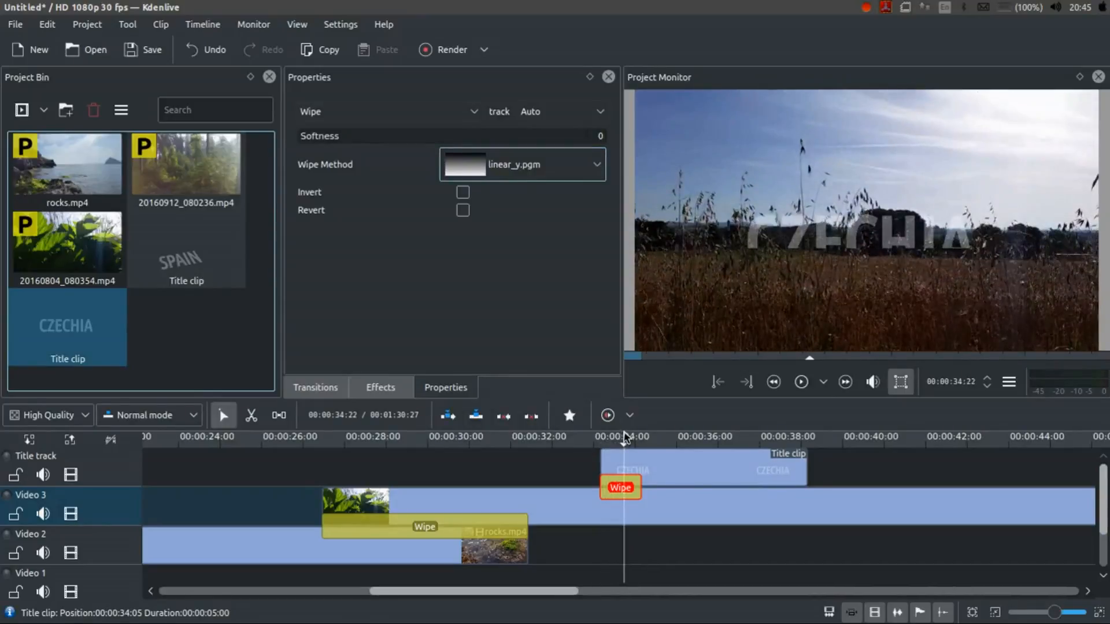
- Invert the CZECHIA title's opening wipe, set its softness to 41, and play through the title's entrance
left_click(463, 196)
mouse_move(619, 441)
left_mouse_down()
mouse_move(605, 443)
mouse_move(629, 447)
left_mouse_up()
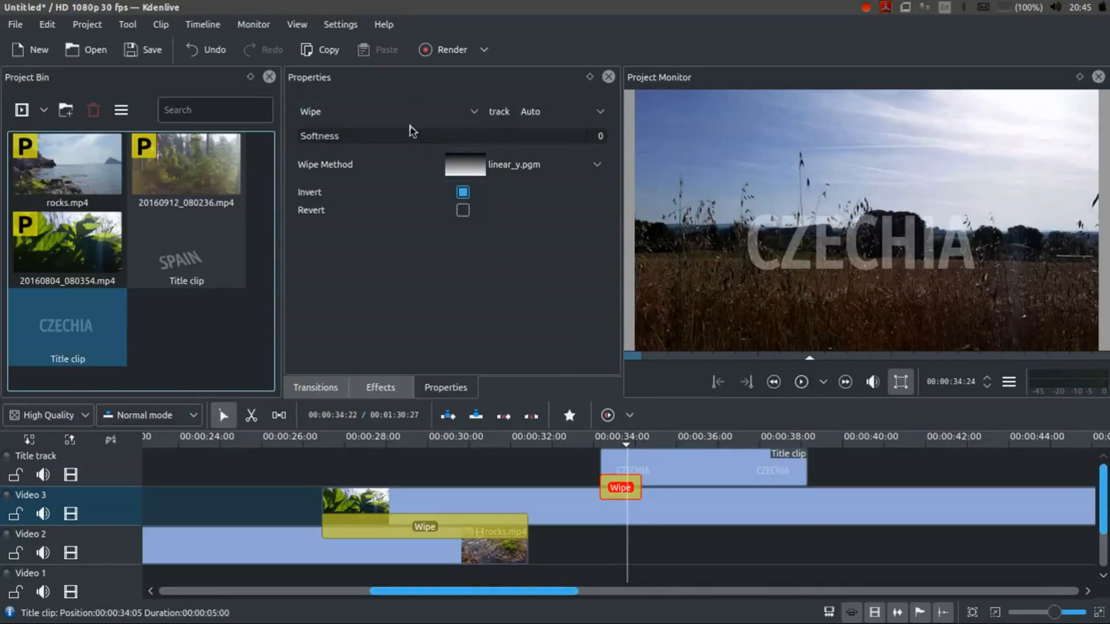
left_click(415, 136)
left_click(605, 443)
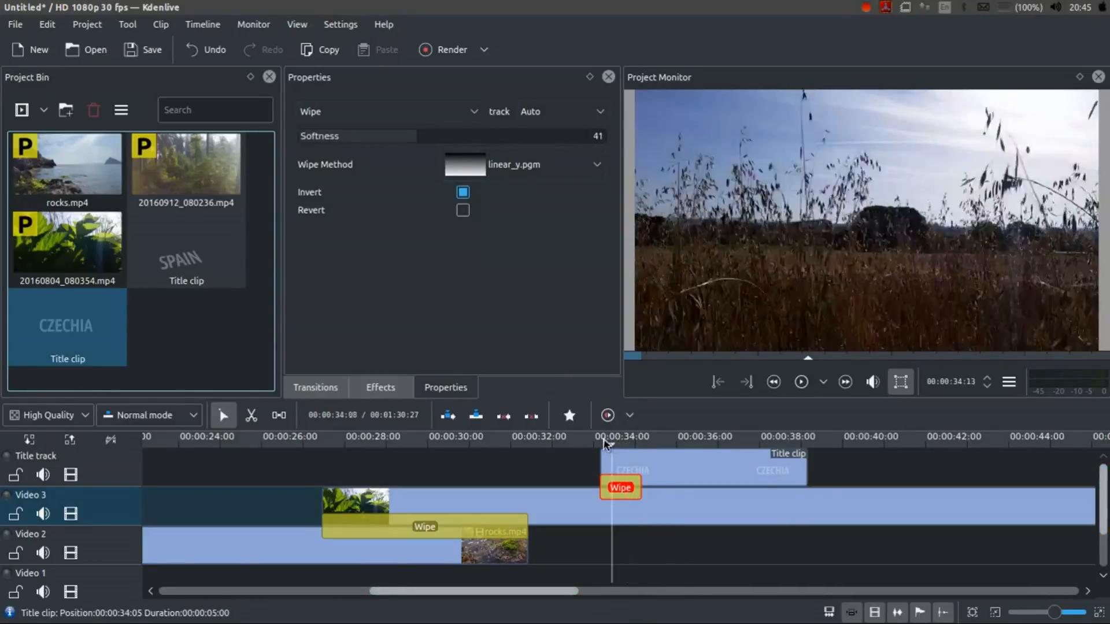
left_click_drag(602, 443, 633, 447)
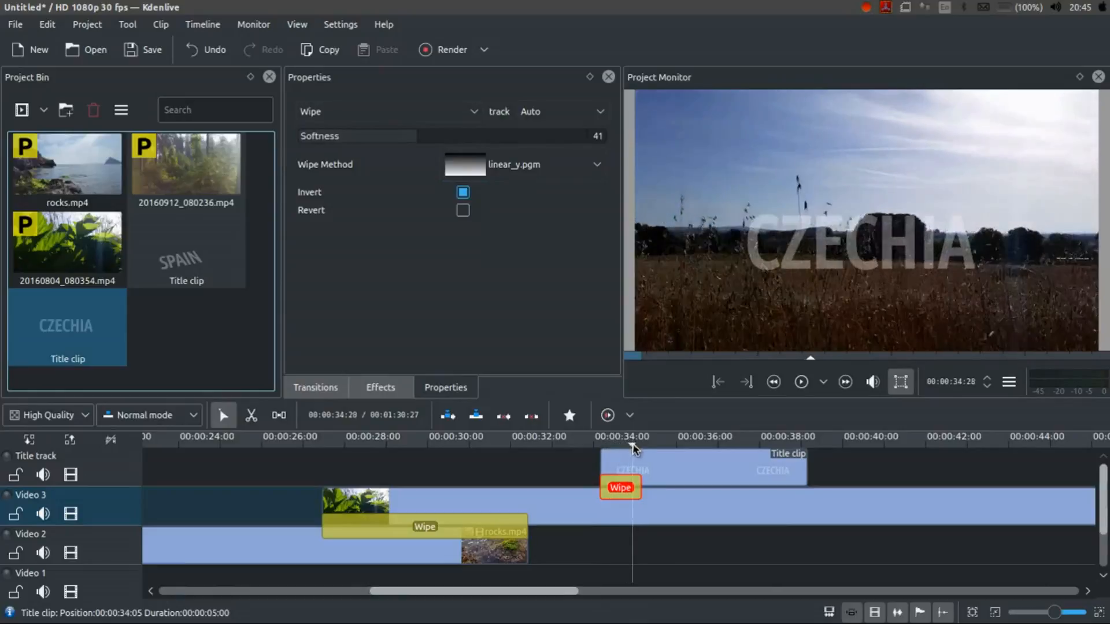
key("space")
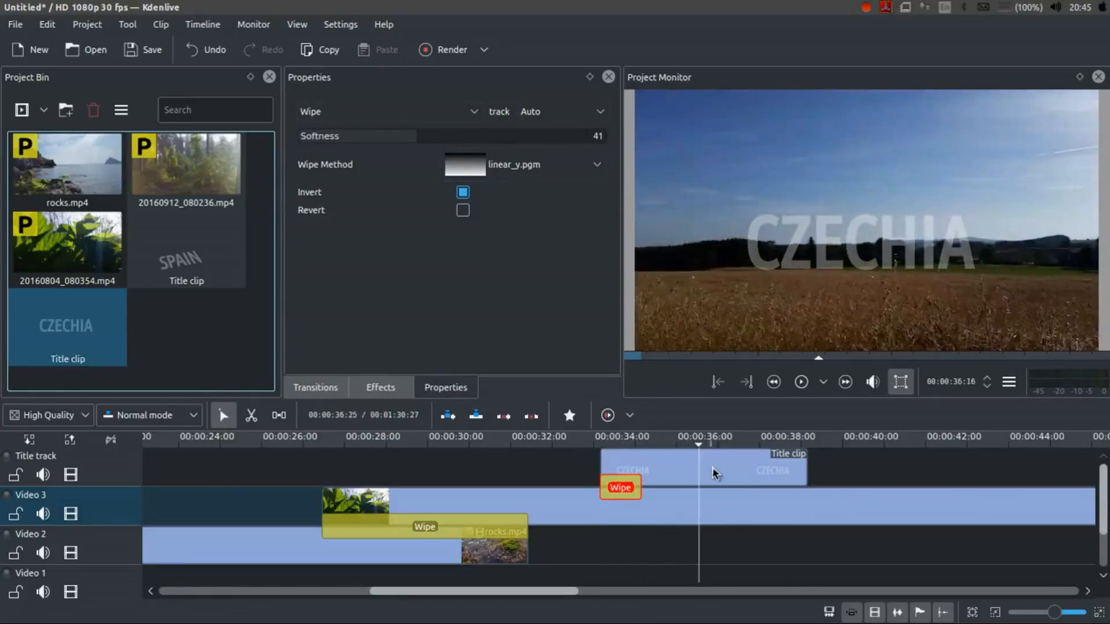
- Add a Wipe transition at the end of the CZECHIA title, set its softness to 37, and scrub through it
right_click(801, 477)
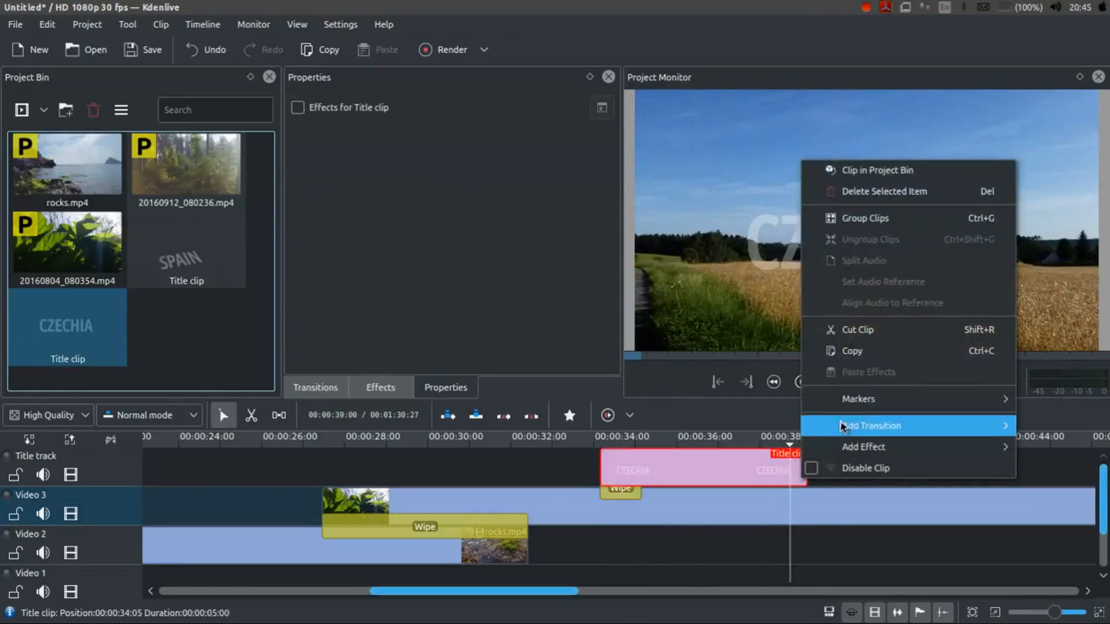
mouse_move(841, 426)
left_click(718, 194)
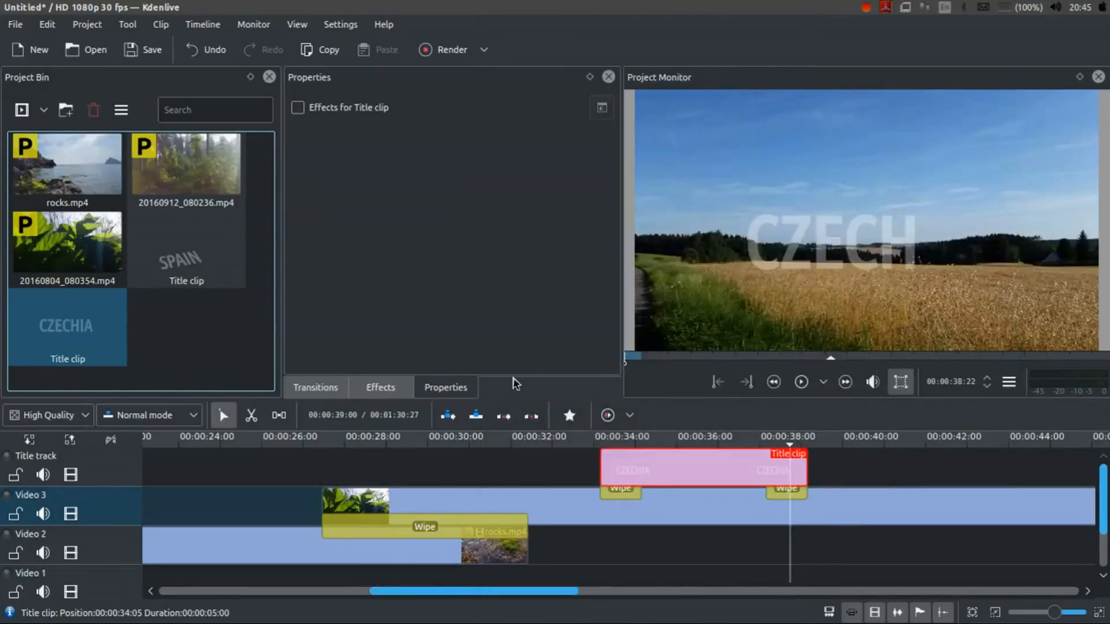
left_click(773, 489)
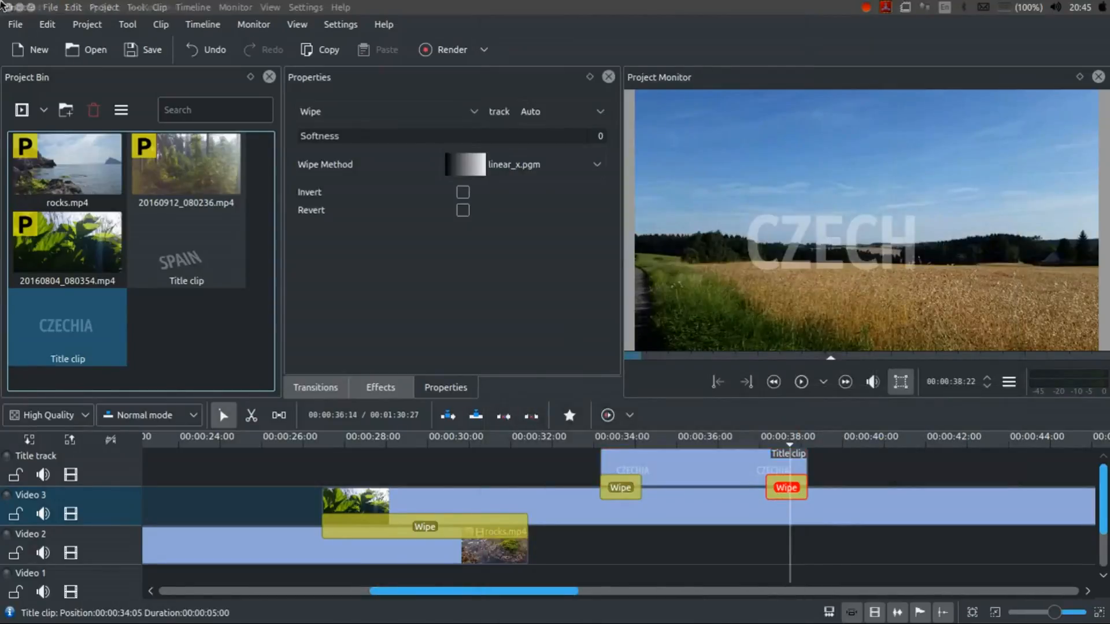
left_click(500, 163)
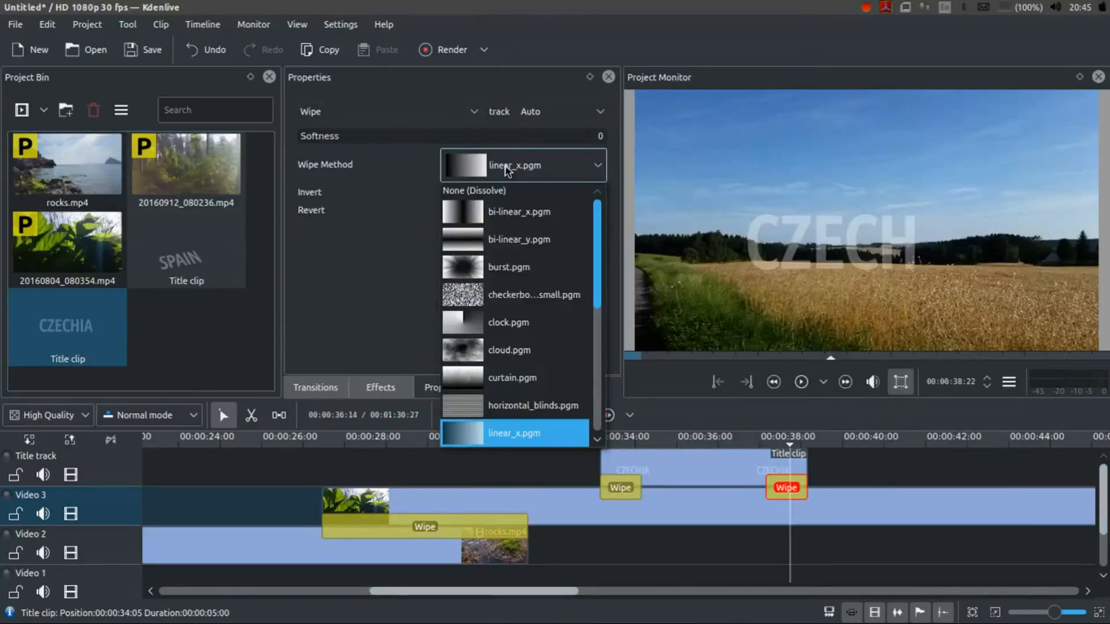
left_click(381, 181)
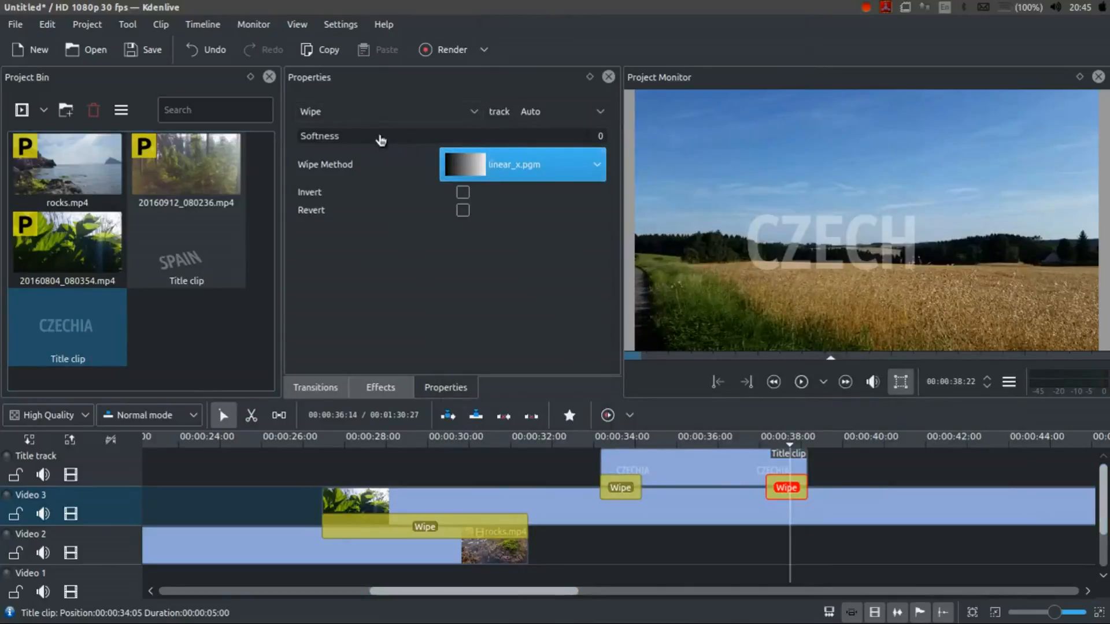
left_click_drag(354, 139, 404, 139)
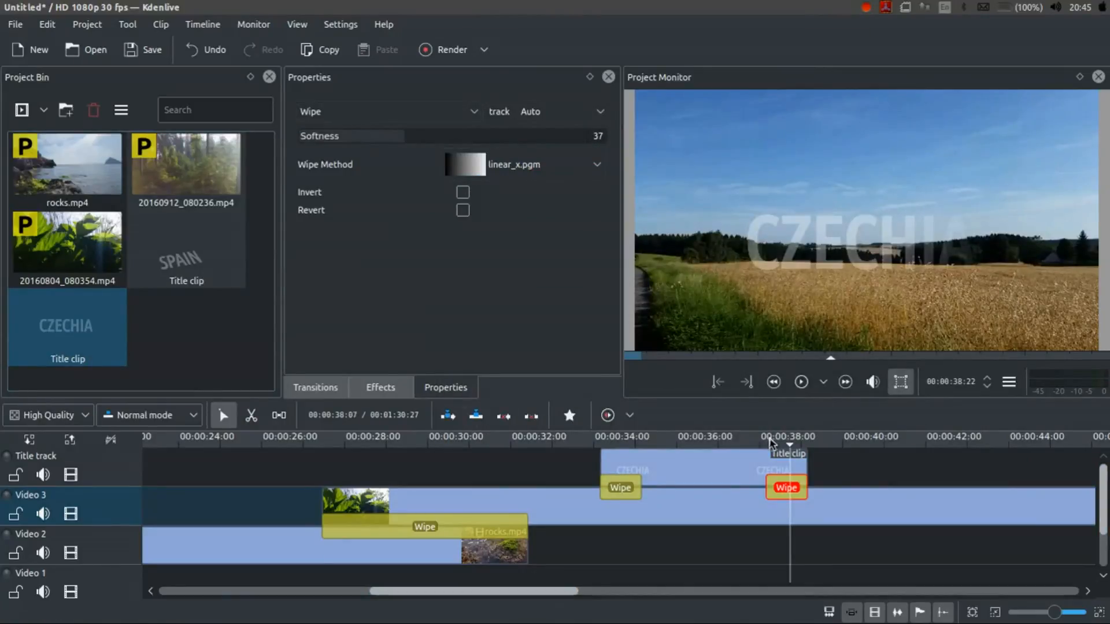
left_click_drag(769, 444, 790, 444)
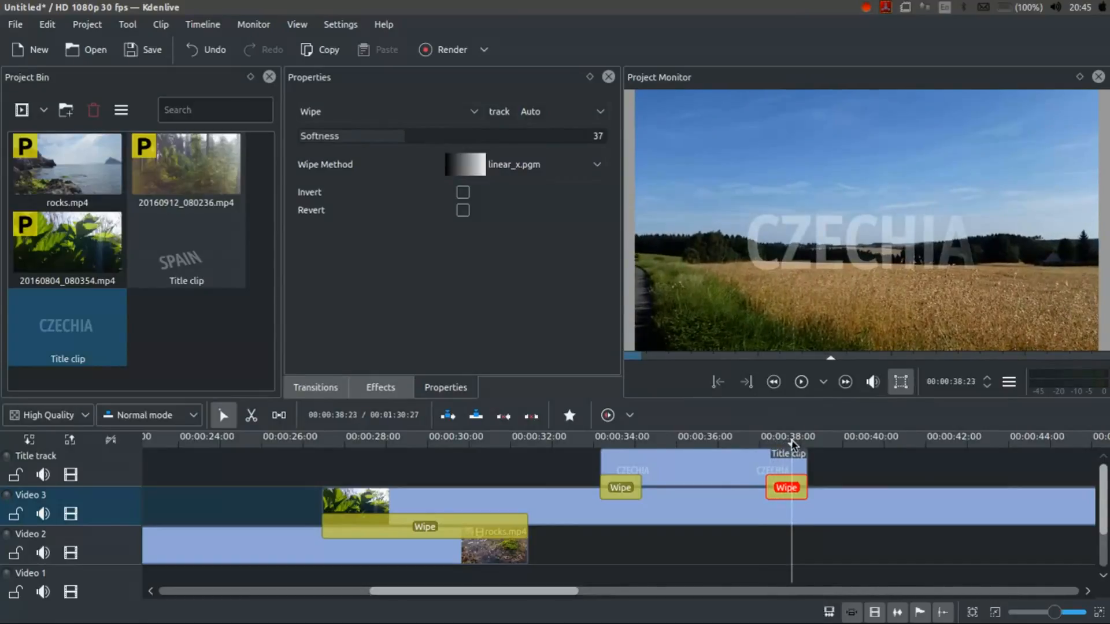
- Enable Revert on the closing wipe, extend its start to make it about 2 seconds long, set softness to 54, and play the title
left_click(463, 210)
mouse_move(777, 437)
left_mouse_down()
mouse_move(782, 444)
mouse_move(763, 444)
mouse_move(788, 438)
left_mouse_up()
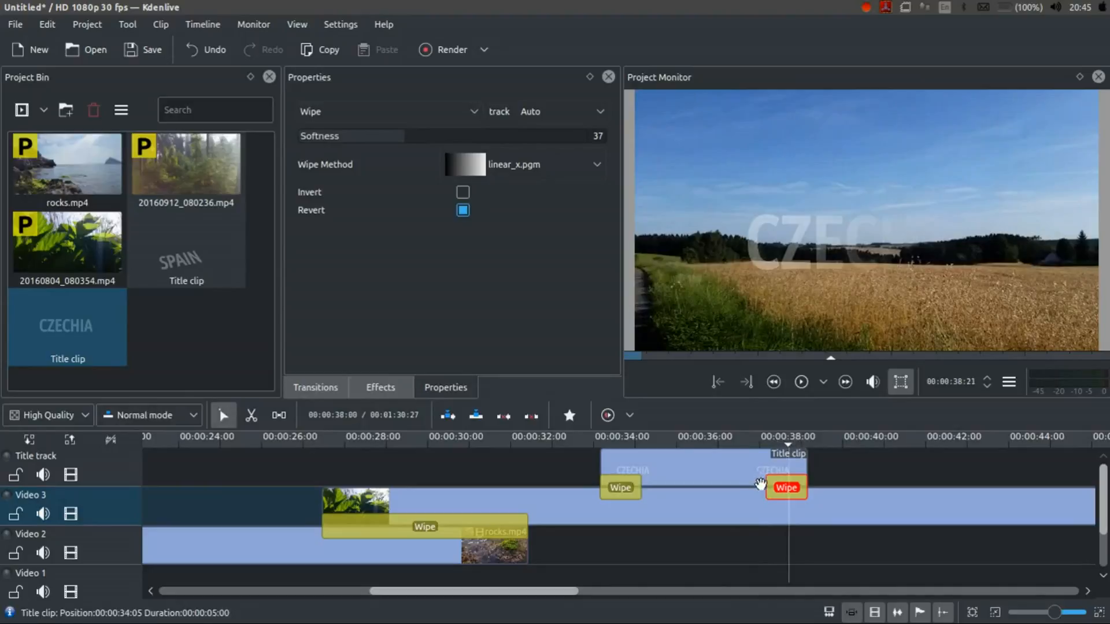
left_click_drag(765, 487, 724, 487)
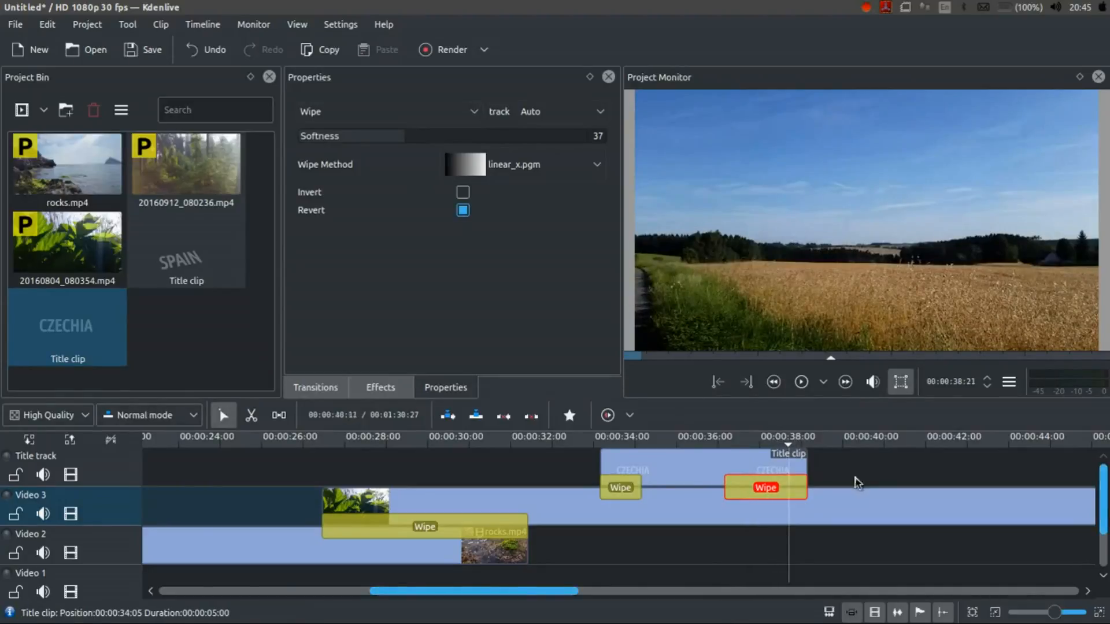
left_click(454, 137)
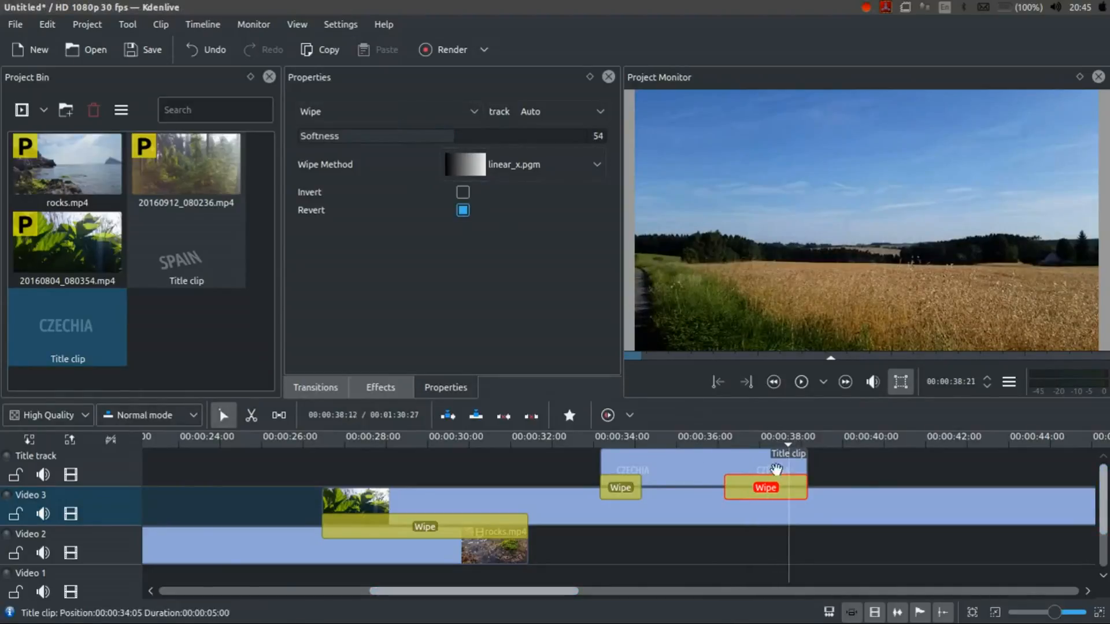
left_click(582, 441)
key("space")
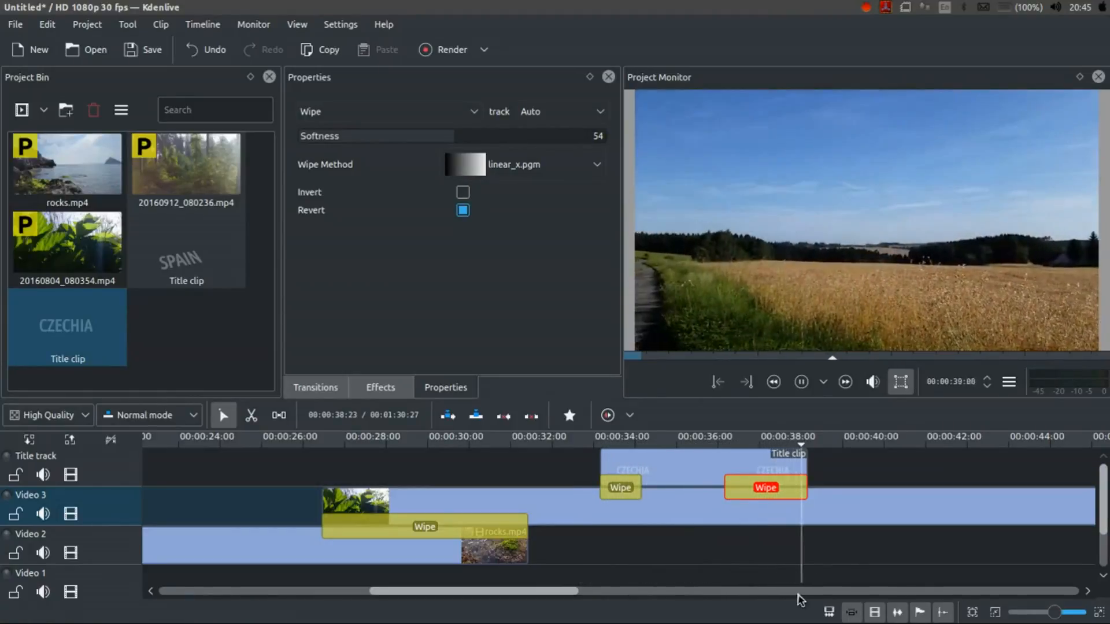
key("space")
- Place 20160912_080236.mp4 on the Title track at 00:01:35:13, after the end of the existing footage
scroll(493, 493, "down", 2)
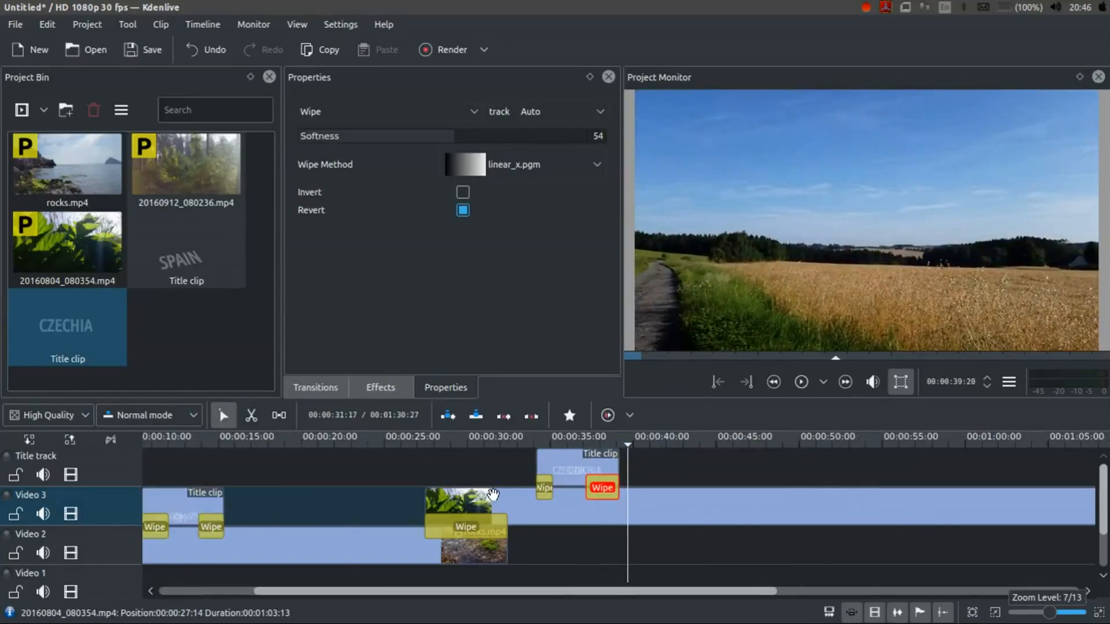
scroll(493, 493, "down", 2)
left_click(235, 388)
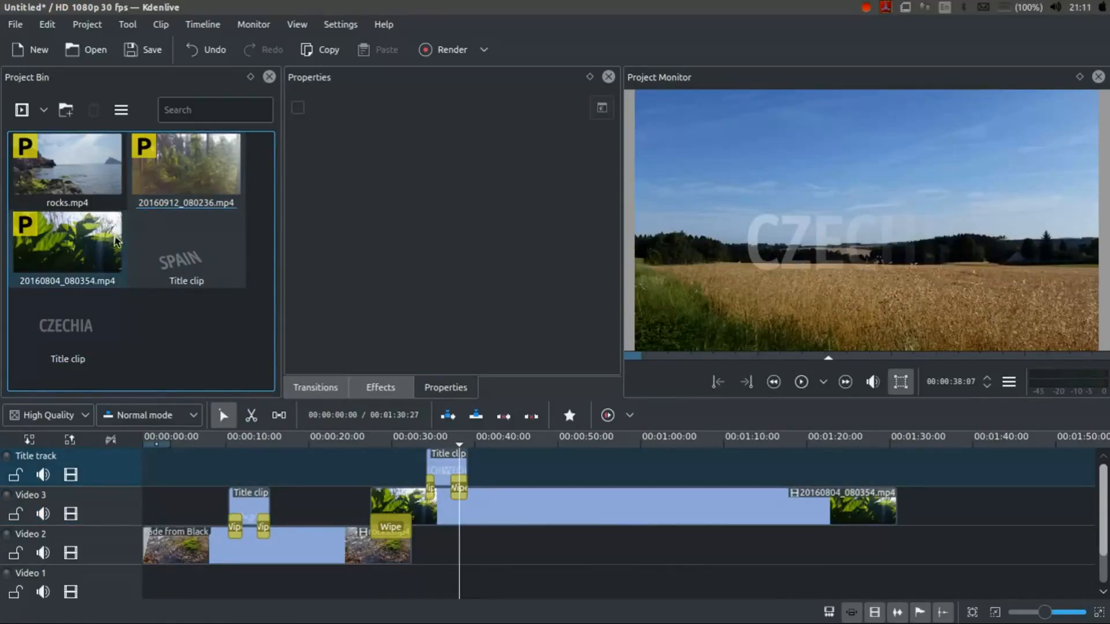
left_click_drag(200, 180, 919, 460)
left_click_drag(834, 470, 877, 470)
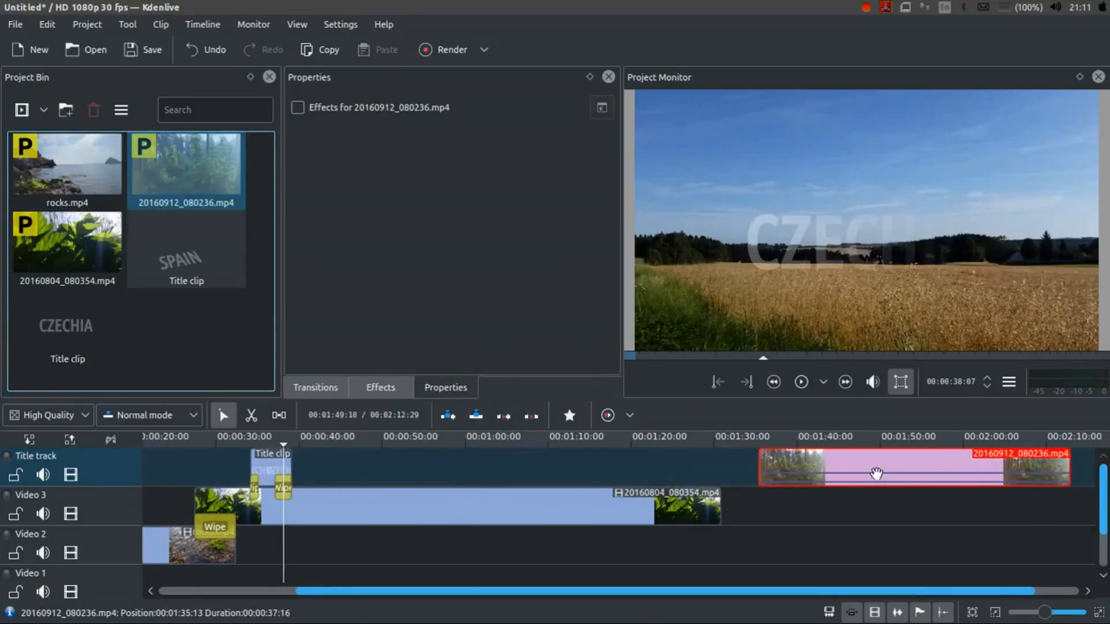
- Split the audio from 20160912_080236.mp4, ungroup the two parts, and delete the audio part from Audio 1
right_click(877, 470)
left_click(953, 263)
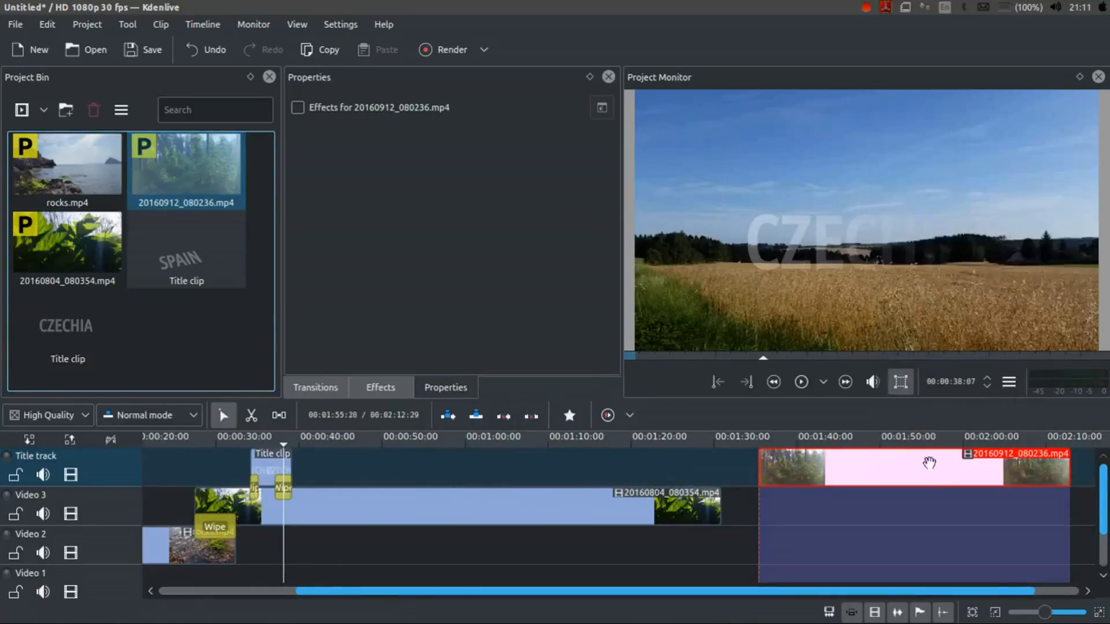
right_click(887, 465)
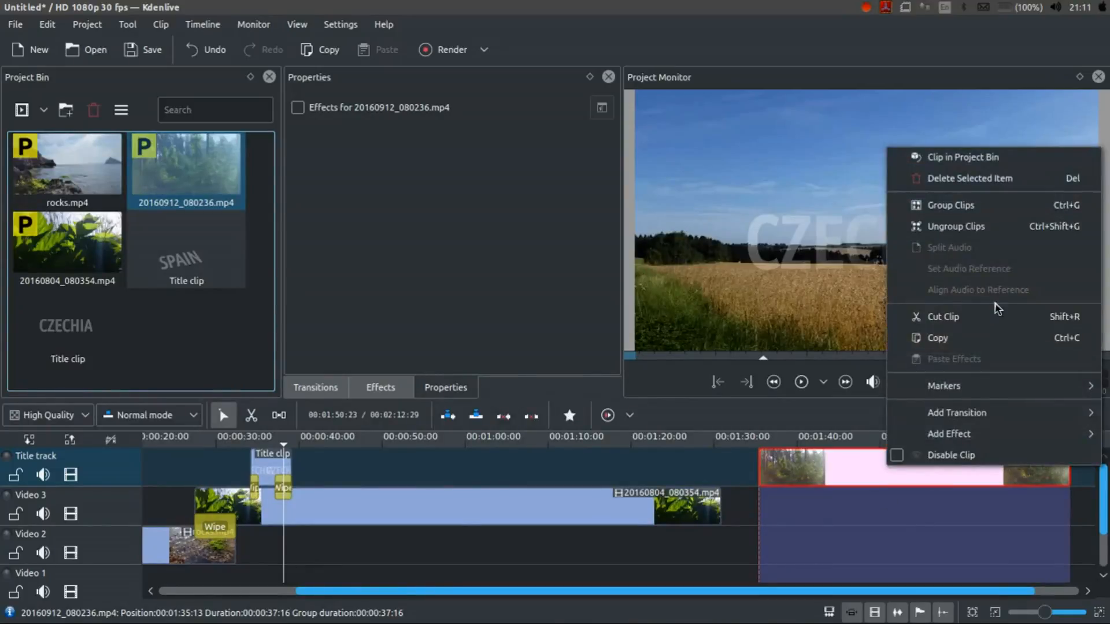
left_click(967, 233)
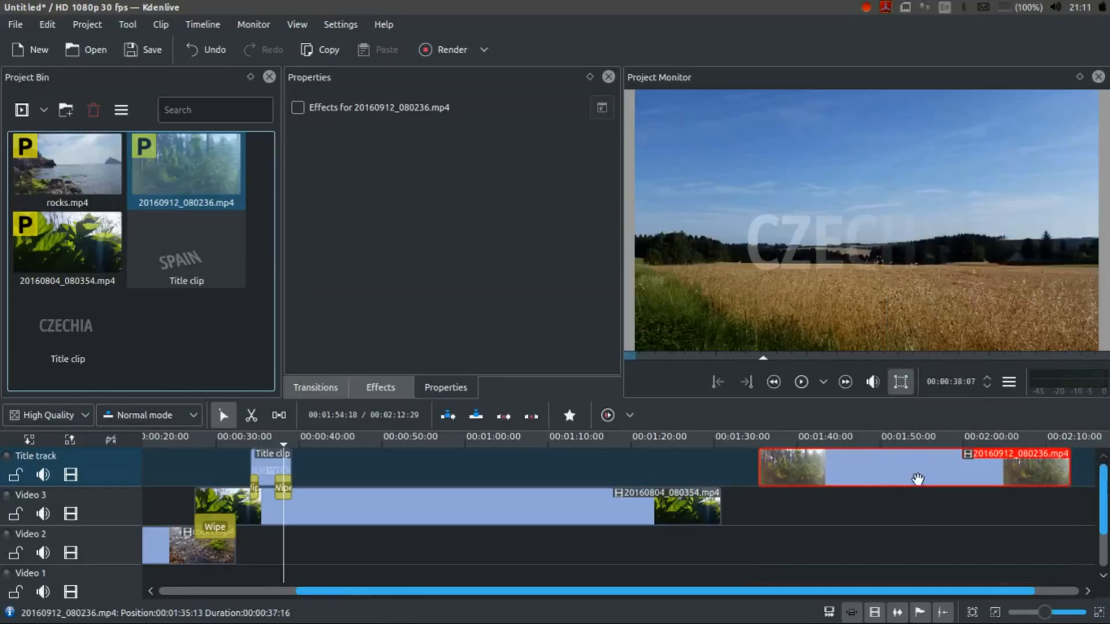
left_click(907, 519)
scroll(925, 525, "down", 3)
left_click_drag(1103, 520, 1093, 617)
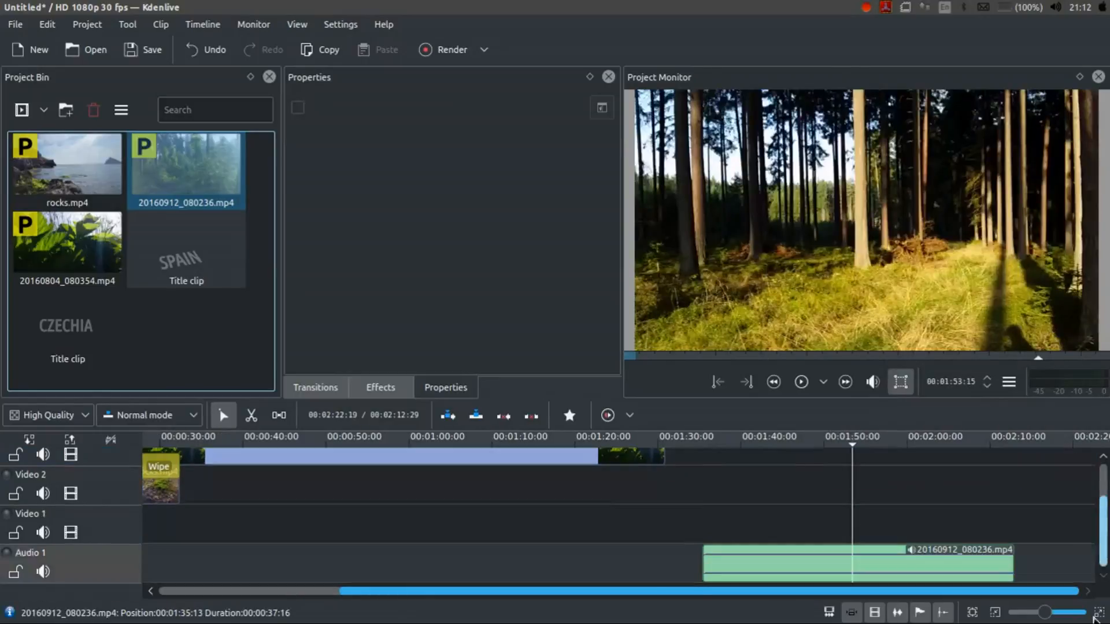
left_click(949, 574)
key("Delete")
scroll(1104, 520, "up", 2)
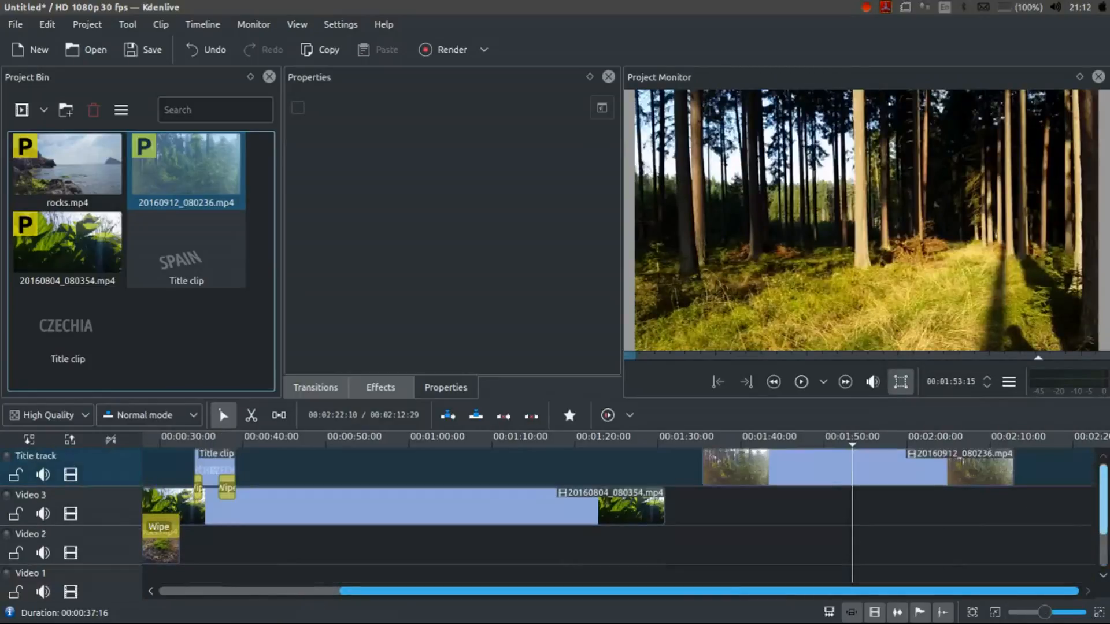
- Move the 20160912_080236.mp4 clip along the Title track so it starts right after the CZECHIA title at 00:00:39:05
scroll(924, 469, "left", 3)
left_click_drag(962, 469, 464, 442)
left_click(478, 442)
left_click_drag(578, 471, 495, 477)
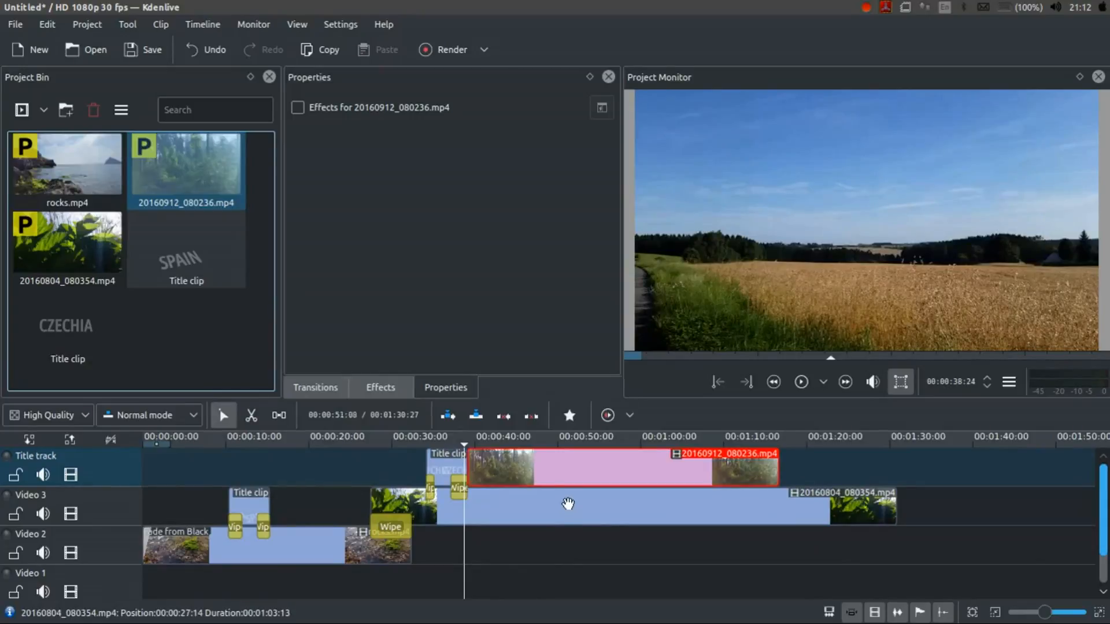
- Add an Affine transition at the start of the 20160912_080236.mp4 clip and select it
right_click(552, 469)
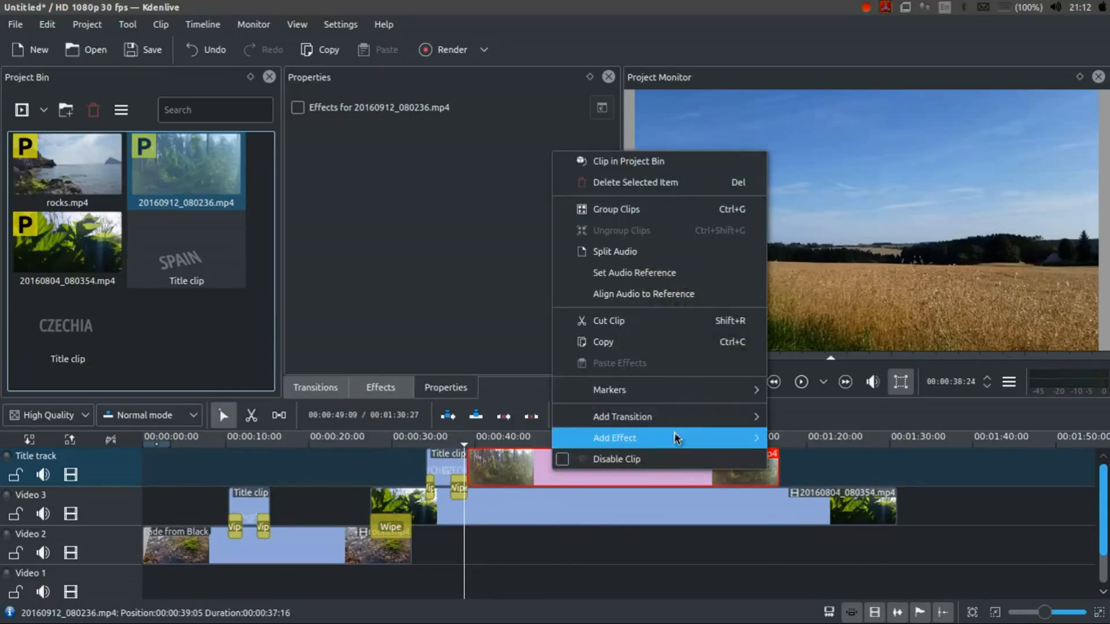
mouse_move(671, 425)
left_click(805, 70)
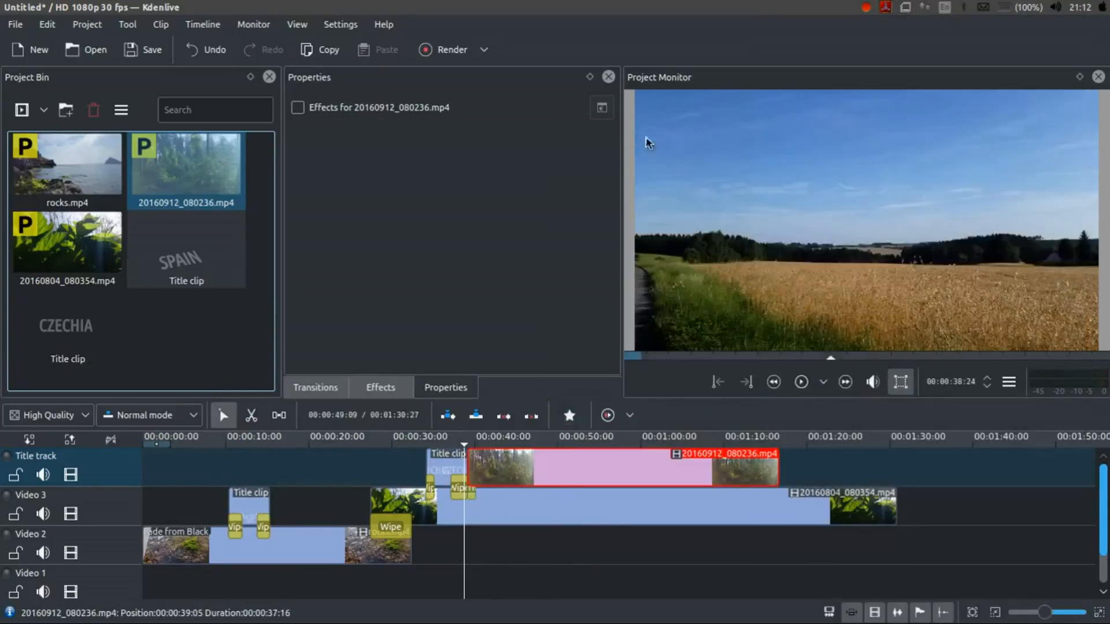
left_click(471, 488)
- Extend the Affine transition to cover the whole 20160912_080236.mp4 clip, with a duration of 00:00:37:16
scroll(475, 504, "up", 3)
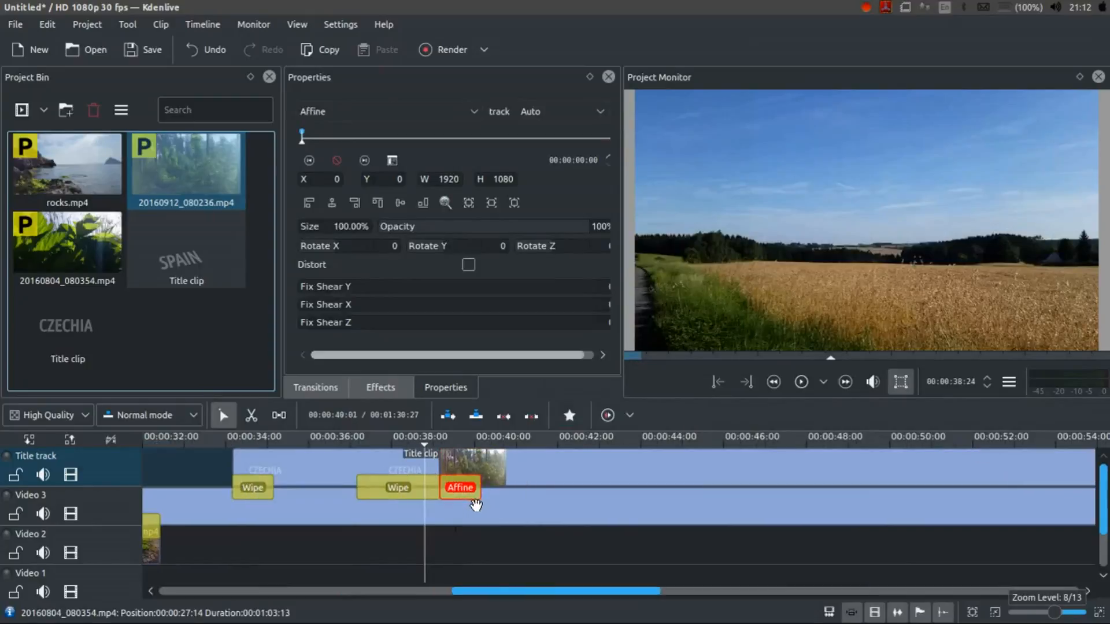
scroll(491, 514, "right", 5)
scroll(406, 510, "down", 1)
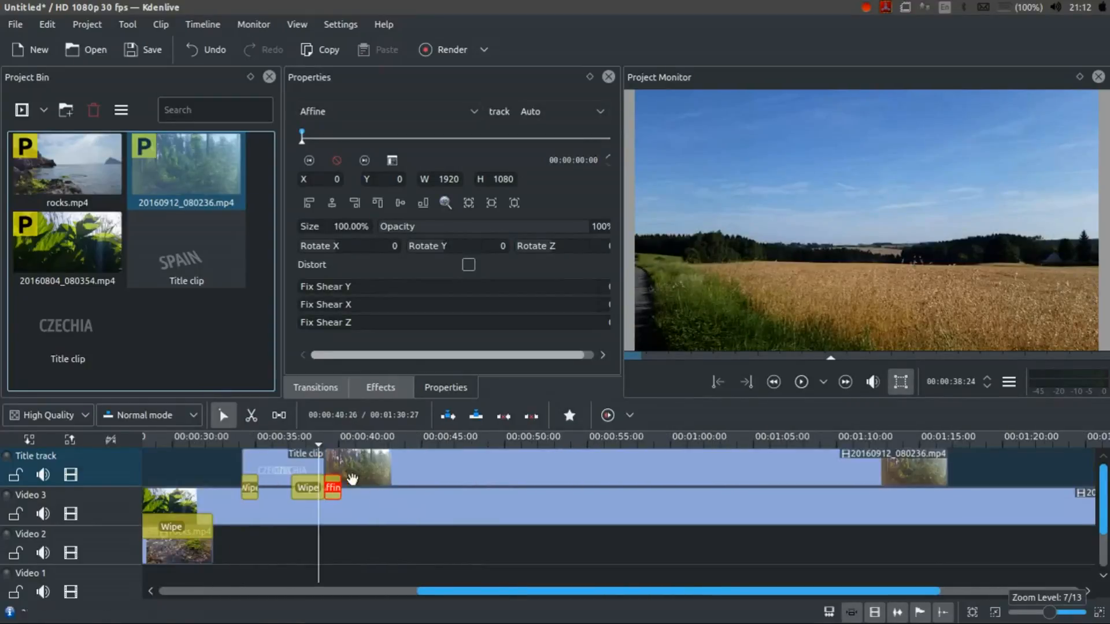
left_click_drag(337, 484, 948, 435)
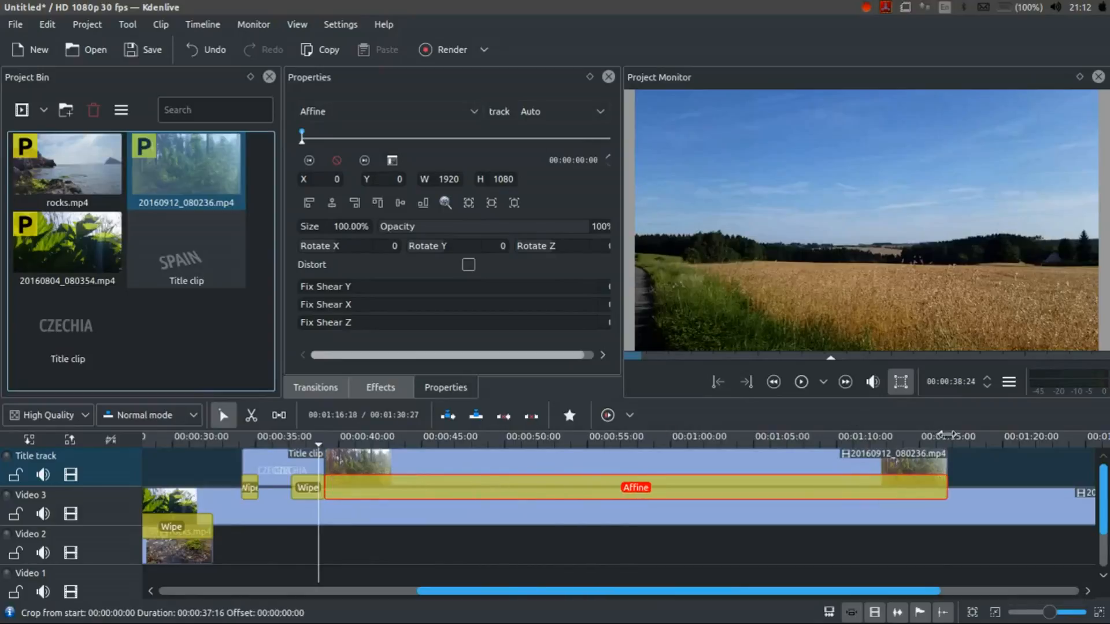
left_click(541, 503)
left_click(539, 484)
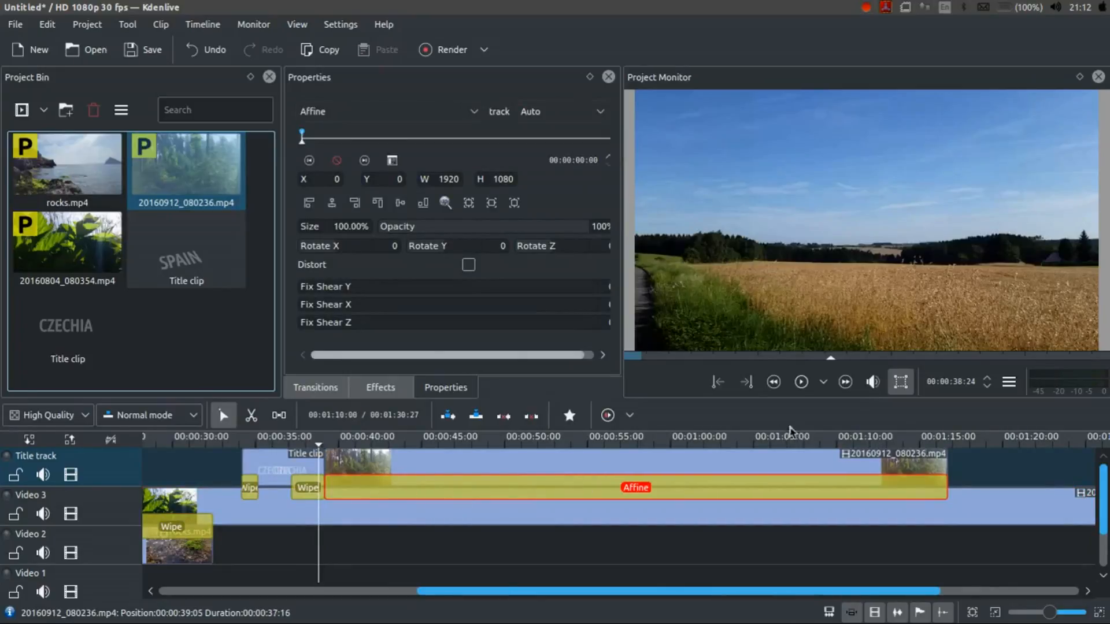
- Apply the Alpha gradient effect from the alpha manipulation effects to the 20160912_080236.mp4 clip
left_click(608, 472)
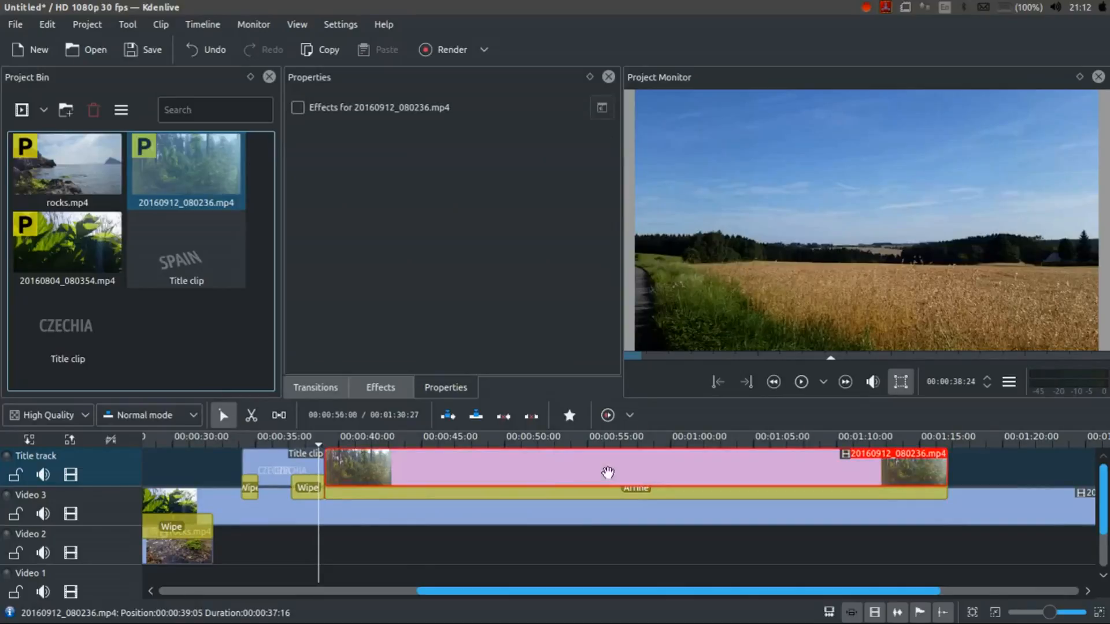
right_click(567, 474)
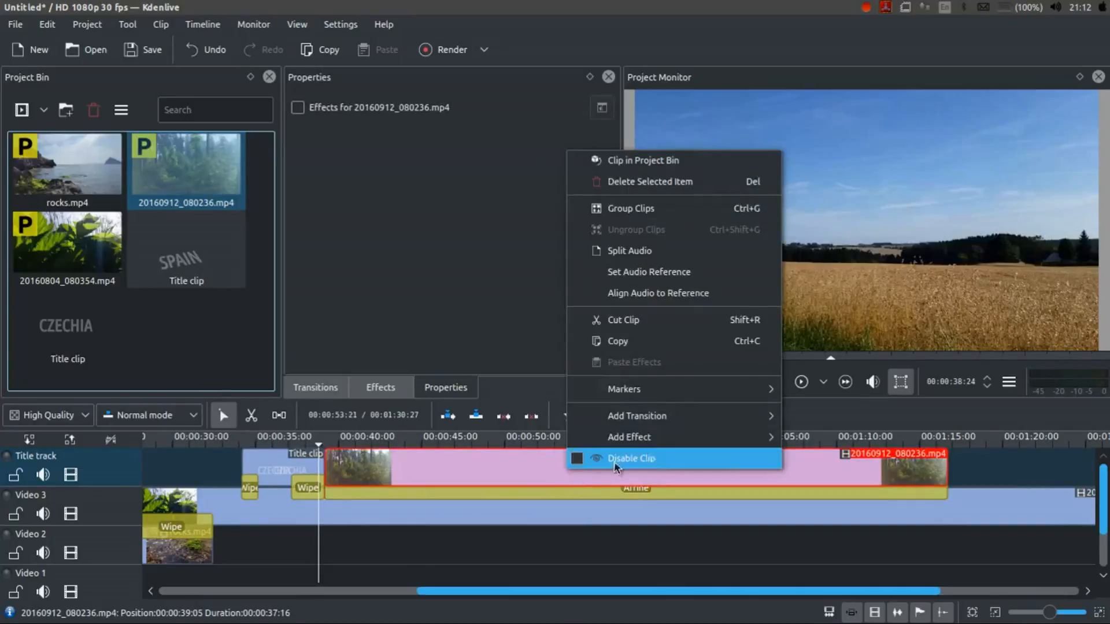
mouse_move(745, 437)
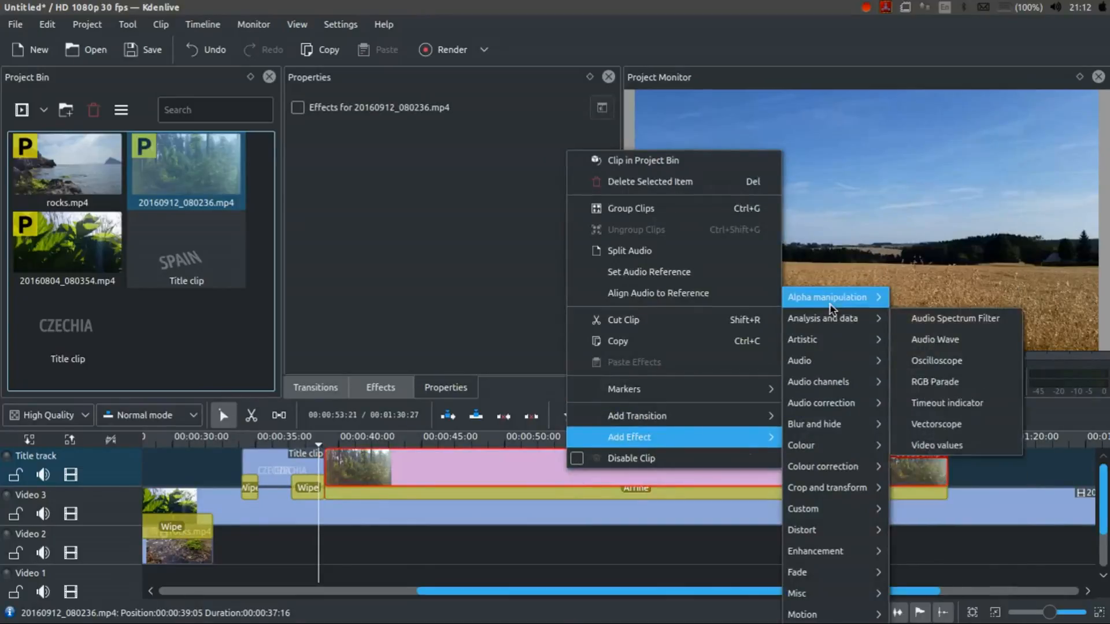
mouse_move(833, 305)
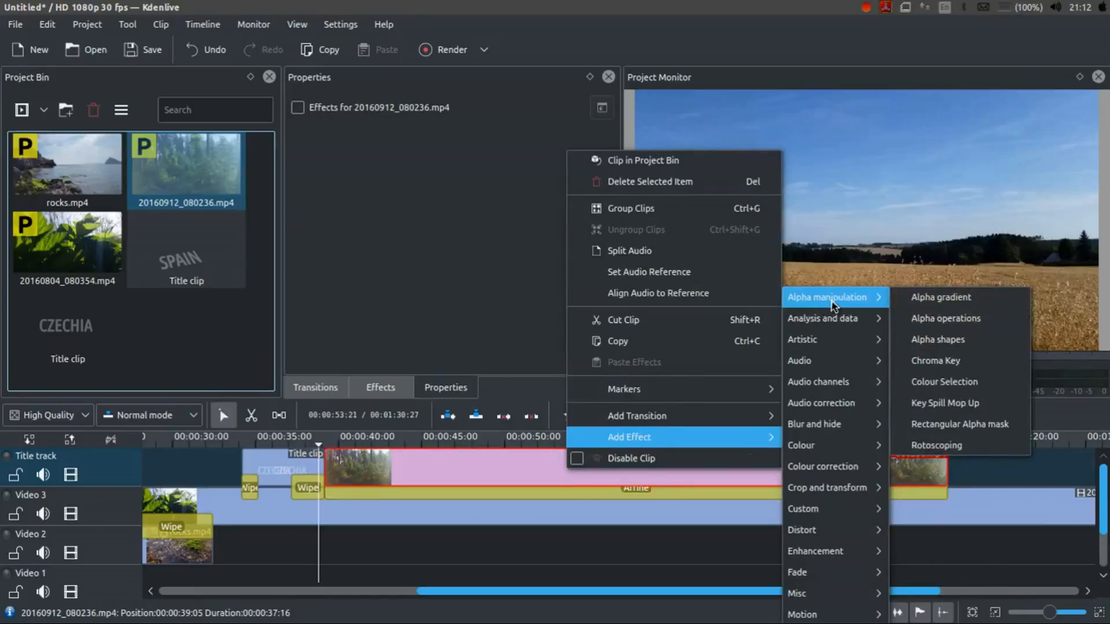
left_click(926, 301)
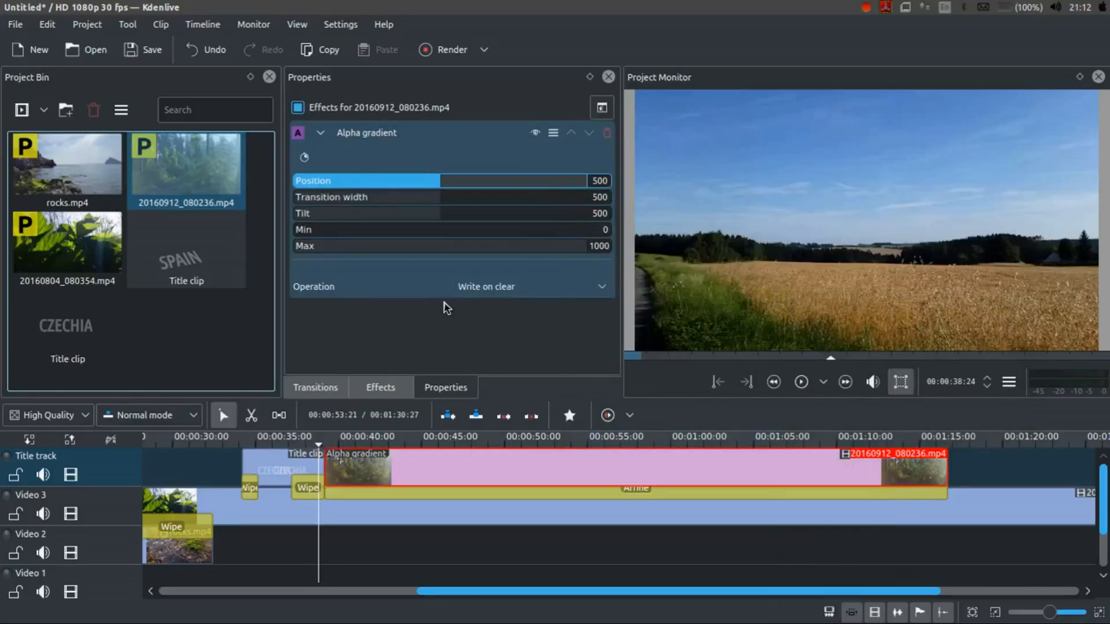
- Preview the gradient blend at several points of the 20160912_080236.mp4 clip and return the playhead to the clip's start
left_click(398, 443)
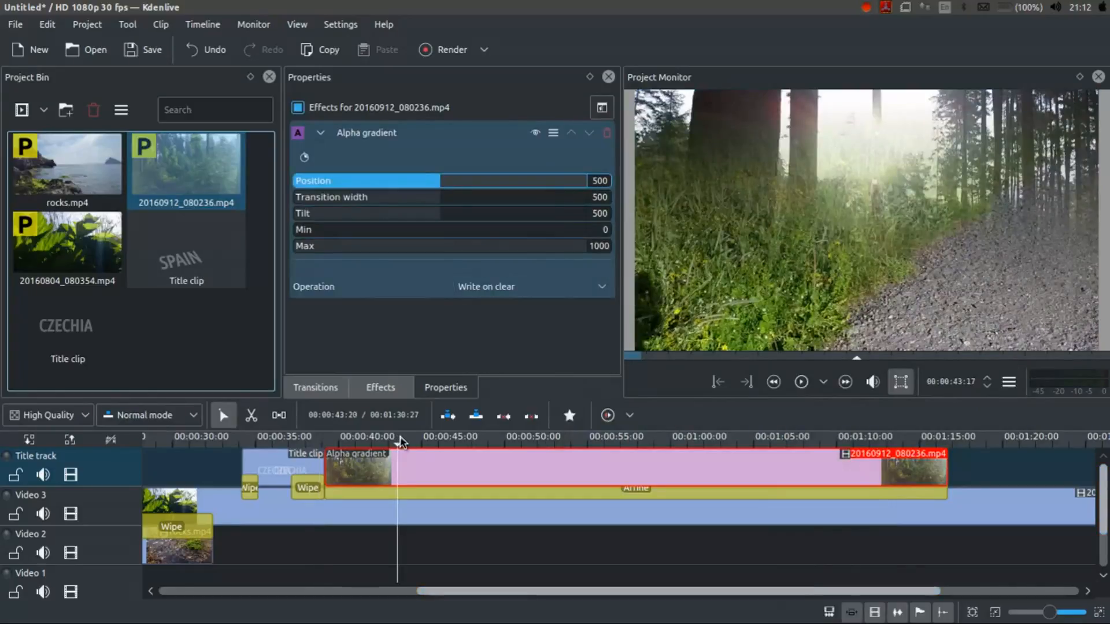
left_click(411, 442)
mouse_move(446, 445)
left_mouse_down()
mouse_move(481, 445)
mouse_move(453, 445)
left_mouse_up()
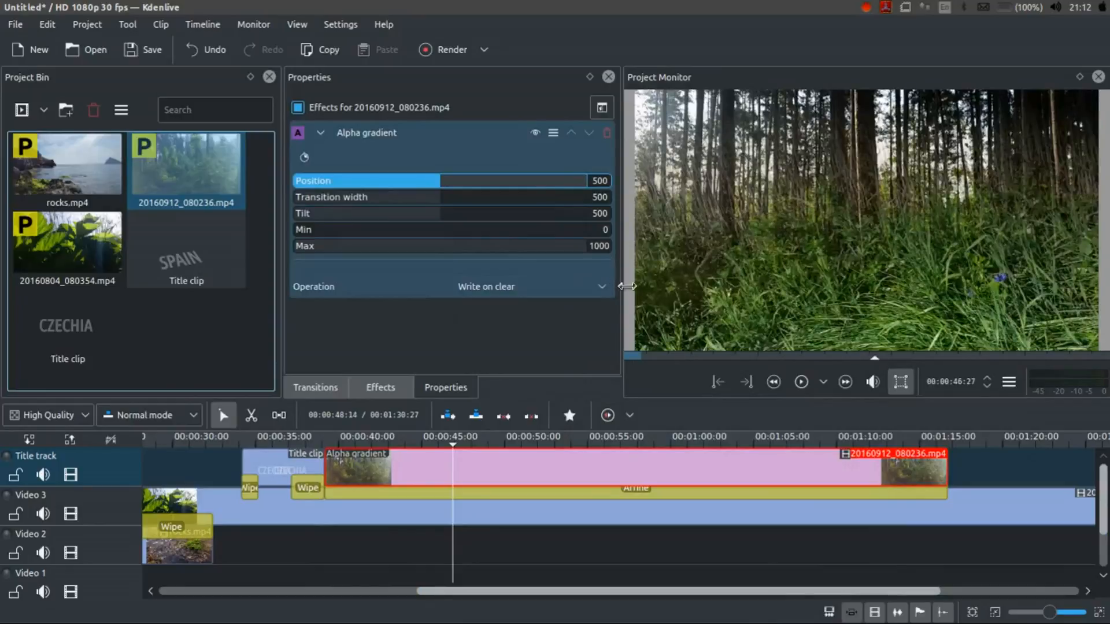
left_click_drag(627, 286, 647, 286)
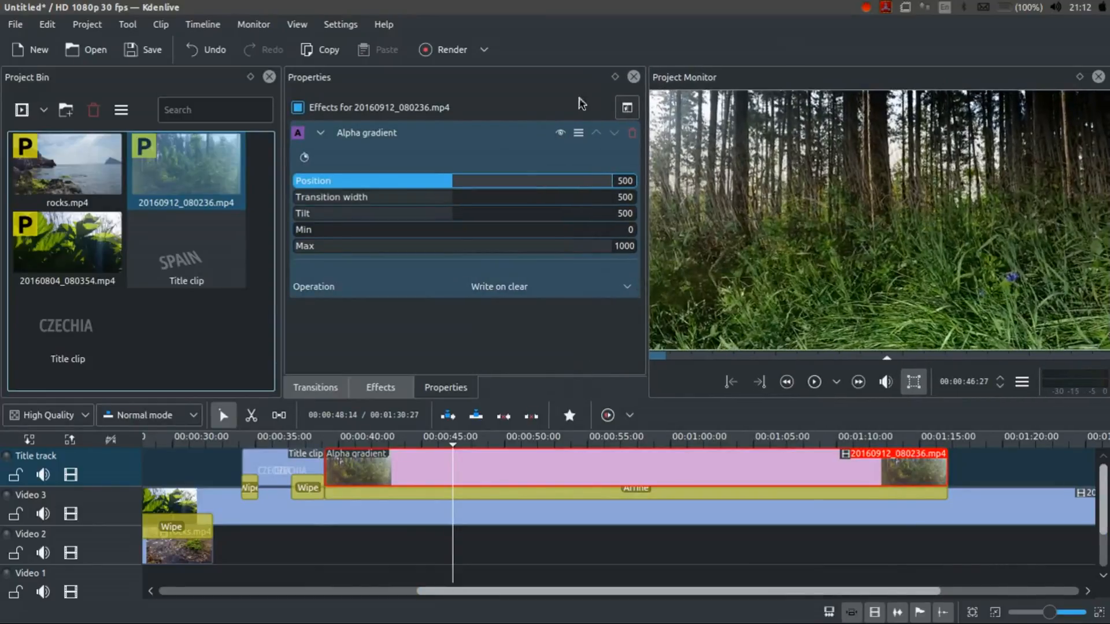
left_click(426, 444)
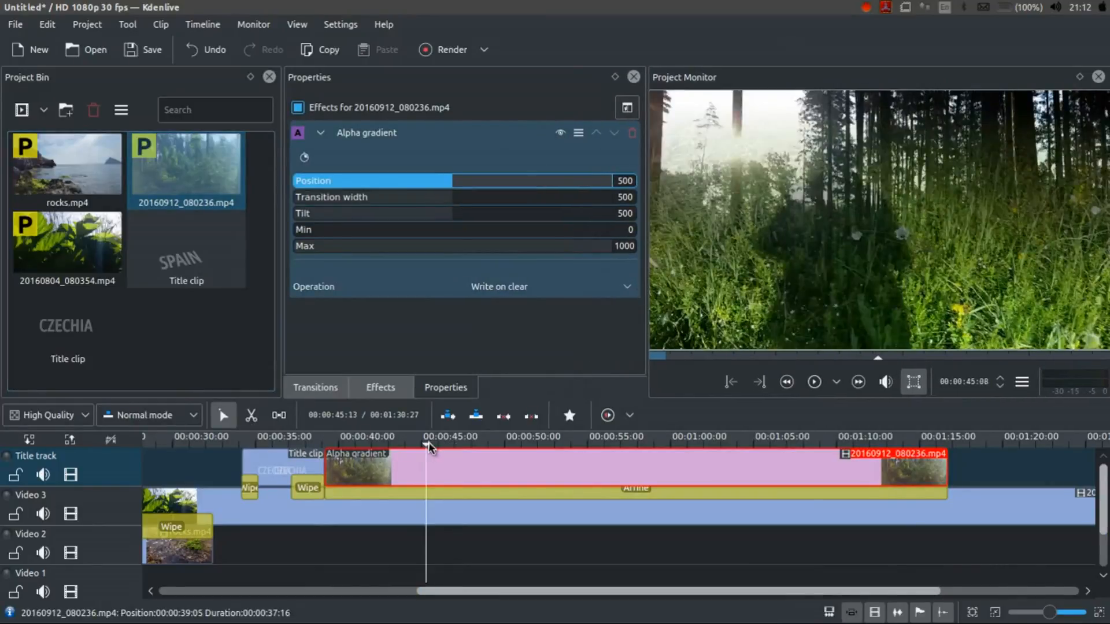
left_click(416, 442)
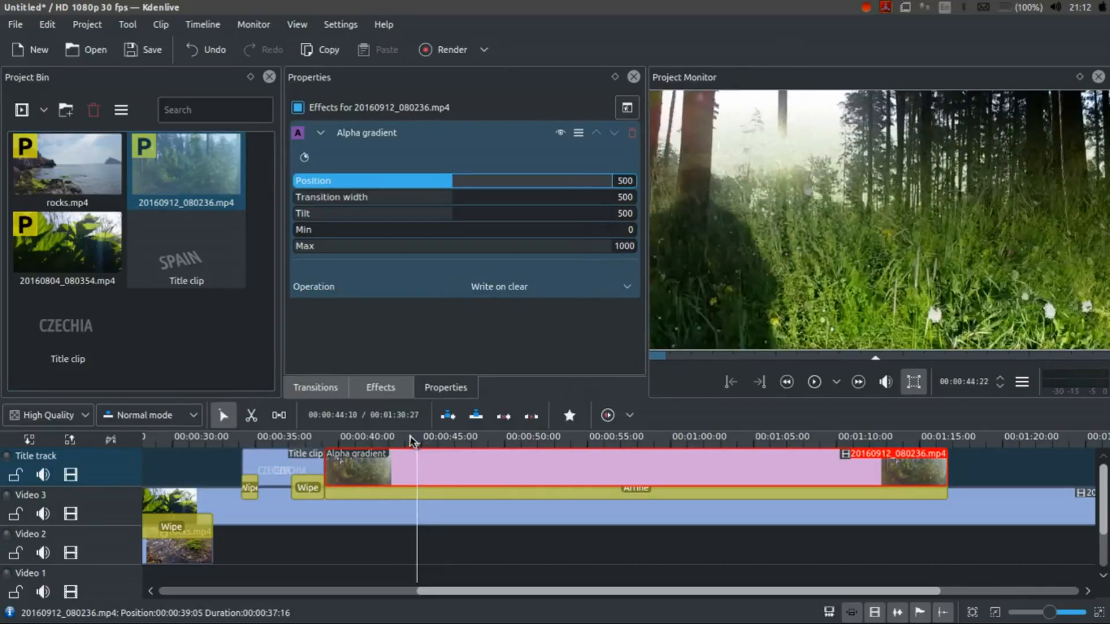
left_click_drag(410, 437, 334, 432)
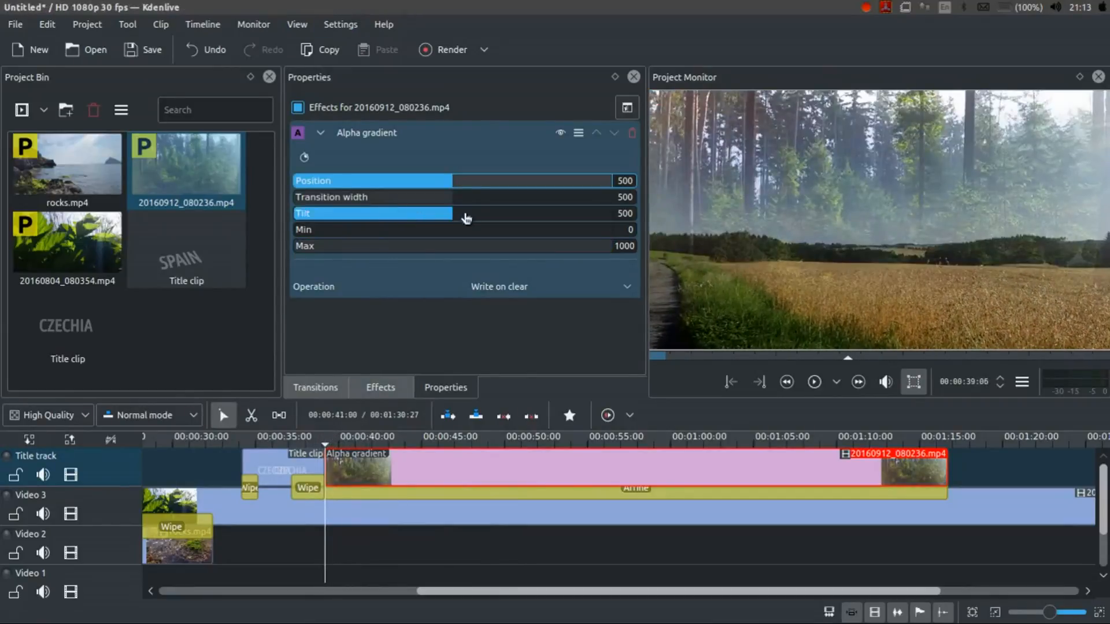
- Set the Alpha gradient's transition width to 533, tilt to 802 and position to 0
left_click_drag(444, 221, 563, 221)
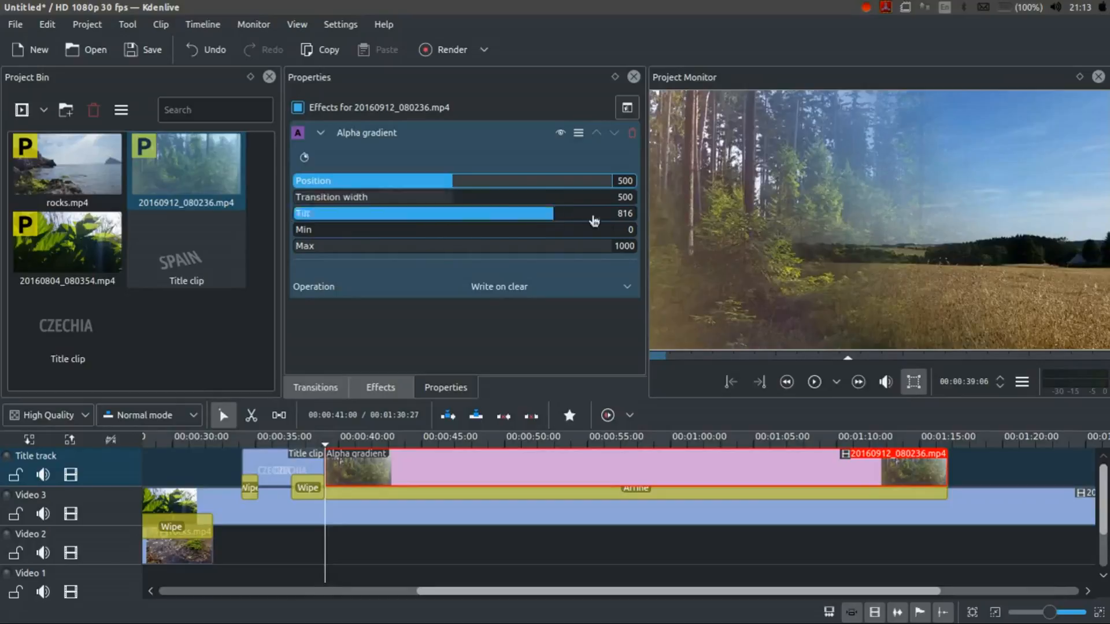
mouse_move(444, 199)
left_mouse_down()
mouse_move(363, 199)
mouse_move(512, 199)
mouse_move(464, 202)
left_mouse_up()
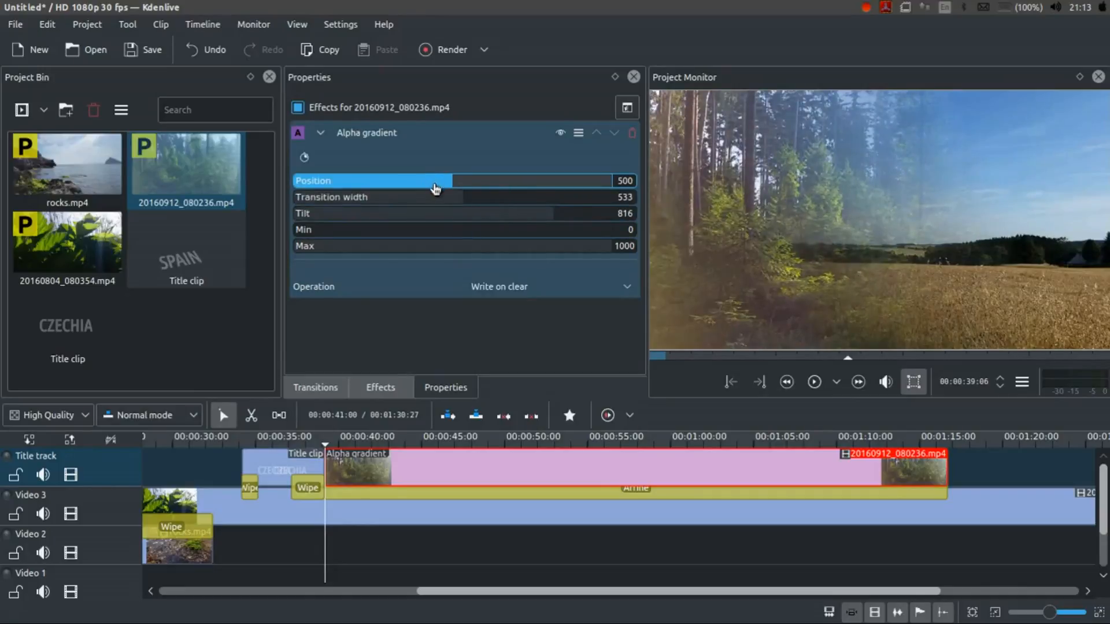
left_click_drag(433, 186, 324, 183)
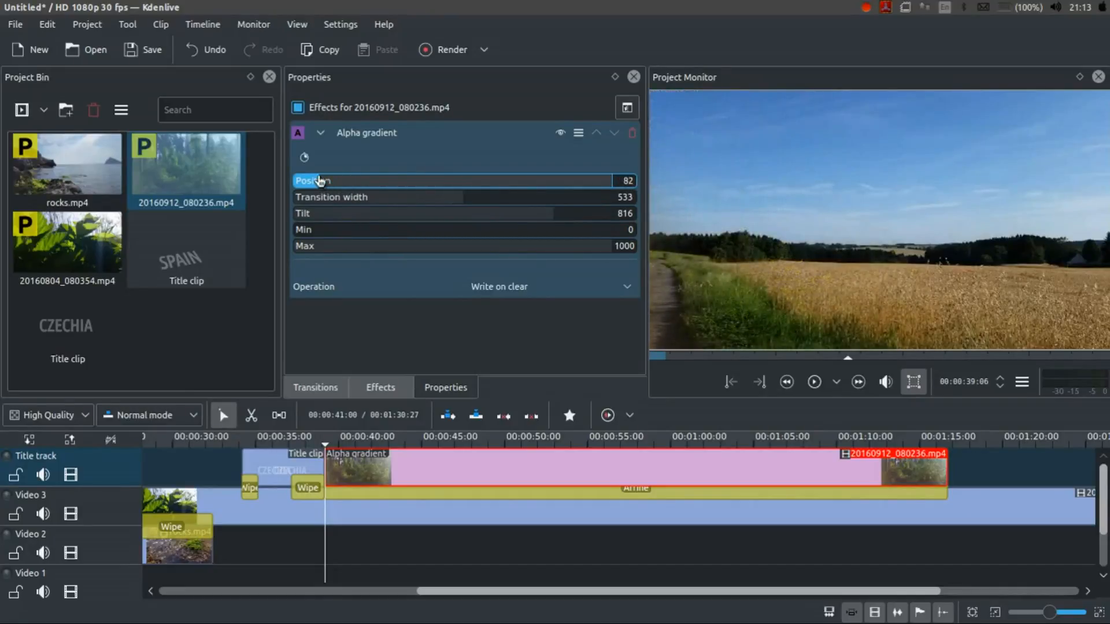
left_click_drag(377, 185, 474, 184)
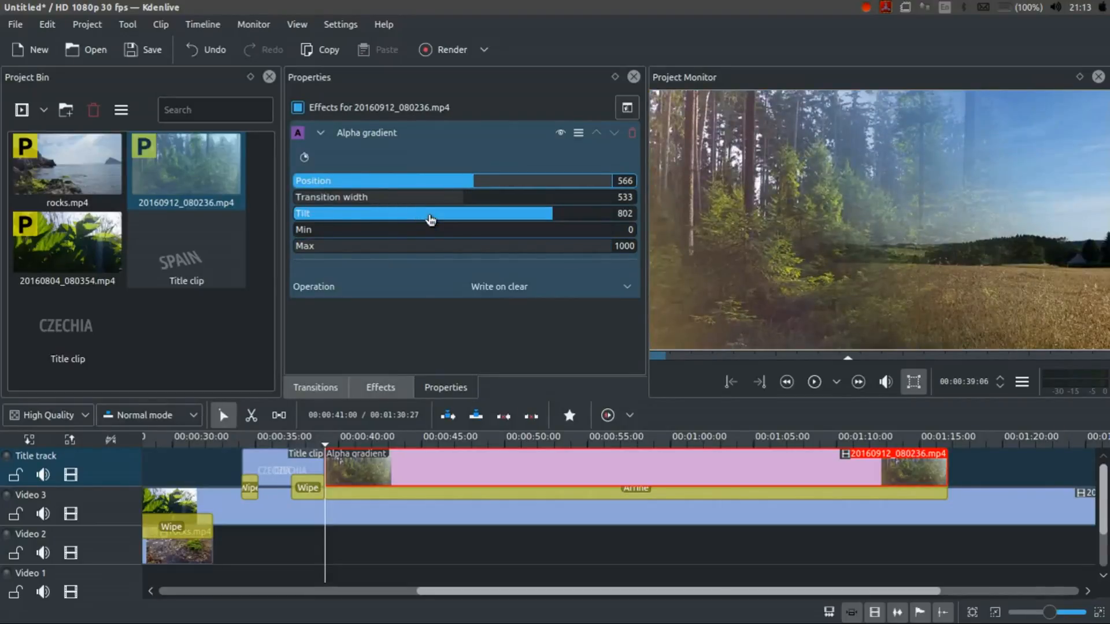
left_click_drag(443, 184, 300, 183)
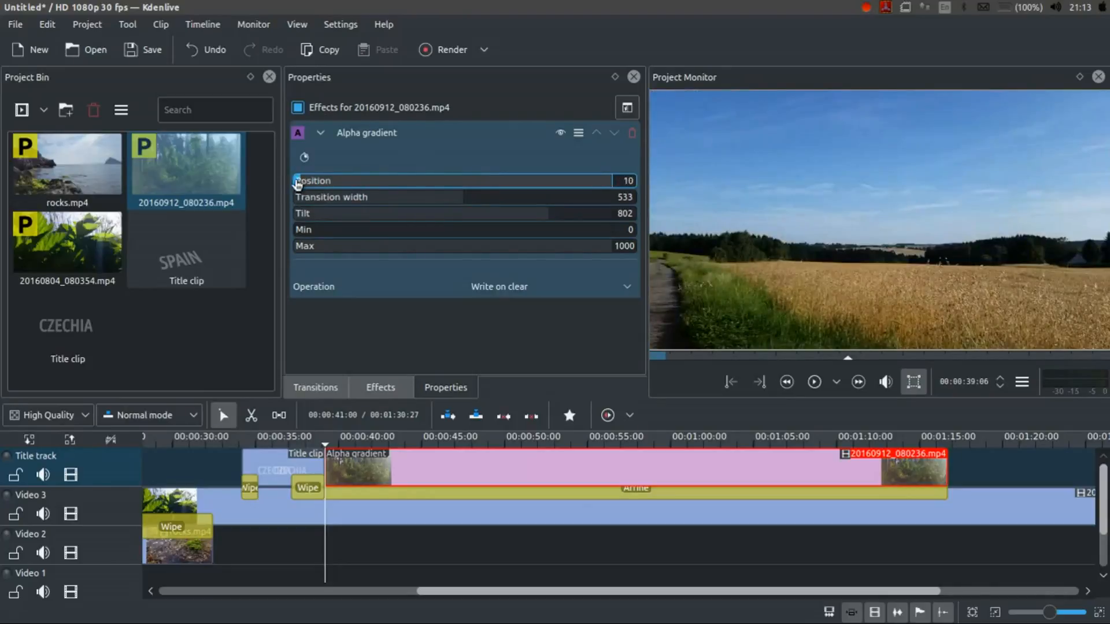
left_click_drag(297, 187, 284, 180)
- Enable keyframes for the Alpha gradient and move the end keyframe to 00:00:02:02 with position 567
left_click(304, 157)
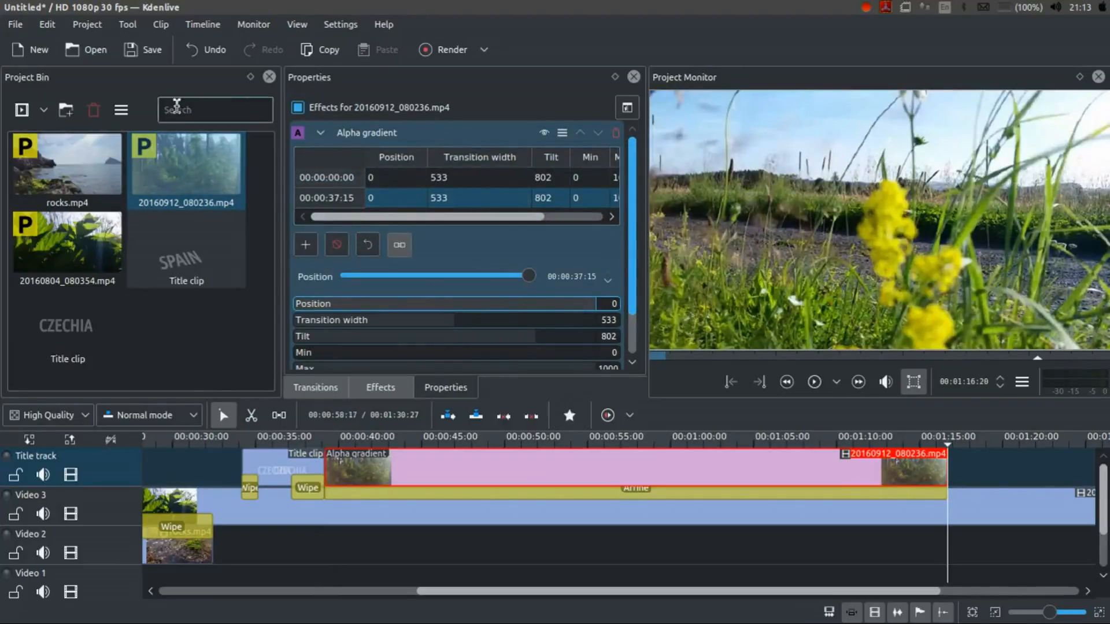
left_click(309, 177)
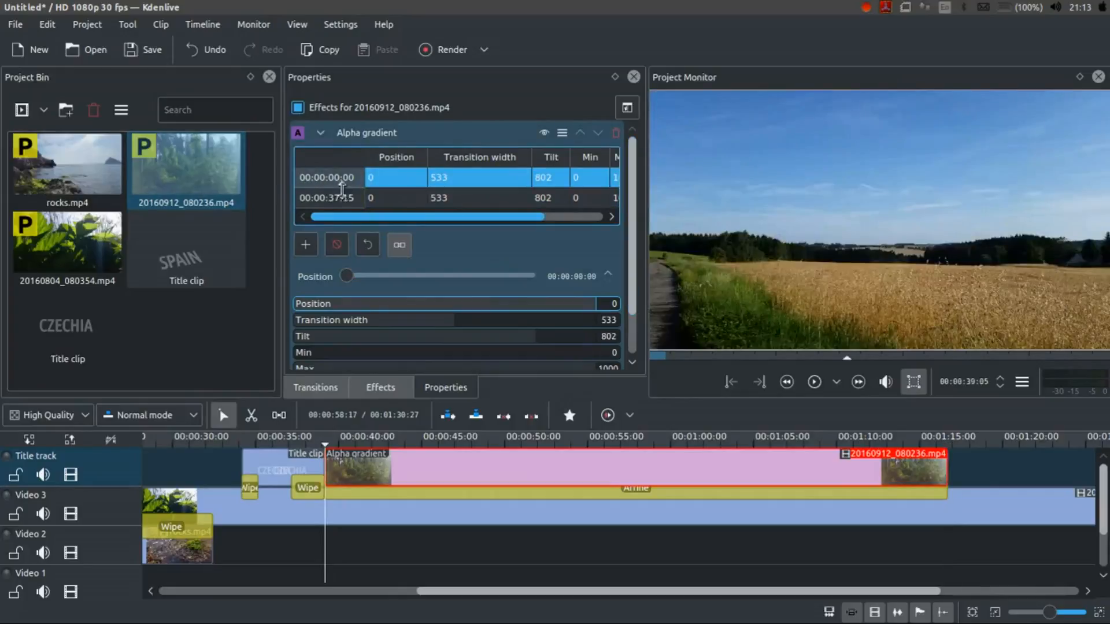
left_click(333, 200)
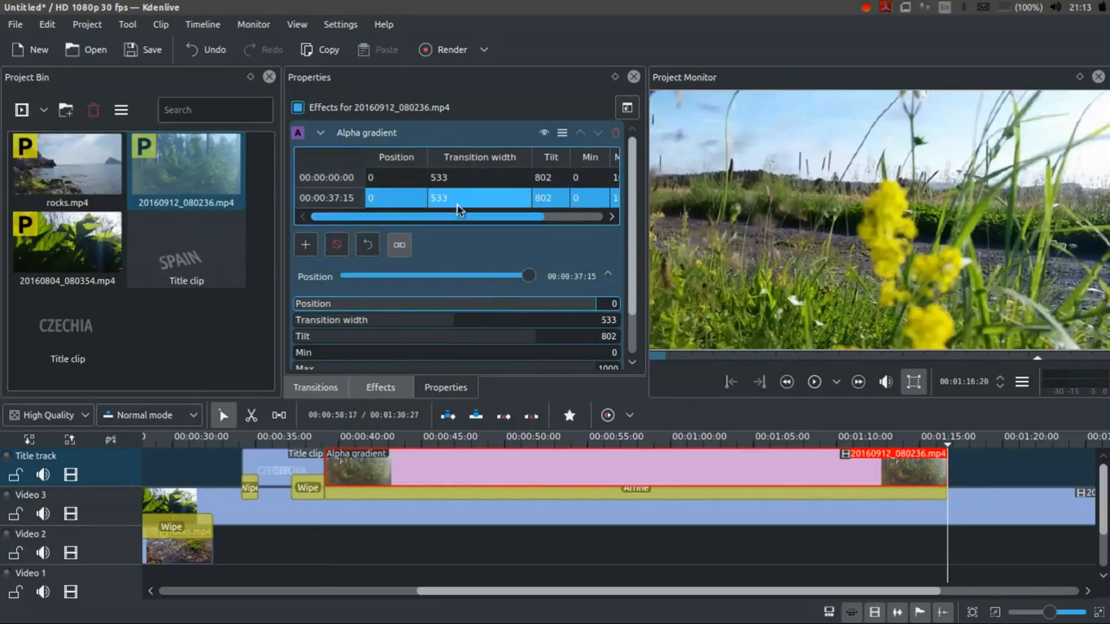
left_click_drag(532, 281, 359, 277)
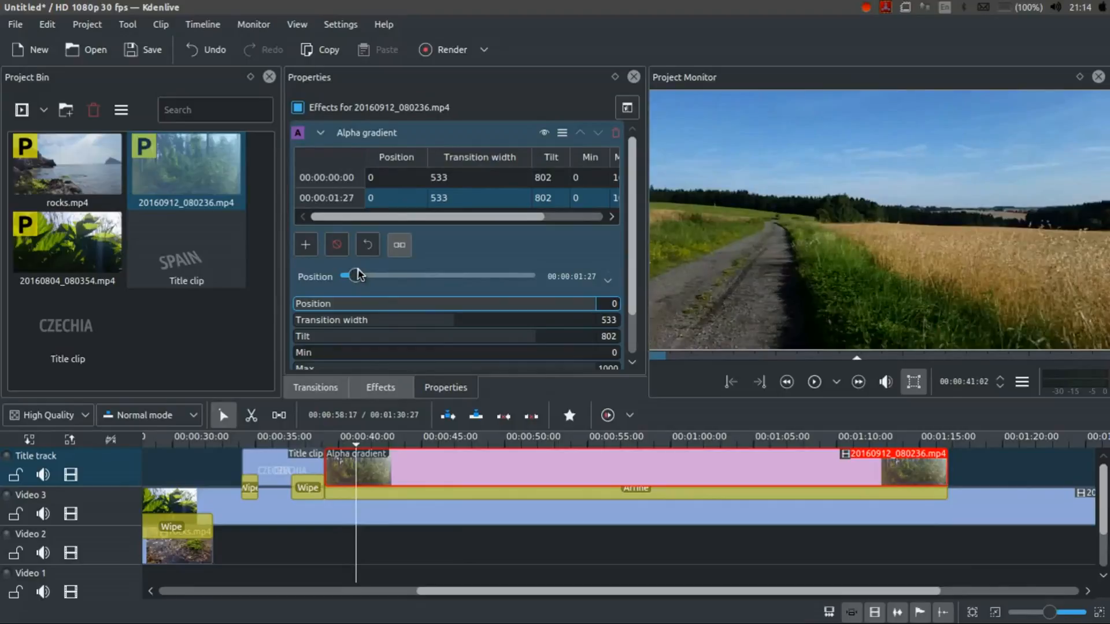
left_click_drag(359, 271, 360, 271)
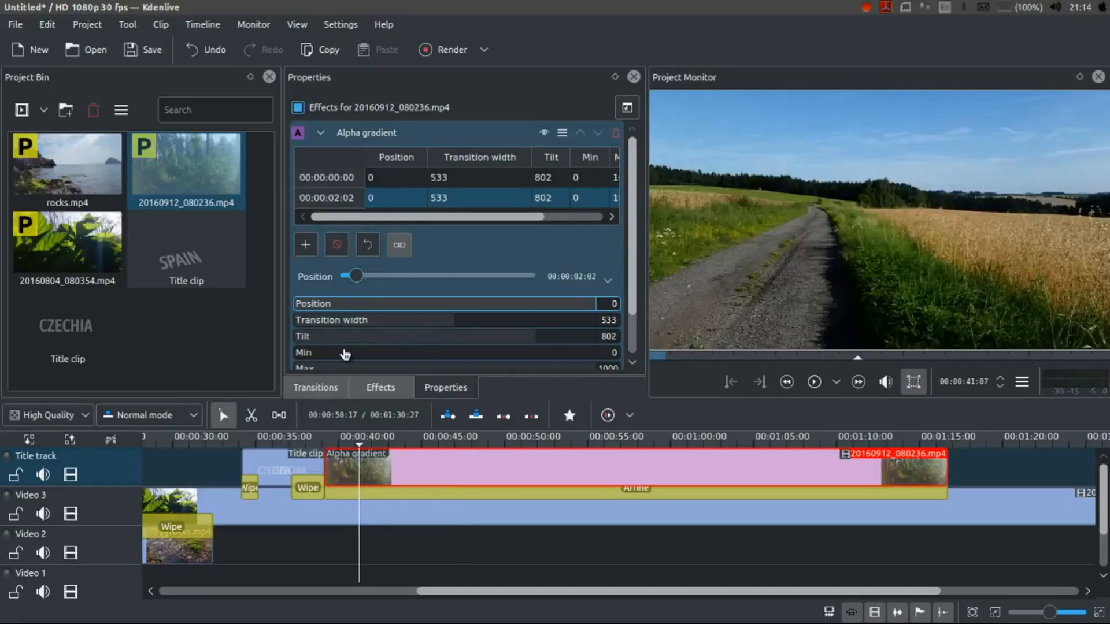
left_click_drag(315, 304, 464, 303)
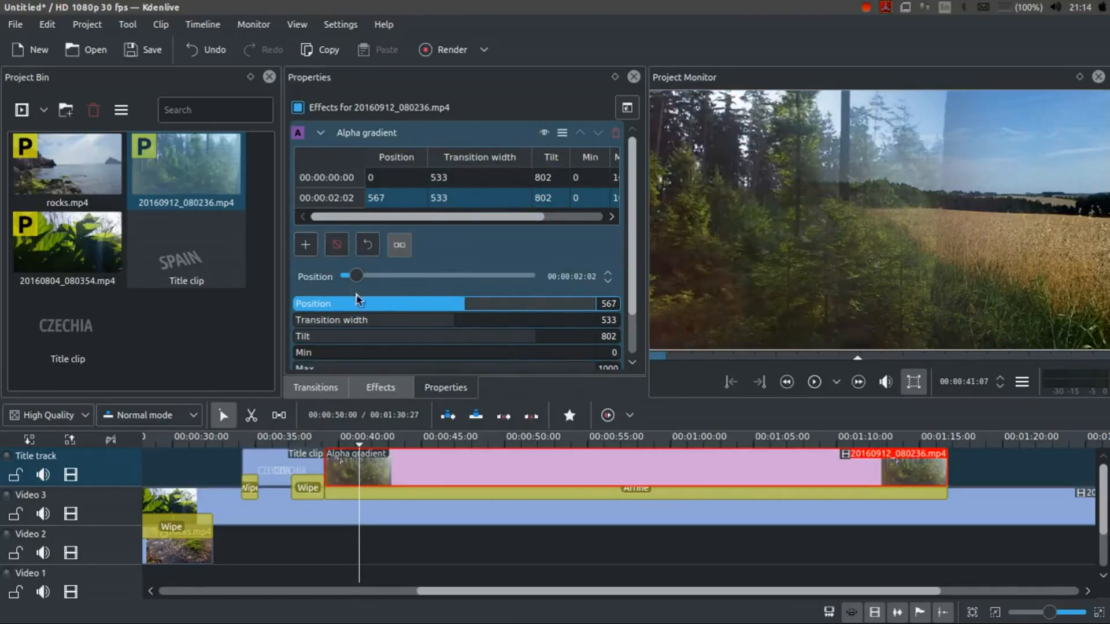
- Add an Alpha gradient keyframe at 00:00:16:17 with tilt 535
left_click(303, 245)
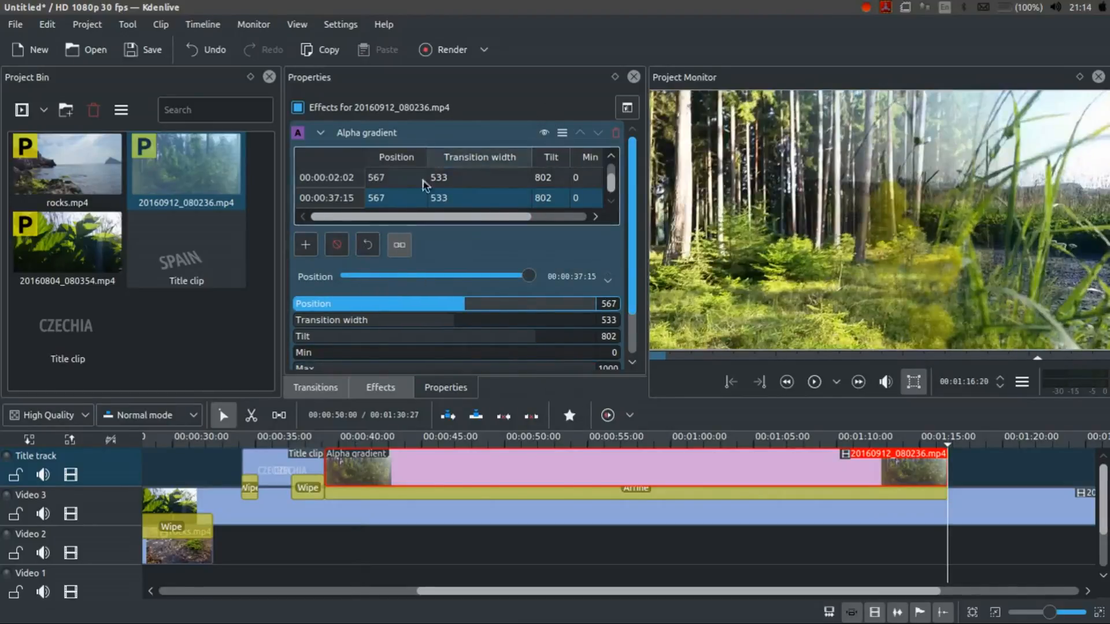
left_click_drag(611, 187, 610, 203)
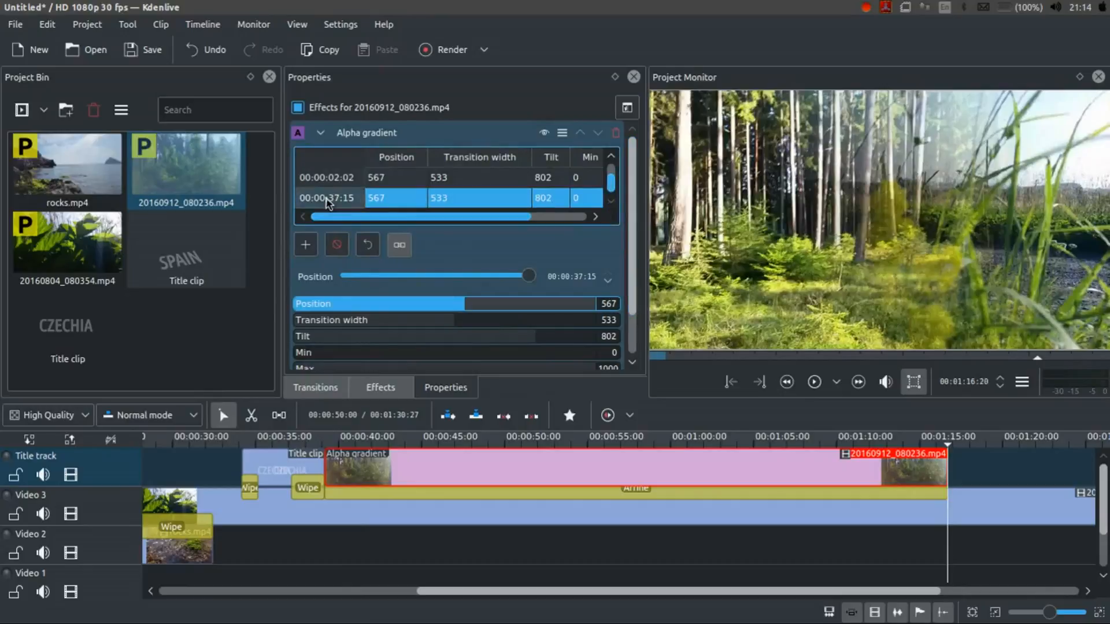
left_click_drag(534, 279, 419, 291)
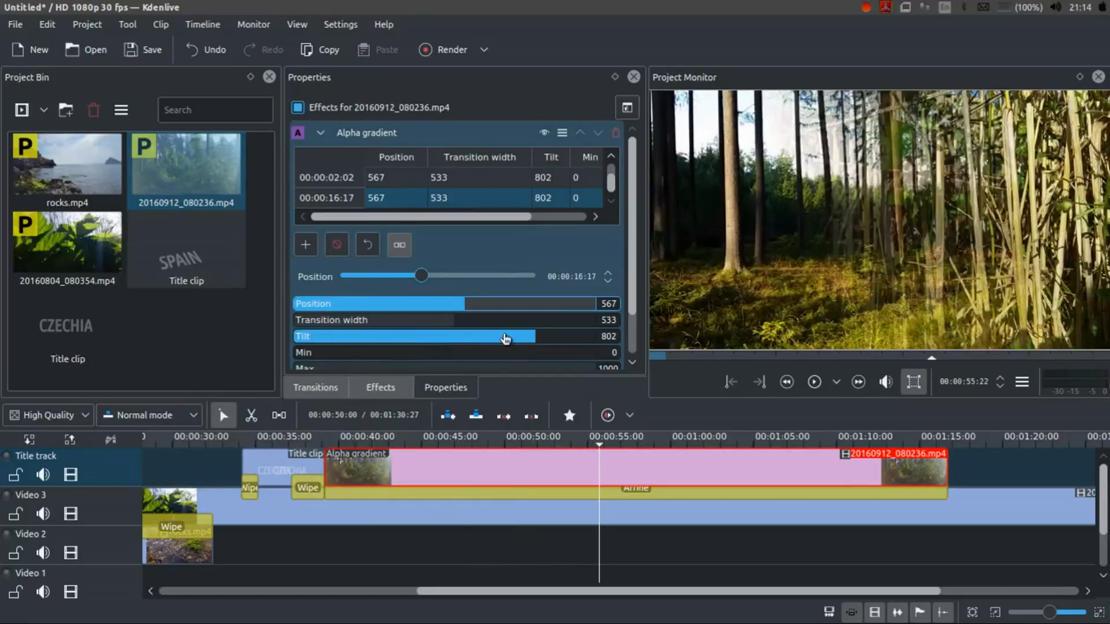
left_click_drag(506, 340, 456, 341)
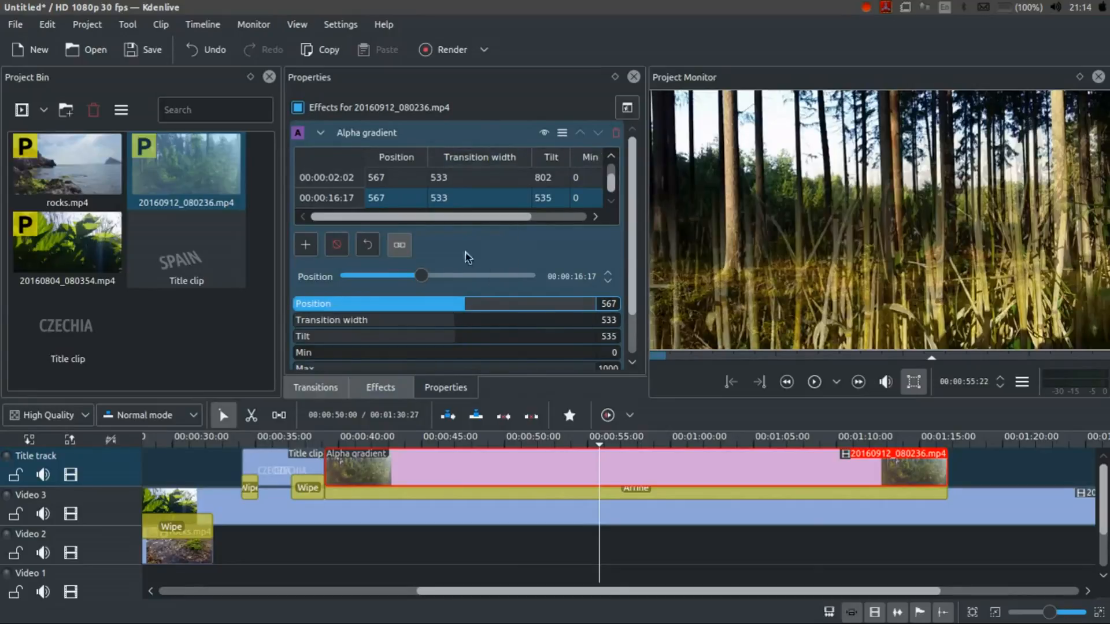
- Add Alpha gradient keyframes at 00:00:30:28 with tilt 288 and position 858, and at 00:00:37:15 with position 1000
left_click(305, 244)
left_click(373, 202)
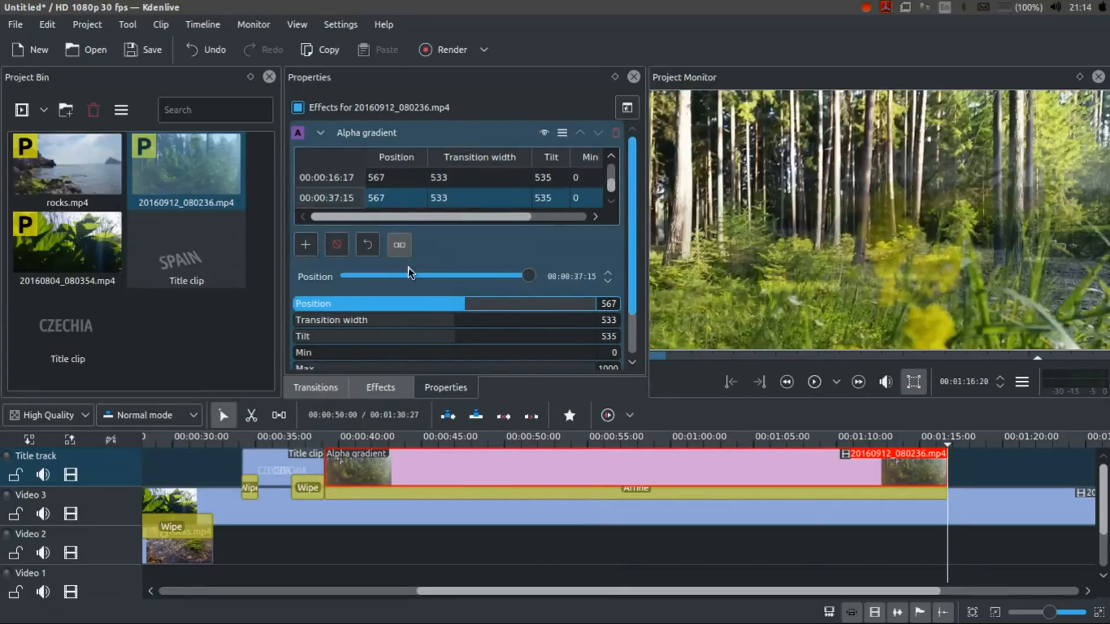
left_click_drag(524, 276, 477, 280)
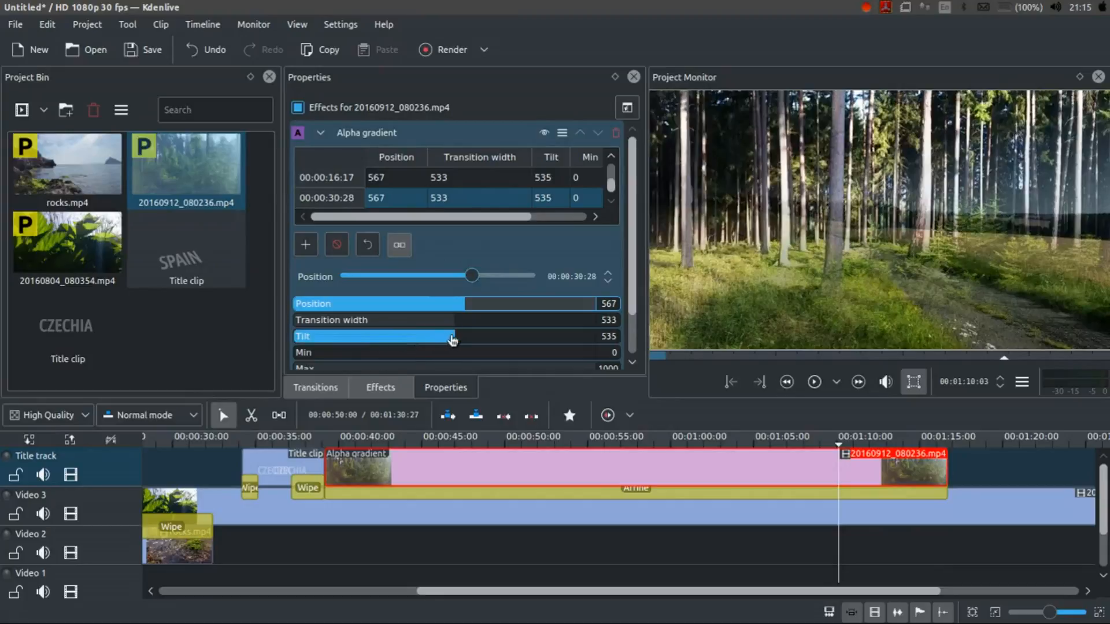
left_click_drag(452, 340, 377, 338)
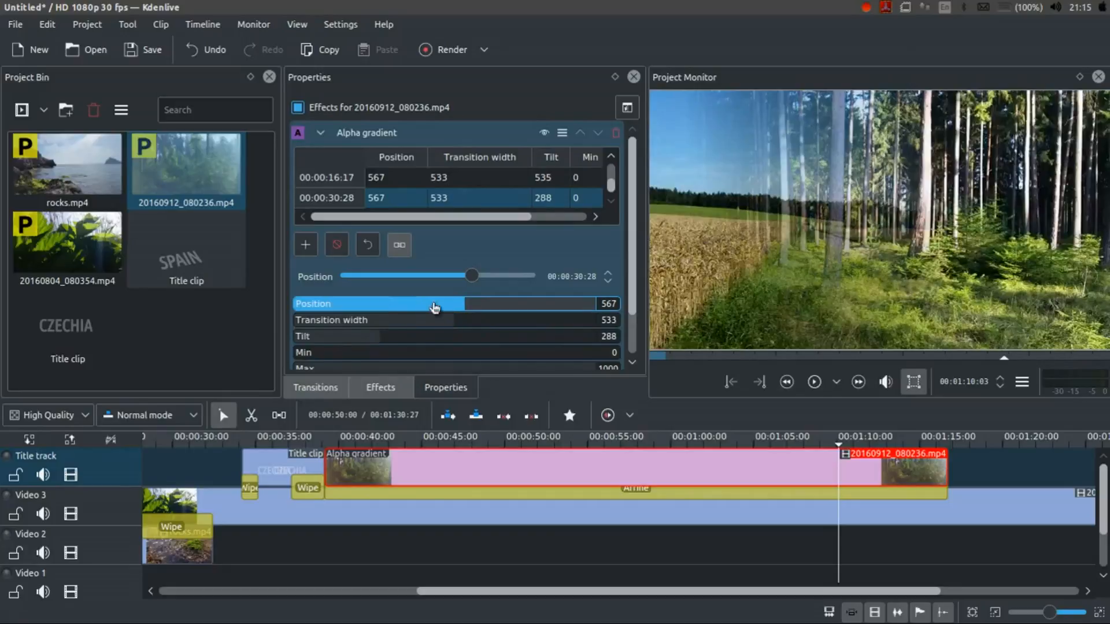
left_click_drag(467, 307, 554, 312)
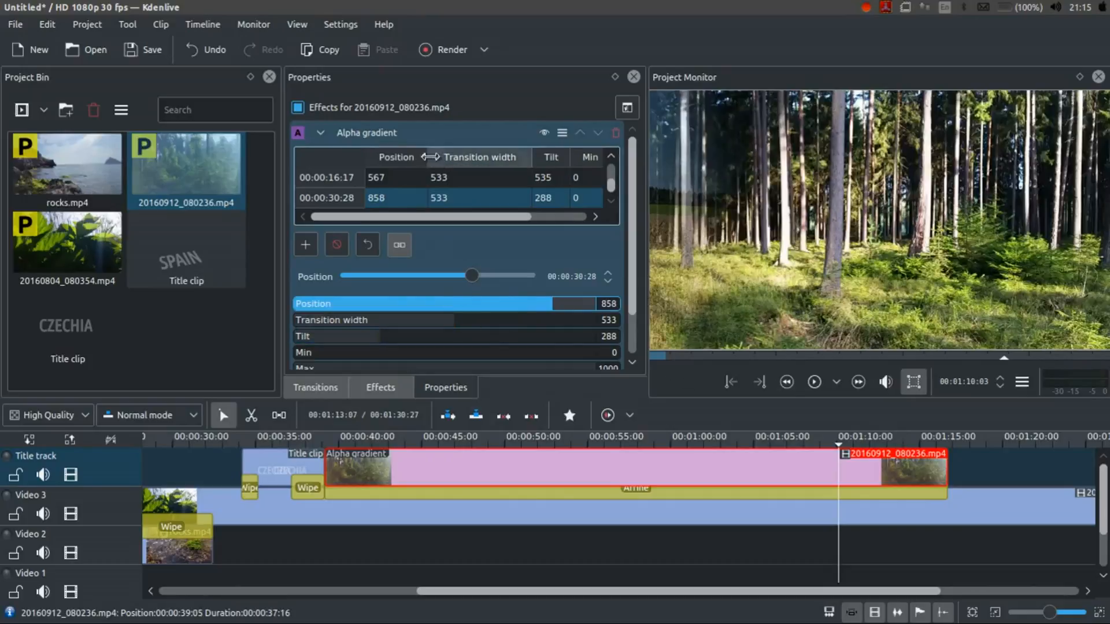
left_click(305, 244)
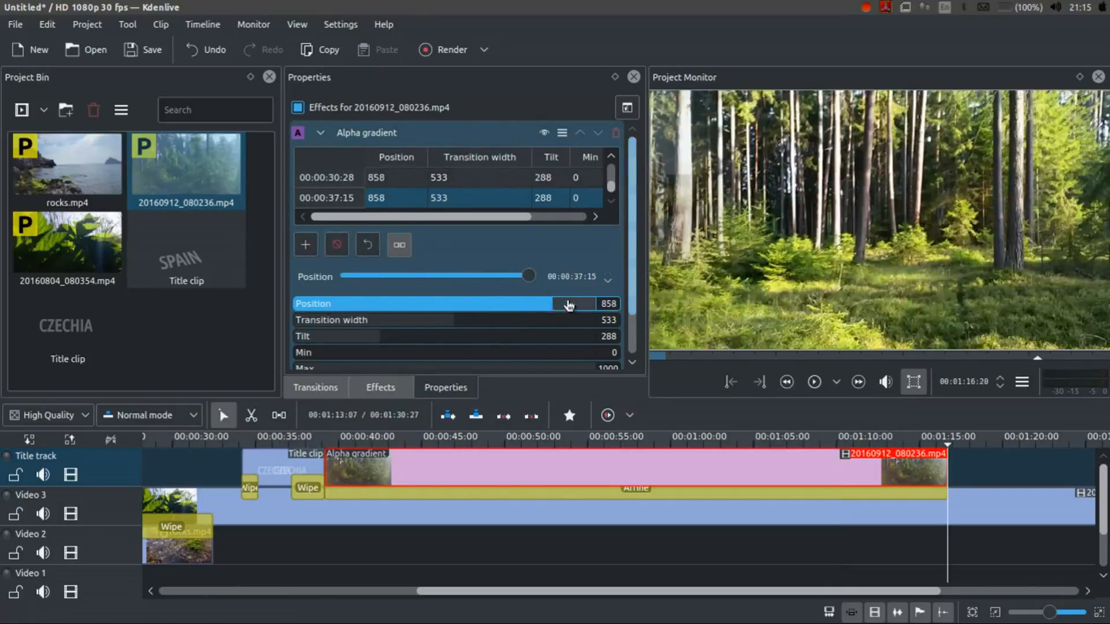
left_click_drag(567, 306, 620, 307)
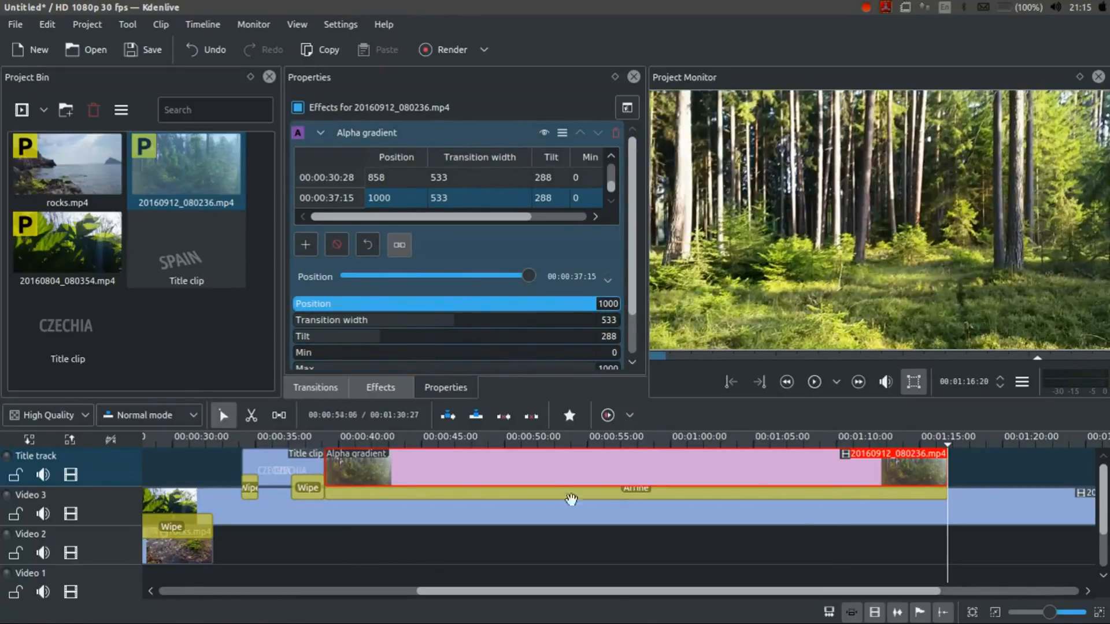
- Move the playhead to the SPAIN title at about 00:00:13:01 and open that title for editing with the video background shown
scroll(564, 501, "down", 3)
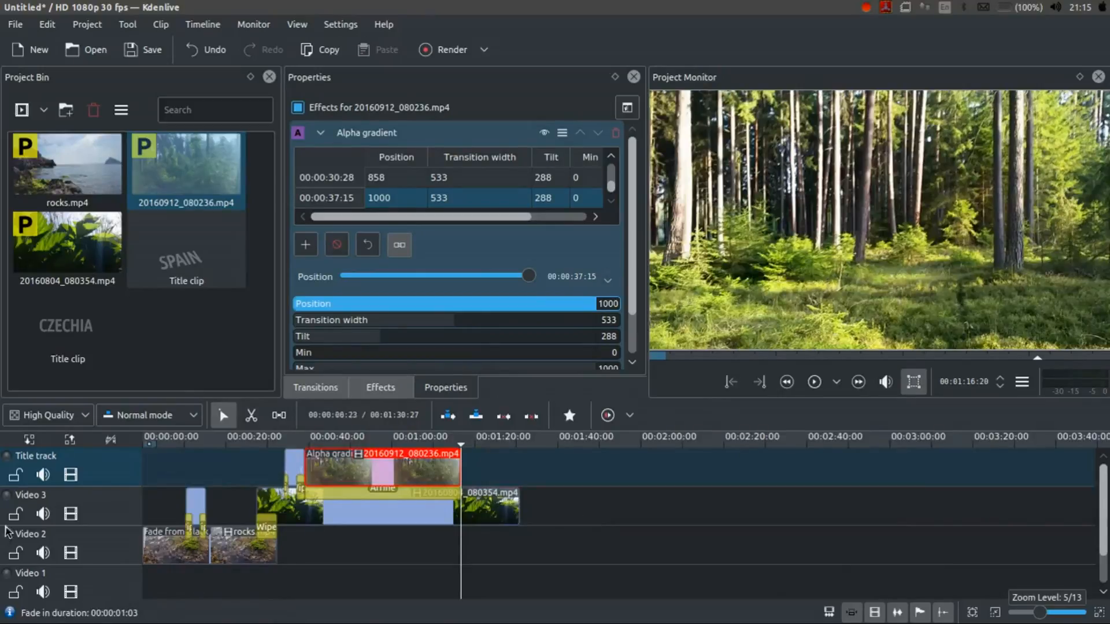
left_click(169, 457)
scroll(178, 537, "up", 1)
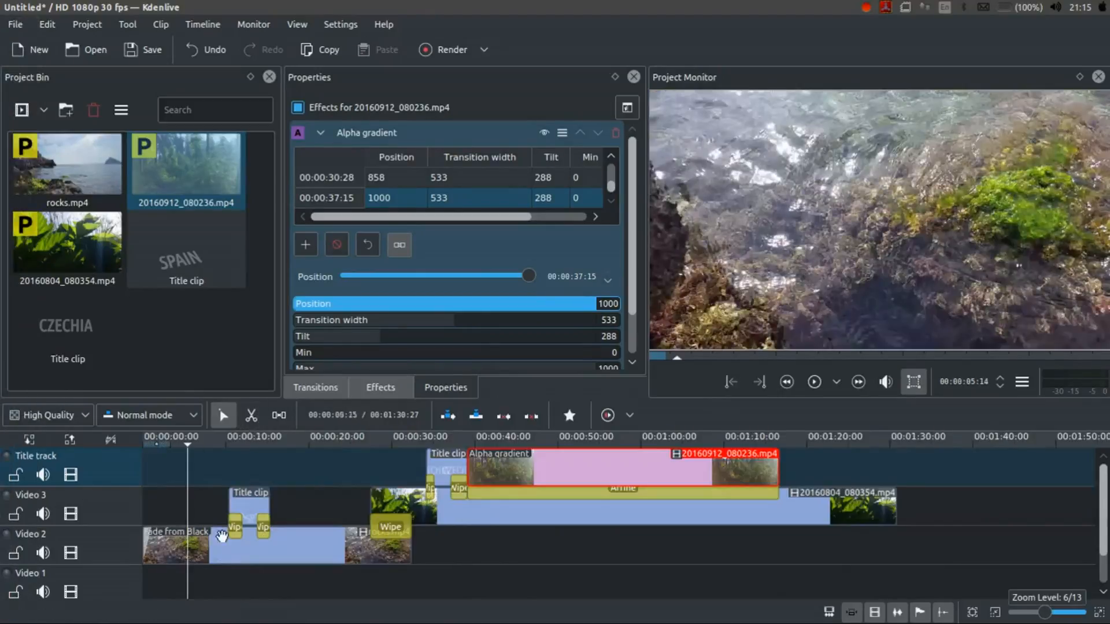
left_click(250, 441)
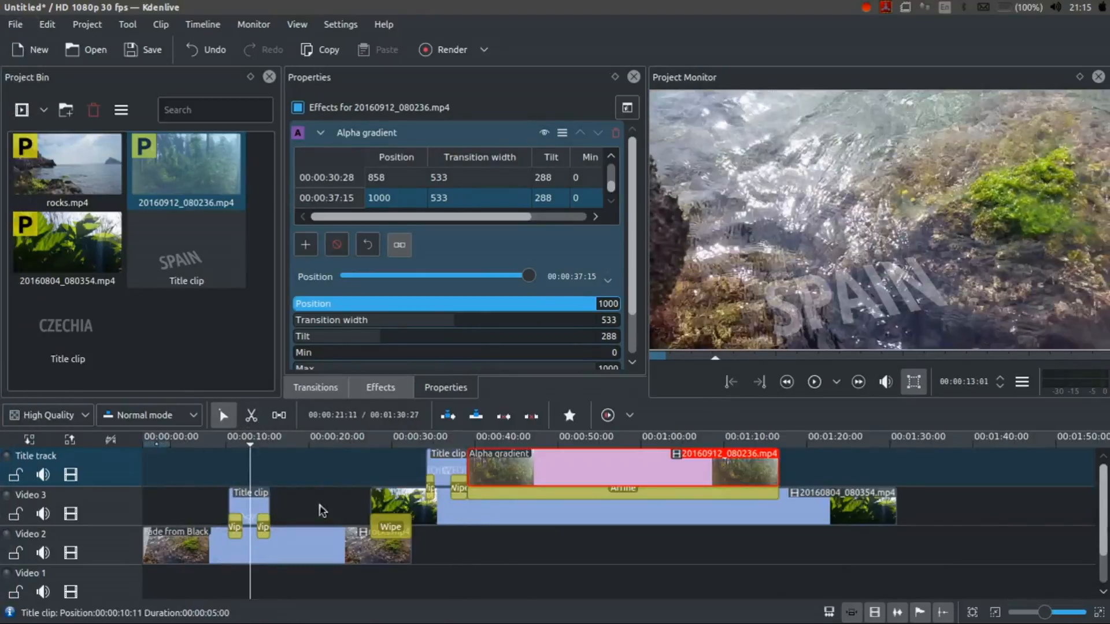
left_click(242, 506)
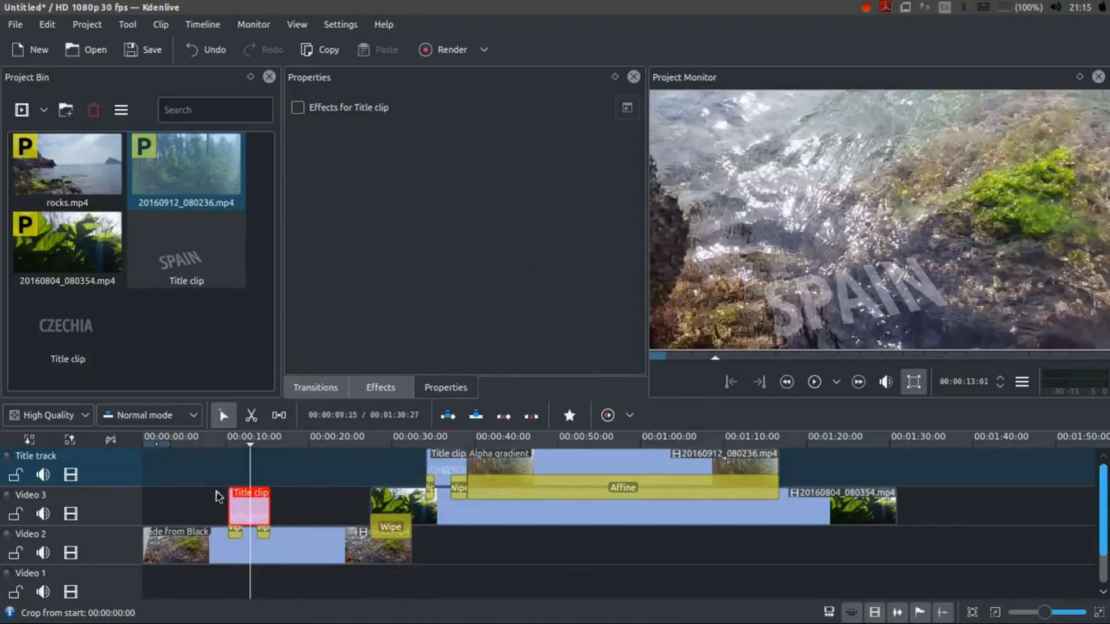
right_click(194, 259)
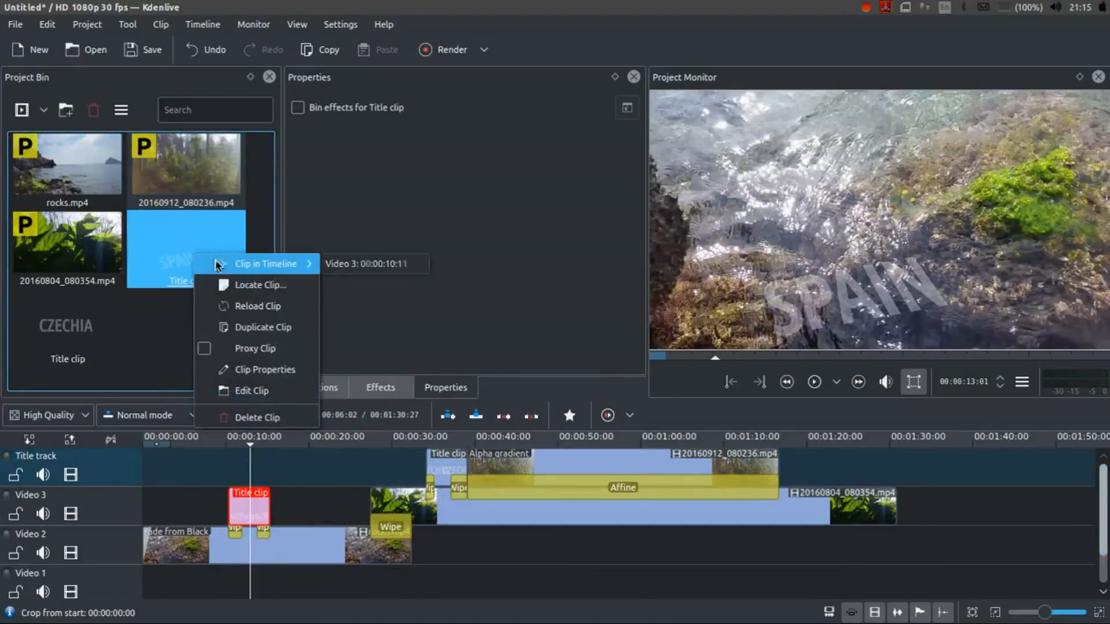
left_click(290, 390)
left_click(315, 605)
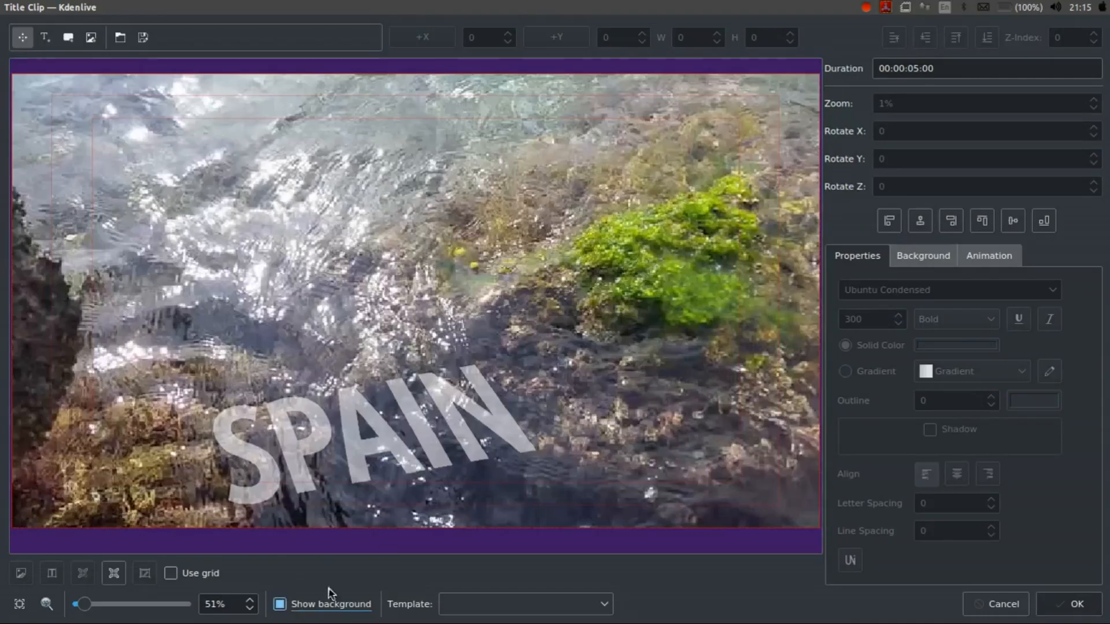
- Move the SPAIN text up to the middle of the frame and raise its solid color's alpha to make it less transparent
left_click_drag(423, 446, 429, 272)
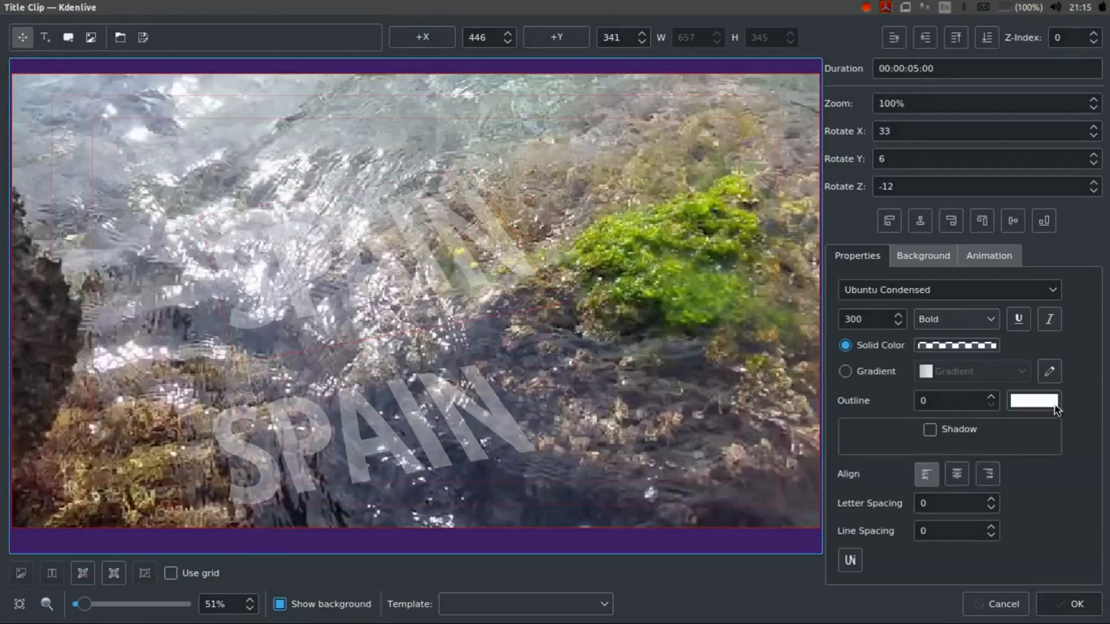
left_click(956, 345)
double_click(725, 407)
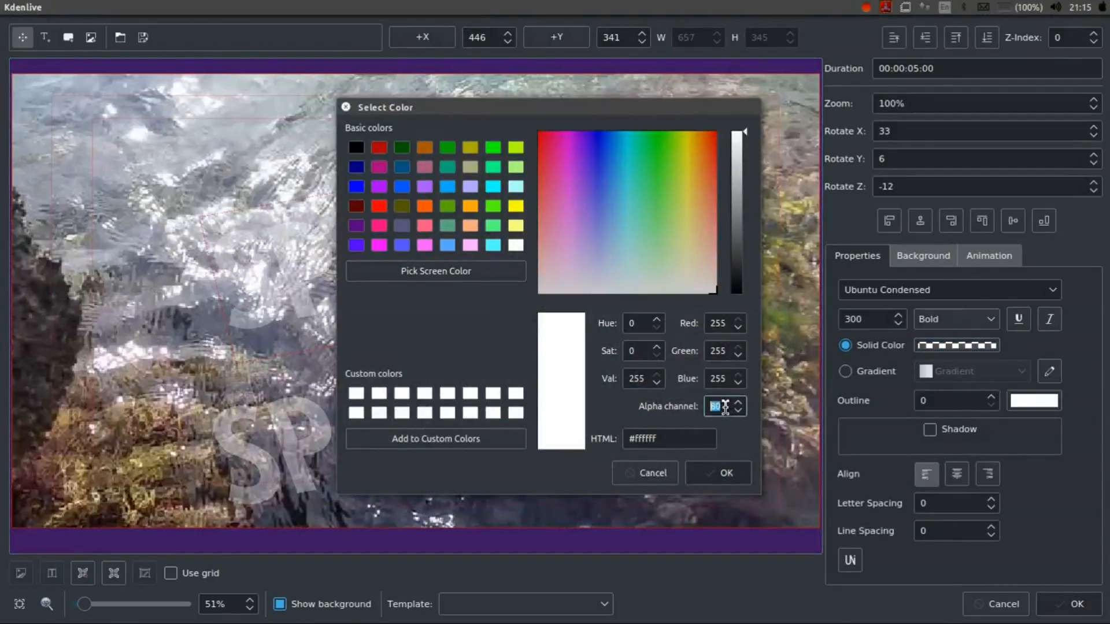
left_click(726, 472)
- Rotate the SPAIN text to X 15 and Z -10, place it at X 584, Y 292, and apply the title changes
left_click_drag(528, 258, 532, 220)
scroll(896, 184, "up", 4)
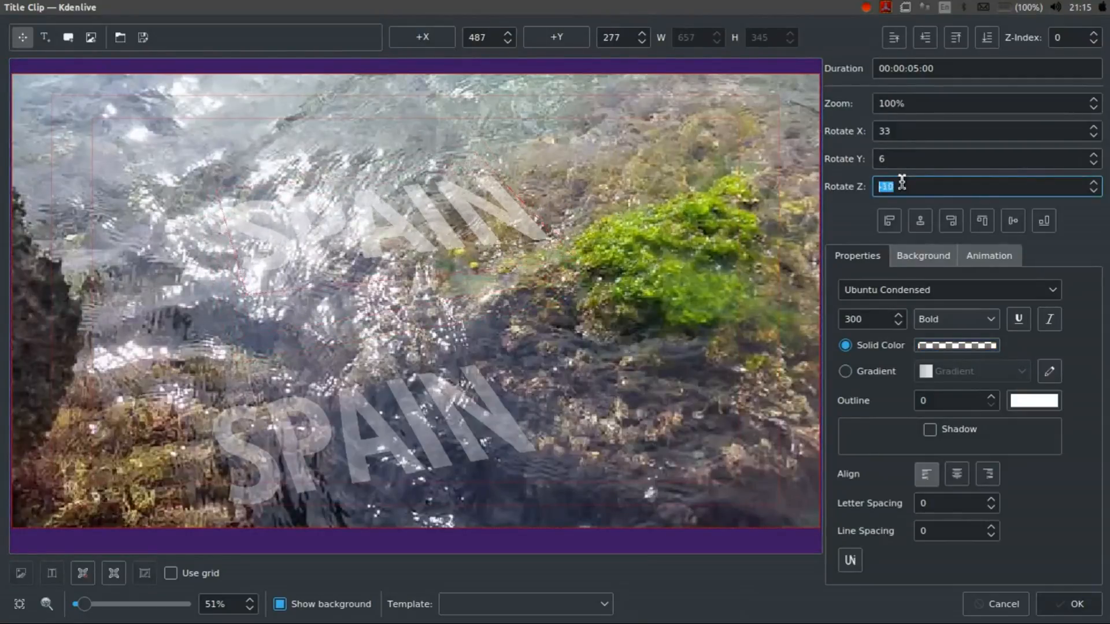
scroll(904, 128, "down", 1)
scroll(904, 130, "down", 17)
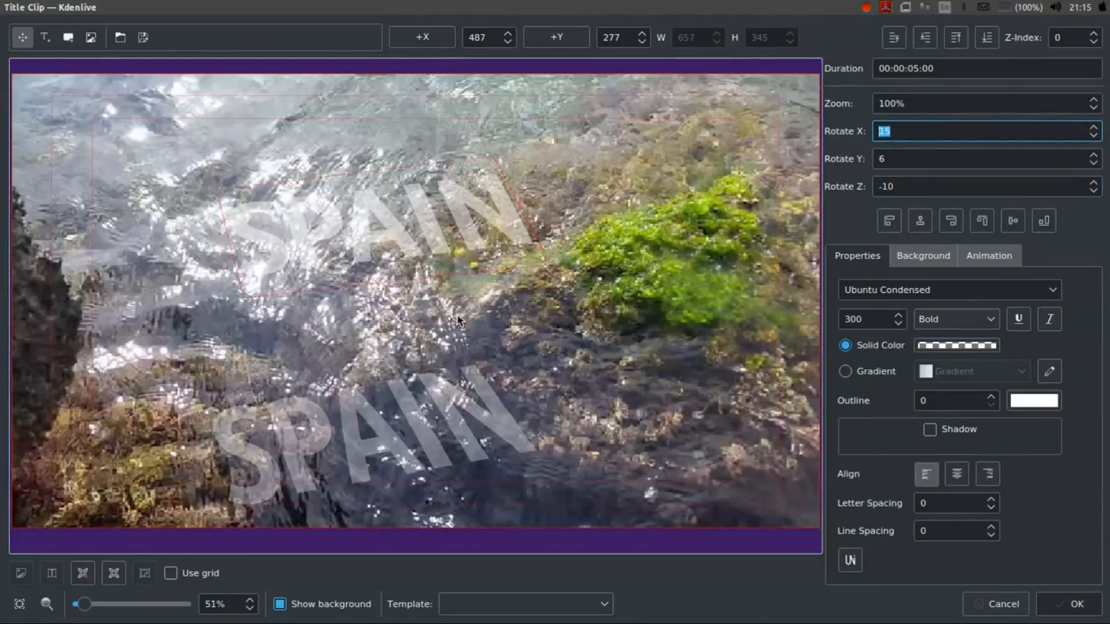
left_click_drag(470, 237, 500, 247)
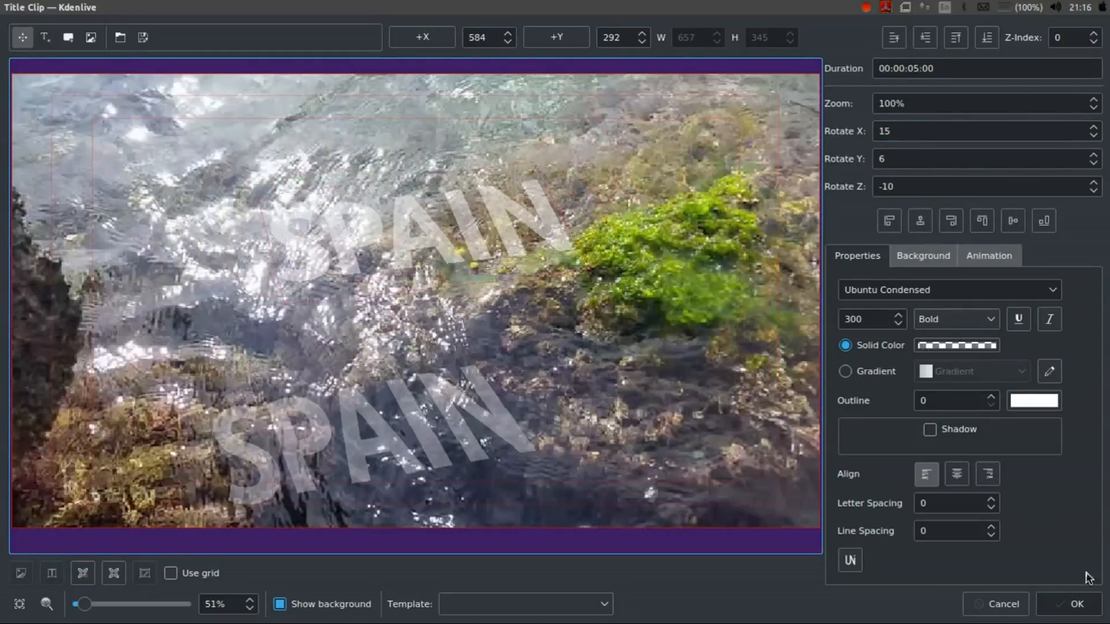
left_click(1070, 604)
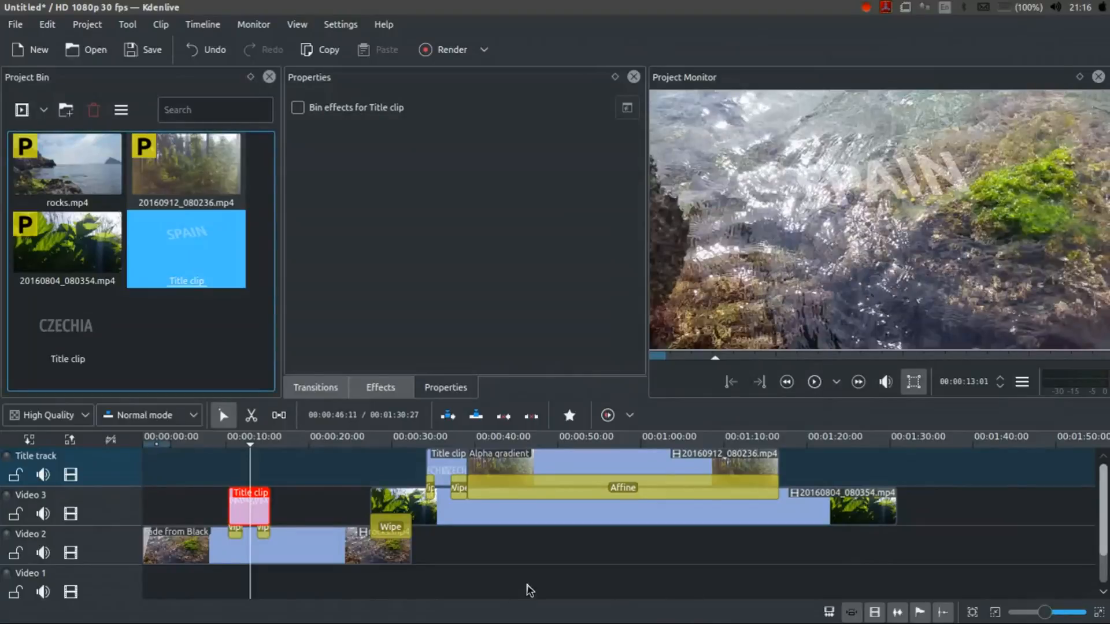
- Add a Fade to Black lasting 00:00:06:05 to the end of the 20160804_080354.mp4 clip on Video 3
mouse_move(253, 441)
left_mouse_down()
mouse_move(239, 442)
mouse_move(312, 449)
mouse_move(253, 449)
left_mouse_up()
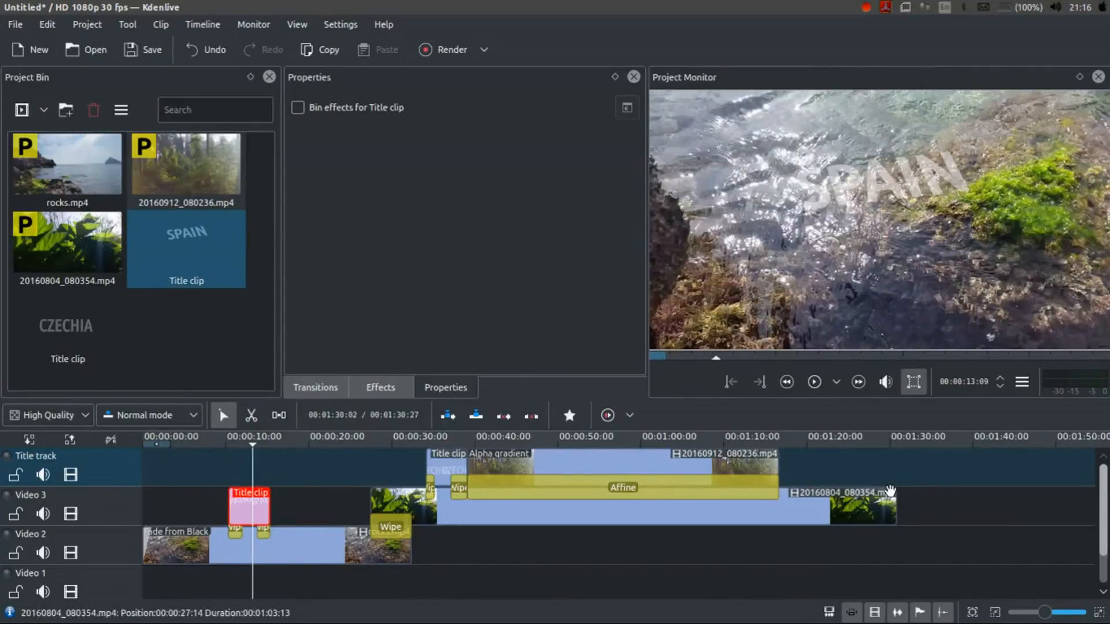
left_click(864, 504)
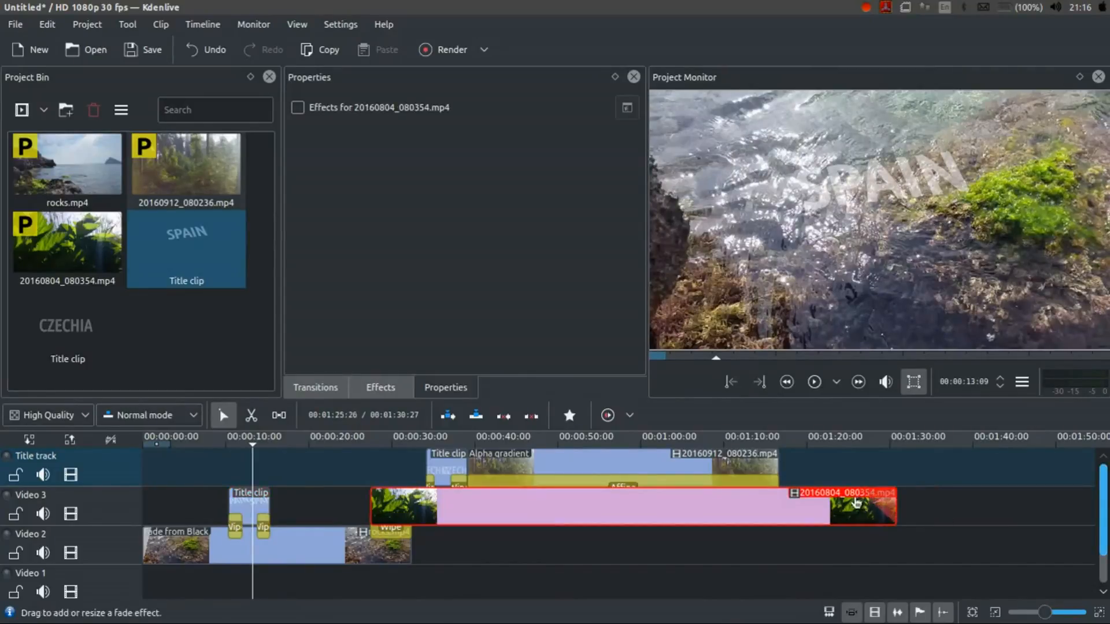
left_click_drag(856, 502, 844, 502)
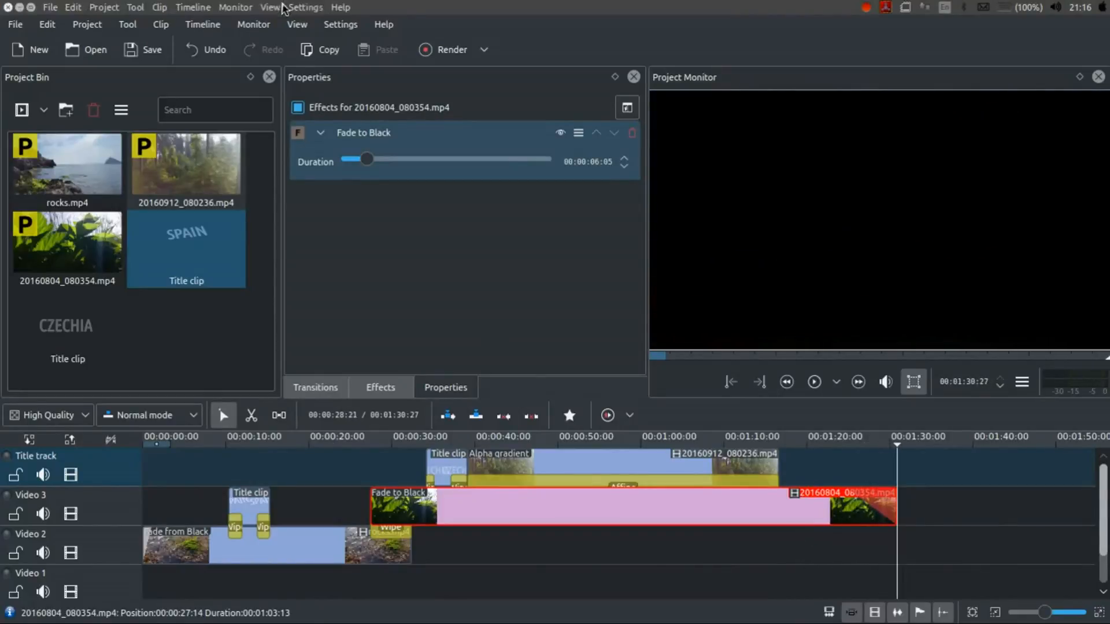
- Configure the project render as generic WebM with audio export forced on and encoder speed at maximum
left_click(442, 50)
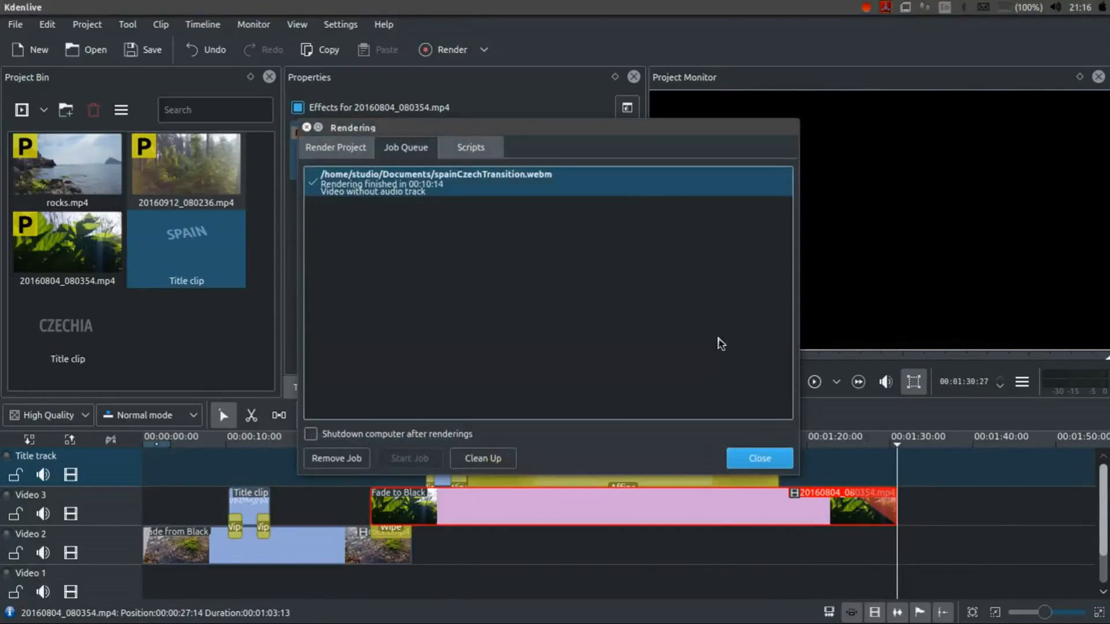
left_click(359, 150)
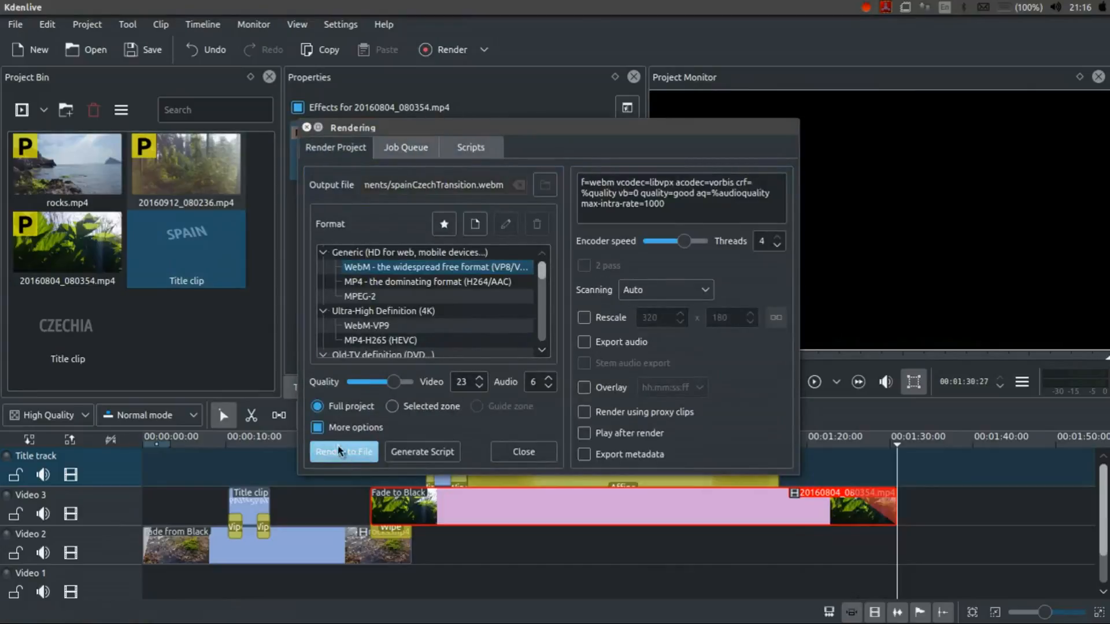
left_click(317, 427)
left_click(318, 427)
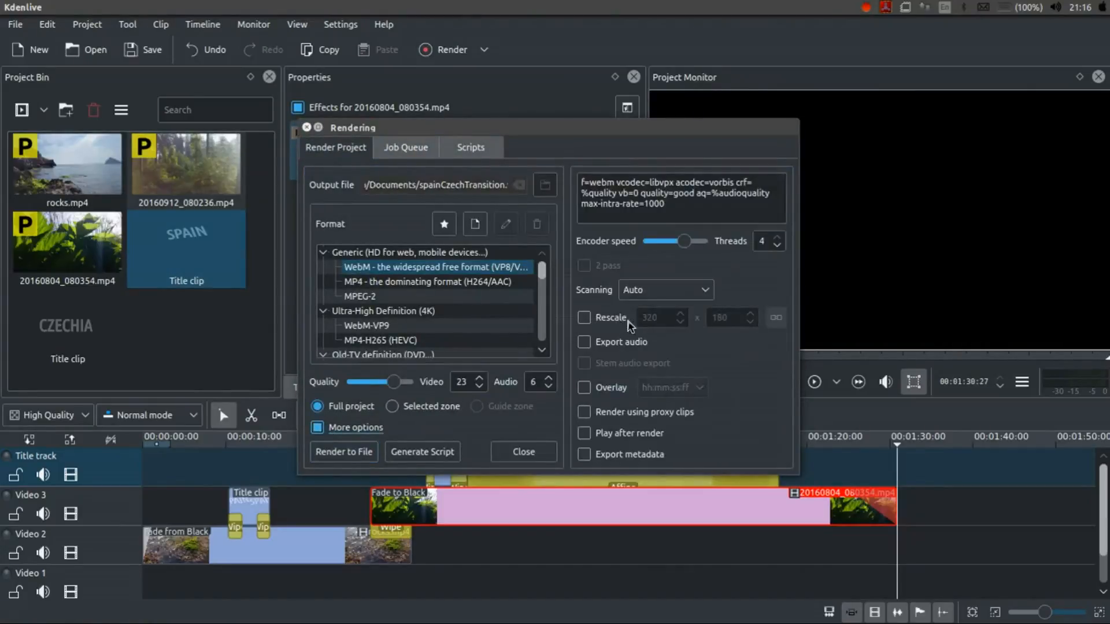
left_click(584, 342)
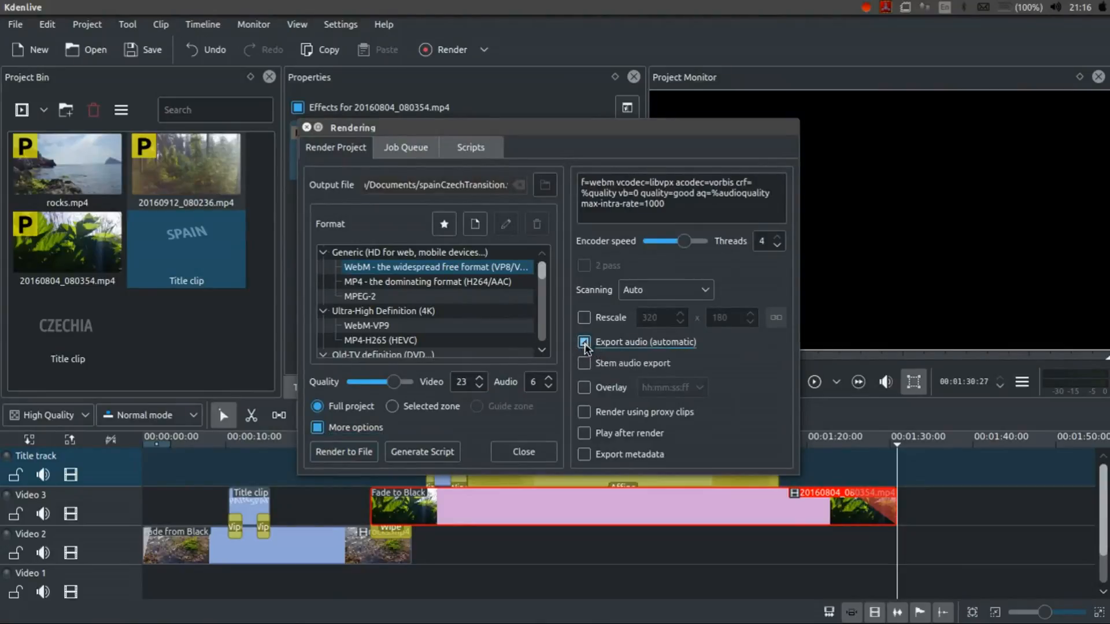
left_click(585, 343)
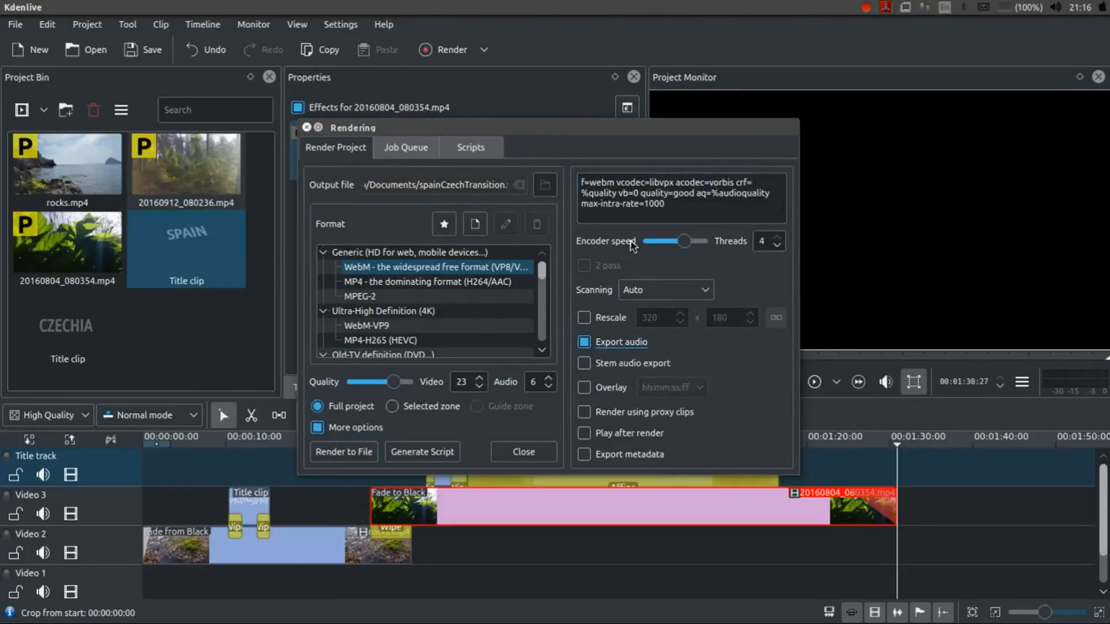
left_click_drag(681, 248, 712, 253)
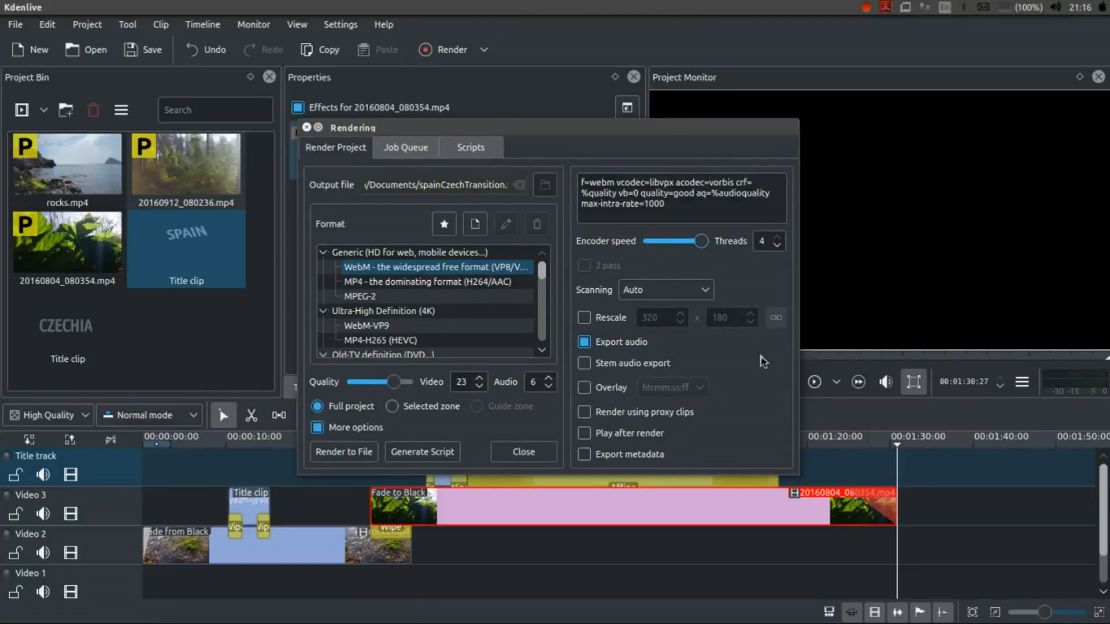
left_click(397, 270)
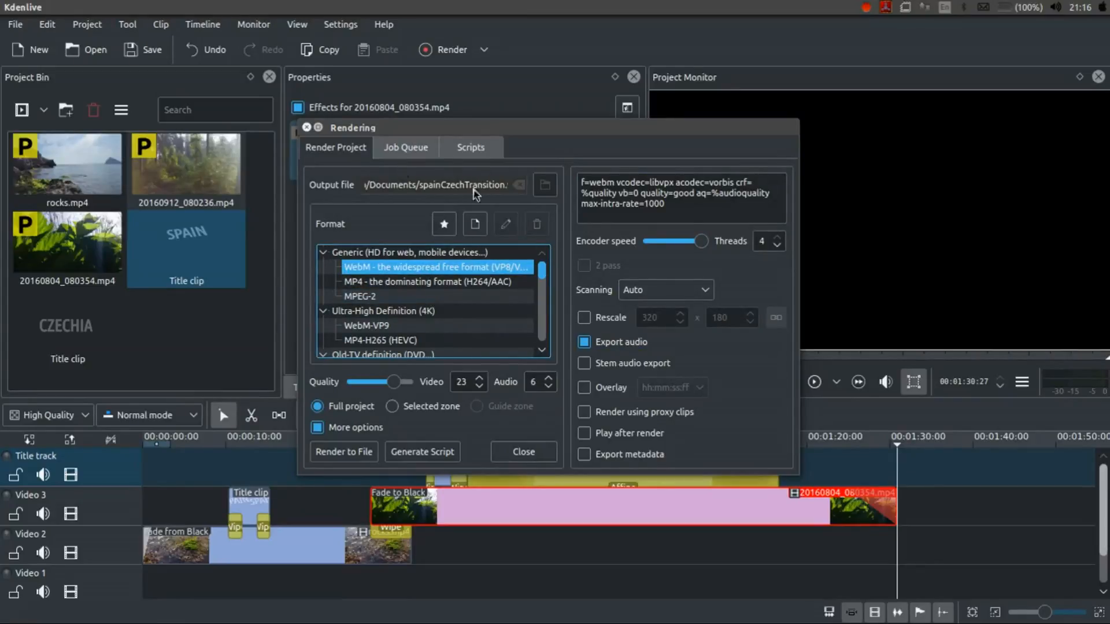
- Name the output file CzechiaSpain.webm in the Documents folder and render the full project to it
double_click(449, 185)
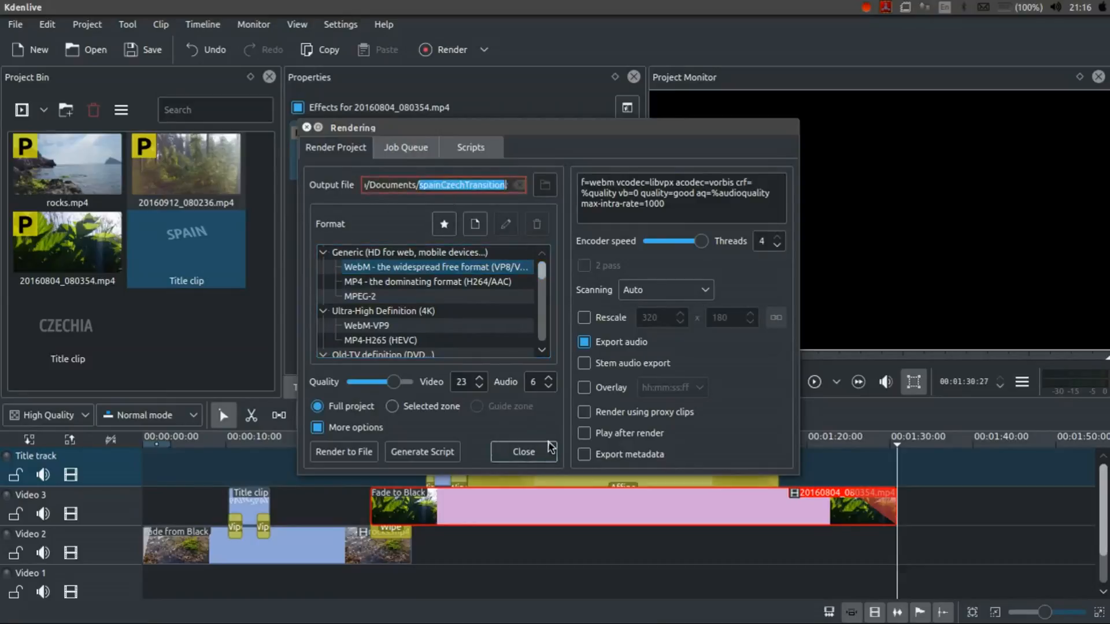
type("C")
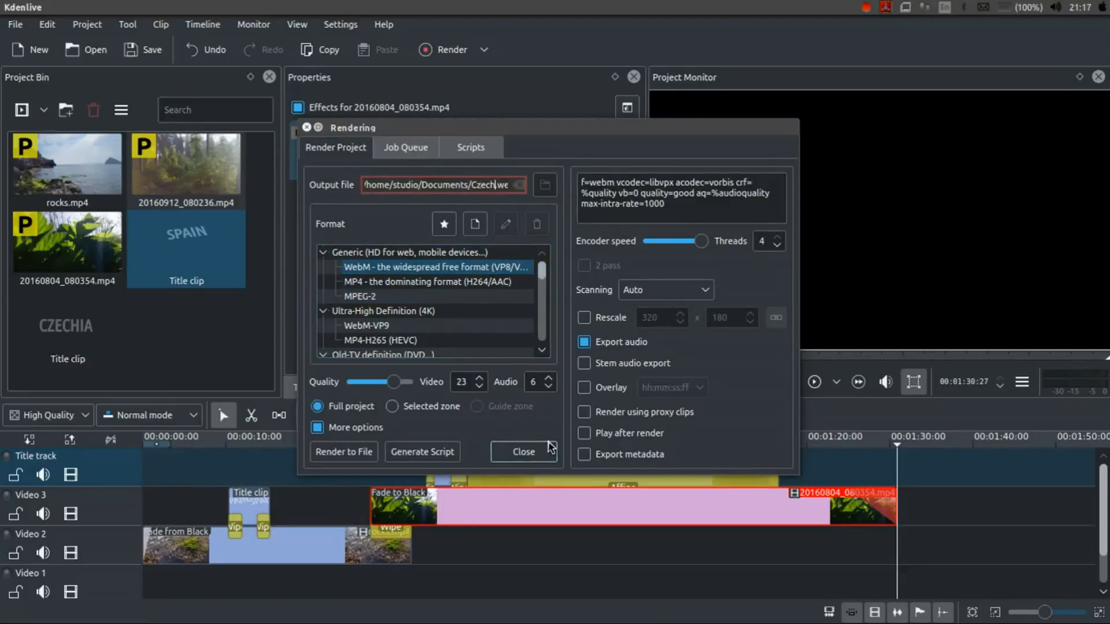
type("zechiaSpain")
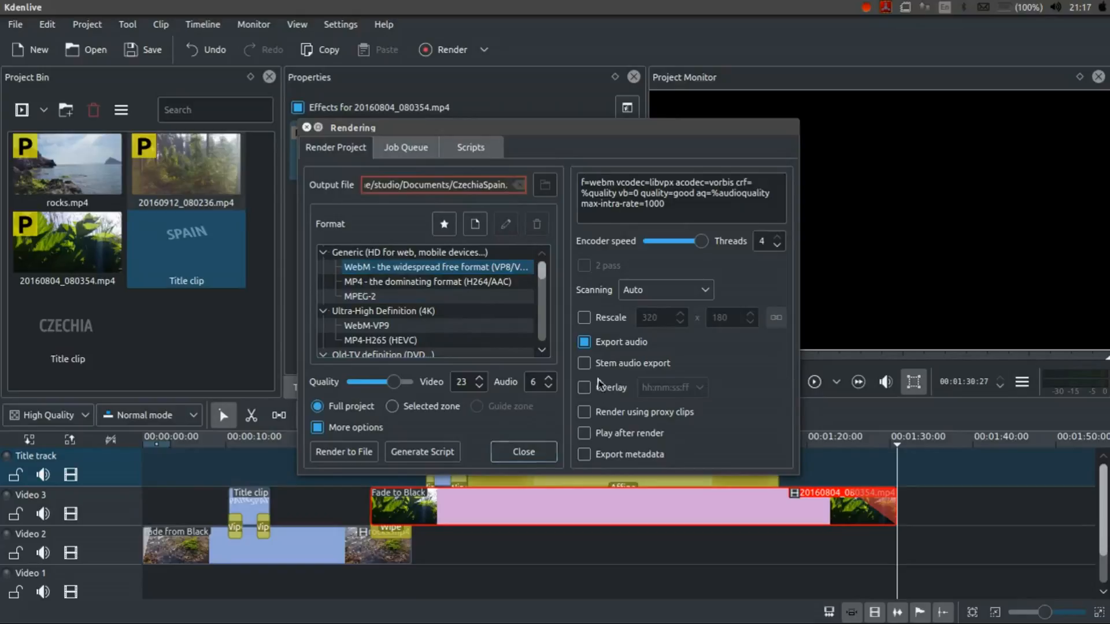
left_click_drag(482, 185, 502, 184)
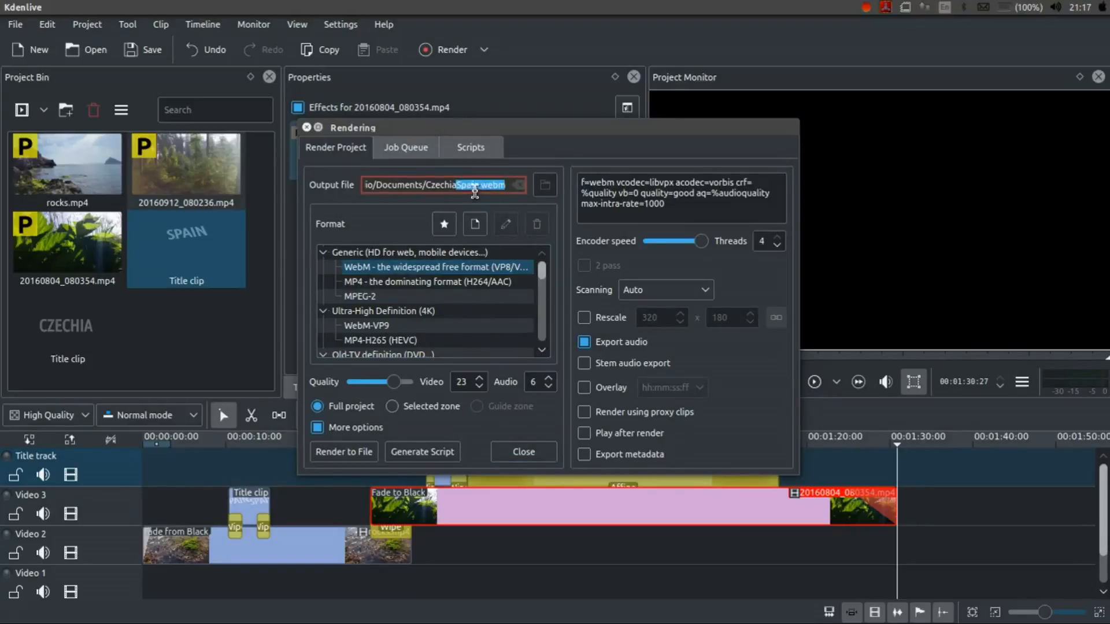
left_click(474, 191)
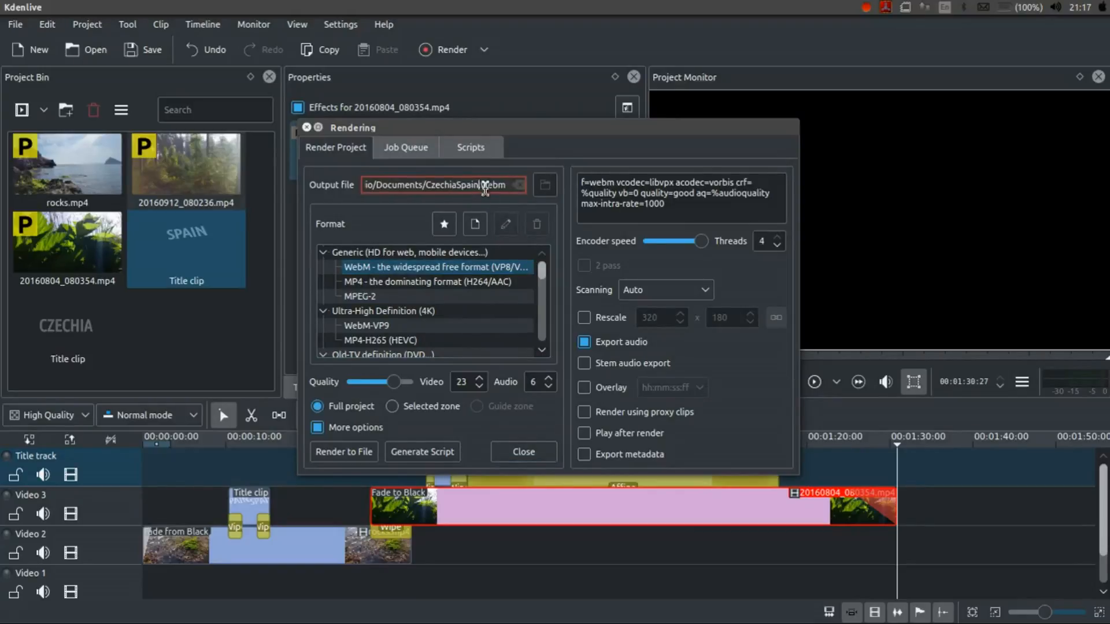
left_click(543, 185)
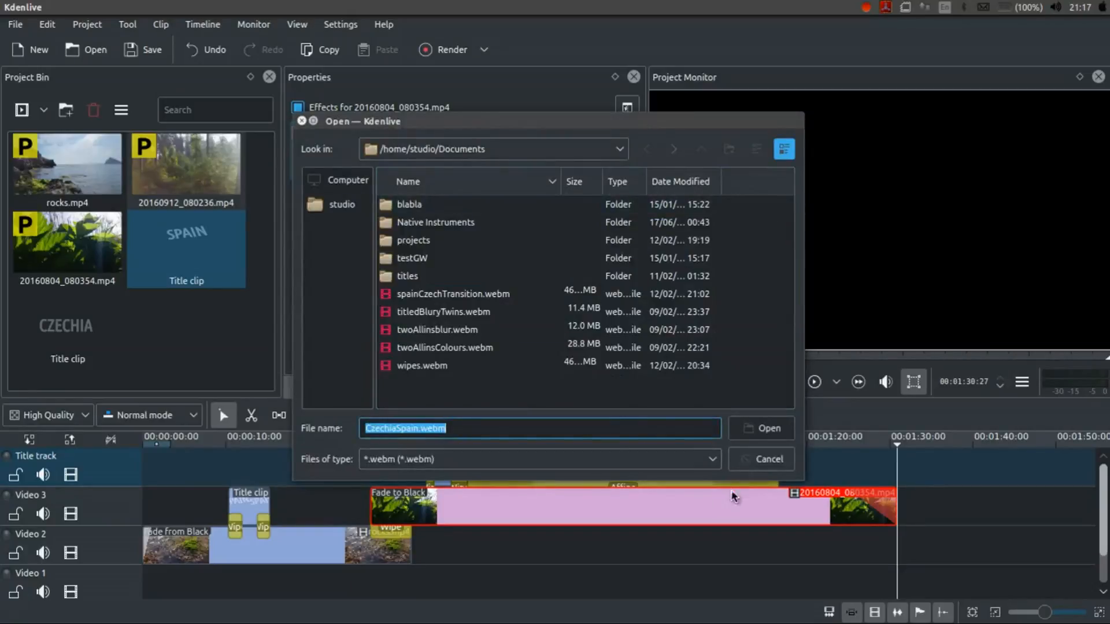
left_click(748, 464)
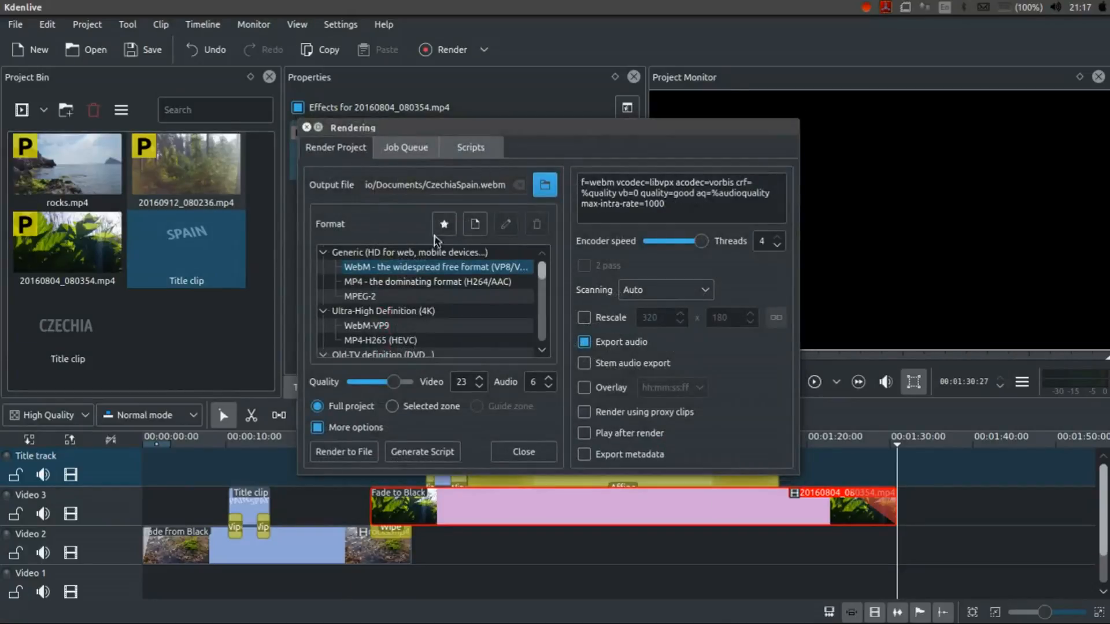
left_click(344, 451)
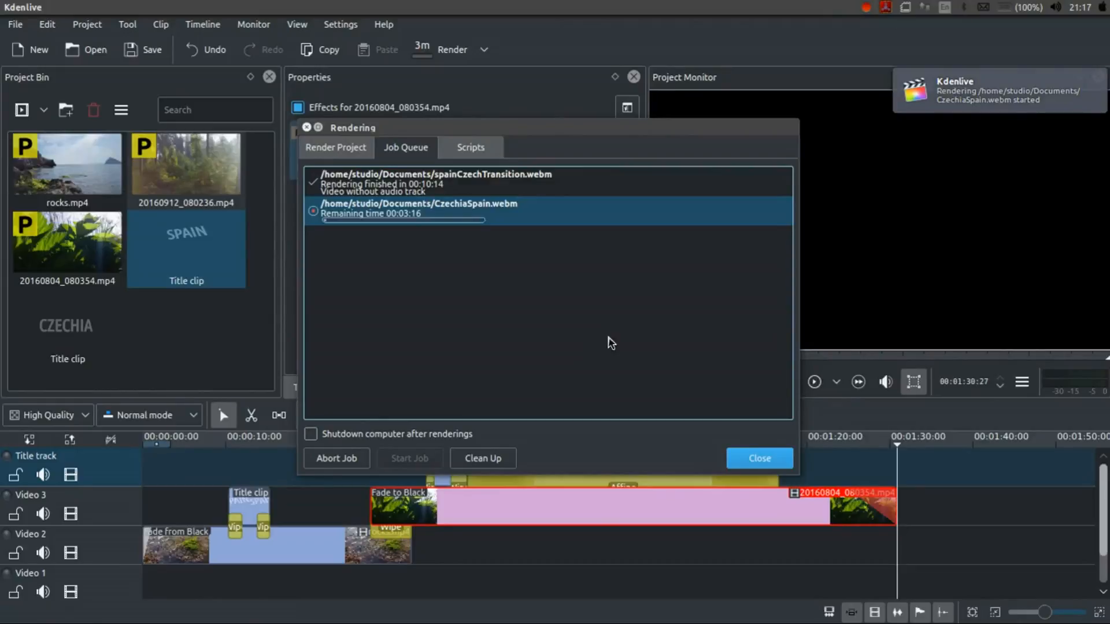
- Import CzechiaSpain.webm from the Documents folder in Files into the empty project and place it at the start of Video 3
key("ctrl+alt+Right")
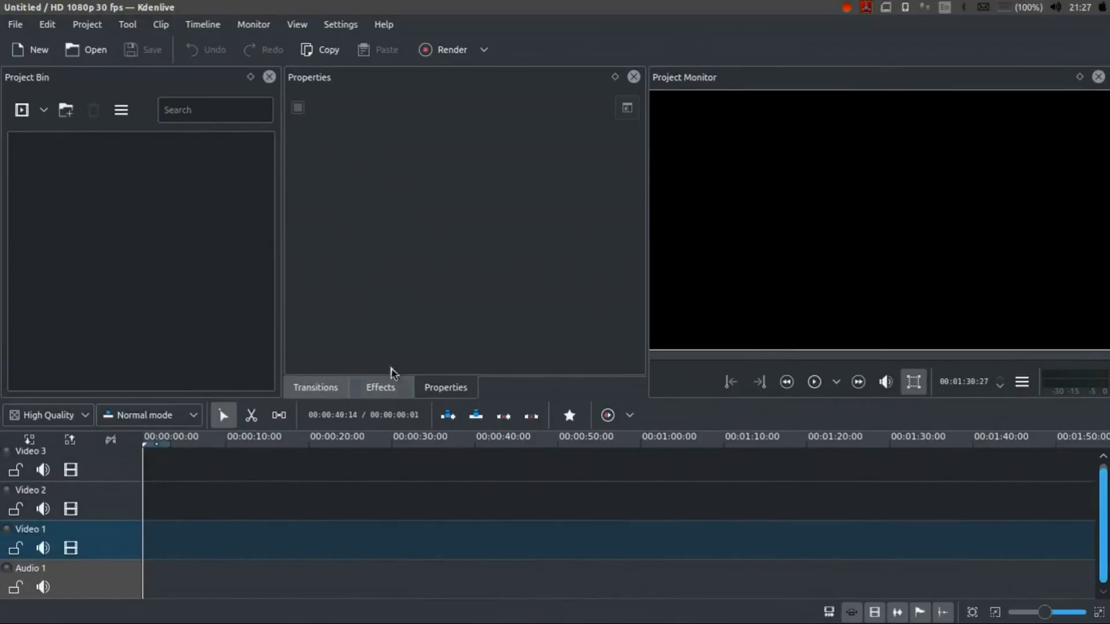
key("alt+Tab")
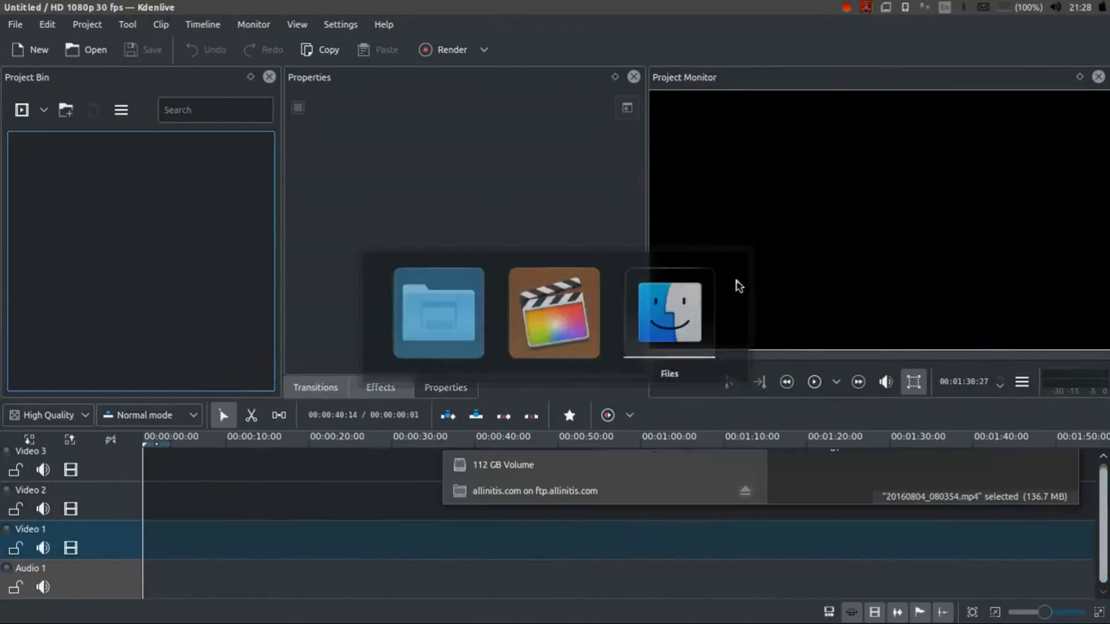
left_click(528, 275)
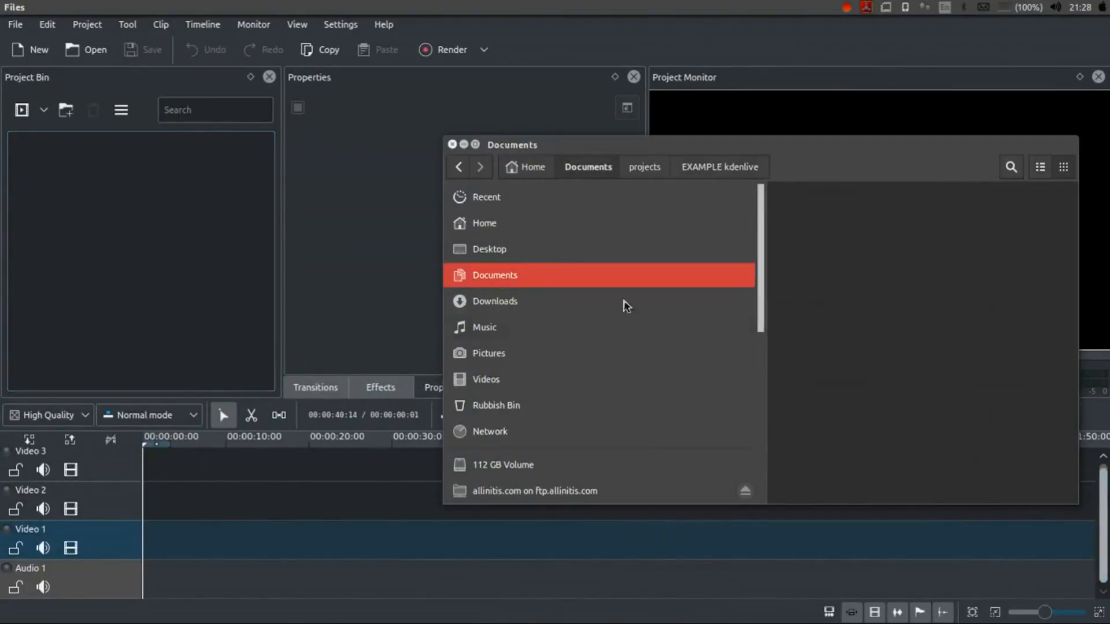
left_click(860, 308)
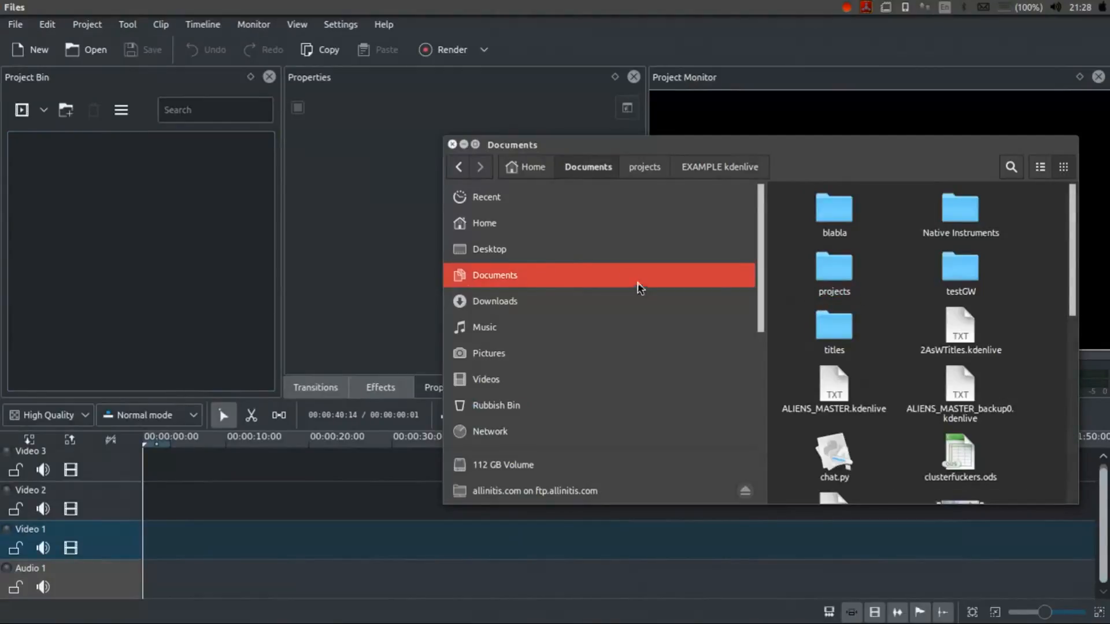
left_click(537, 229)
key("Return")
scroll(894, 354, "down", 5)
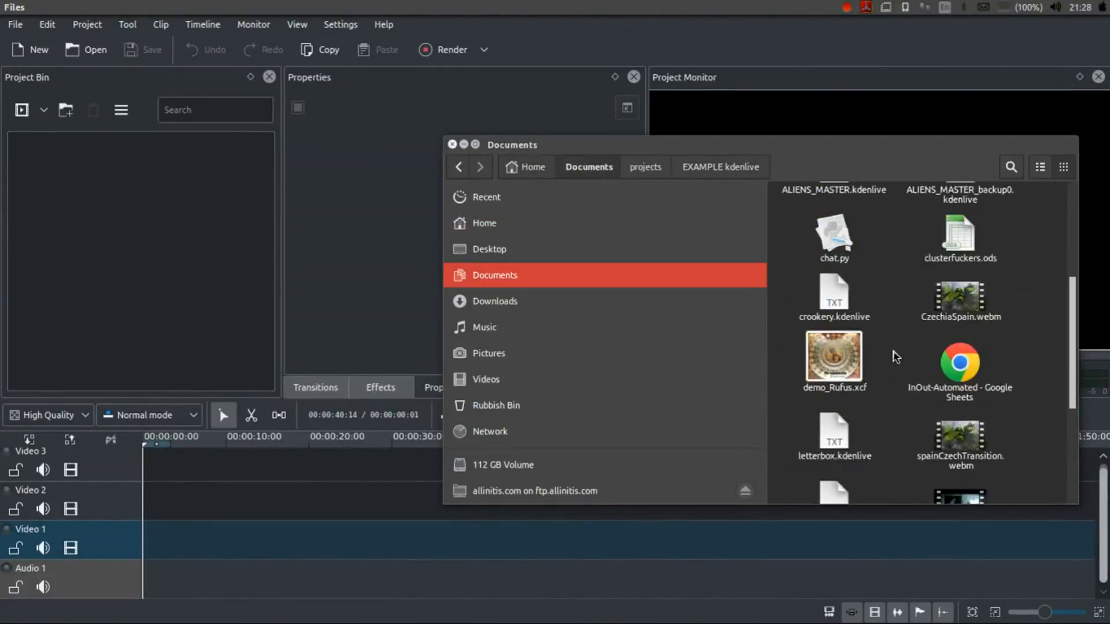
left_click_drag(960, 298, 190, 287)
left_click(187, 314)
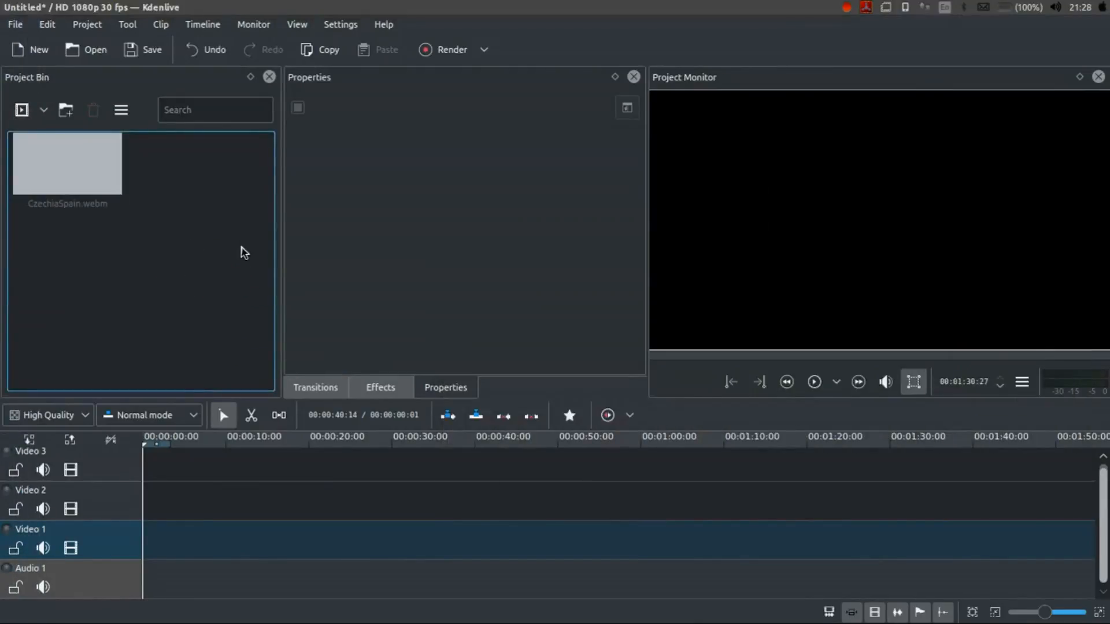
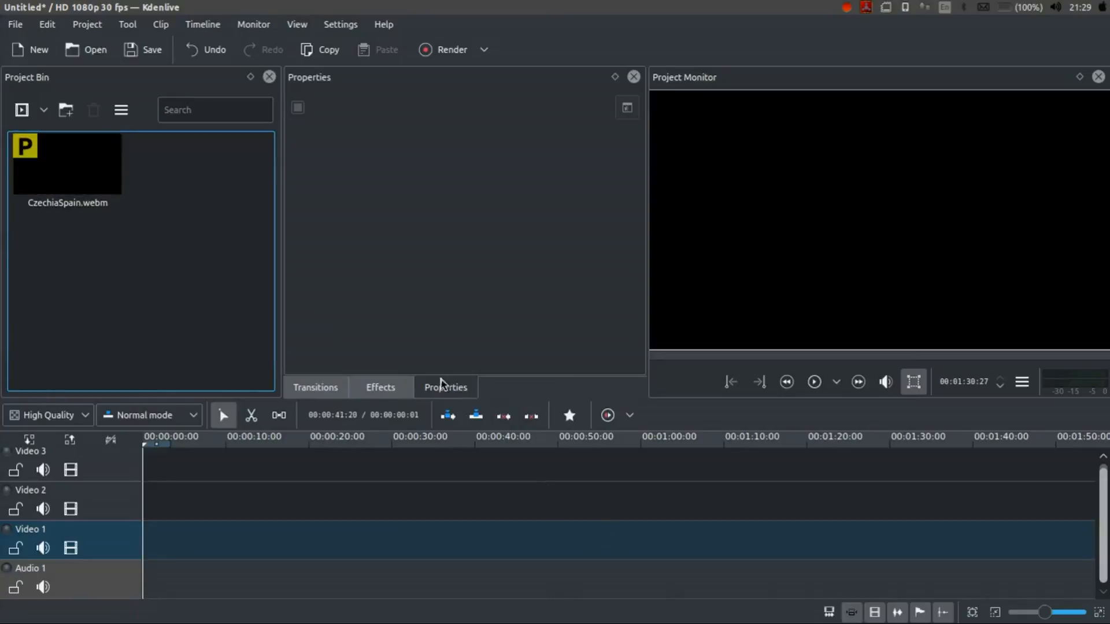
left_click_drag(110, 180, 63, 470)
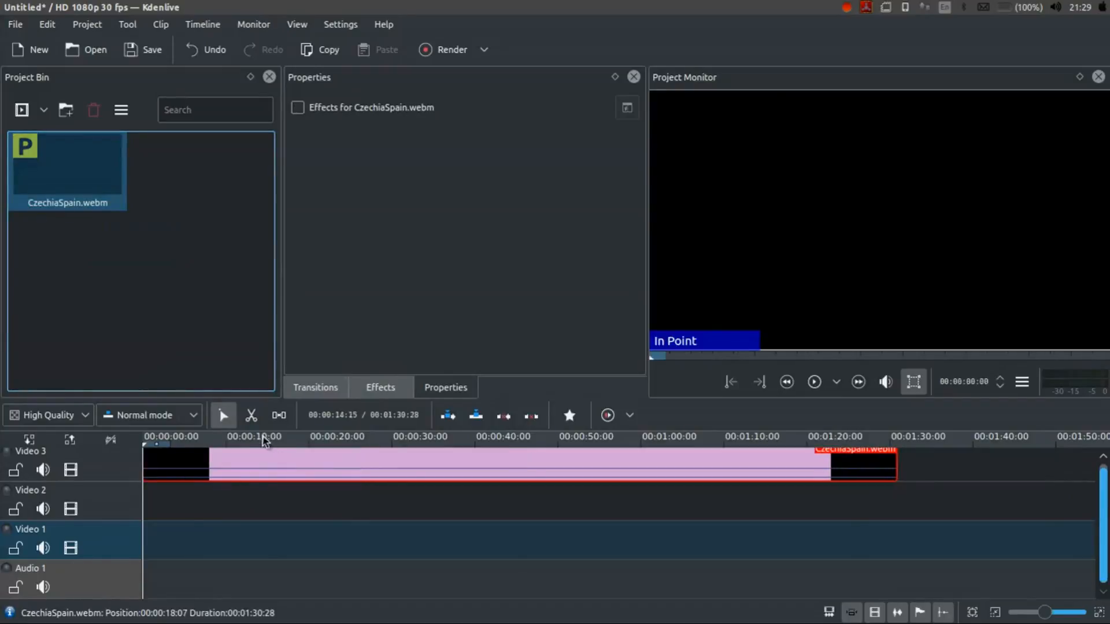
- Play the CzechiaSpain.webm clip from about 00:00:38:18, review it in full screen, and return to the normal view
left_click_drag(264, 441, 462, 462)
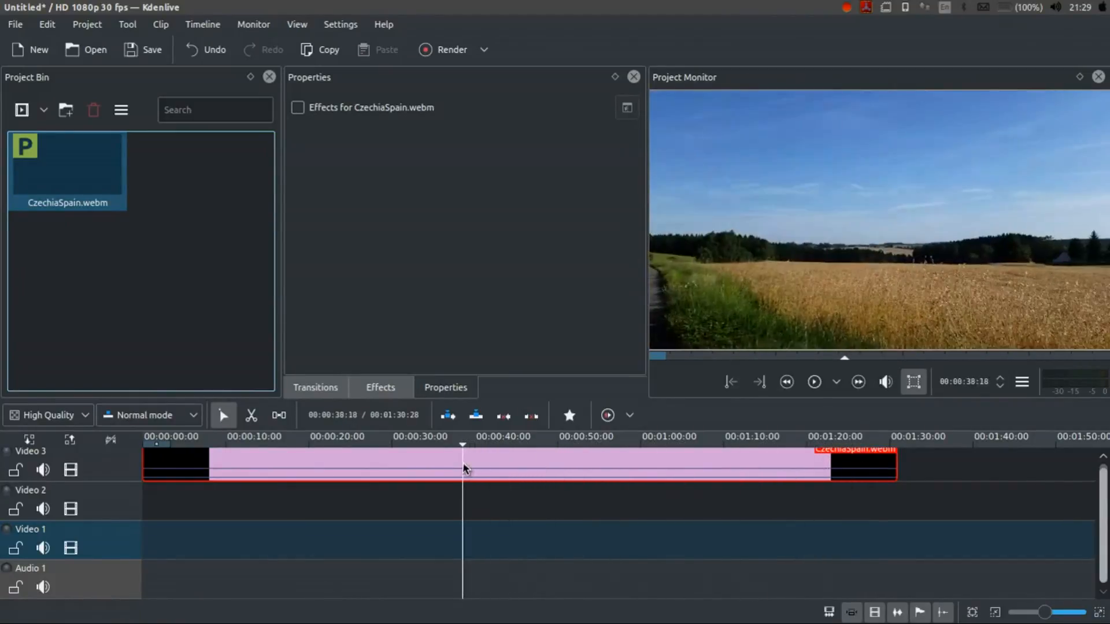
key("space")
double_click(894, 246)
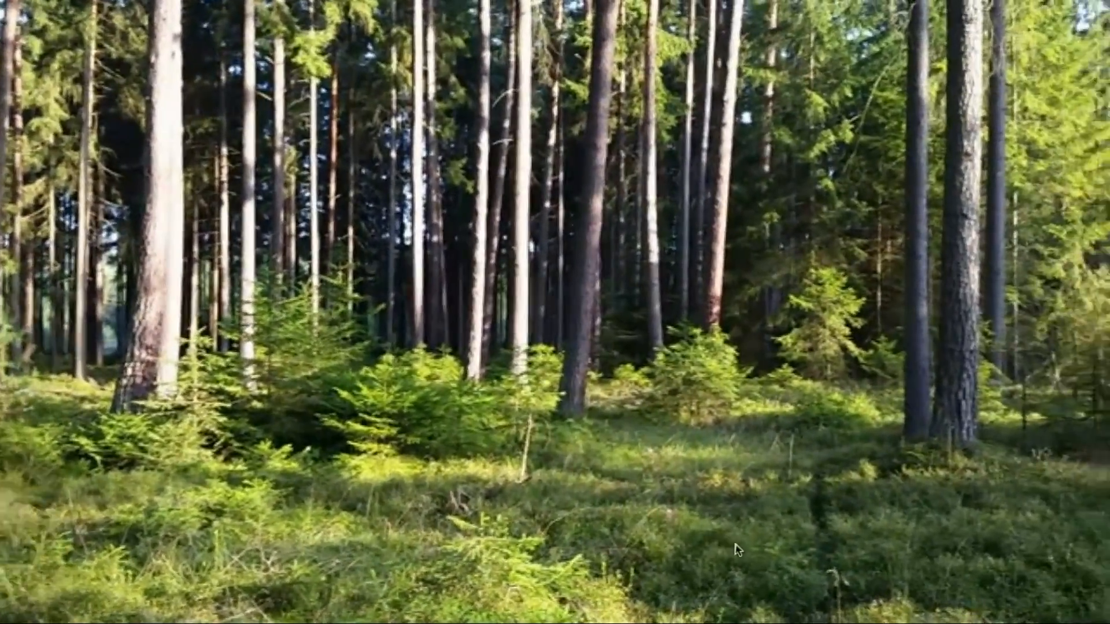
key("Escape")
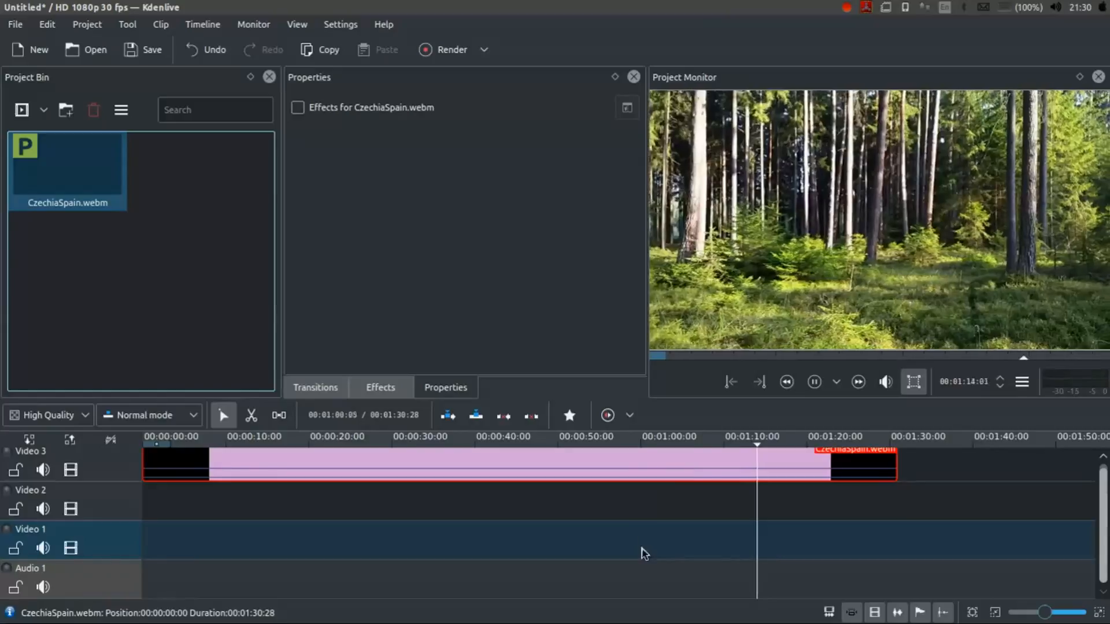
- Return the playhead to the timeline start and move the CzechiaSpain.webm clip from Video 3 down to Video 2
left_click(519, 527)
left_click_drag(477, 440, 377, 454)
key("Home")
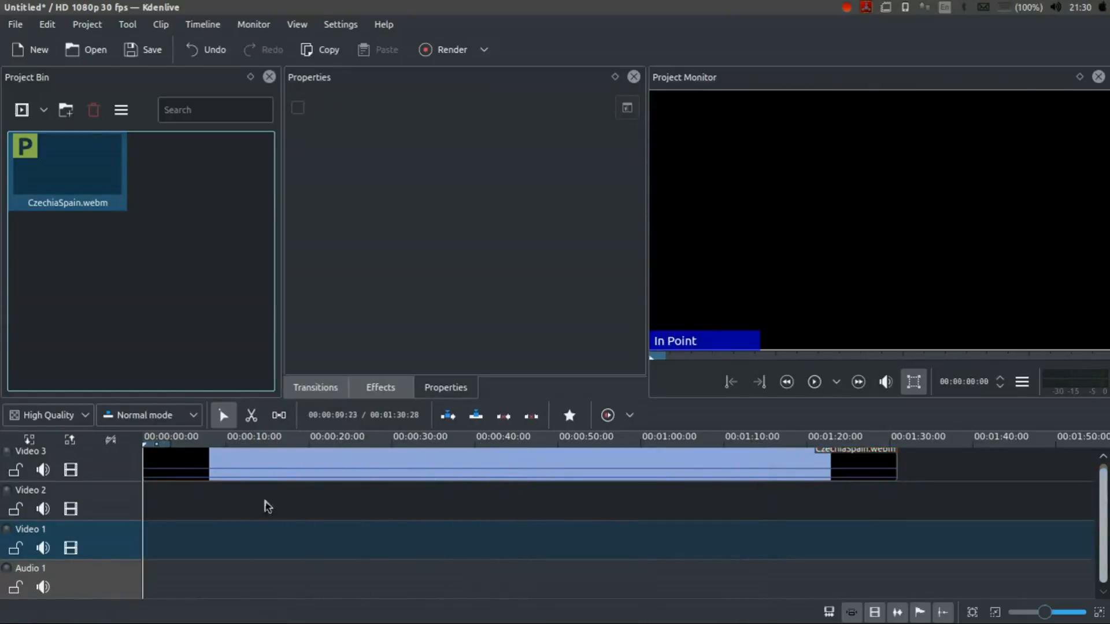
left_click_drag(443, 466, 433, 502)
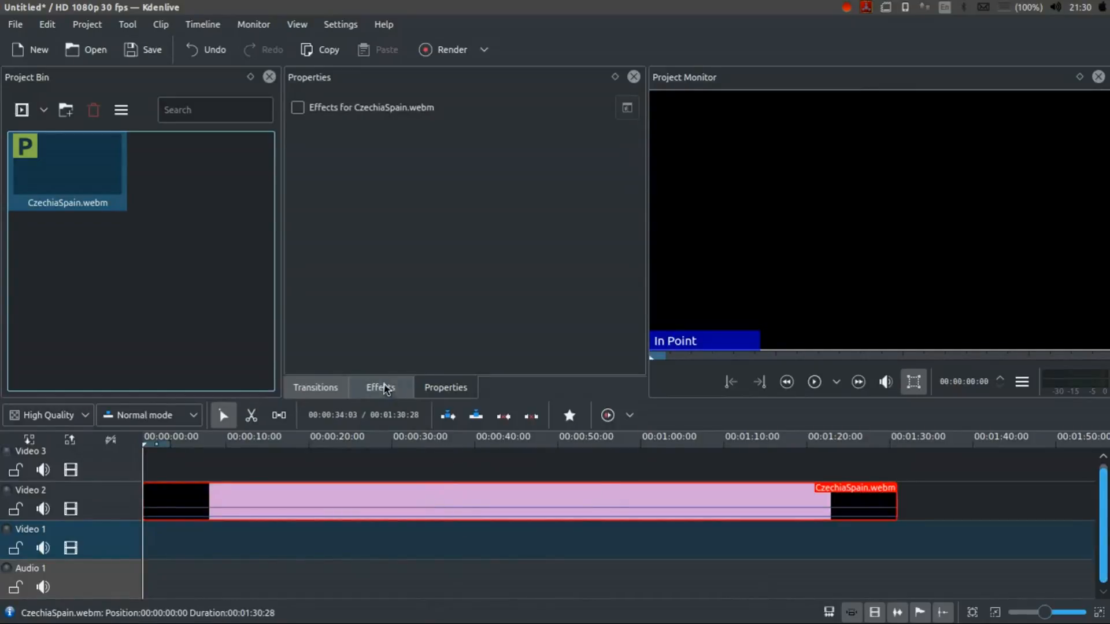
- Search the effects for "color" and apply Technicolor to the CzechiaSpain.webm clip
left_click(382, 387)
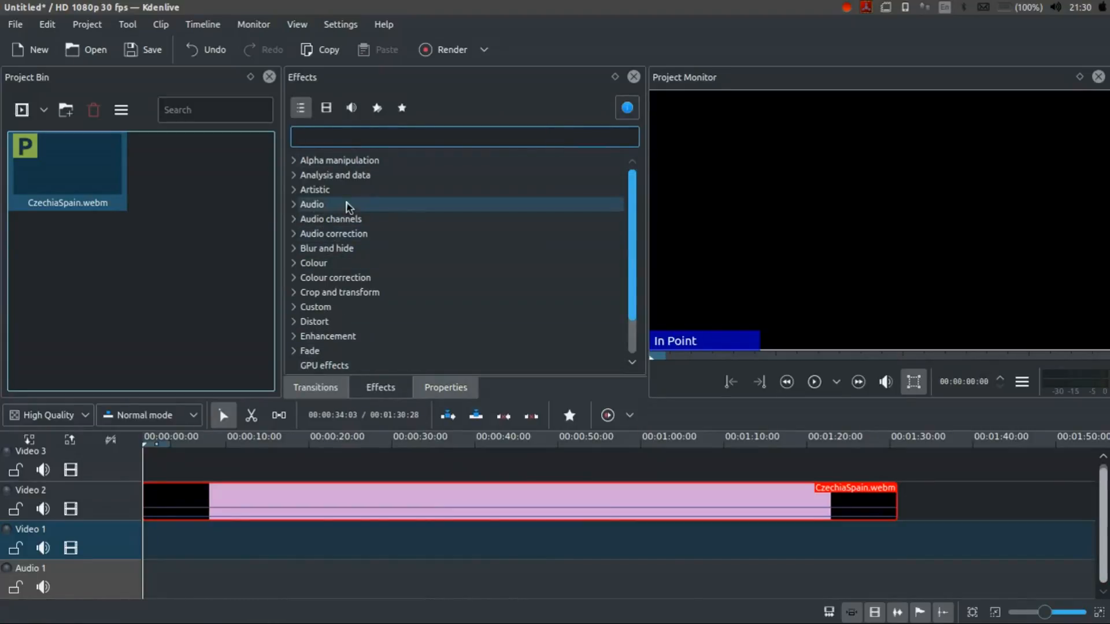
type("colo")
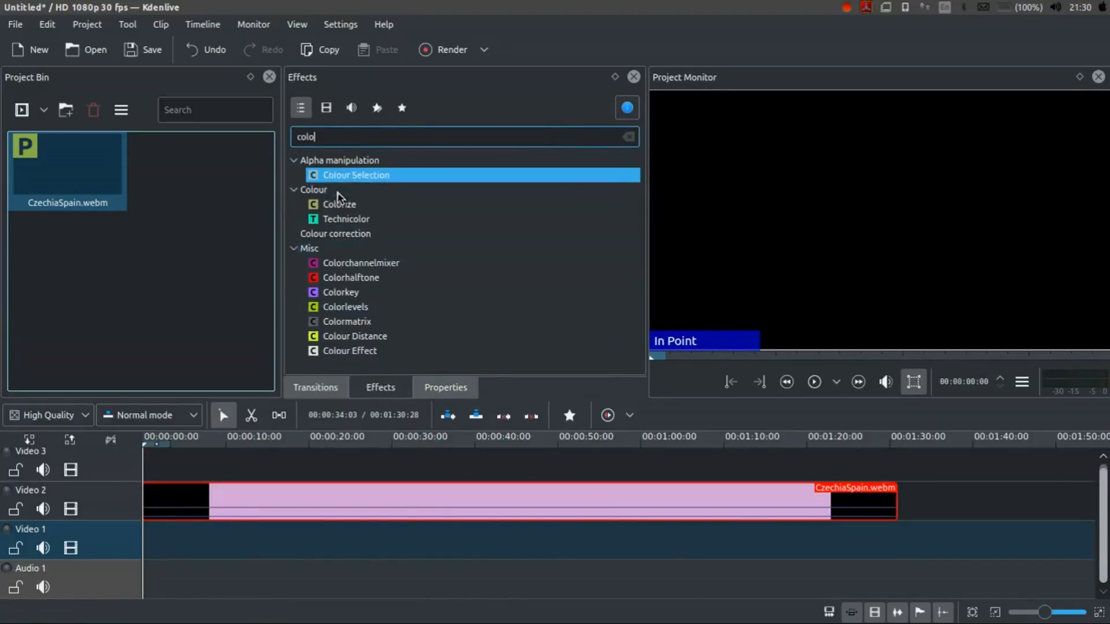
type("ur")
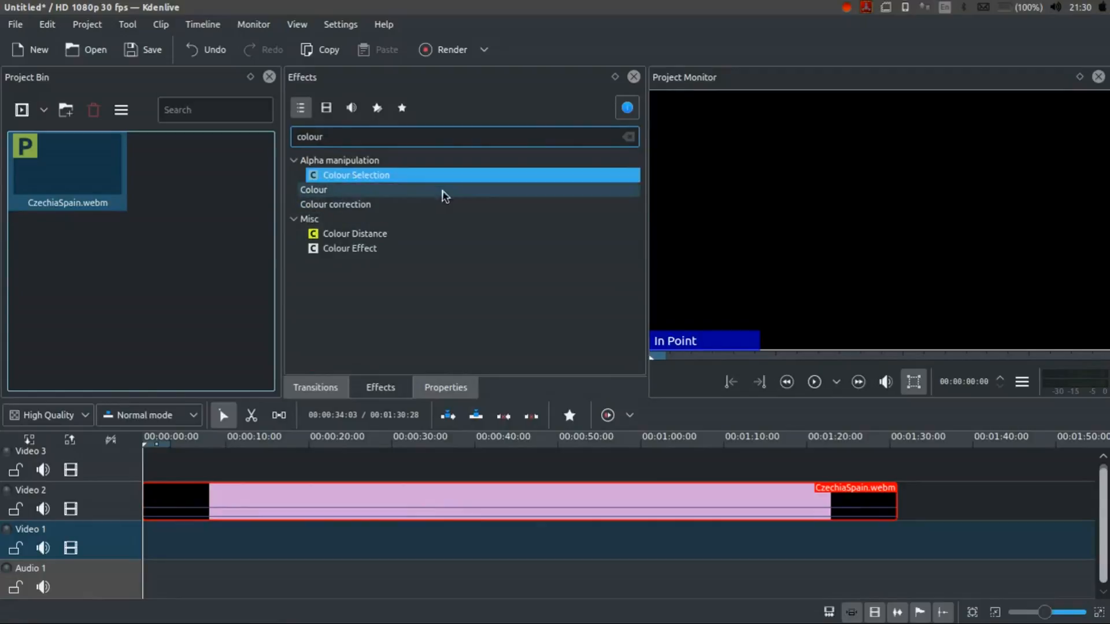
key("BackSpace")
key("BackSpace")
type("r")
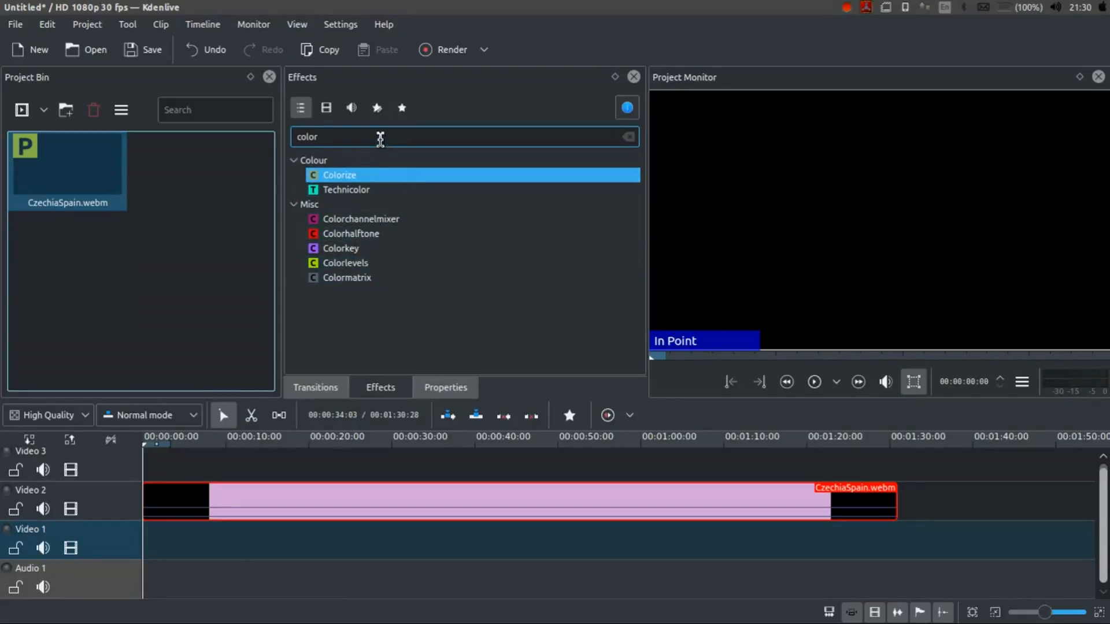
double_click(381, 191)
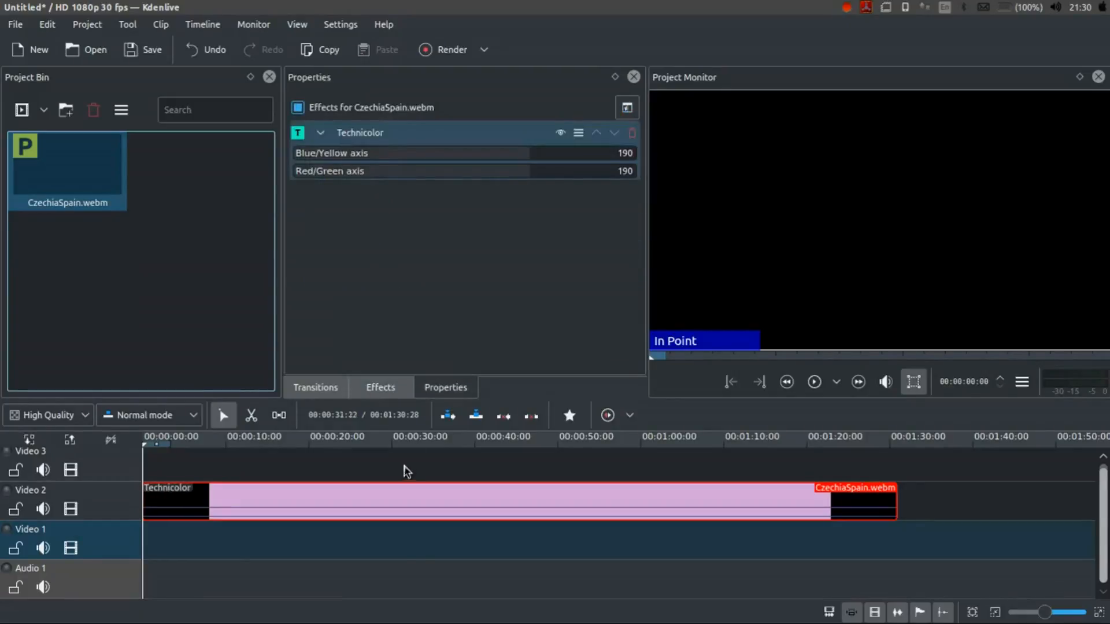
- Enlarge the project monitor, narrow the project bin, and preview the Technicolor look up to about 00:00:48:18
left_click_drag(397, 440, 443, 442)
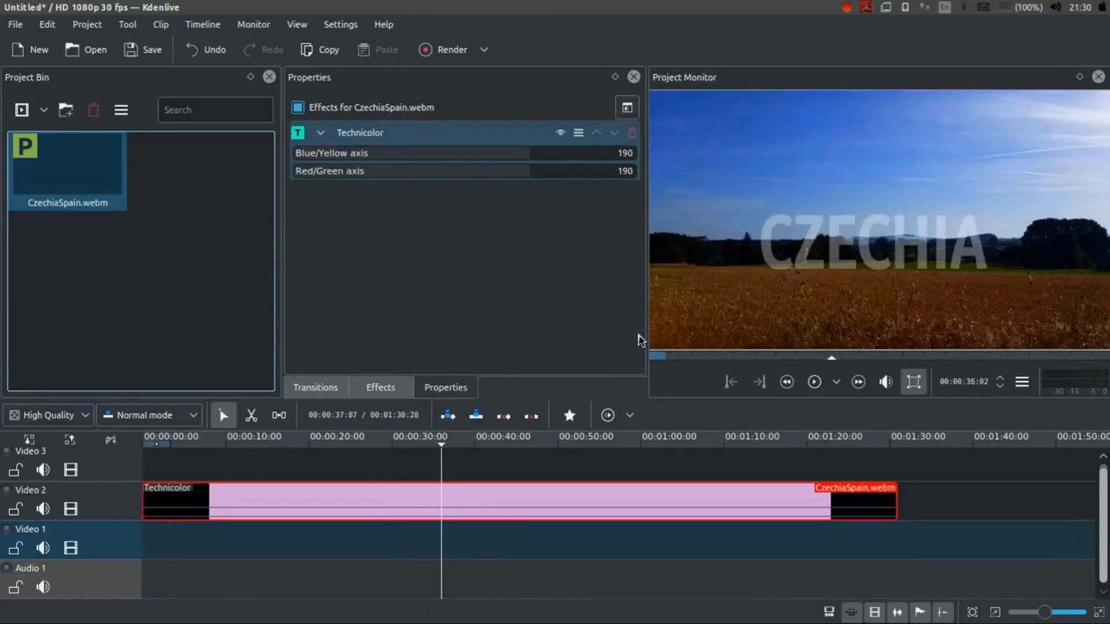
left_click_drag(642, 401, 644, 487)
left_click_drag(646, 359, 491, 356)
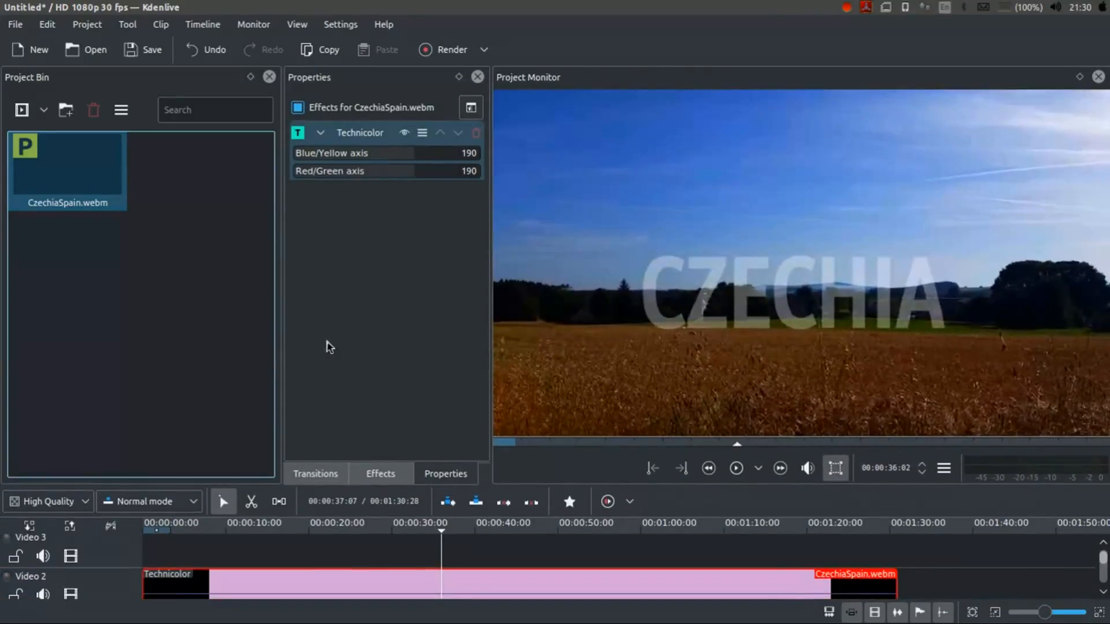
left_click_drag(282, 320, 155, 303)
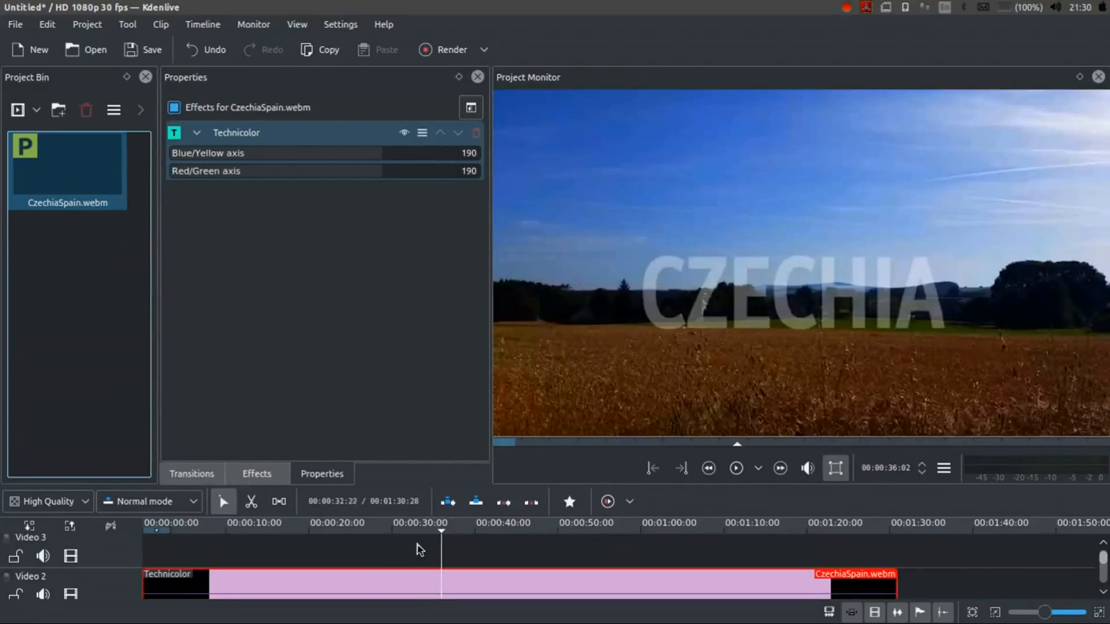
left_click_drag(430, 526, 524, 445)
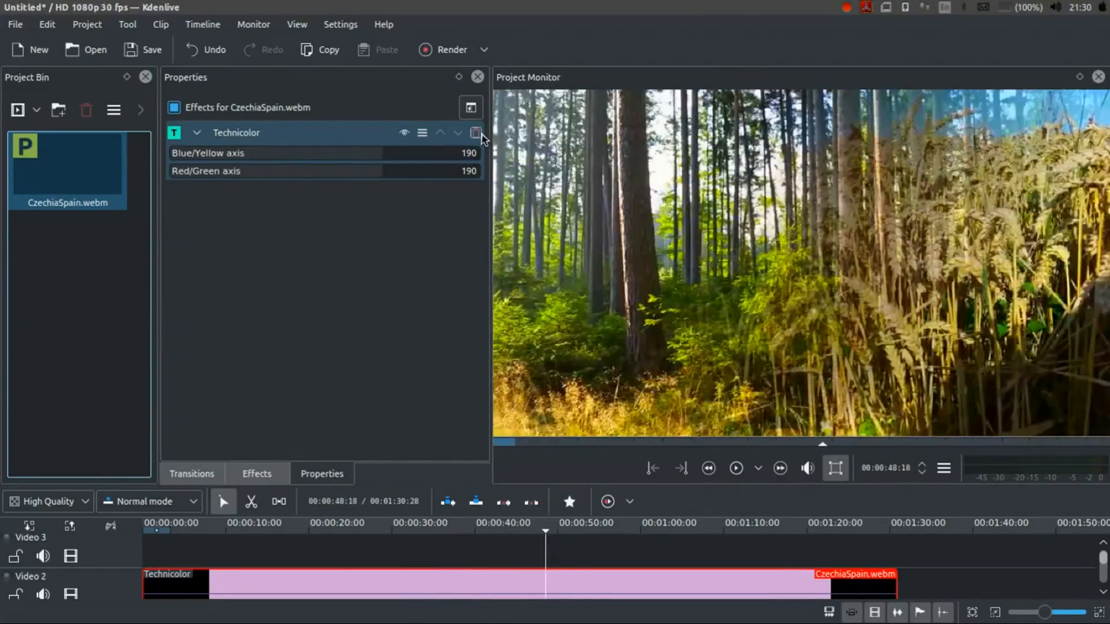
- Try the Contrast effect on the CzechiaSpain.webm clip and remove it
left_click(272, 474)
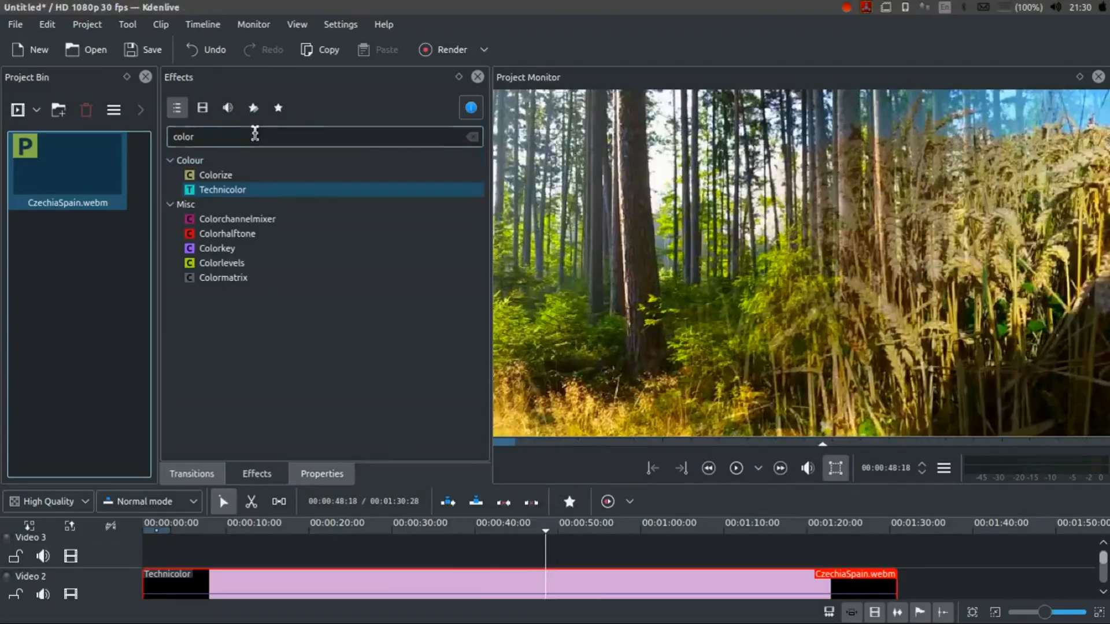
type("con")
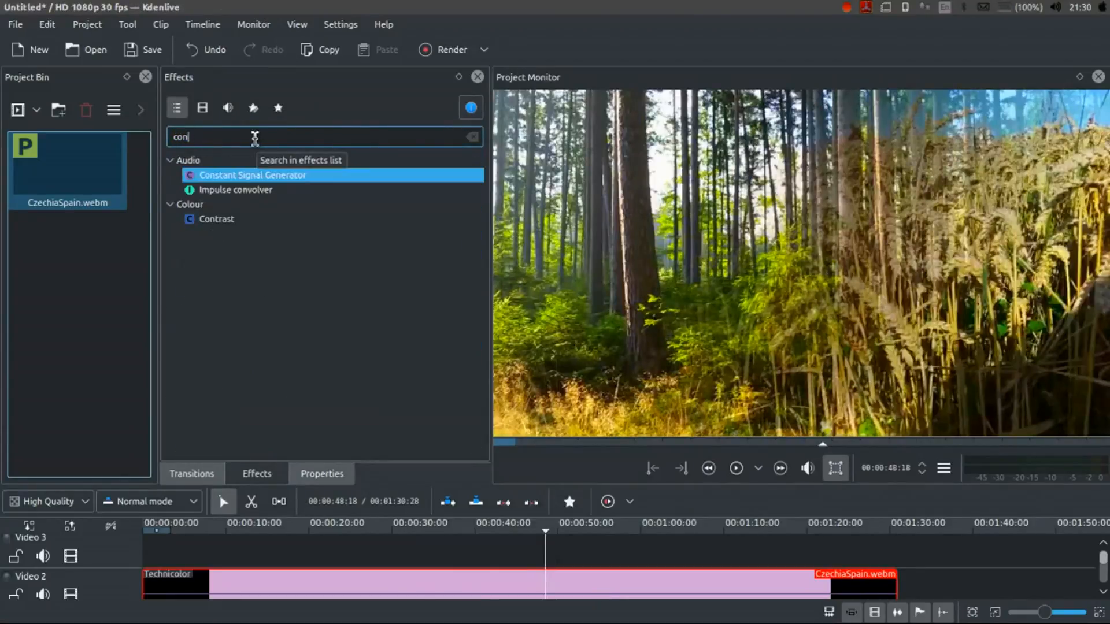
type("tr")
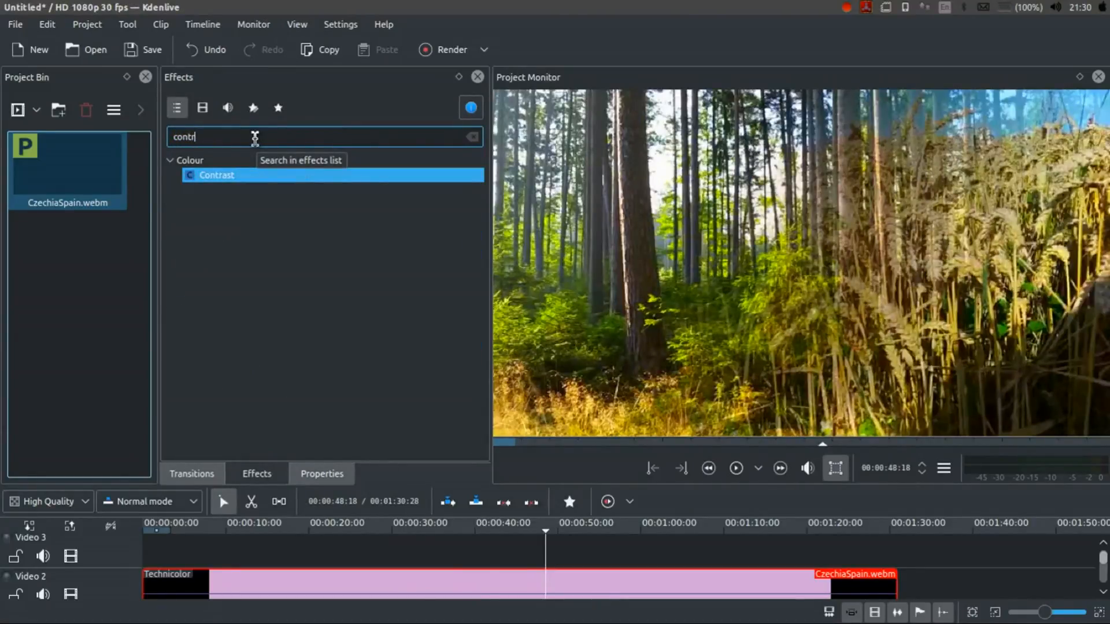
double_click(249, 175)
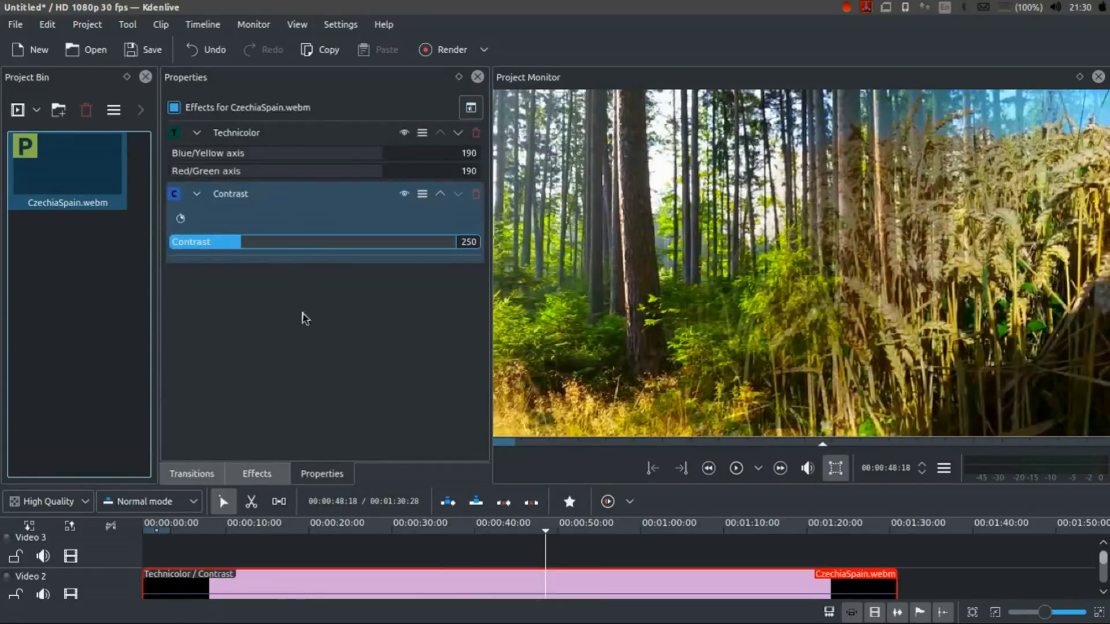
mouse_move(248, 245)
left_mouse_down()
mouse_move(385, 249)
mouse_move(230, 244)
mouse_move(240, 243)
left_mouse_up()
left_click(476, 194)
- Replace the clip's Technicolor effect with Saturation set to 66 and preview the result up to about 00:00:50:29
left_click(276, 472)
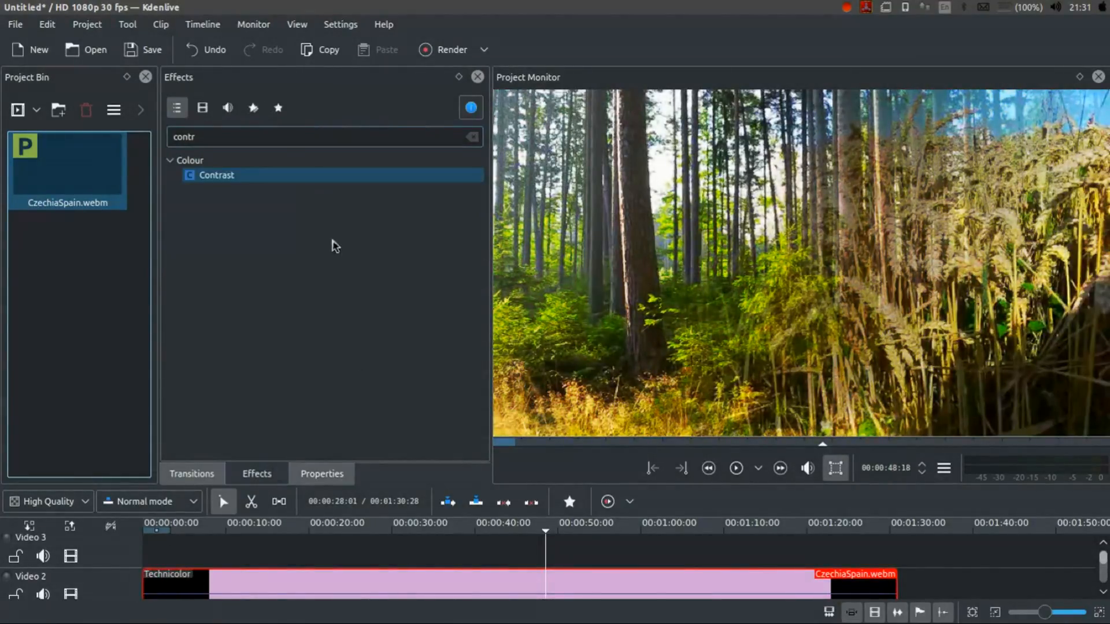
double_click(250, 134)
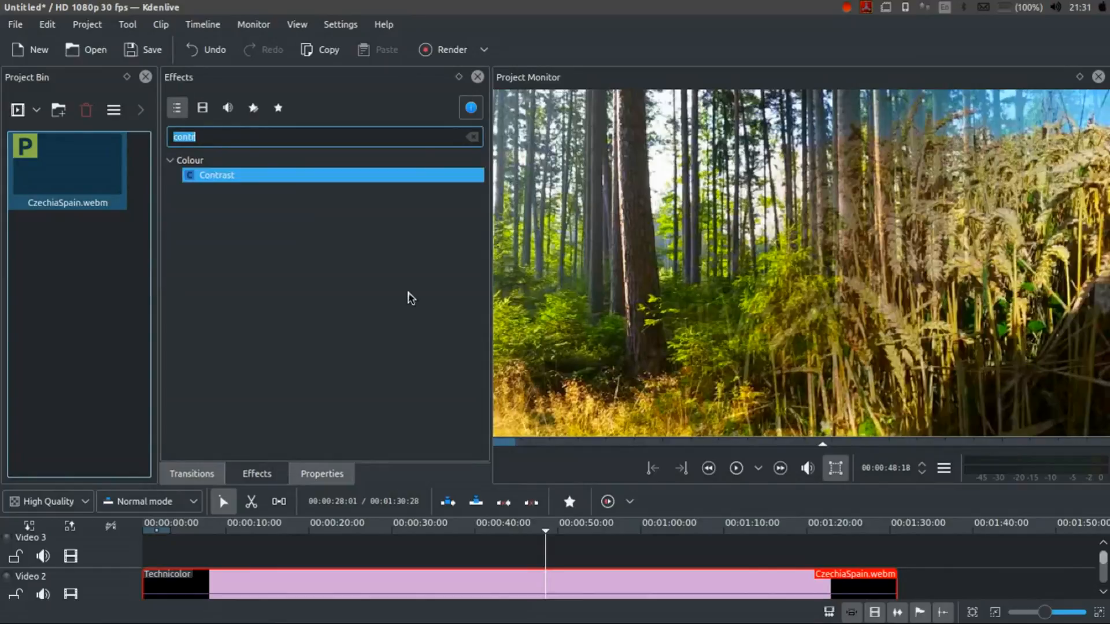
type("satu")
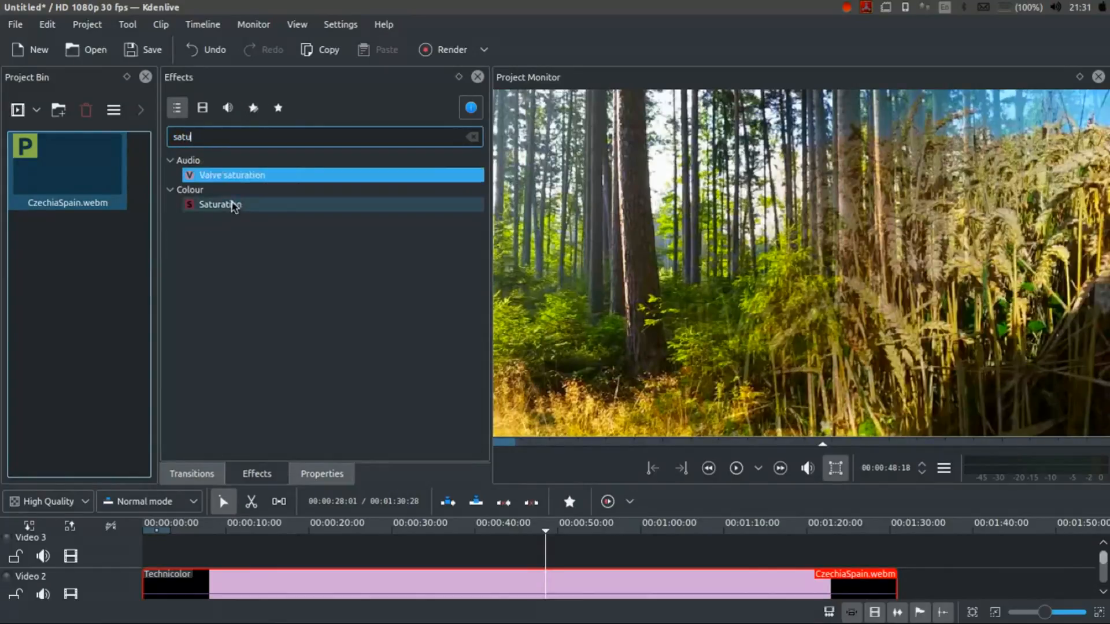
double_click(234, 207)
left_click(476, 133)
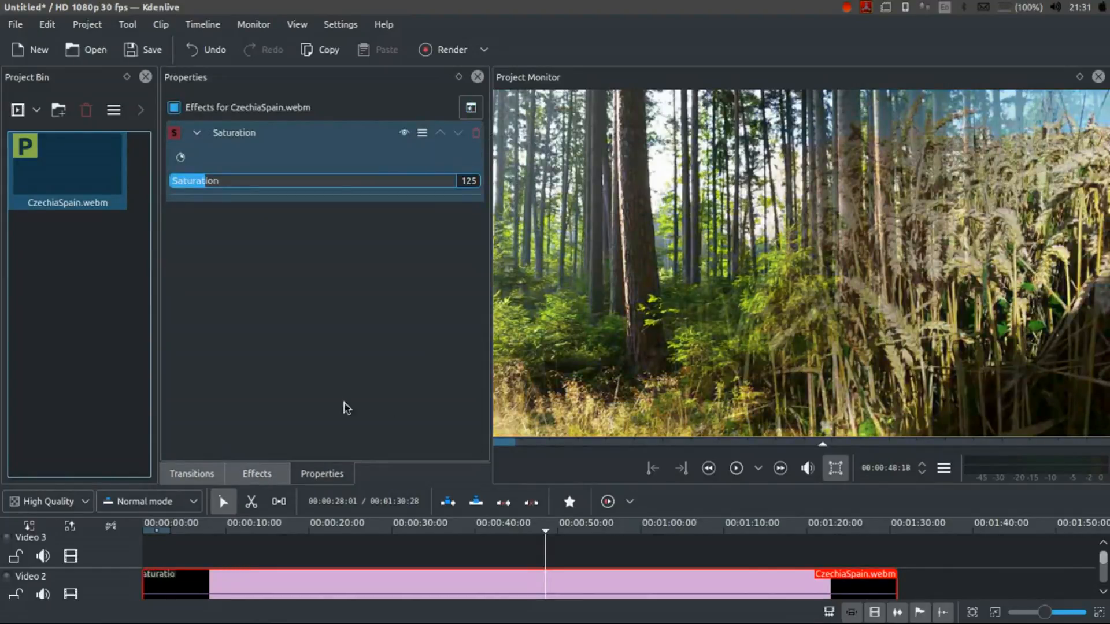
left_click_drag(201, 184, 185, 181)
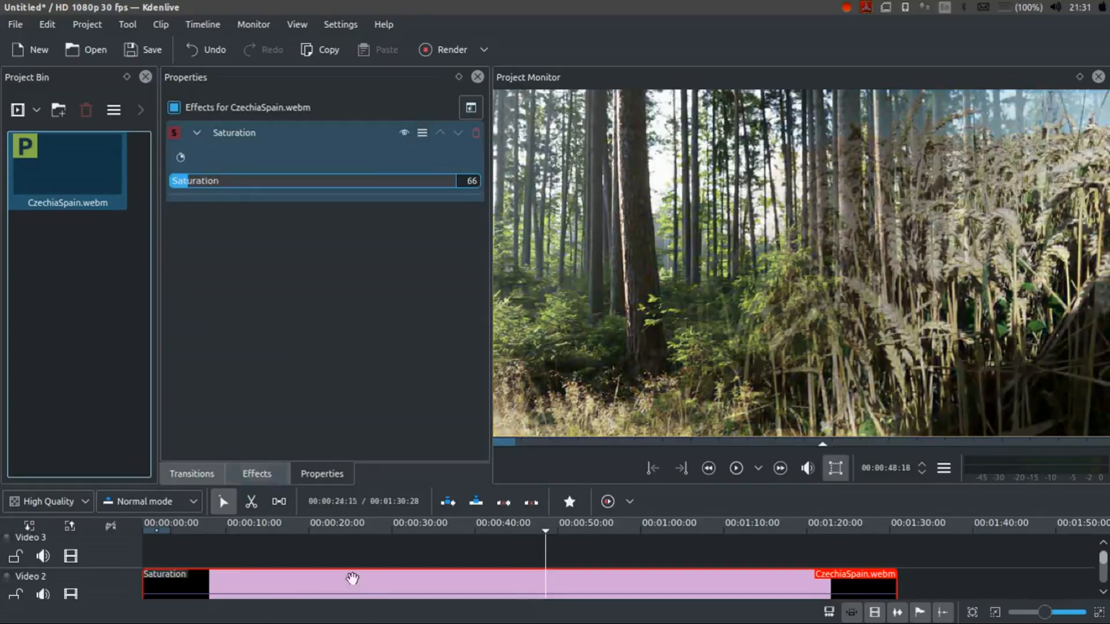
left_click_drag(337, 535, 567, 559)
- Search the effects for "curves" and apply the Curves effect to the CzechiaSpain.webm clip
left_click(257, 473)
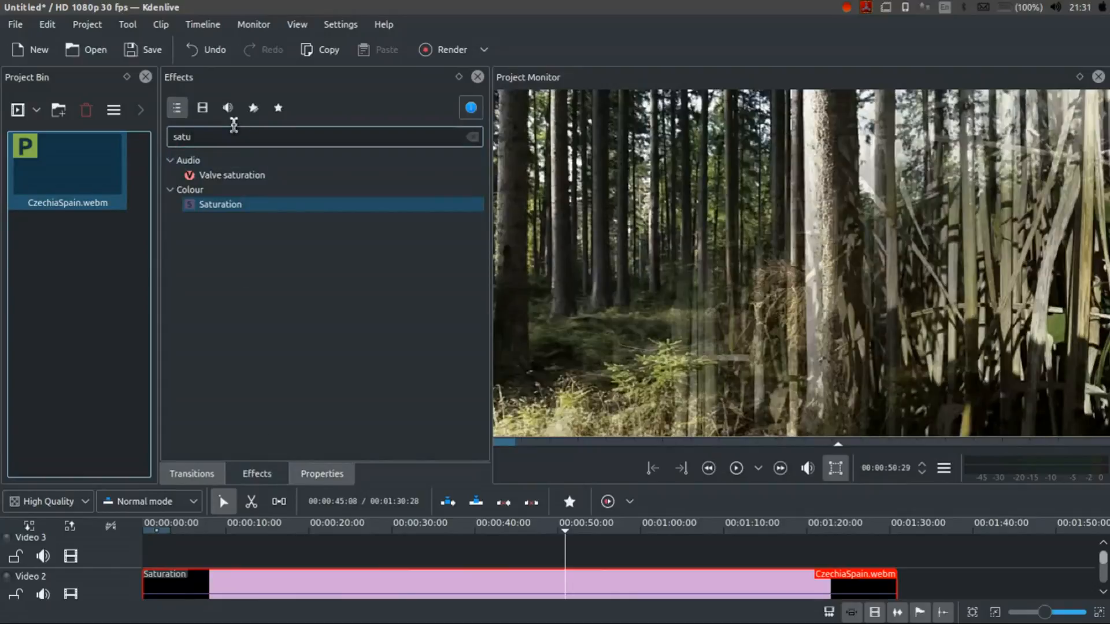
left_click(233, 134)
type("curves")
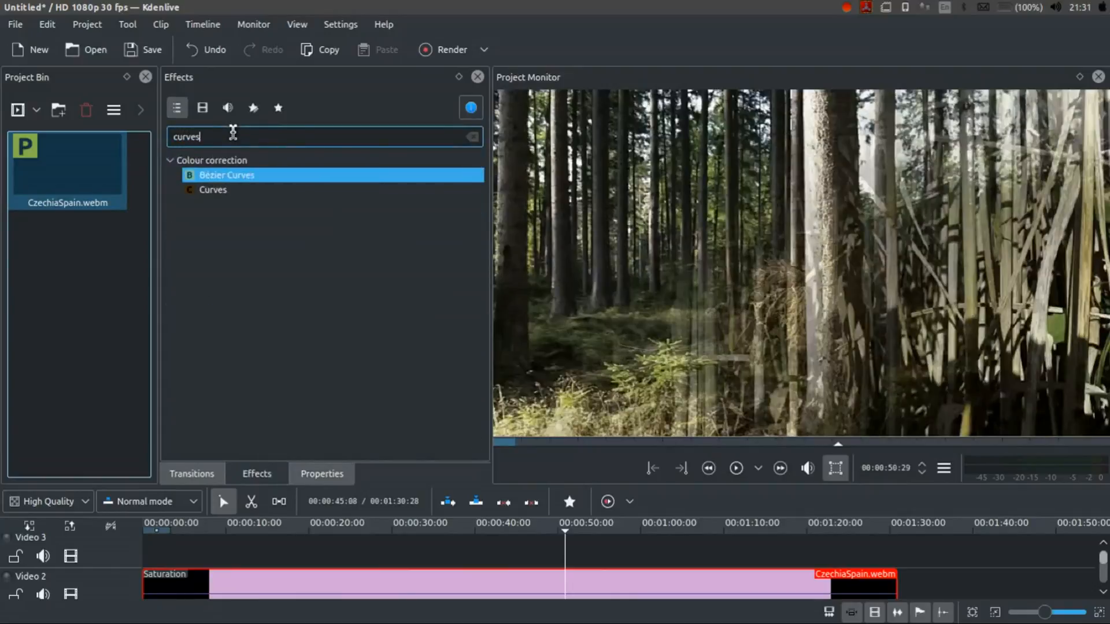
left_click(267, 190)
double_click(268, 190)
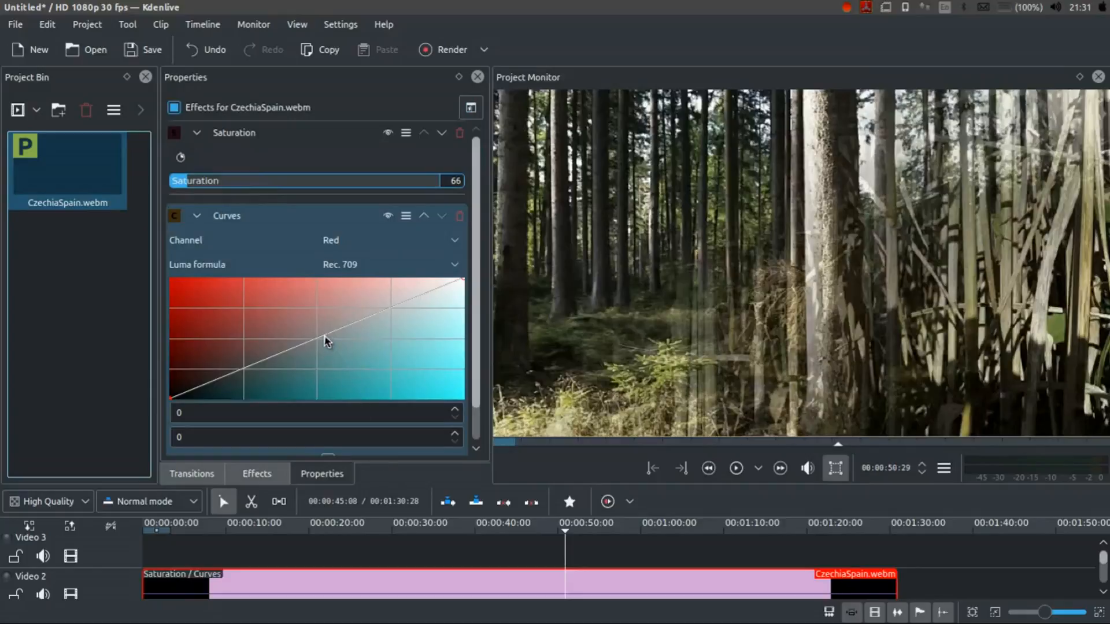
- Try red-channel curve points at about 511/738 and 486/396 on the clip, and remove the Curves effect
left_click_drag(326, 341, 320, 309)
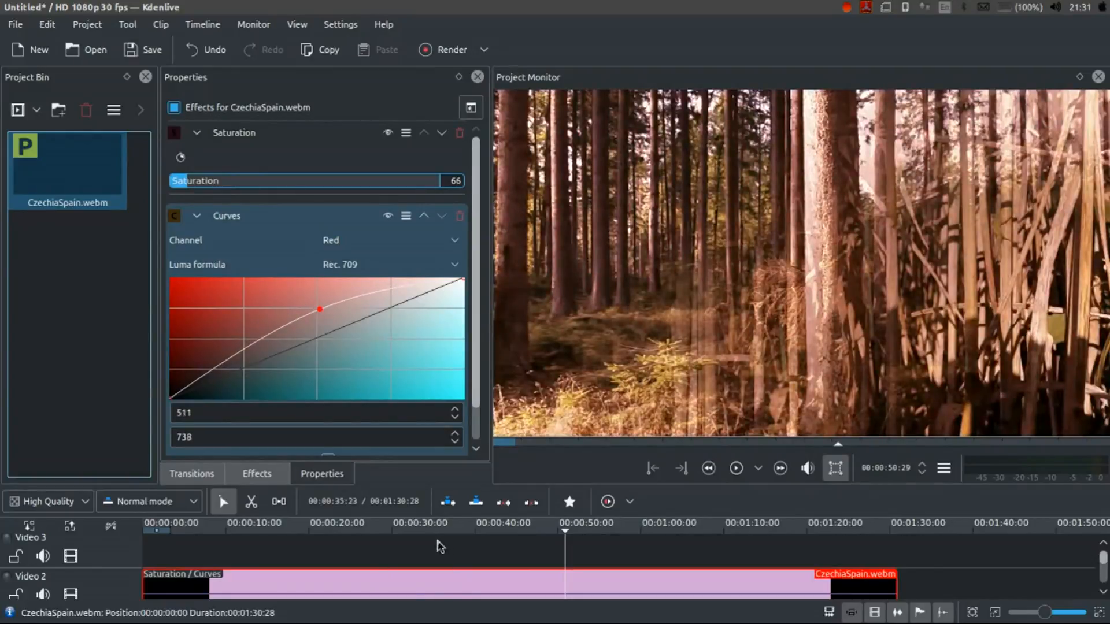
left_click_drag(428, 532, 356, 533)
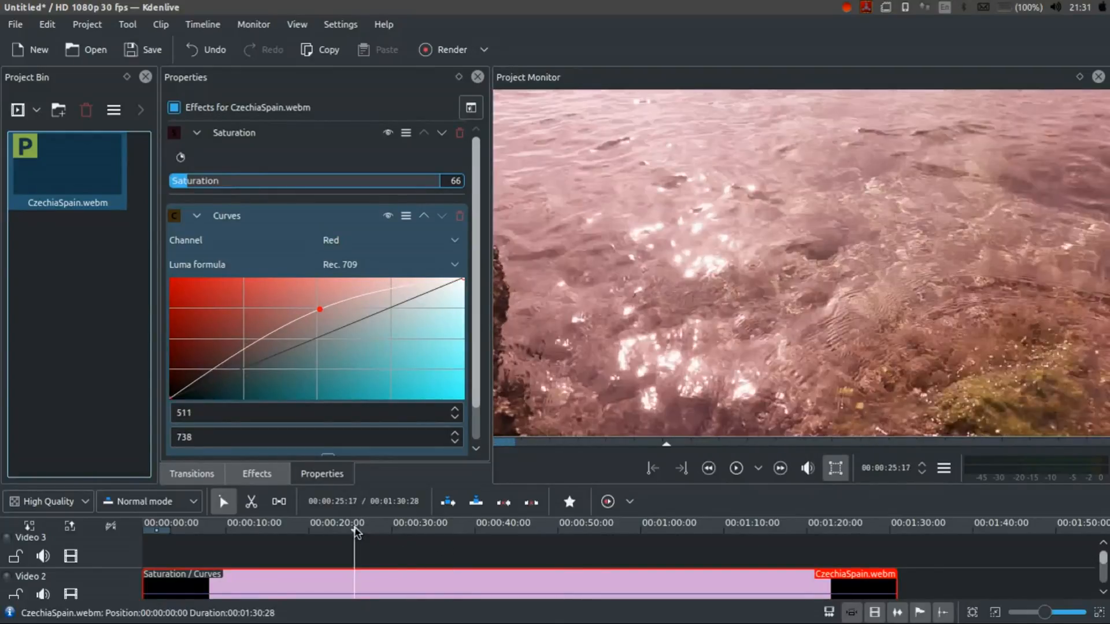
left_click_drag(320, 342, 355, 336)
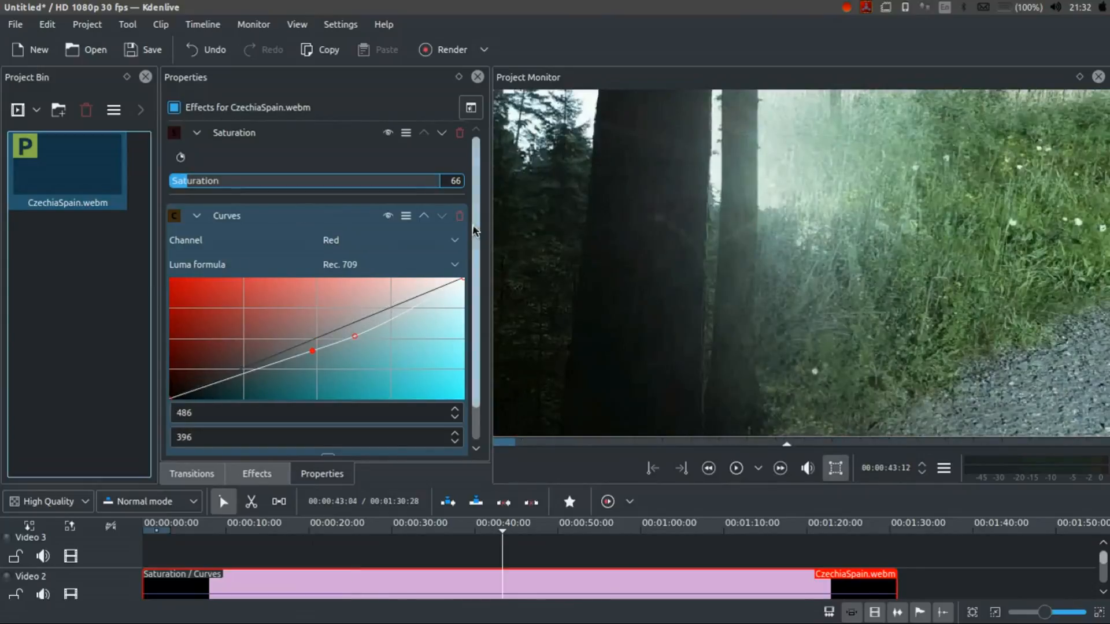
left_click(460, 216)
- Clear the effect search and apply LetterB0xed from the Crop and transform category to the CzechiaSpain.webm clip
left_click(270, 476)
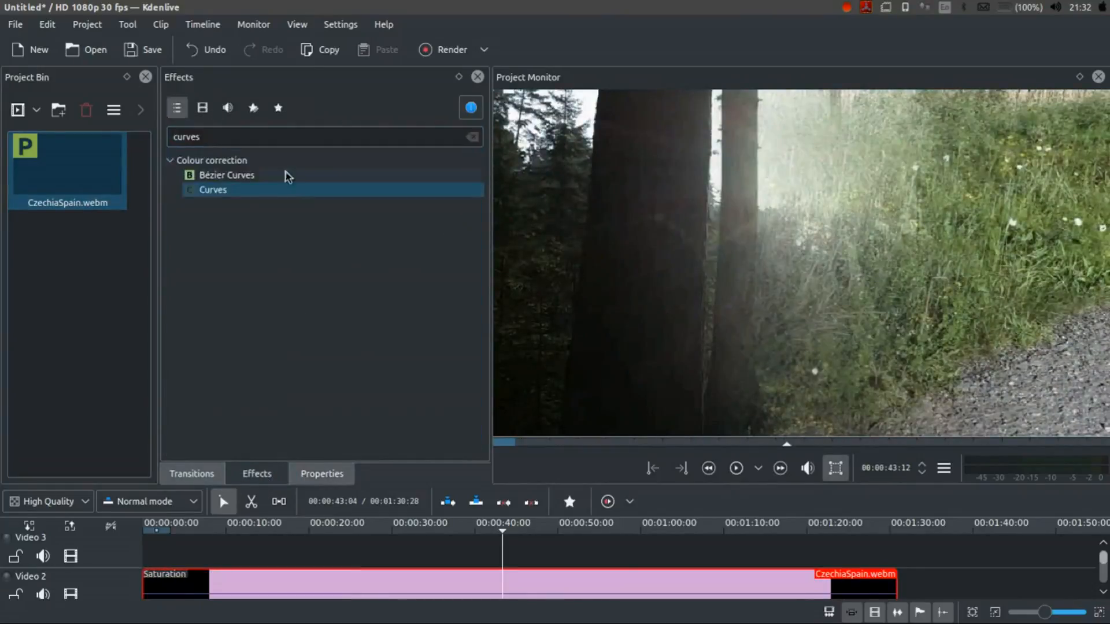
left_click(473, 139)
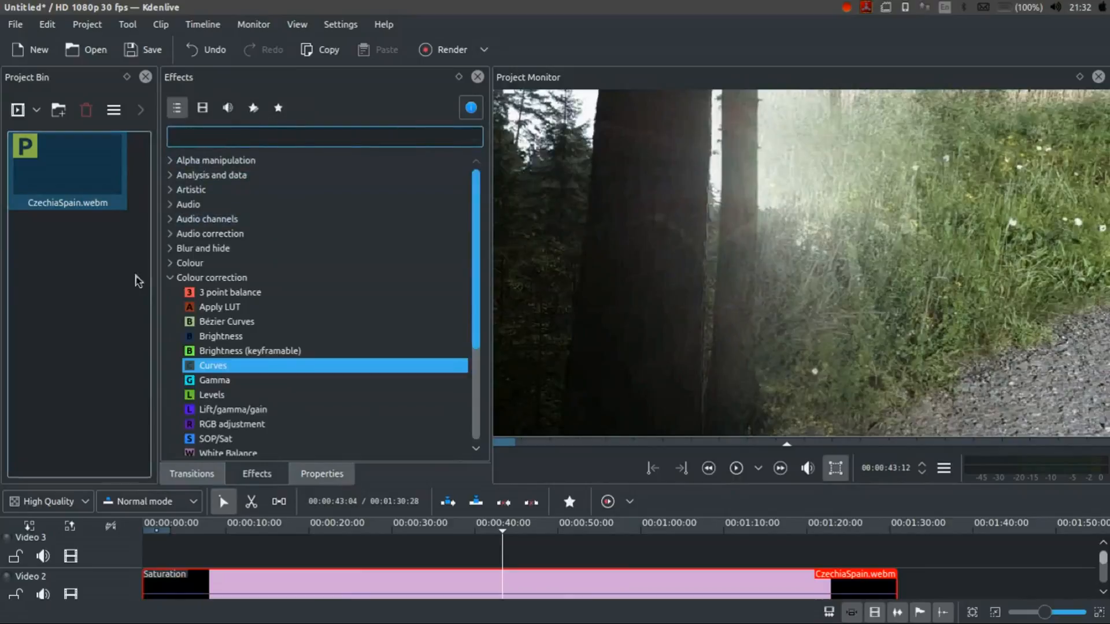
left_click(172, 264)
scroll(279, 292, "down", 5)
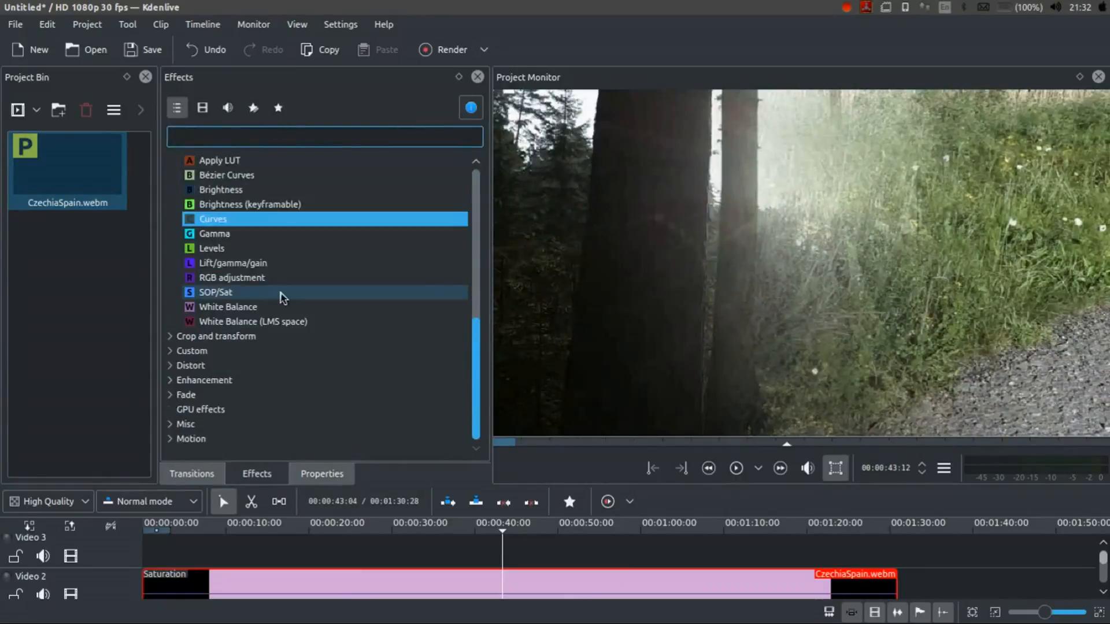
left_click(170, 336)
scroll(266, 359, "down", 3)
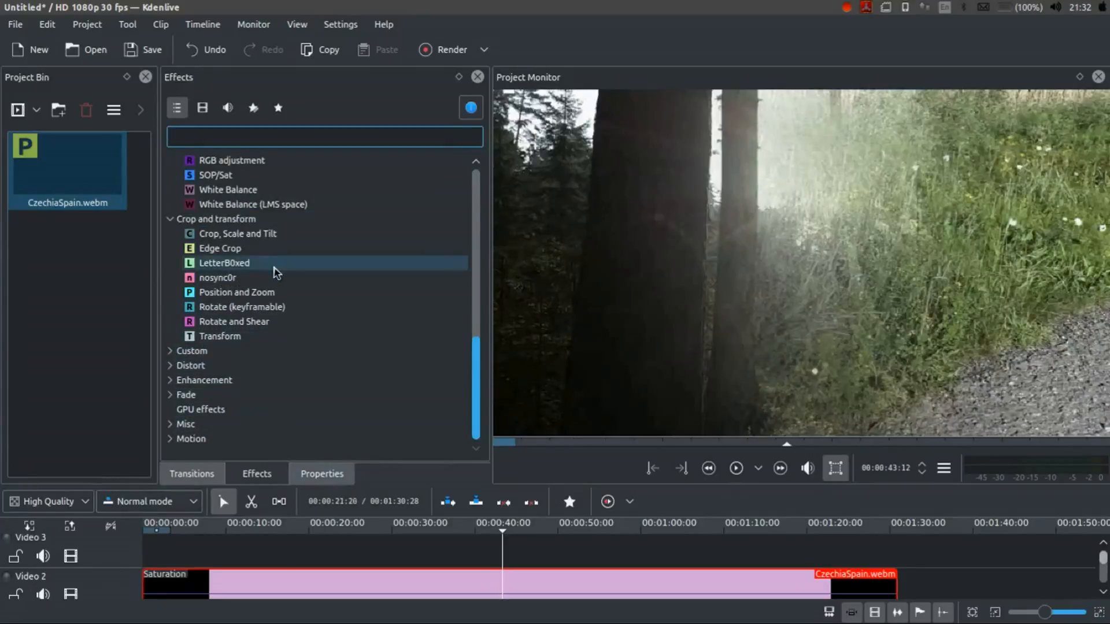
double_click(272, 265)
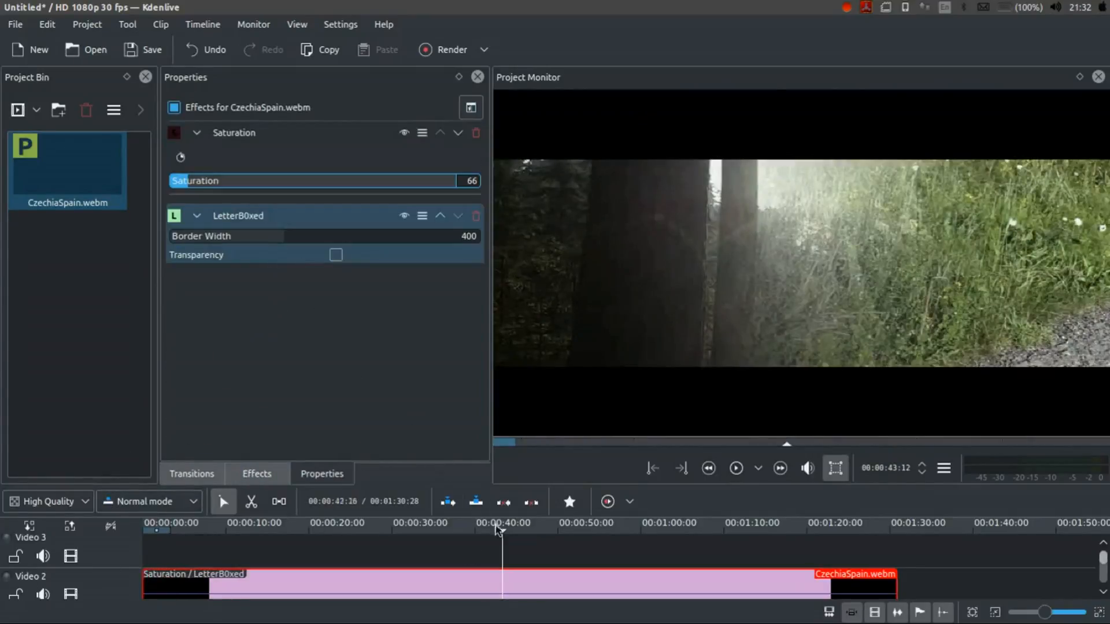
- Set the LetterB0xed border width to 250, previewing the clip at about 00:00:38:24
left_click_drag(499, 529, 464, 527)
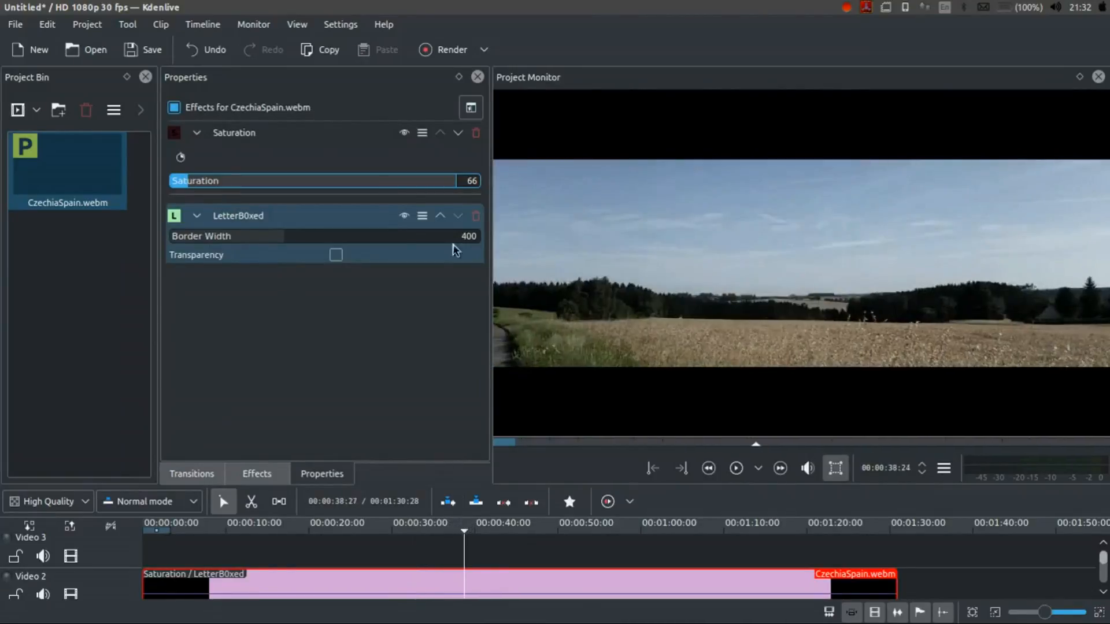
left_click(469, 240)
type("250")
key("Return")
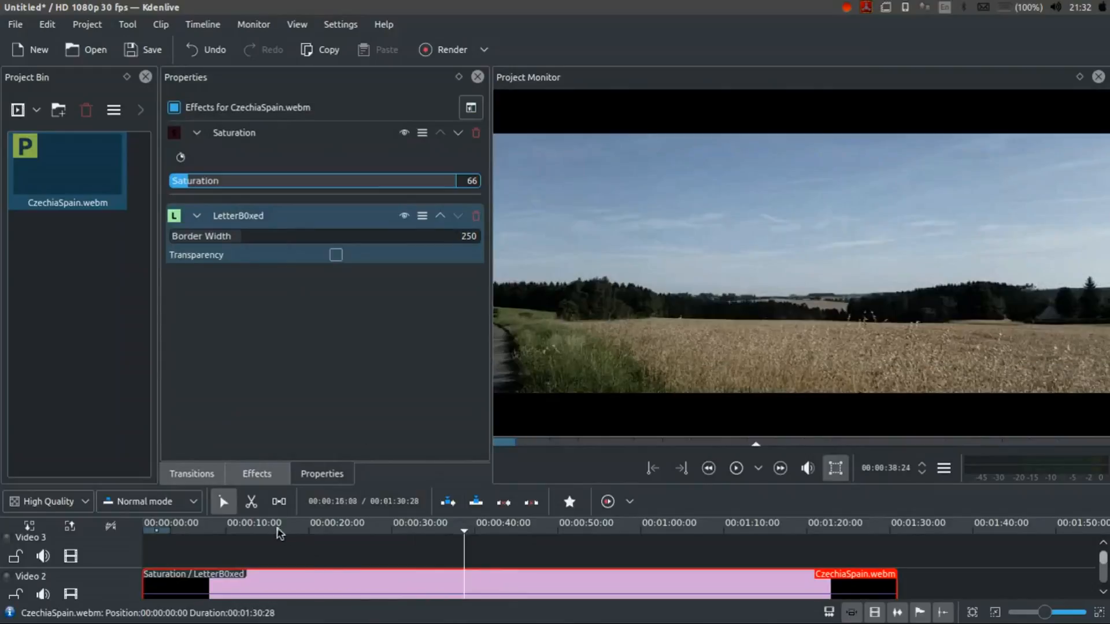
- Preview the letterboxed, desaturated clip along the timeline, including about 00:00:44:03 and 00:01:06:17
left_click_drag(280, 532, 457, 528)
left_click(506, 541)
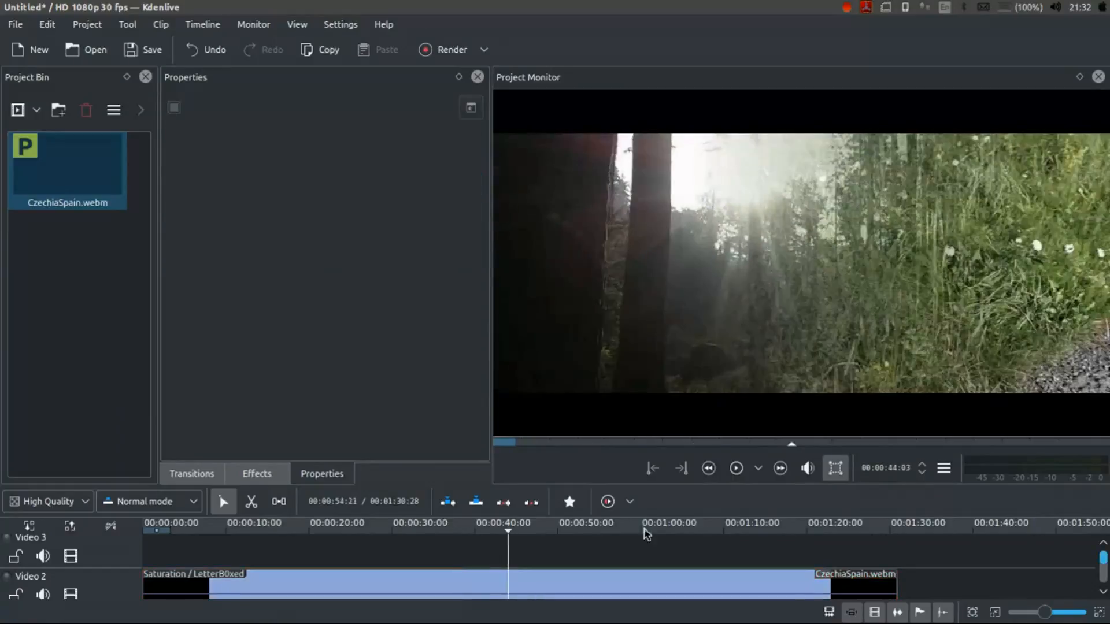
left_click(694, 527)
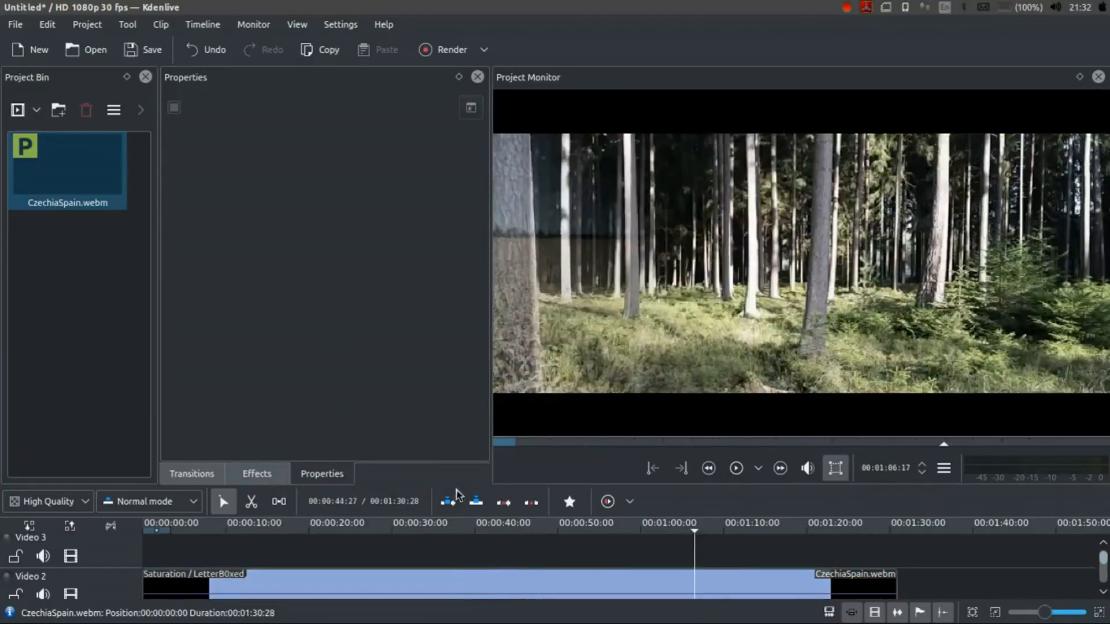
- Replace the Saturation effect on the CzechiaSpain.webm timeline clip with the Contrast effect
left_click(509, 583)
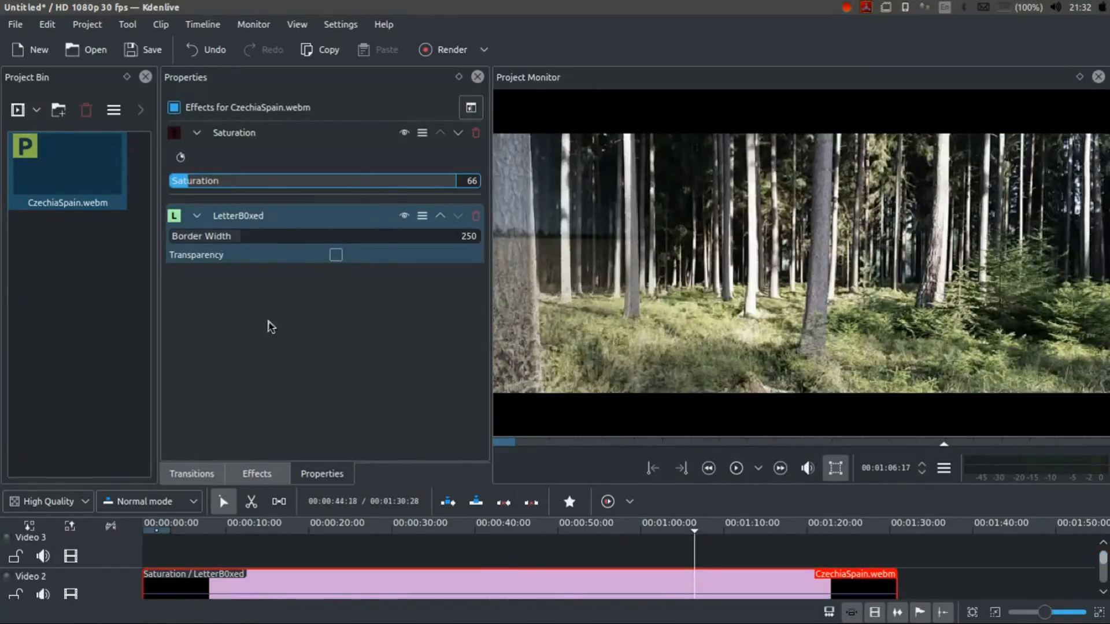
left_click(475, 134)
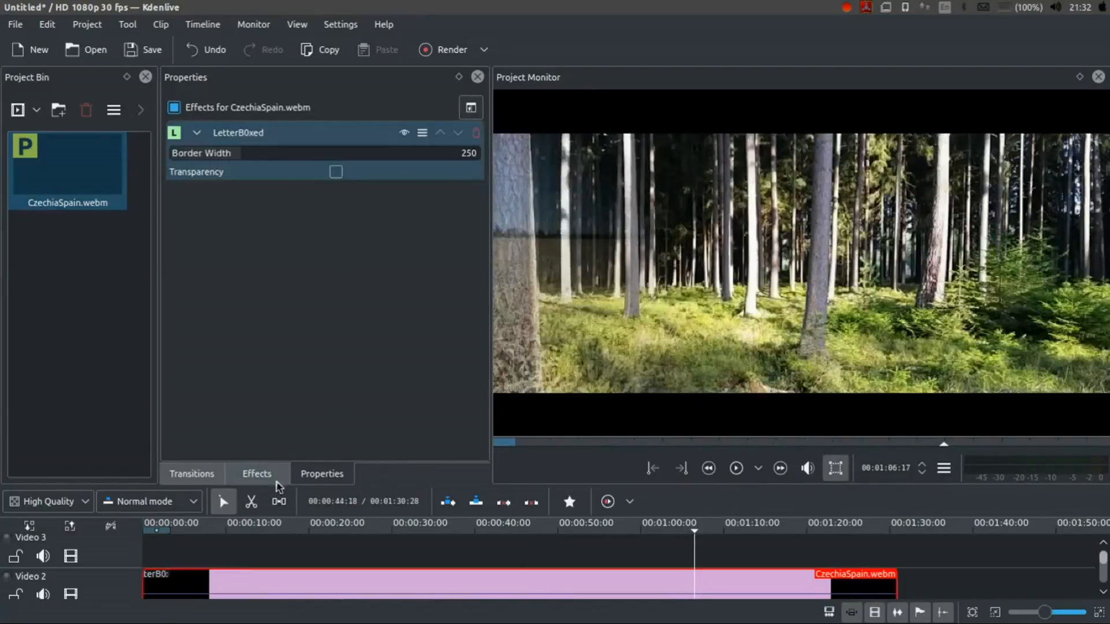
left_click(257, 473)
left_click(293, 133)
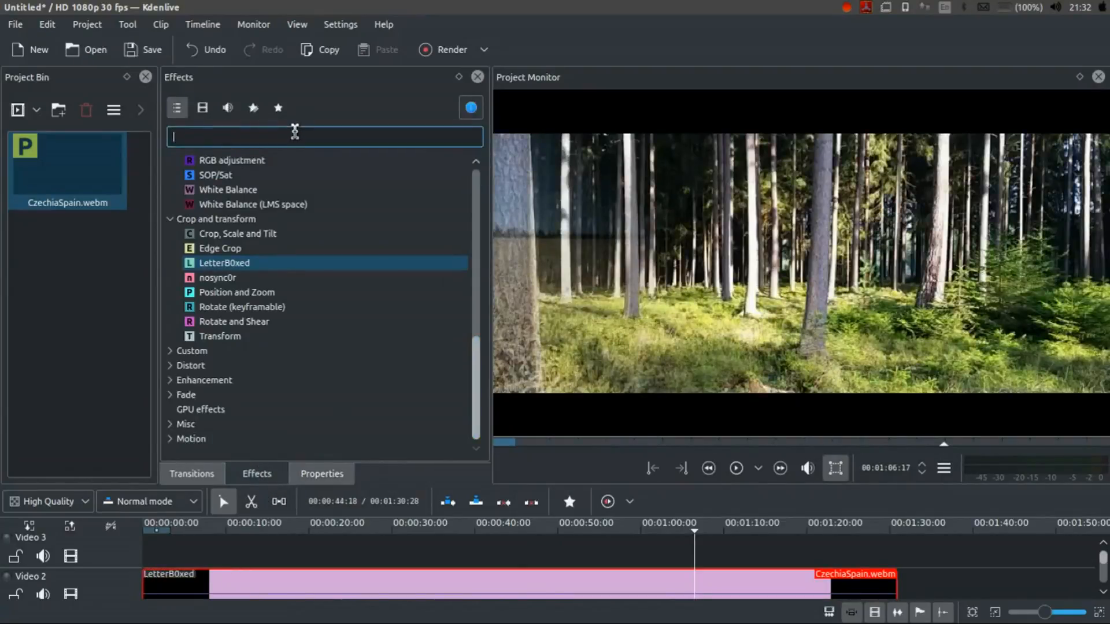
type("cont")
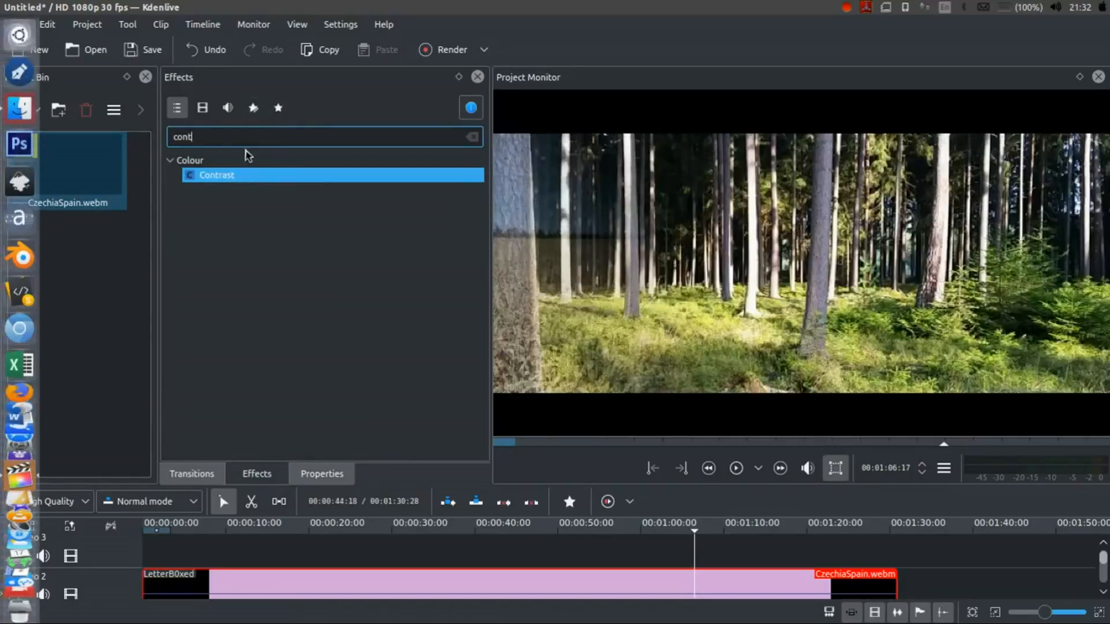
double_click(242, 175)
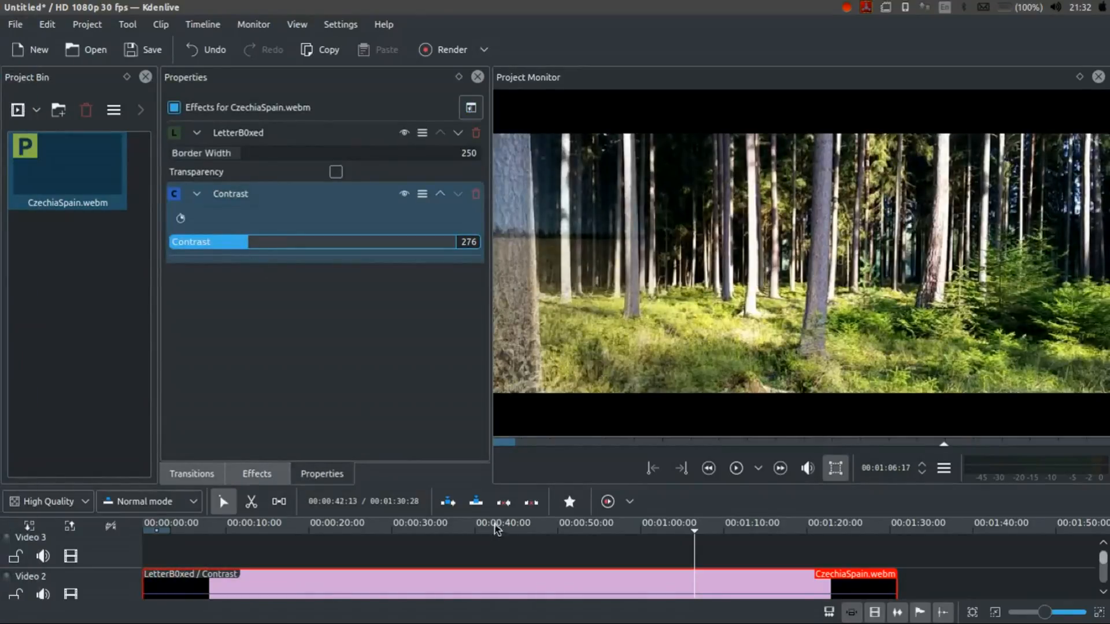
- Preview the clip with the Contrast effect at about 00:00:50:08, 00:00:23:21 and 00:00:17:13
left_click(496, 529)
left_click(530, 531)
left_click(560, 523)
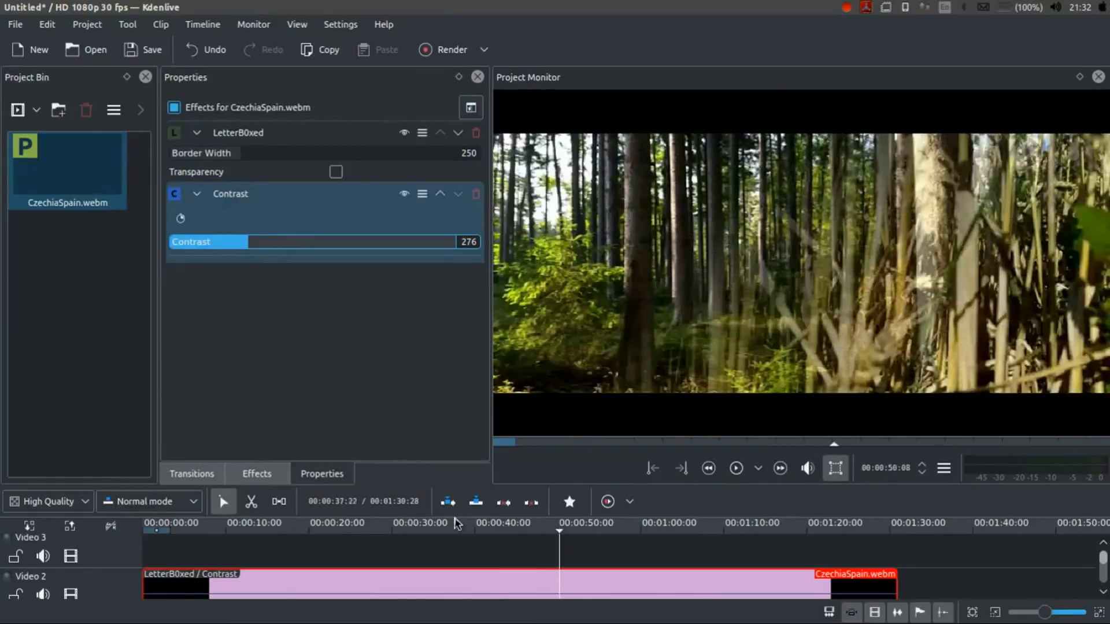
left_click(339, 525)
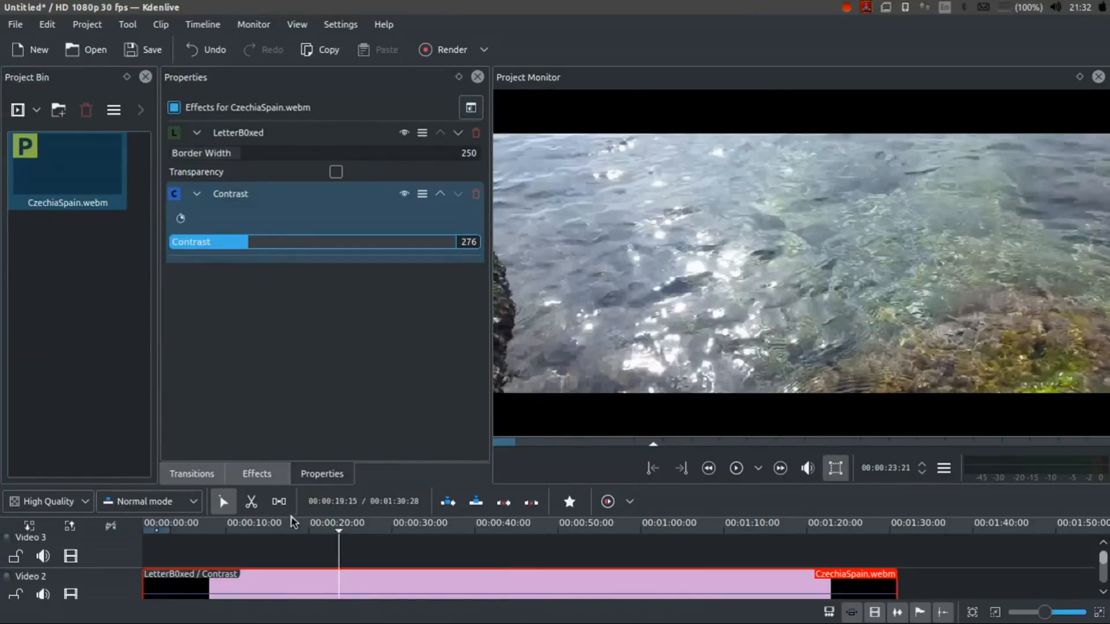
left_click(287, 524)
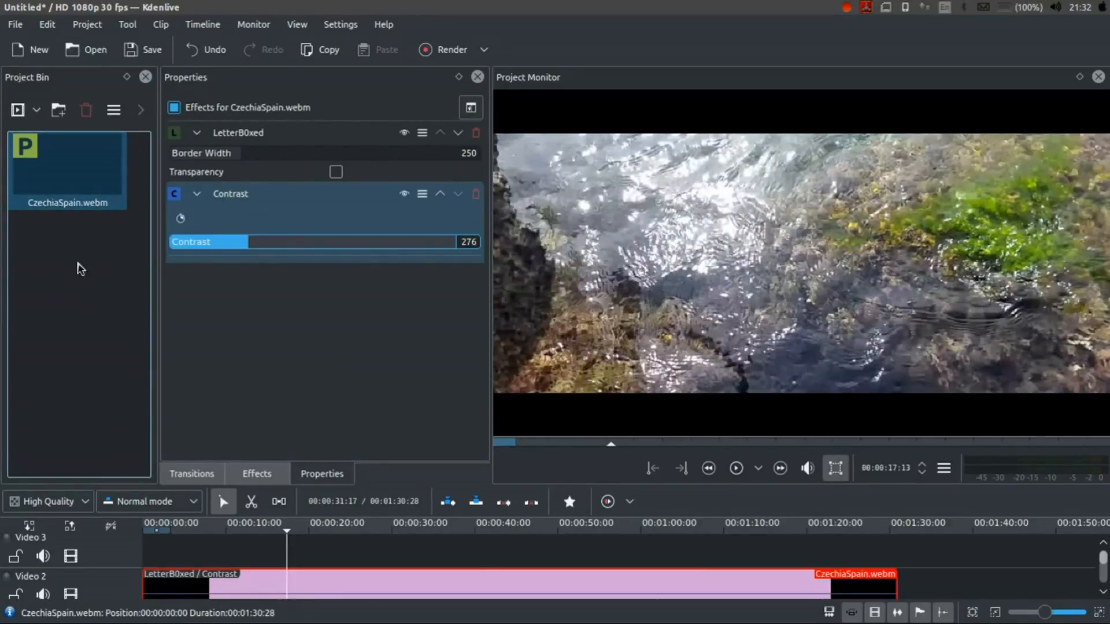
- Review the options of the Stabilise (vidstab) clip job for CzechiaSpain.webm and close them
right_click(81, 177)
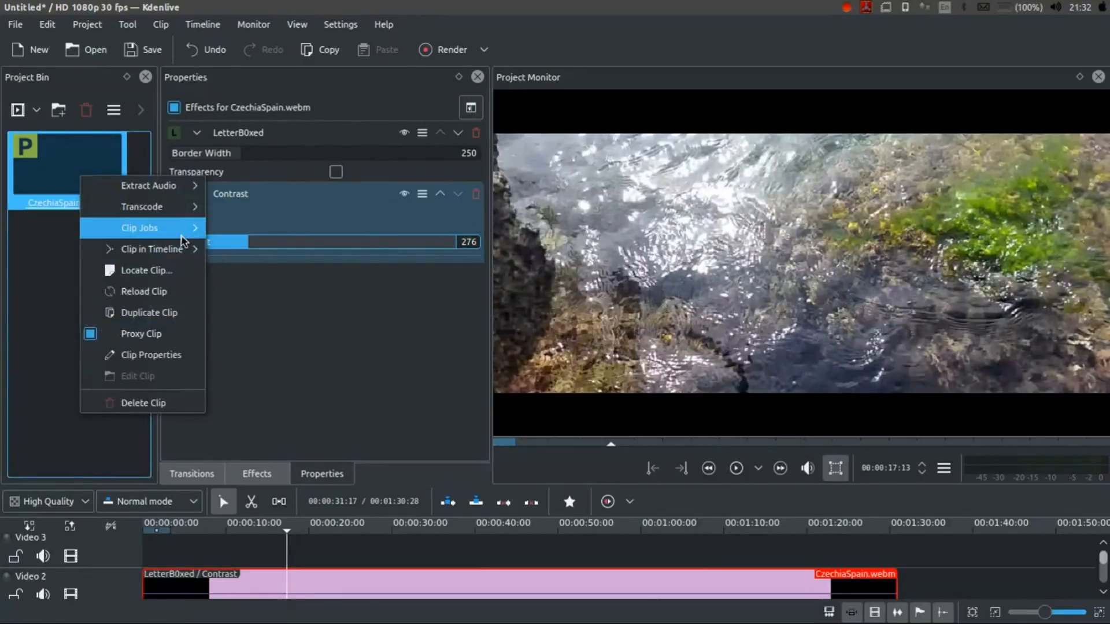
mouse_move(182, 238)
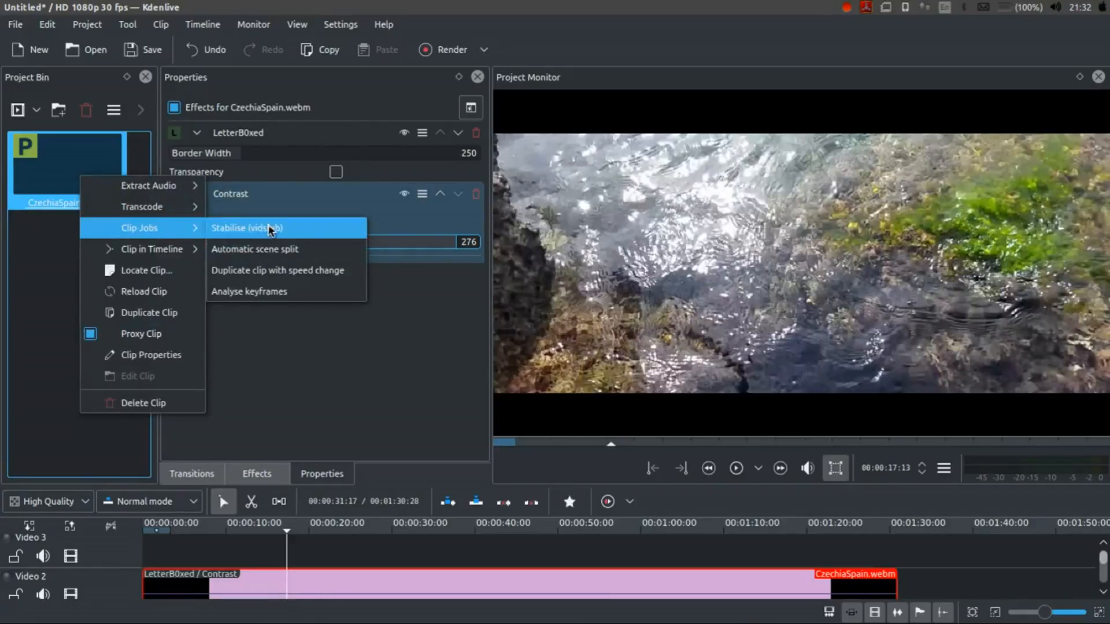
left_click(290, 237)
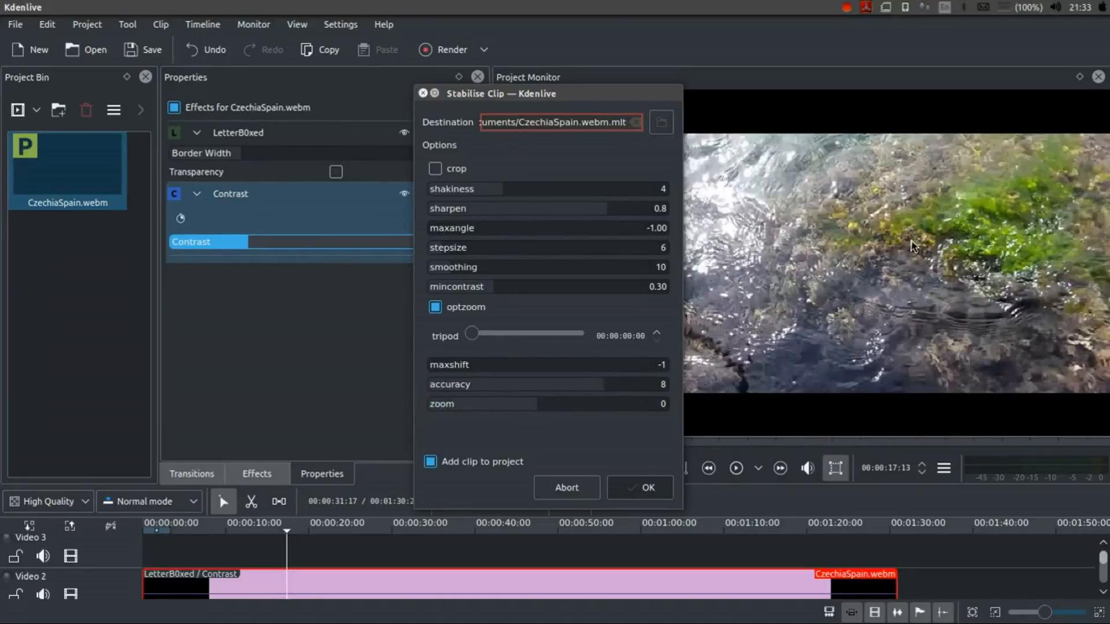
key("Return")
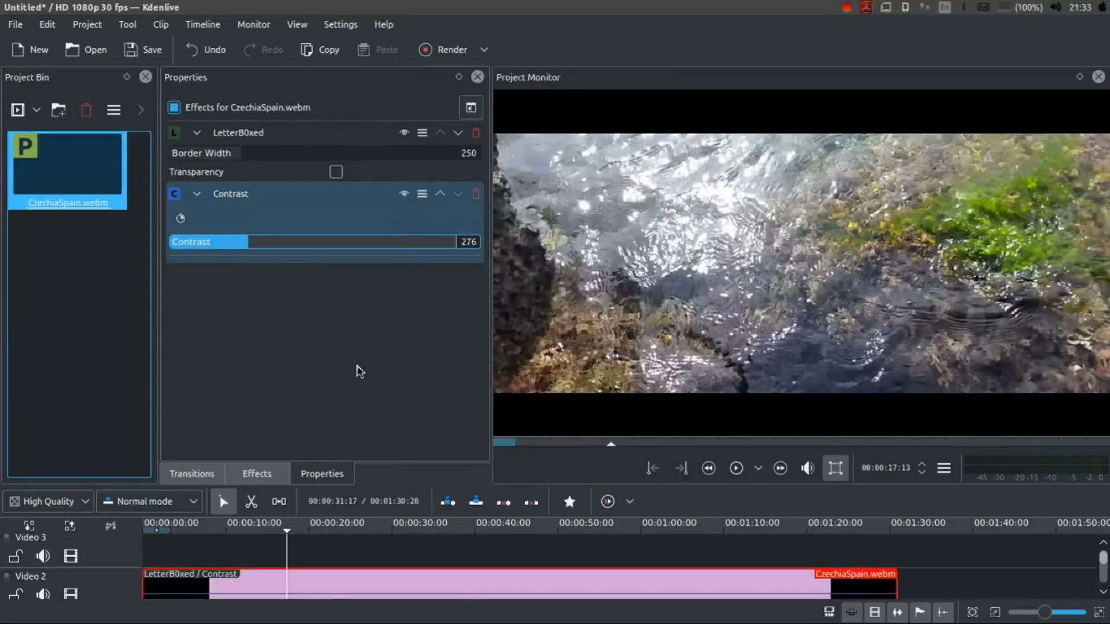
left_click(357, 366)
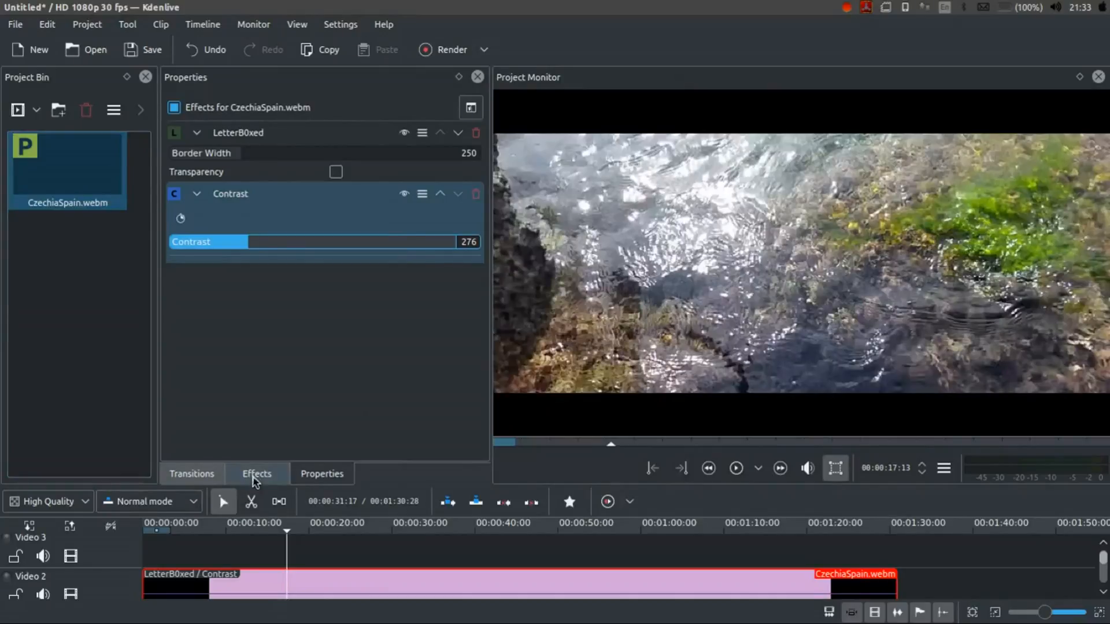
- Clear the effect search and look through the first effects of the Audio category
left_click(256, 477)
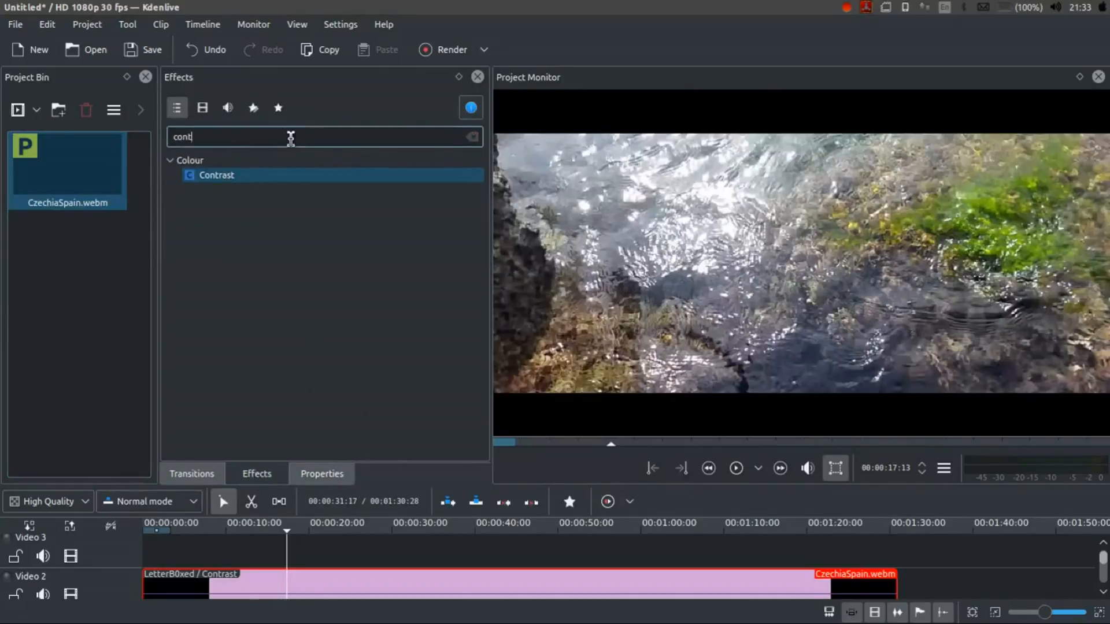
double_click(289, 137)
key("BackSpace")
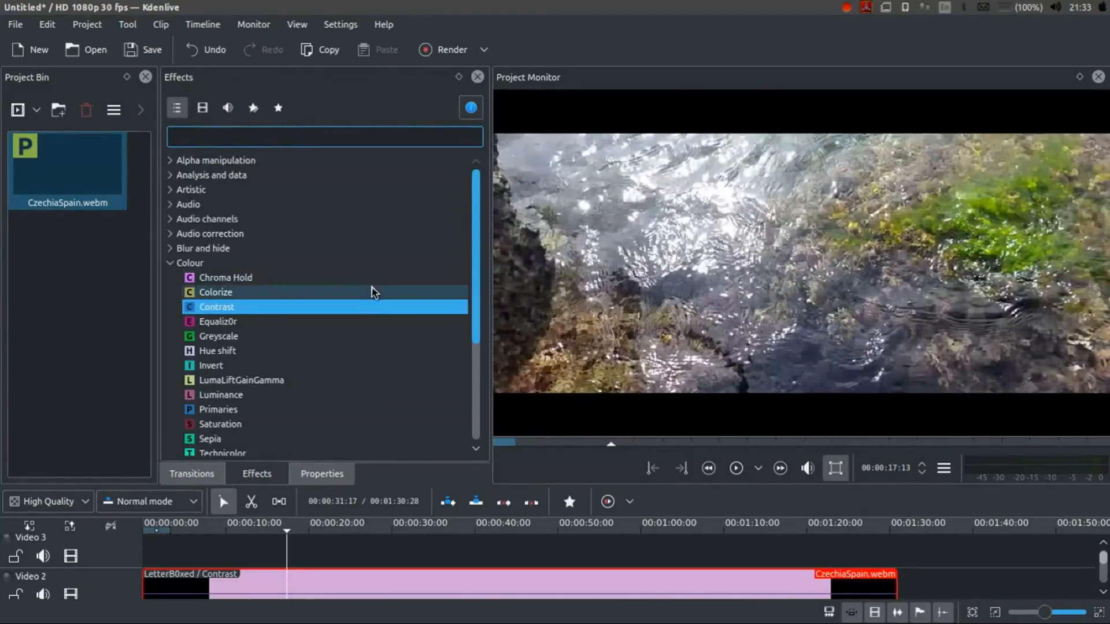
scroll(364, 347, "down", 4)
scroll(341, 376, "up", 4)
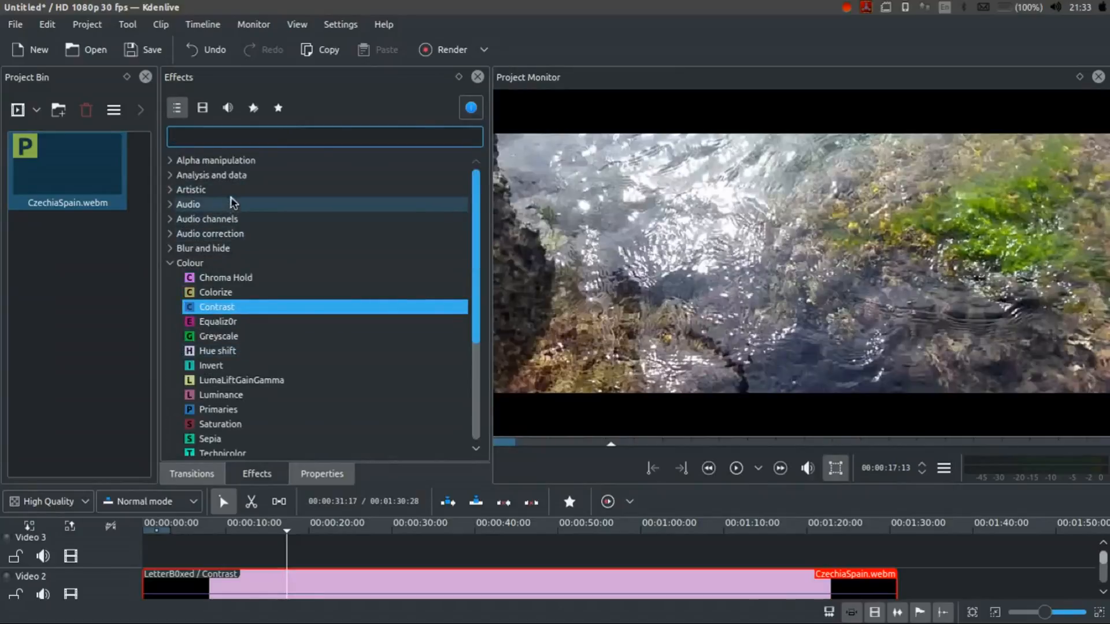
left_click(187, 205)
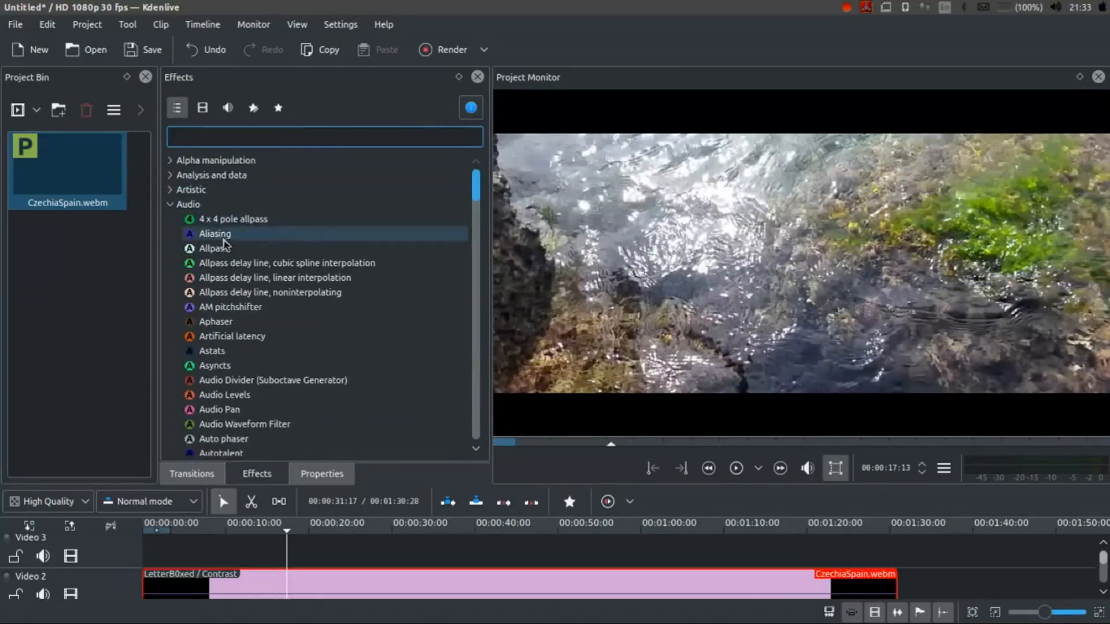
scroll(341, 335, "down", 4)
- Move the CzechiaSpain.webm clip from the Video 2 track up to the Video 3 track
left_click_drag(470, 584, 455, 538)
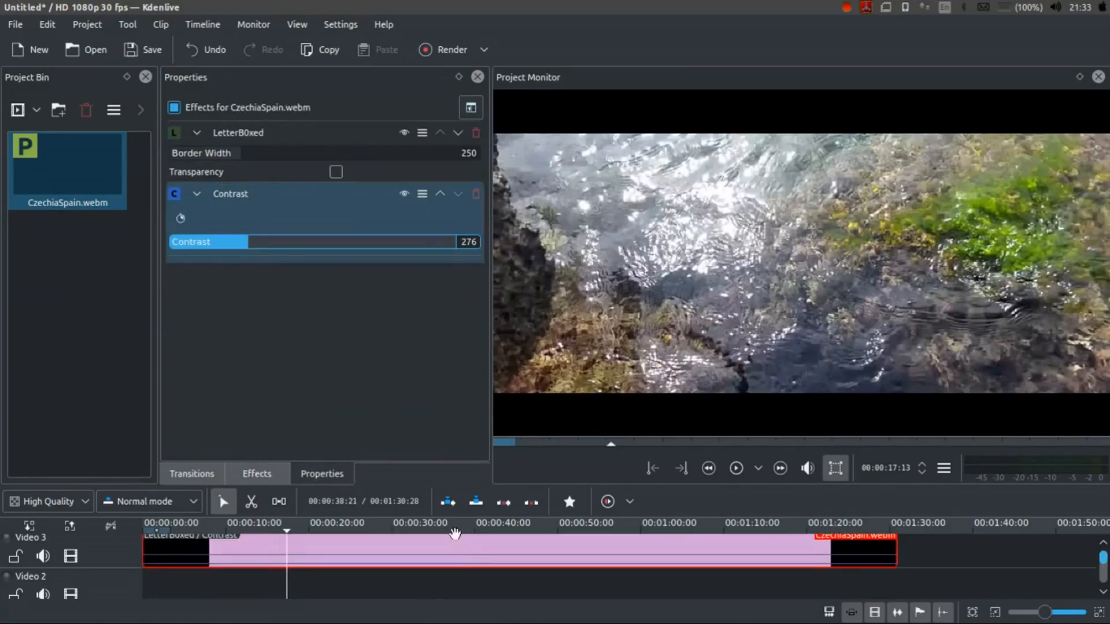
- Switch to the file manager and import Piano_mumble.mp3 from the MASTERS music folder into the Kdenlive project bin
left_click_drag(896, 351, 722, 313)
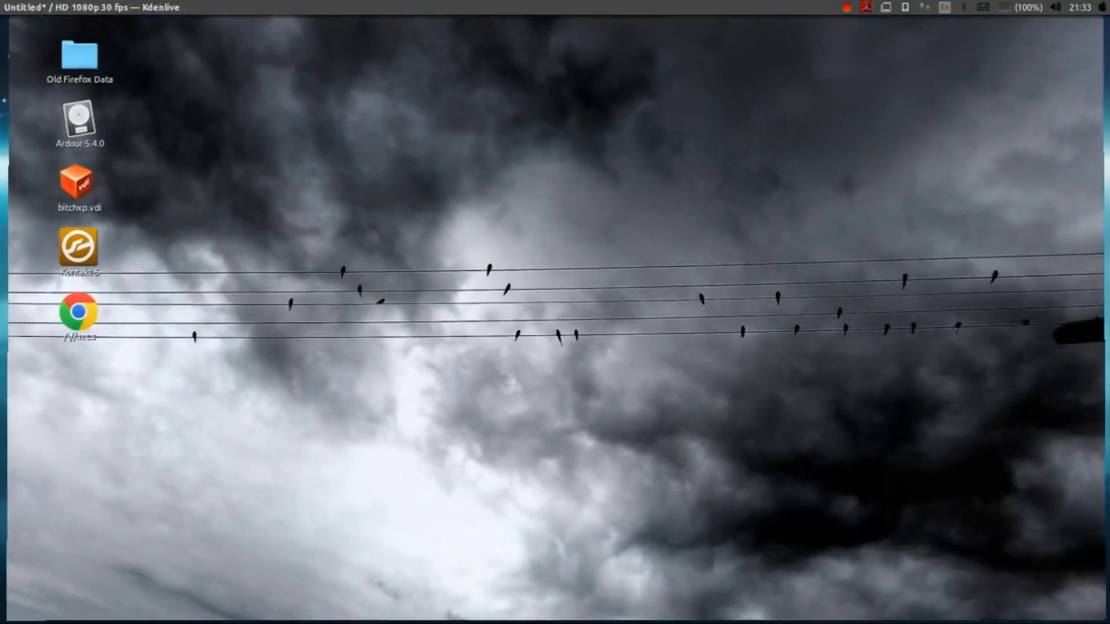
key("super+w")
left_click(941, 490)
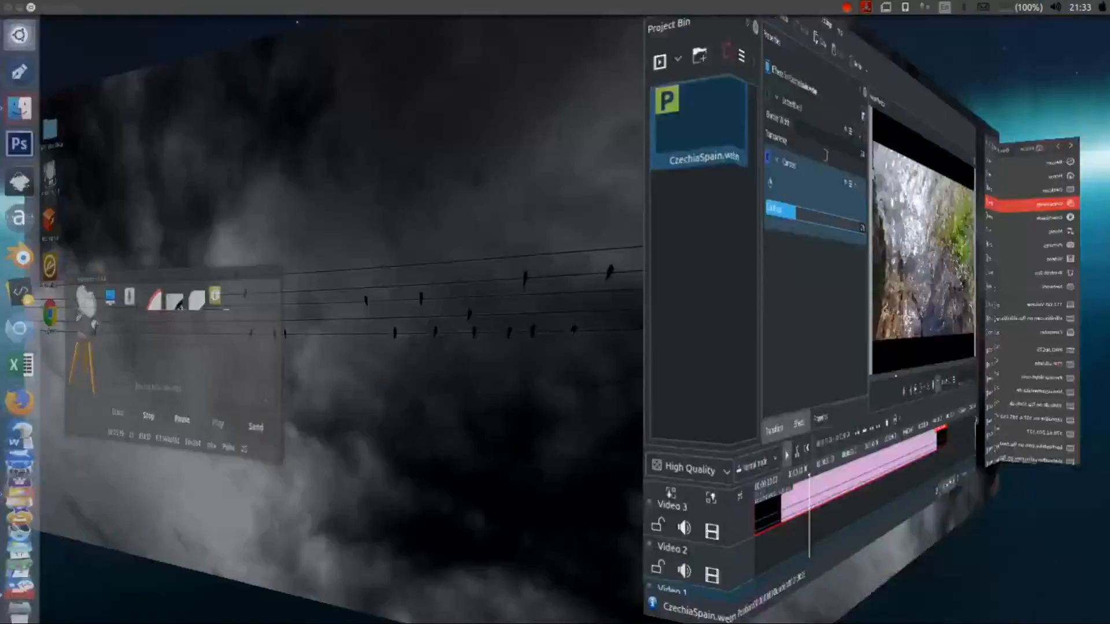
key("ctrl+alt+shift+Left")
key("ctrl+alt+shift+Left")
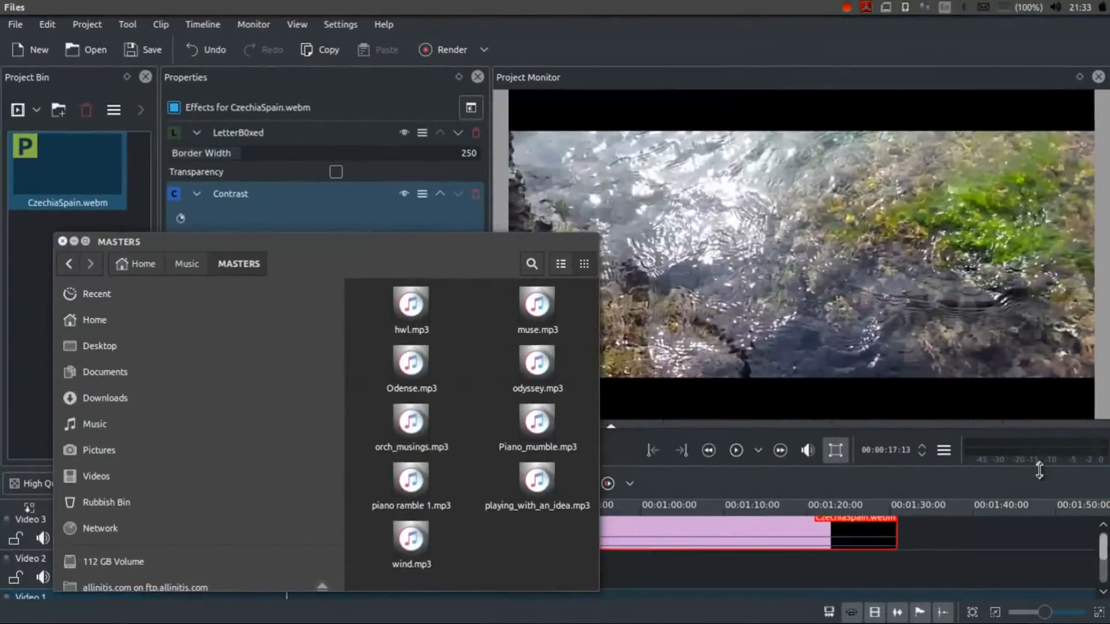
left_click_drag(426, 513, 870, 381)
left_click_drag(981, 286, 91, 390)
left_click(91, 390)
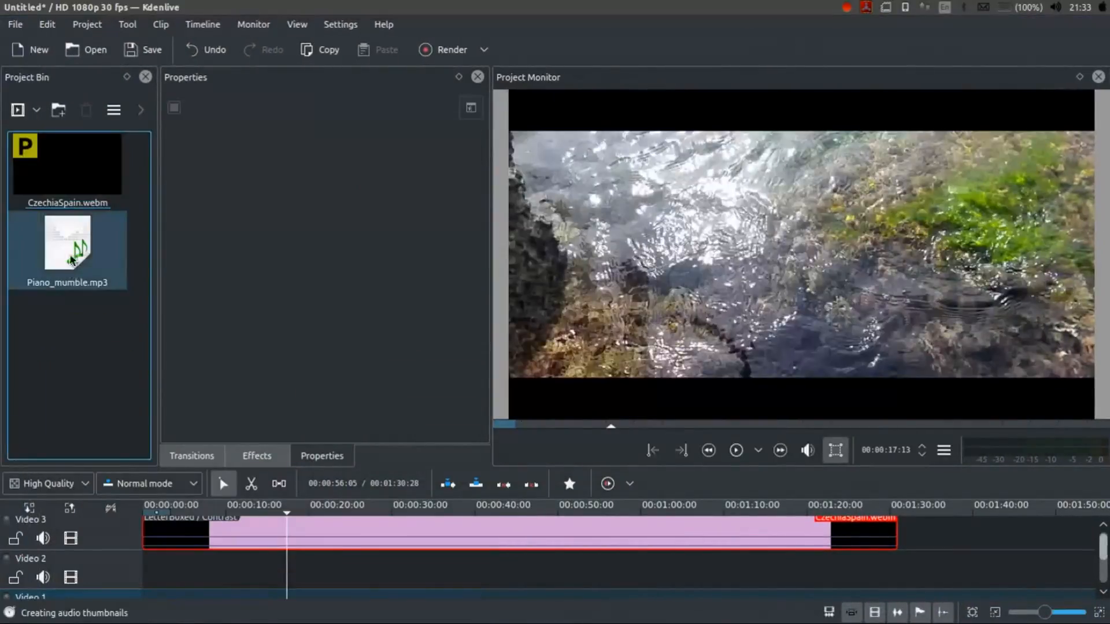
- Place Piano_mumble.mp3 at the start of the Video 2 track and play the project briefly from about 00:00:10:26
left_click_drag(67, 245, 234, 512)
left_click(233, 511)
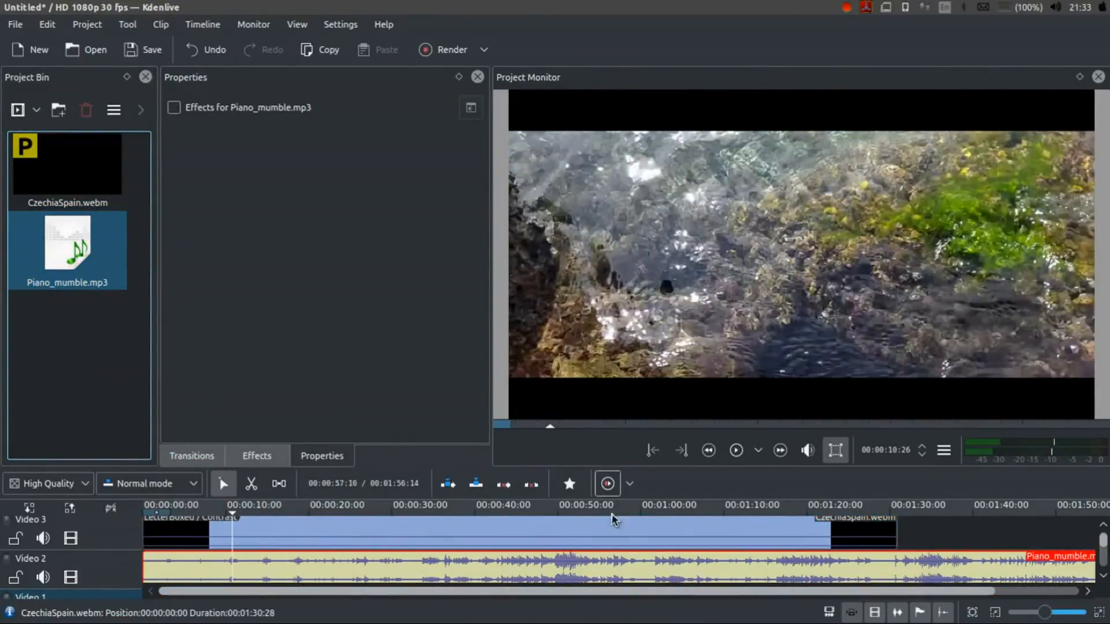
key("space")
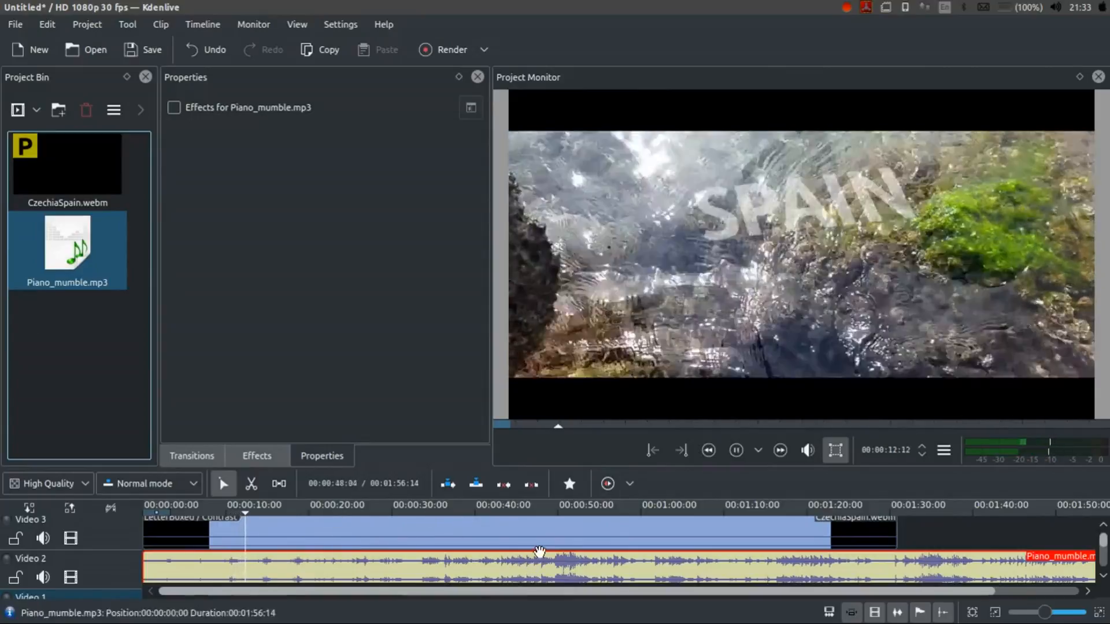
key("space")
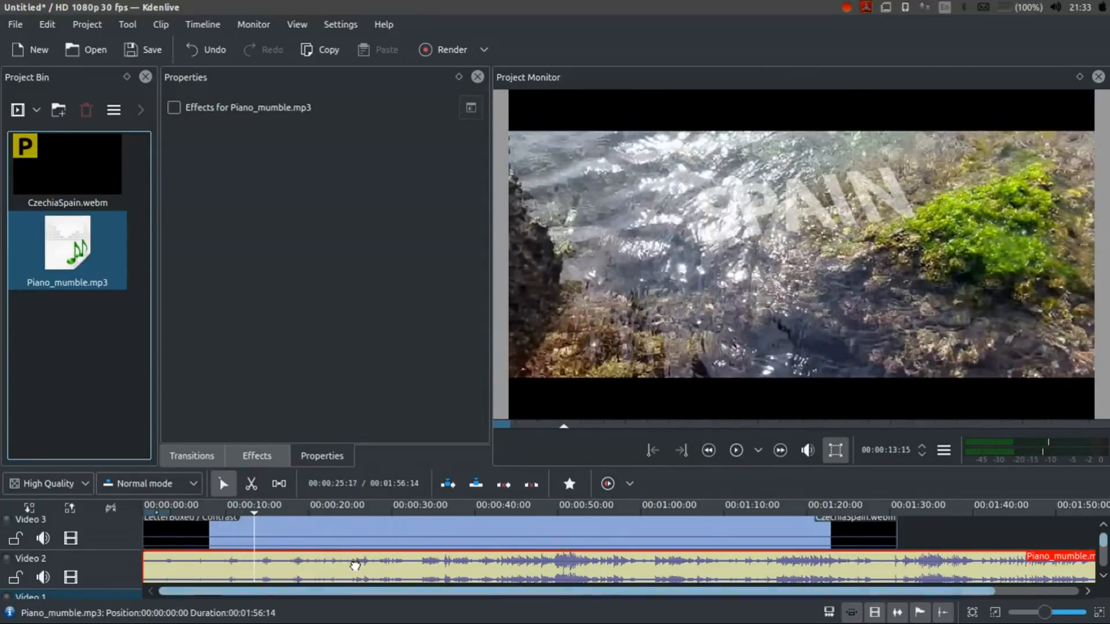
- Browse further through the Audio effects, including Declipper and the Glame filters, and preview the project at about 00:00:48:07
left_click(255, 456)
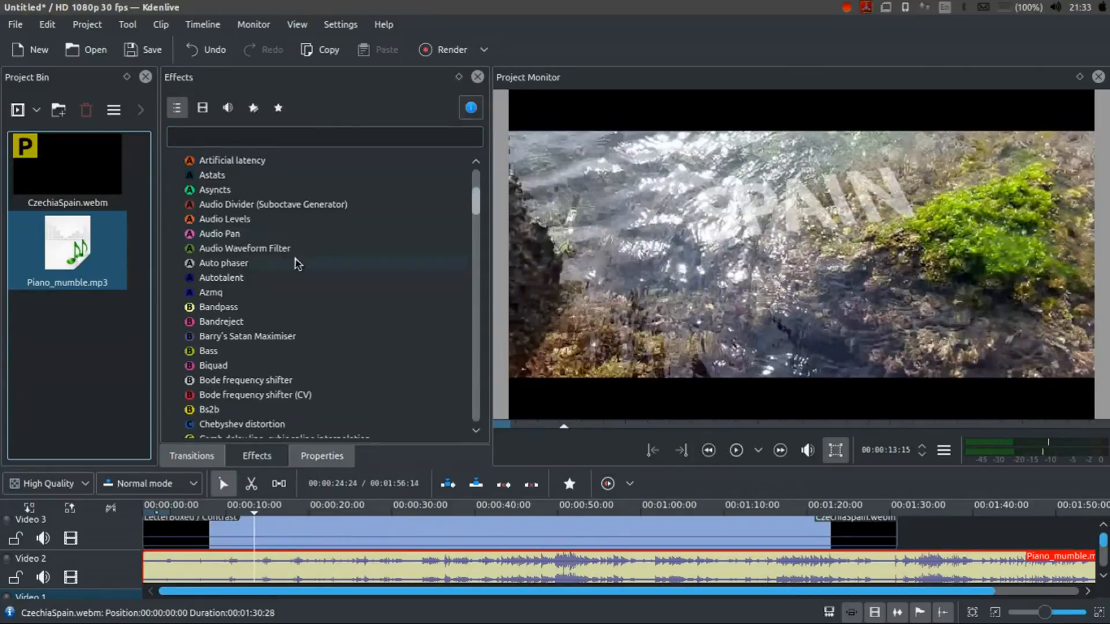
scroll(300, 269, "down", 3)
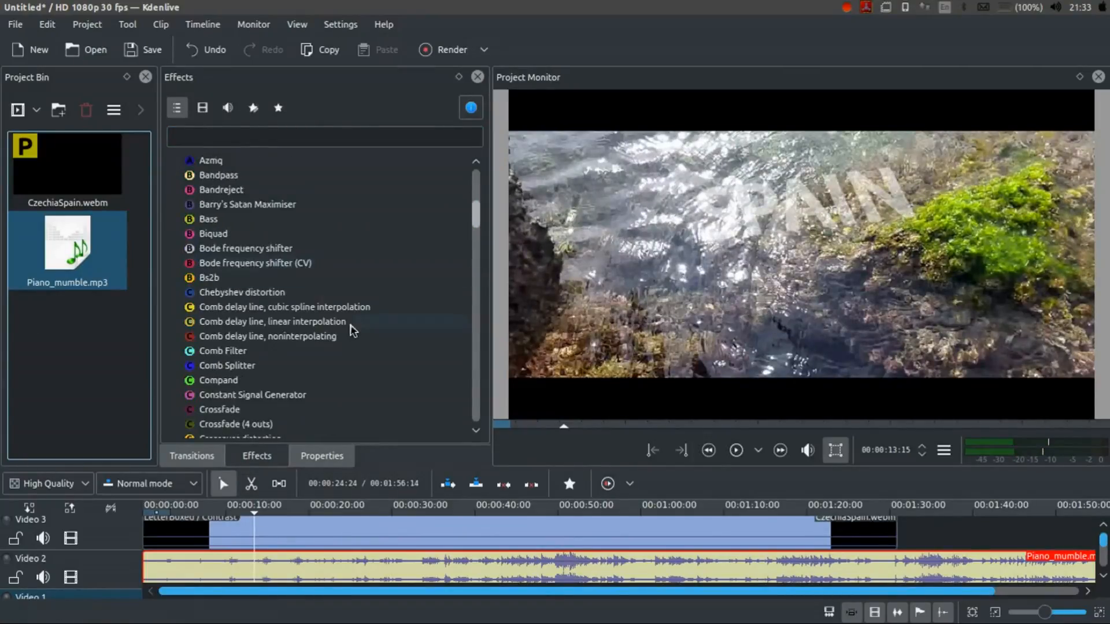
scroll(349, 327, "down", 3)
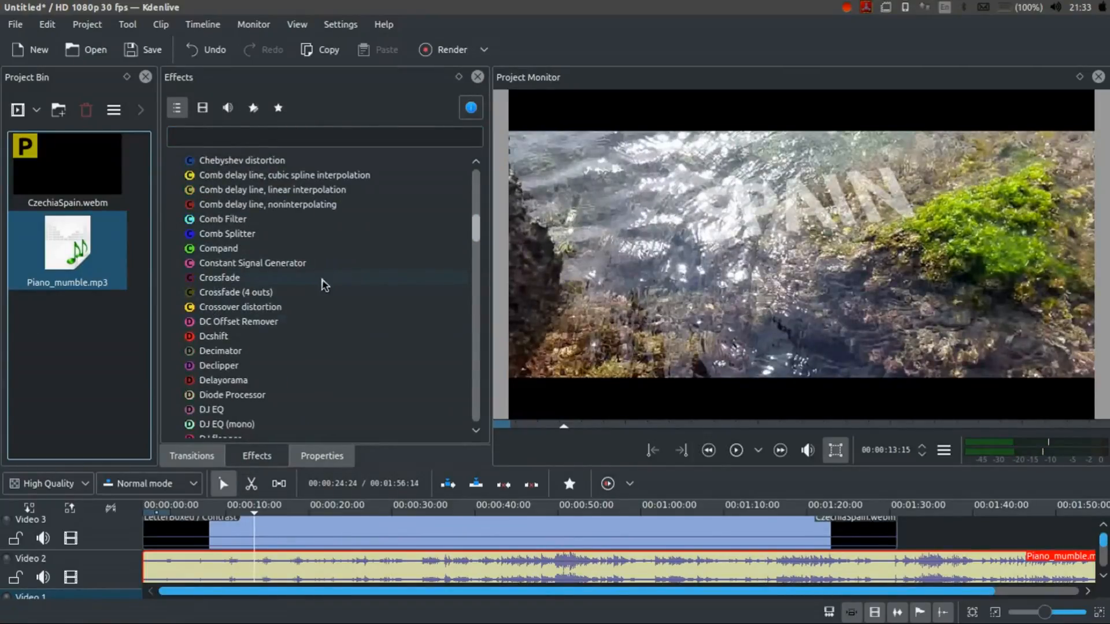
scroll(331, 287, "down", 1)
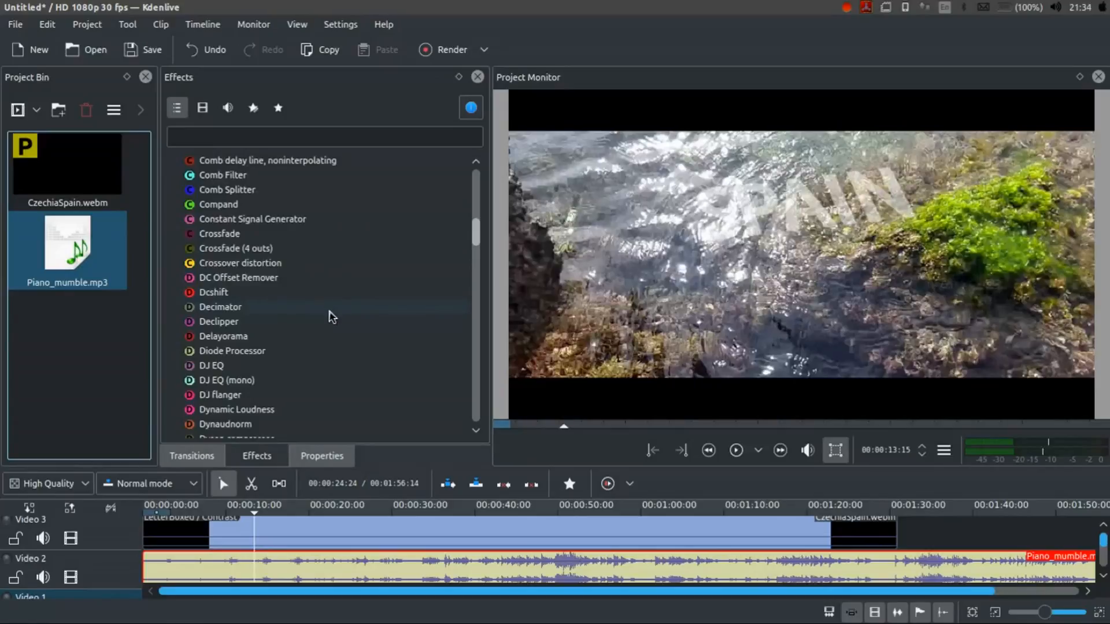
scroll(330, 310, "down", 2)
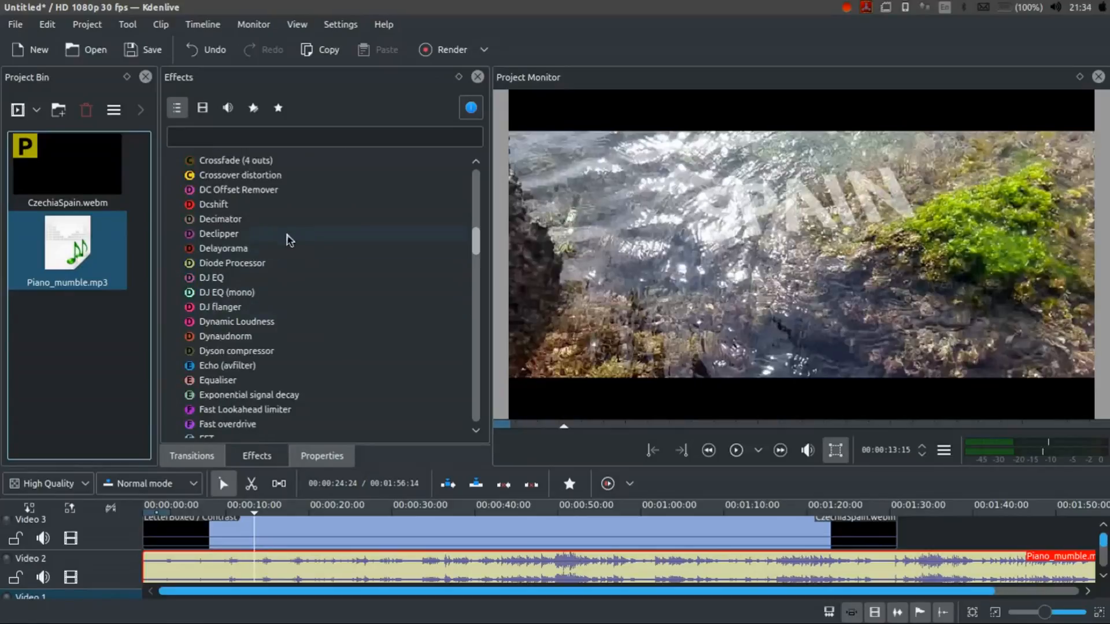
left_click(287, 235)
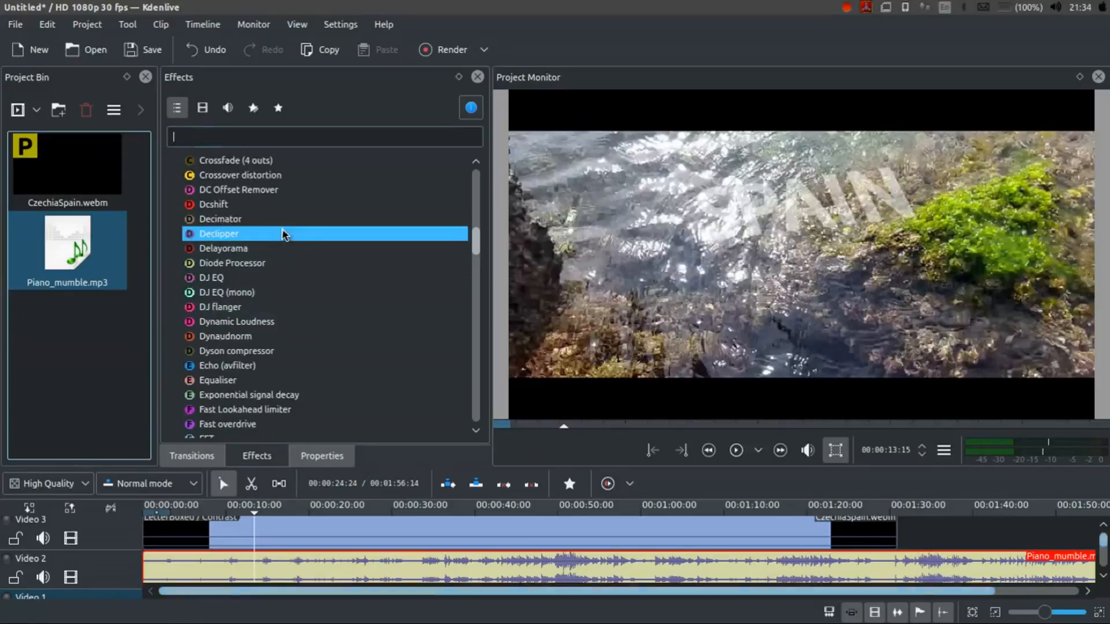
scroll(315, 297, "down", 4)
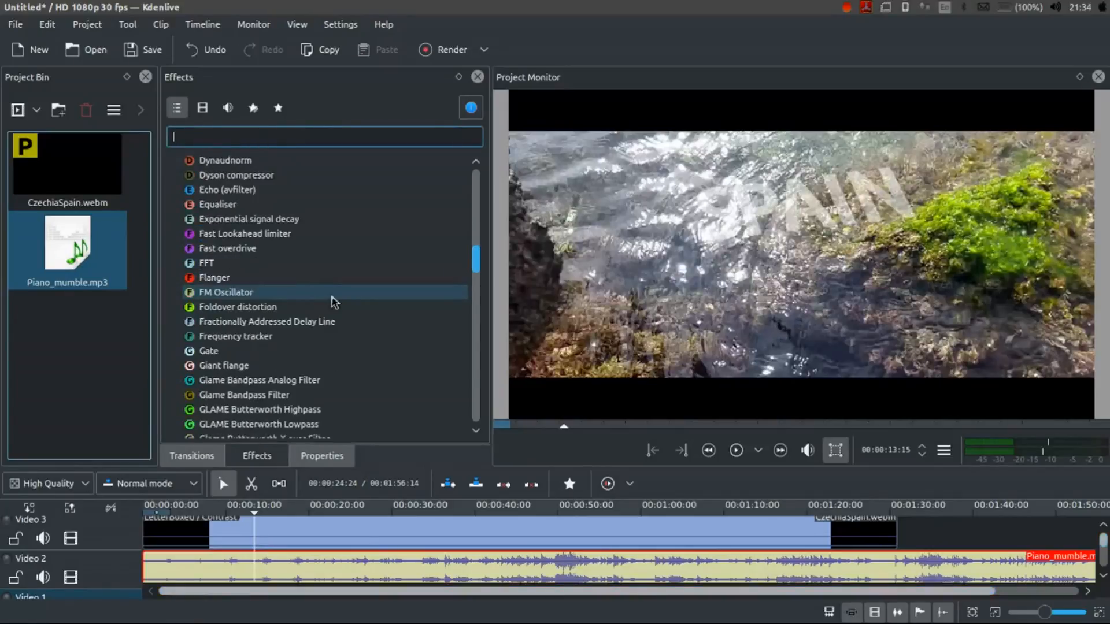
scroll(333, 301, "down", 4)
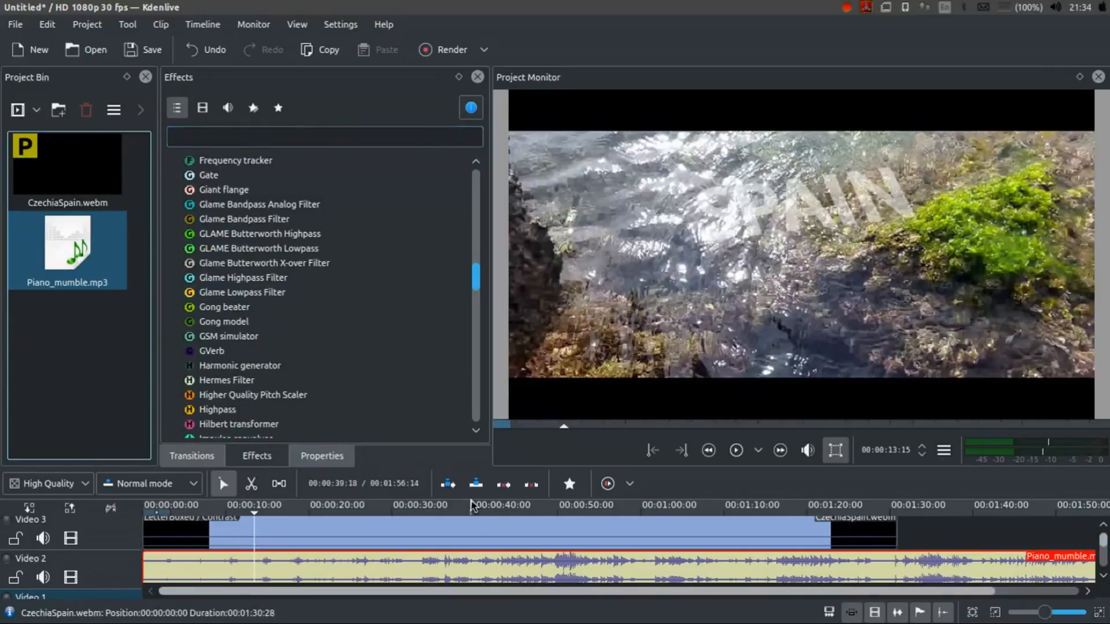
left_click(542, 506)
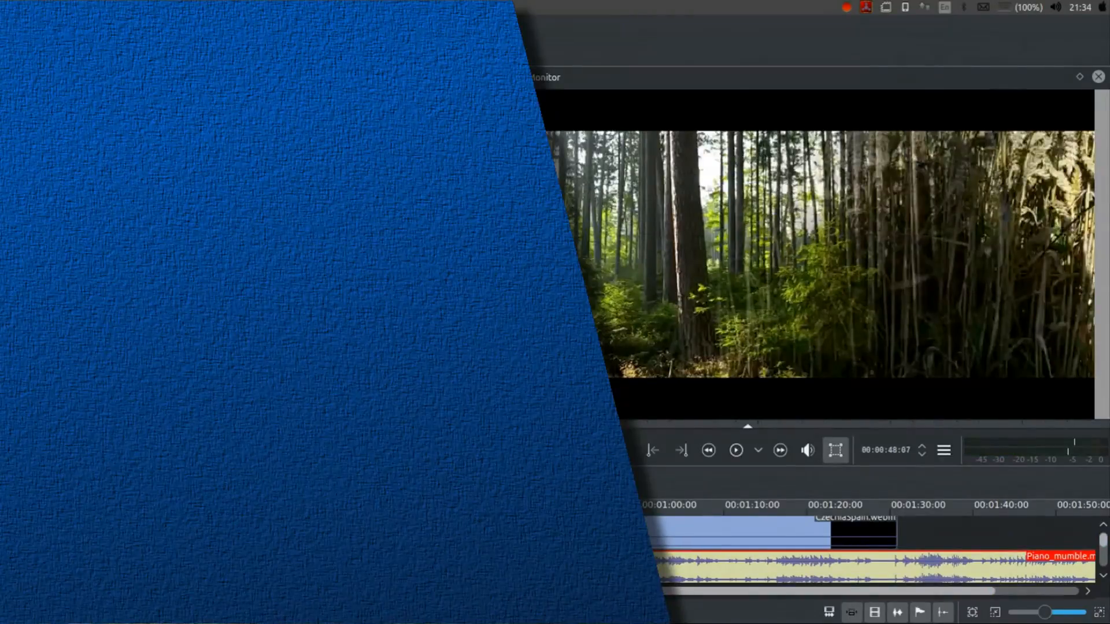